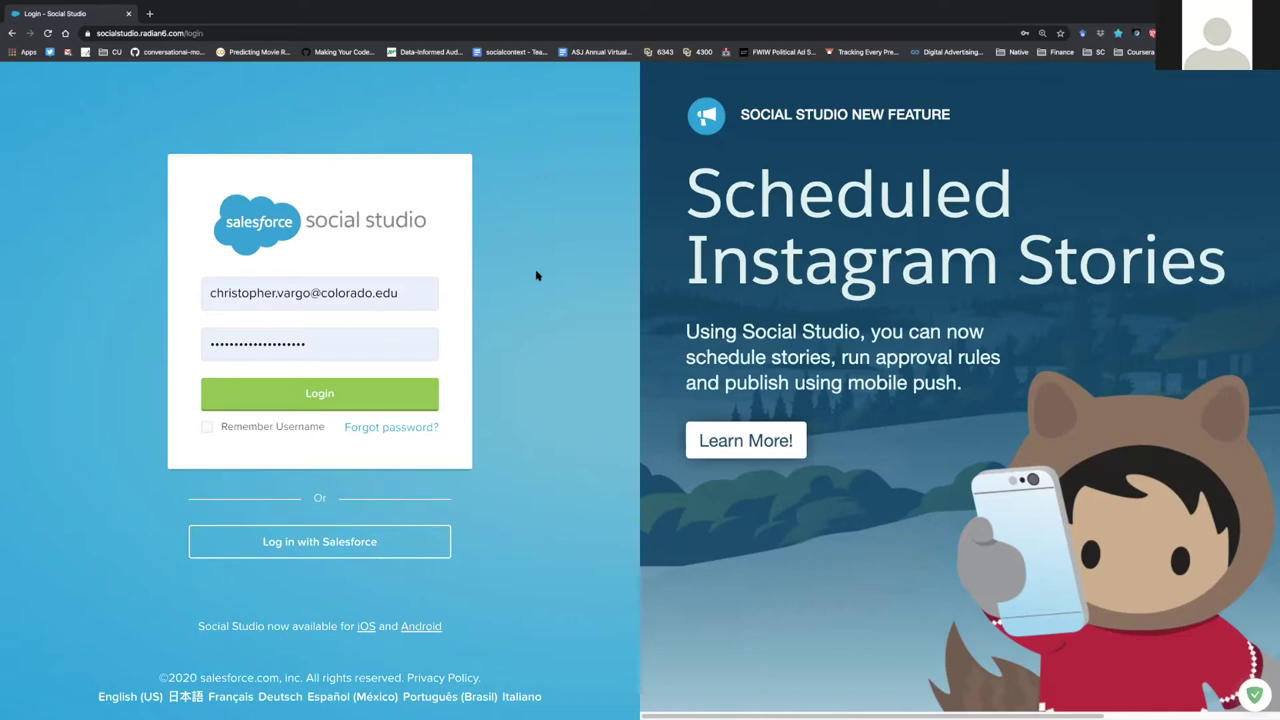
- Log in to Social Studio with the prefilled credentials and load the address socialstudio.radian6.com/analyze/
click(353, 396)
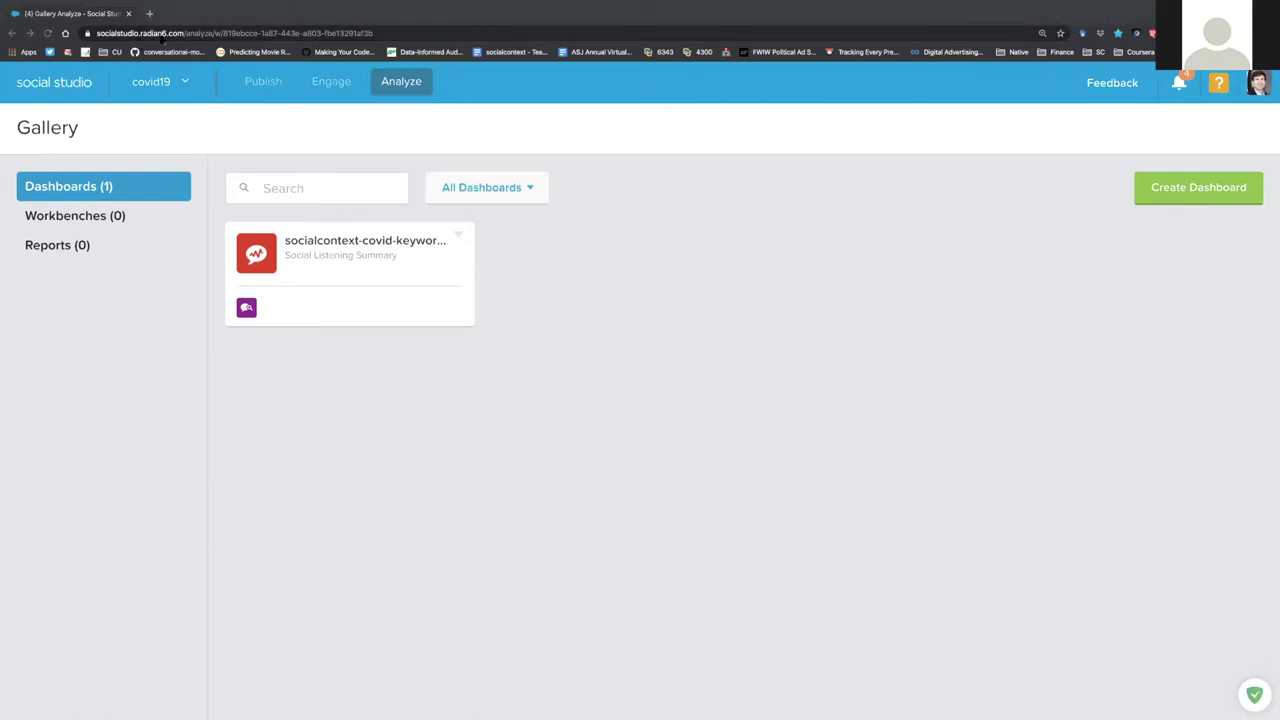
click(216, 32)
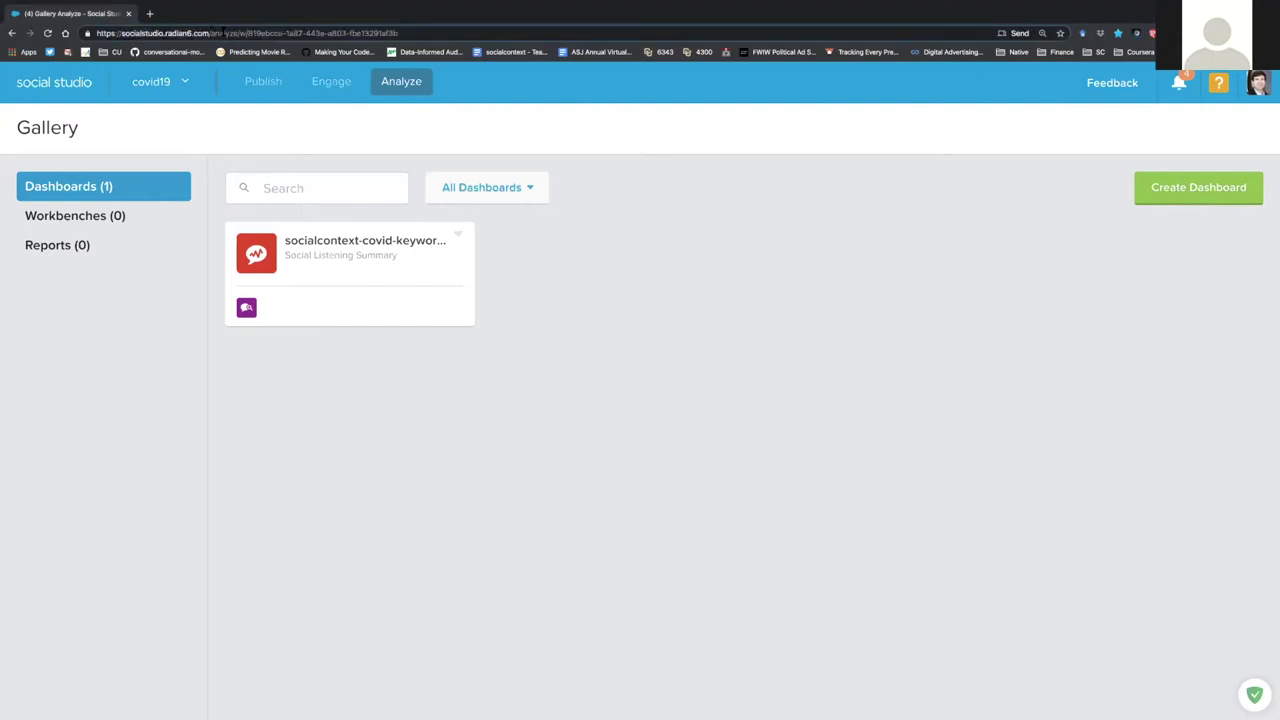
drag(240, 33, 591, 62)
key(BackSpace)
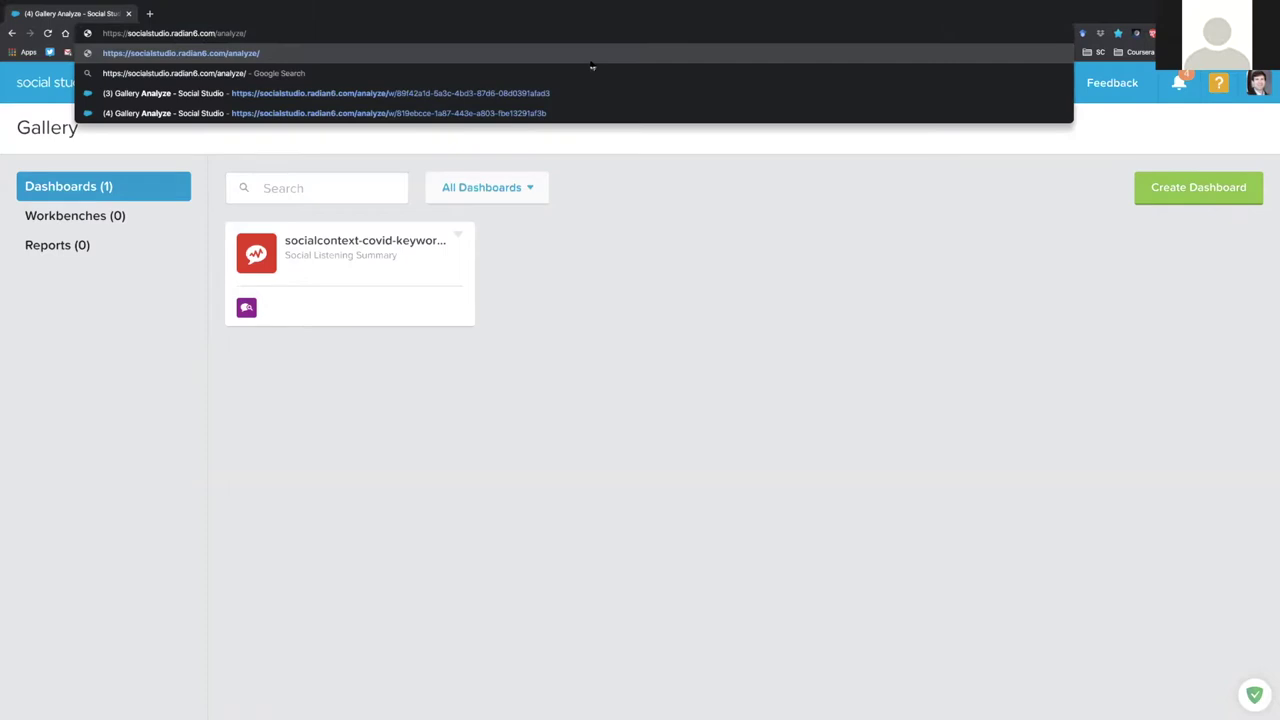
key(Return)
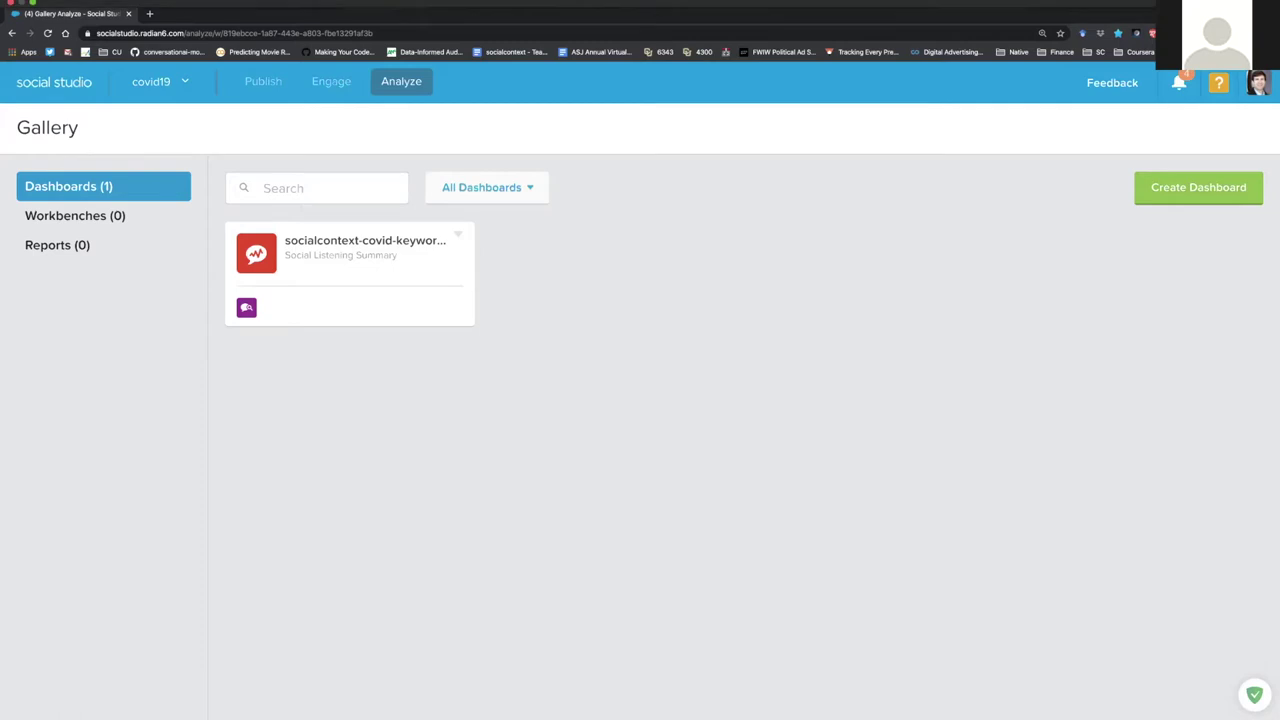
- Start a new dashboard from the Social Listening Summary template and begin a new topic profile for it
click(1170, 184)
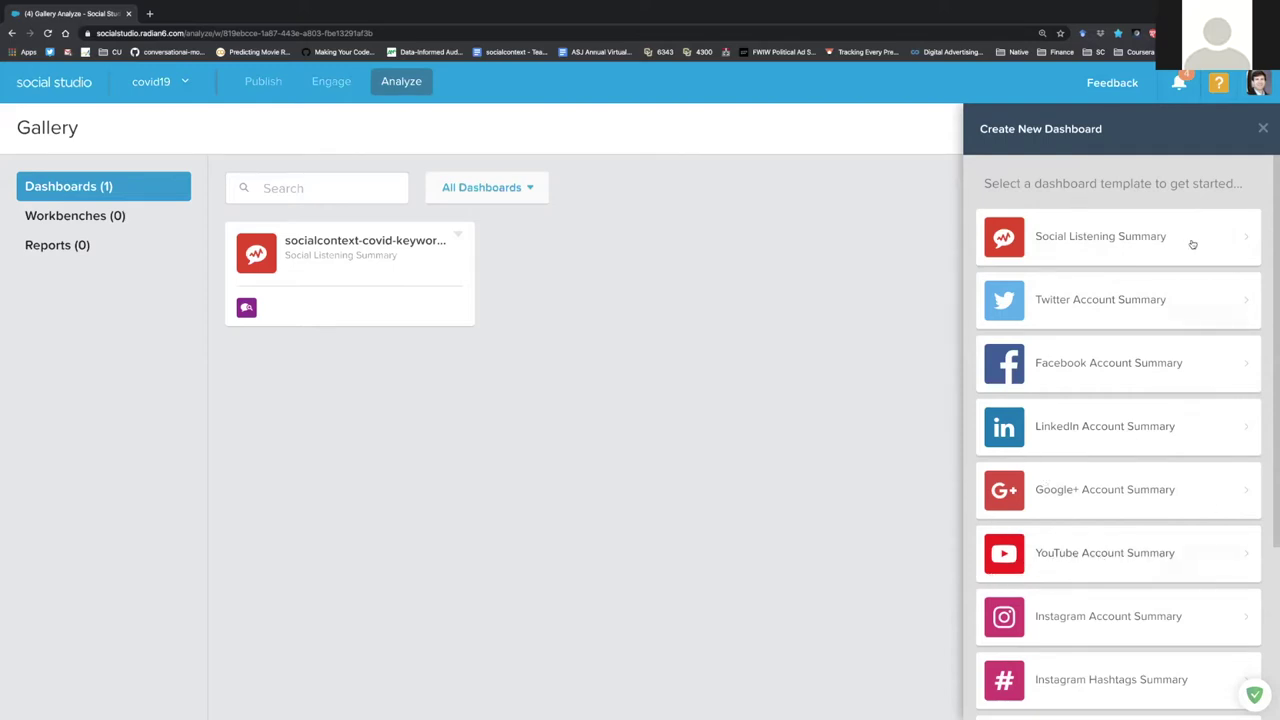
click(1077, 238)
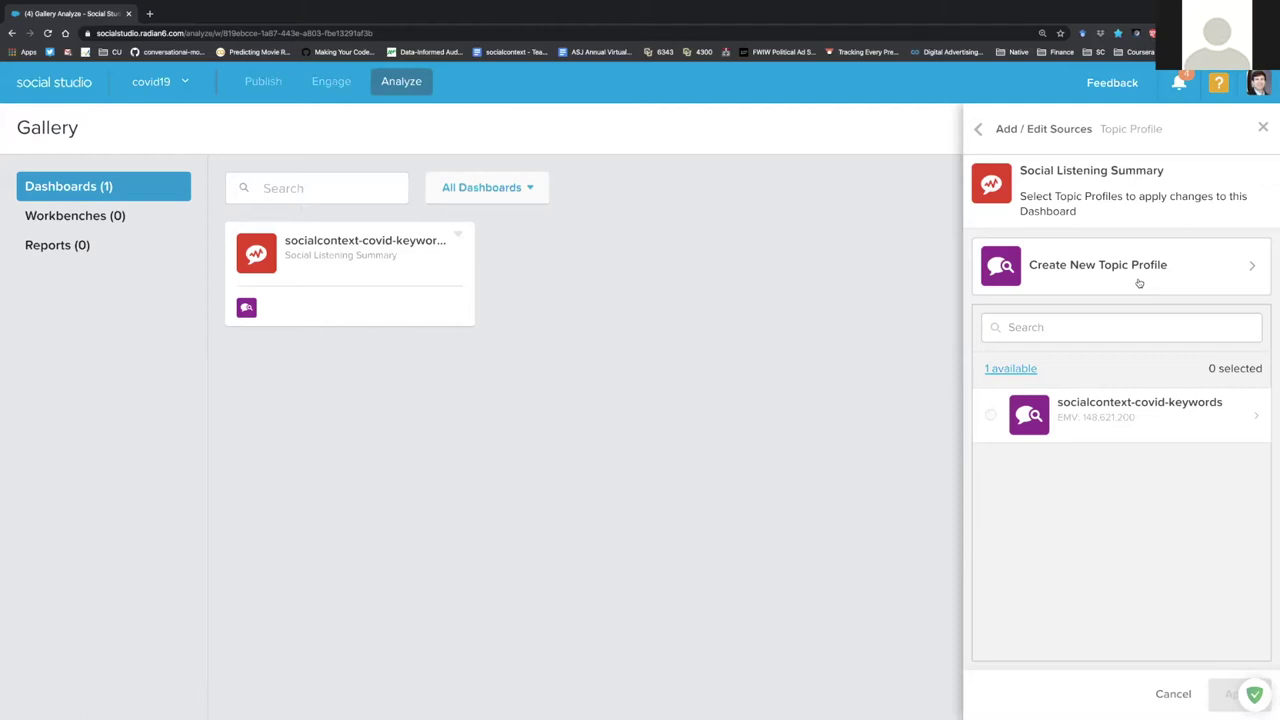
click(1138, 283)
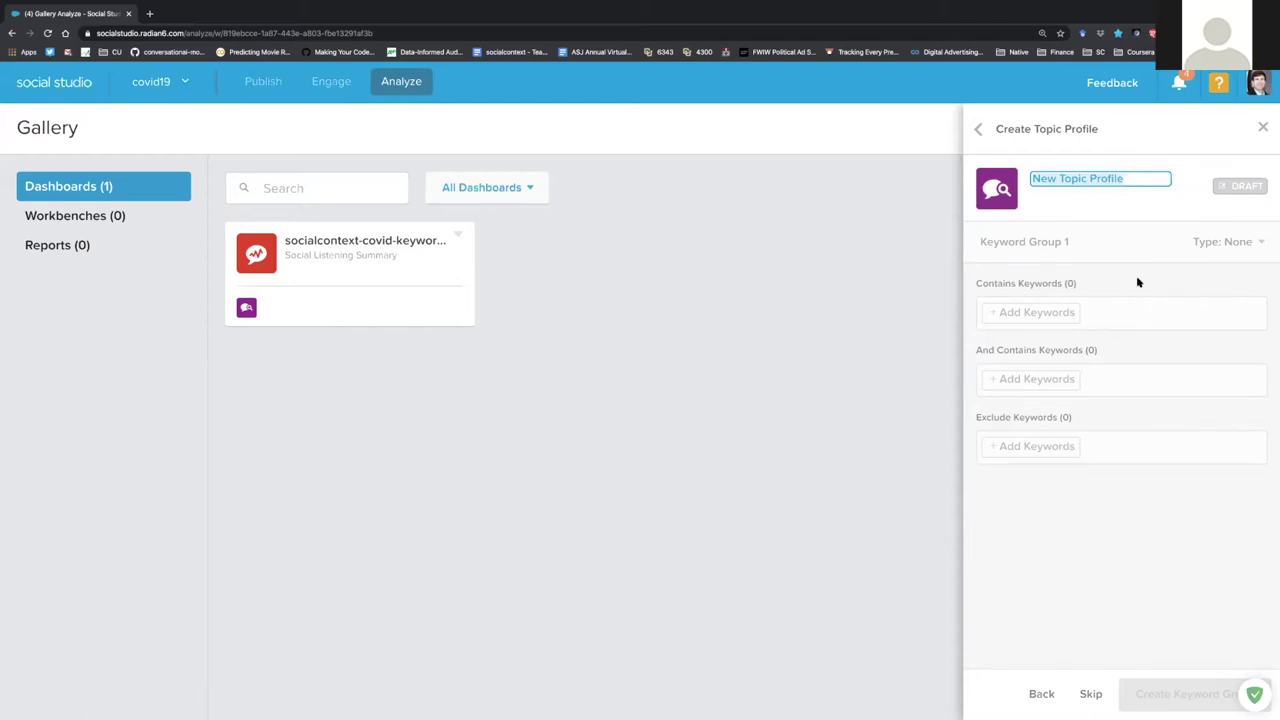
- Name the new topic profile with the creator's first name followed by "_delete"
text(chrisdelete)
key(BackSpace)
key(BackSpace)
key(BackSpace)
key(BackSpace)
key(BackSpace)
key(BackSpace)
text(_deletee)
click(1161, 283)
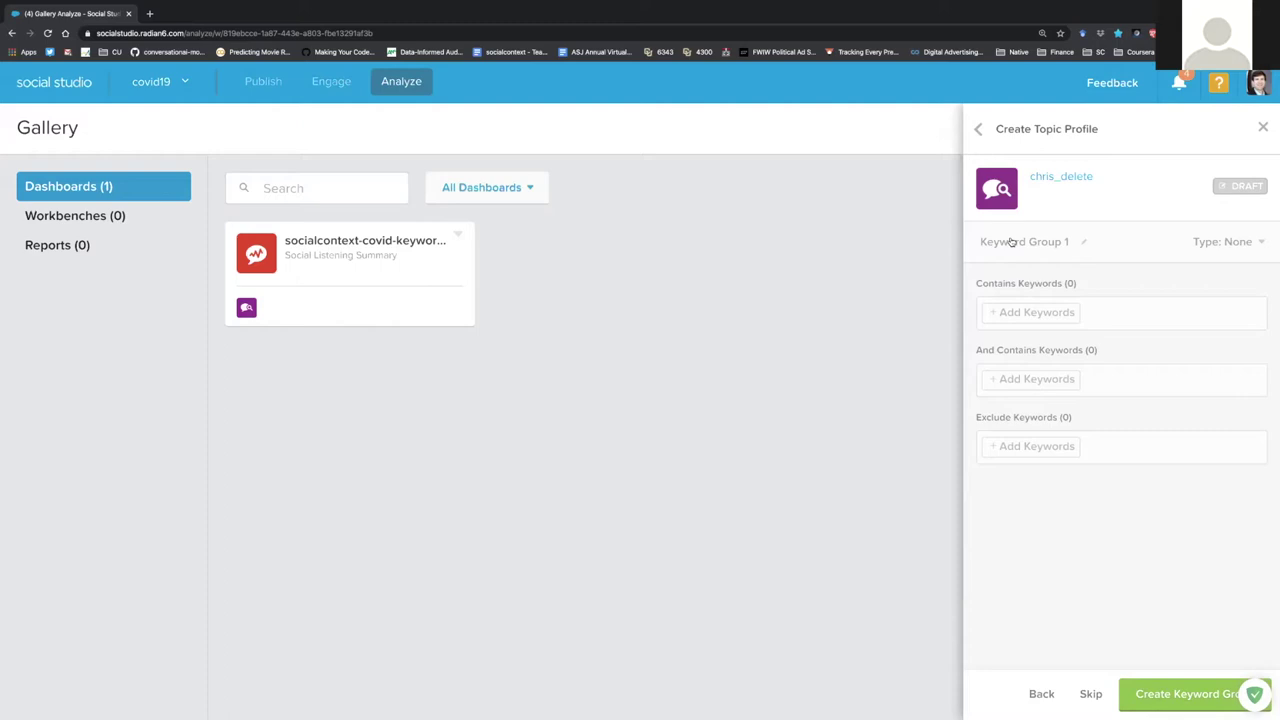
- Rename the first keyword group as Biden and add "biden" to its contains keywords
click(1011, 242)
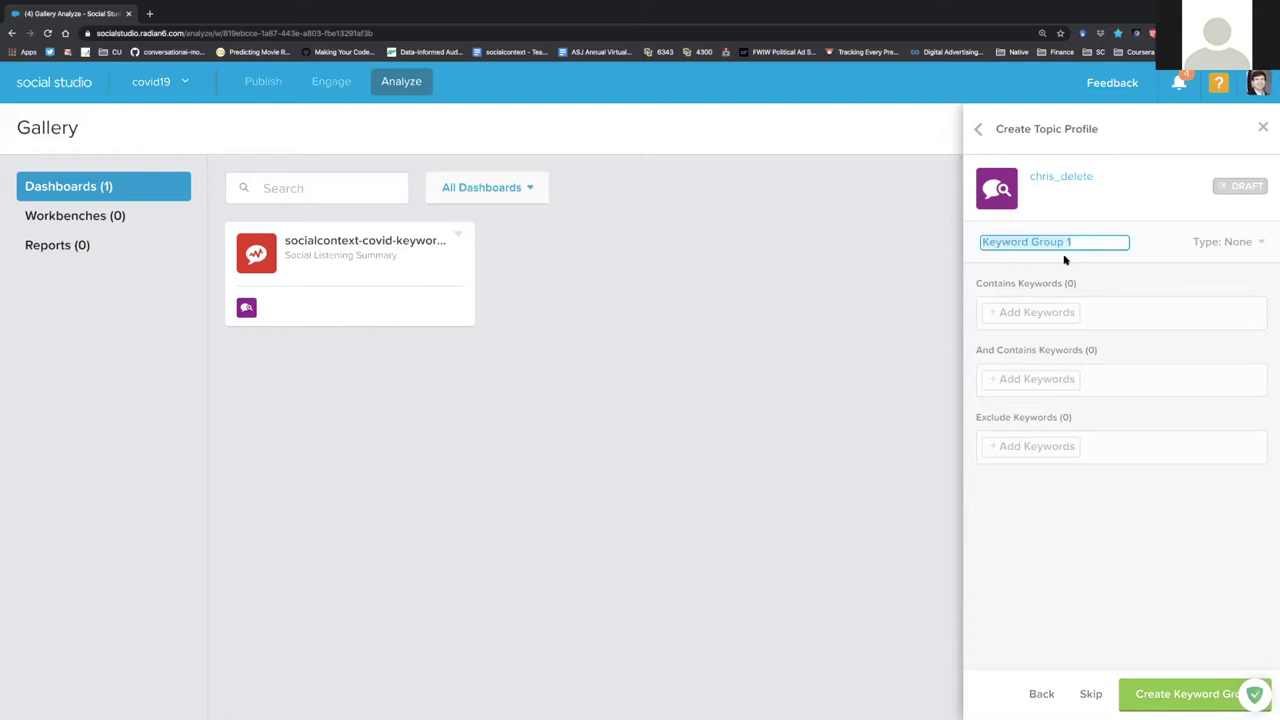
text(Biden)
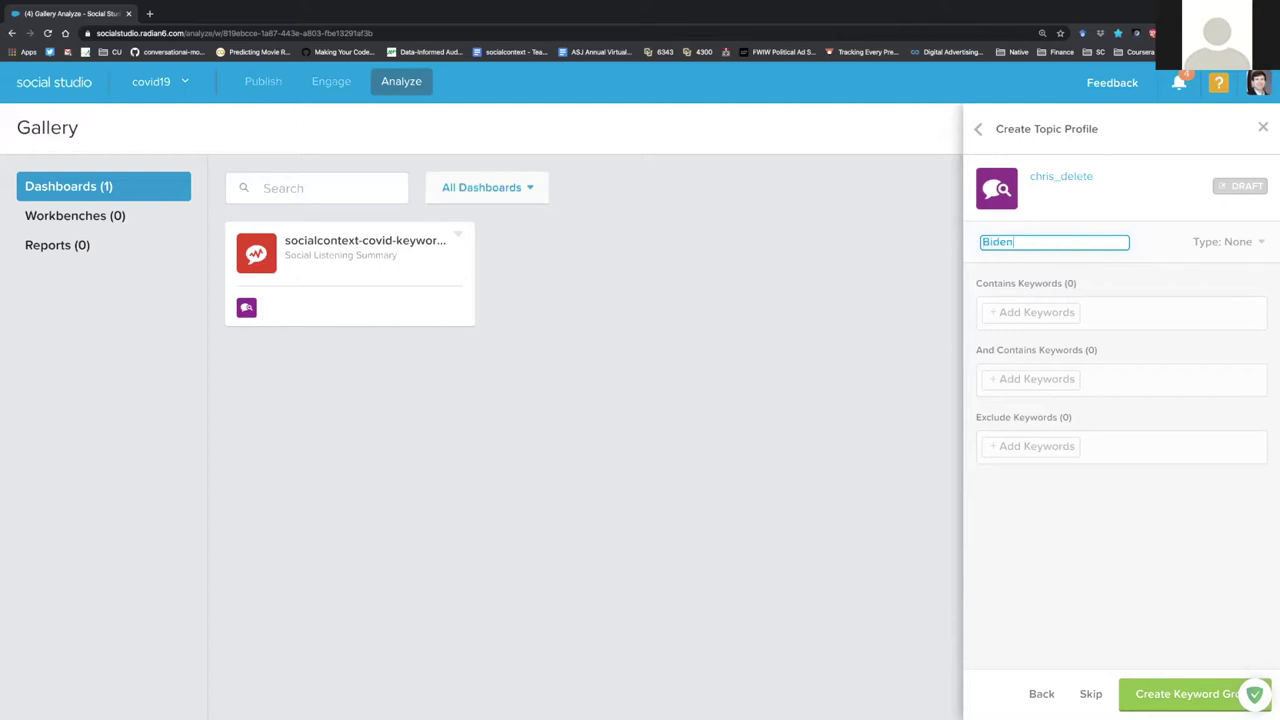
key(Return)
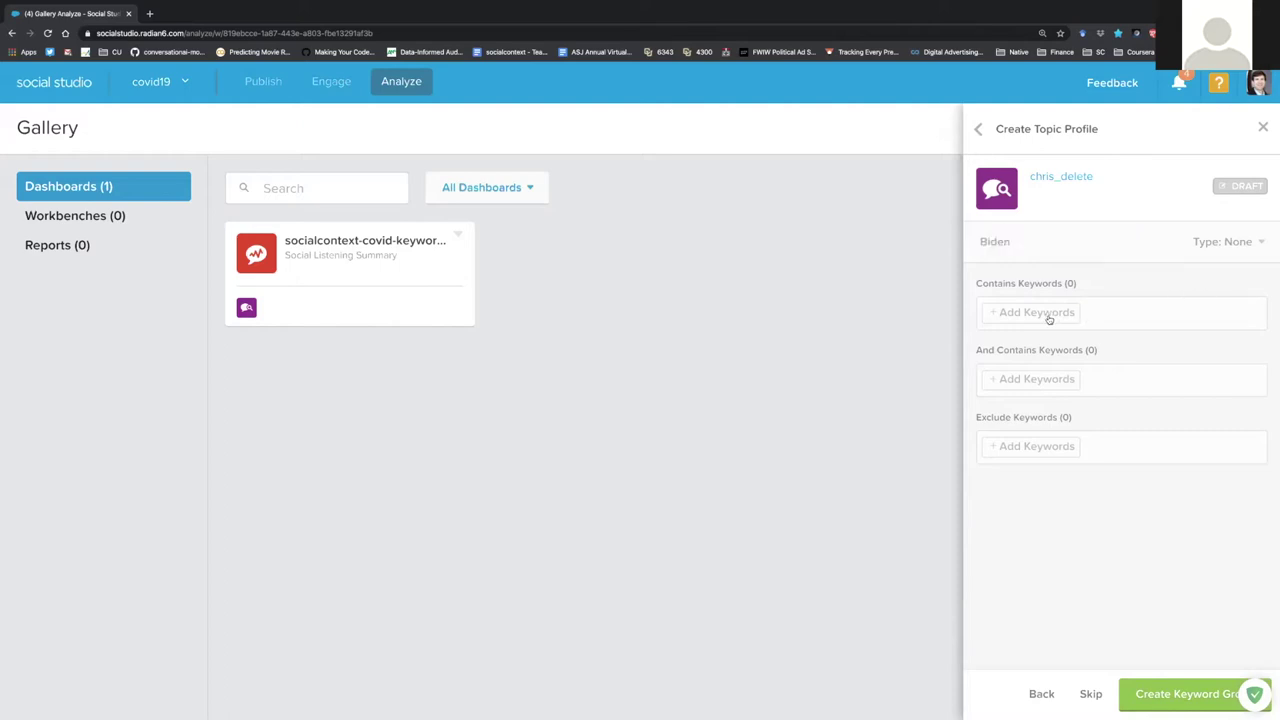
click(1045, 313)
text(biden)
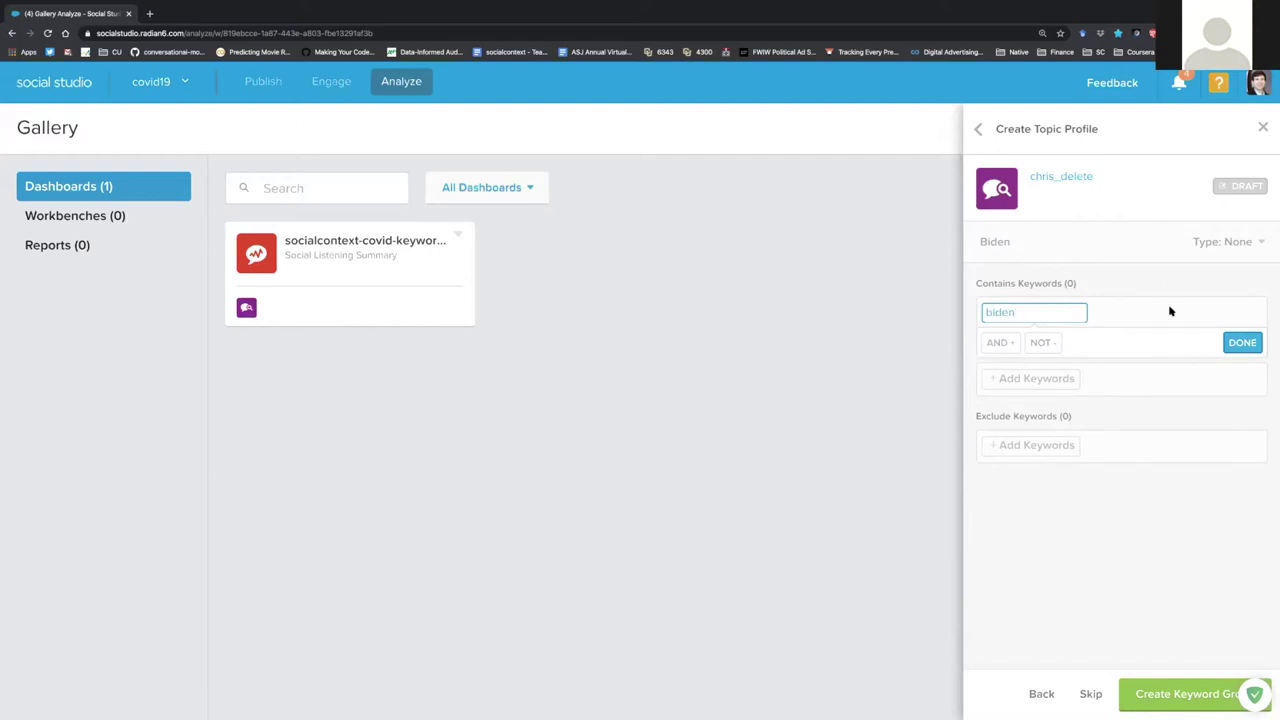
click(1240, 342)
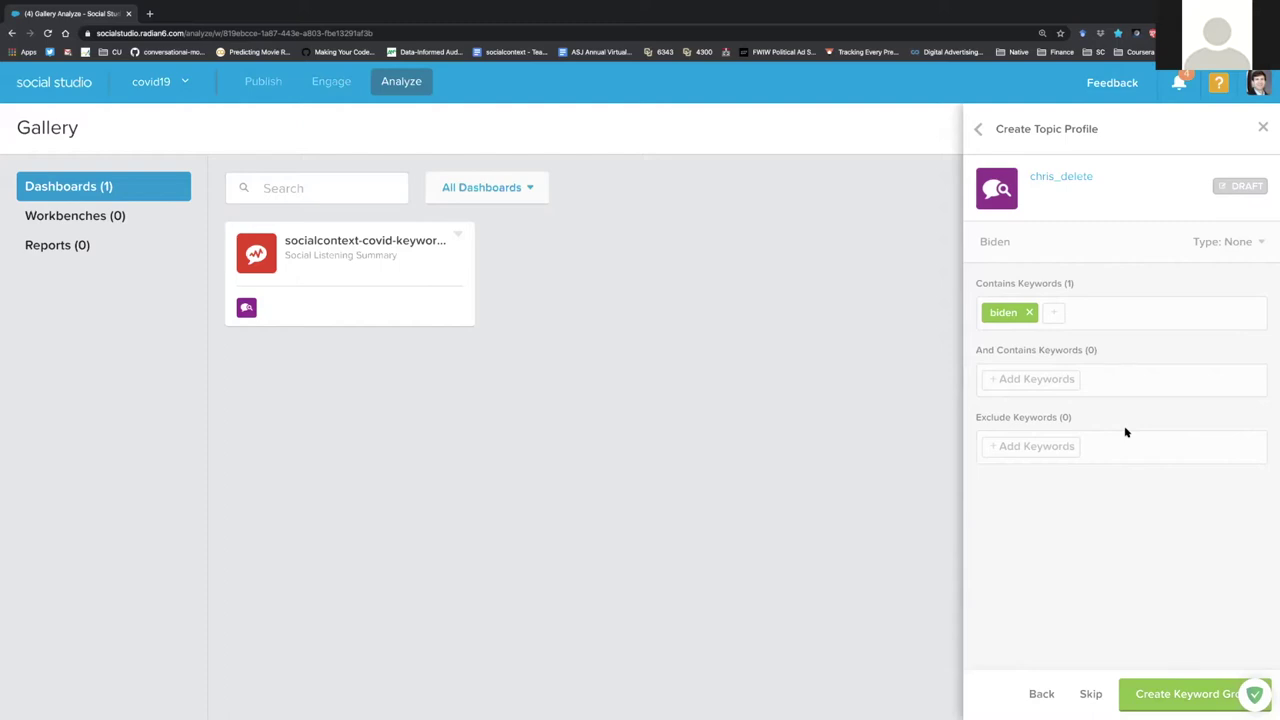
- Add "uncle joe" and "joebiden" as further contains keywords in the Biden group
click(1054, 312)
text(uncle joe)
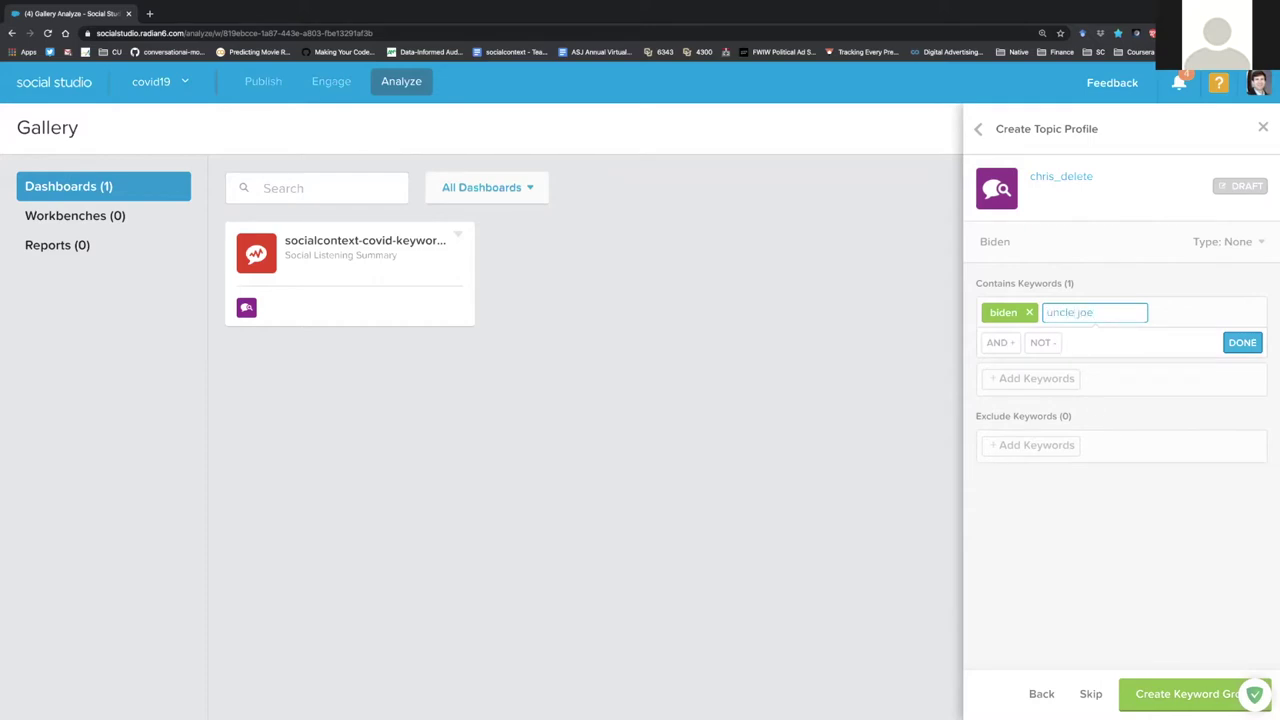
click(1246, 344)
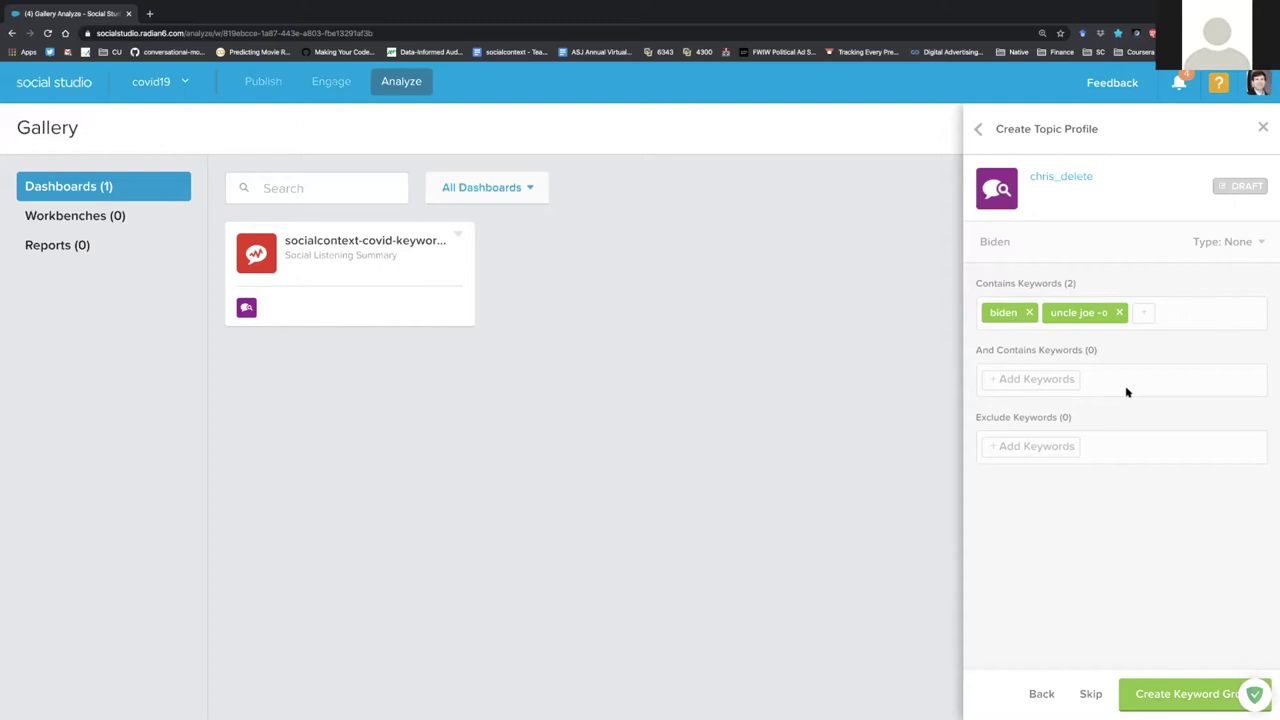
click(1145, 314)
text(joebiden)
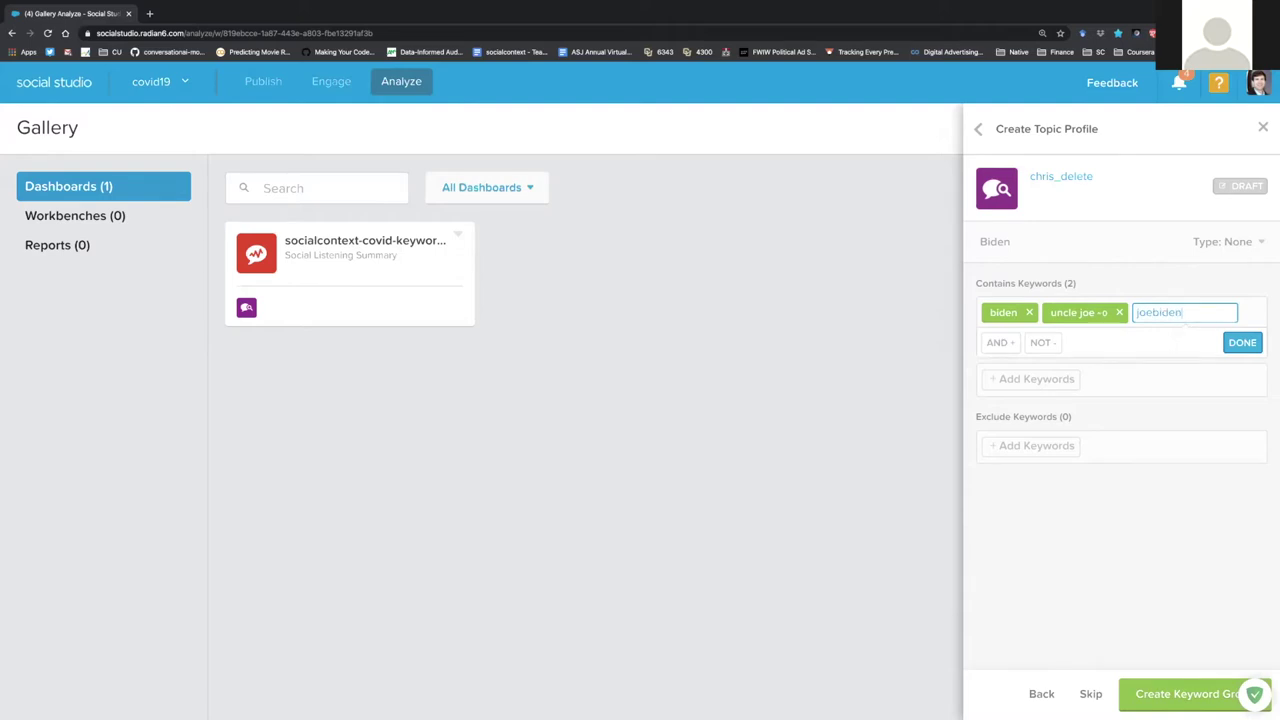
click(1240, 342)
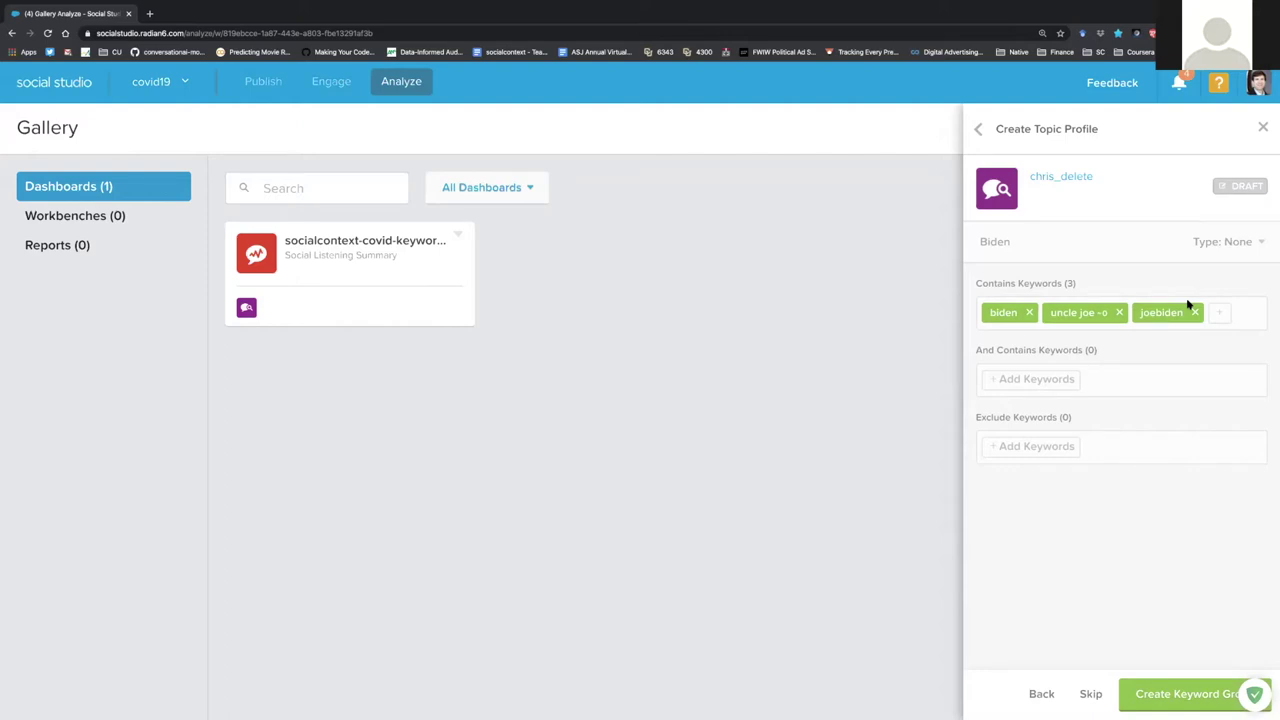
- Try the combined contains keyword "joe AND biden" in the Biden group, and remove it again
click(1217, 314)
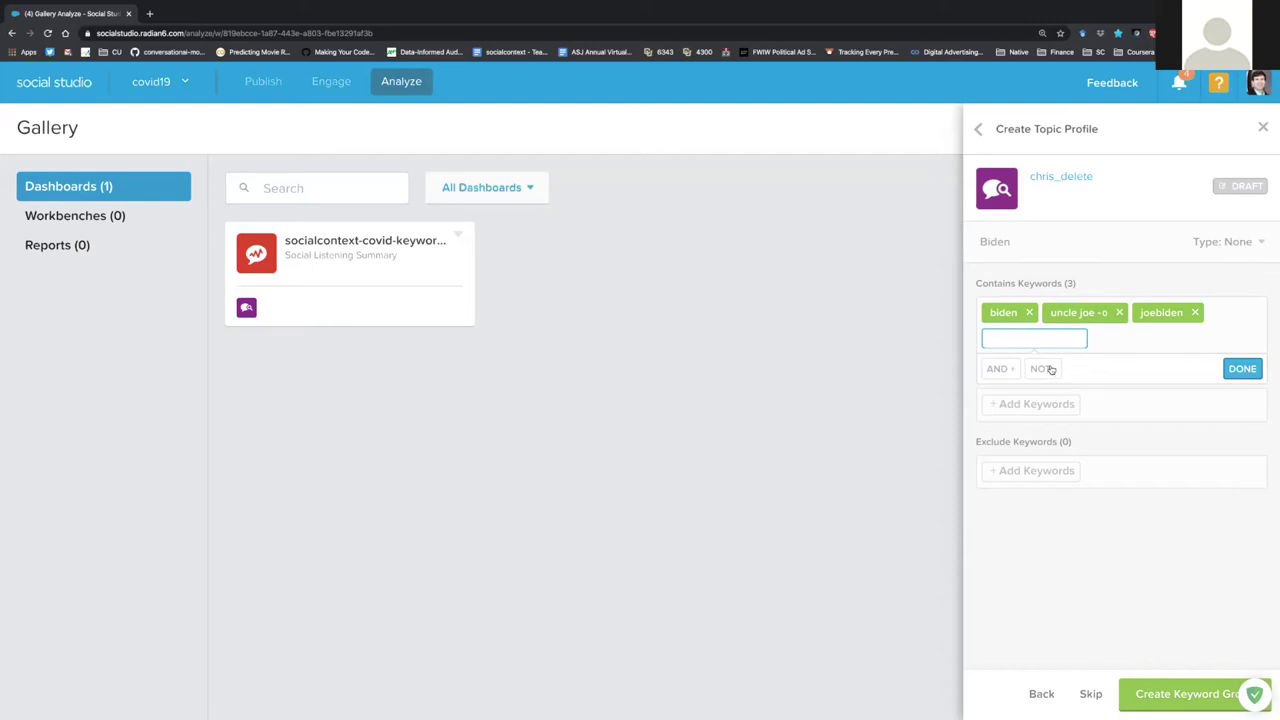
text(joe)
click(1000, 370)
text(oiden)
key(Return)
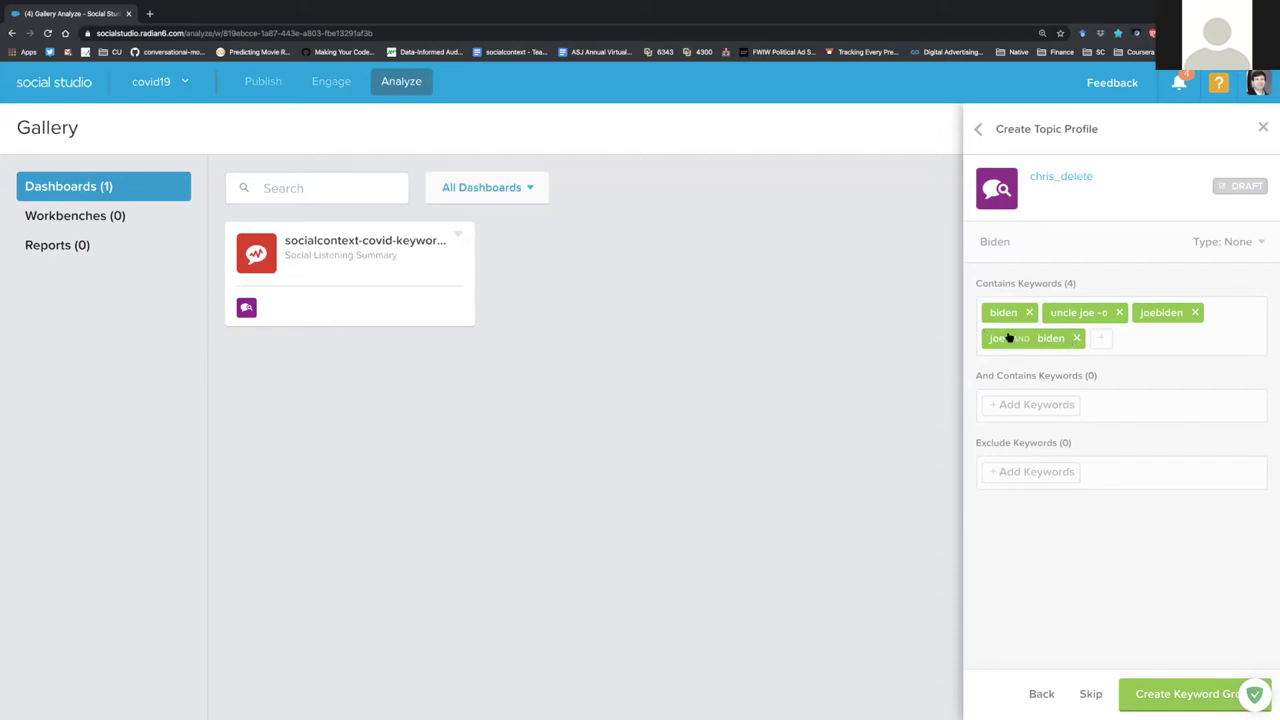
click(1077, 339)
- Try "trump" as an additional contains keyword in the Biden group, and remove it again
click(1221, 314)
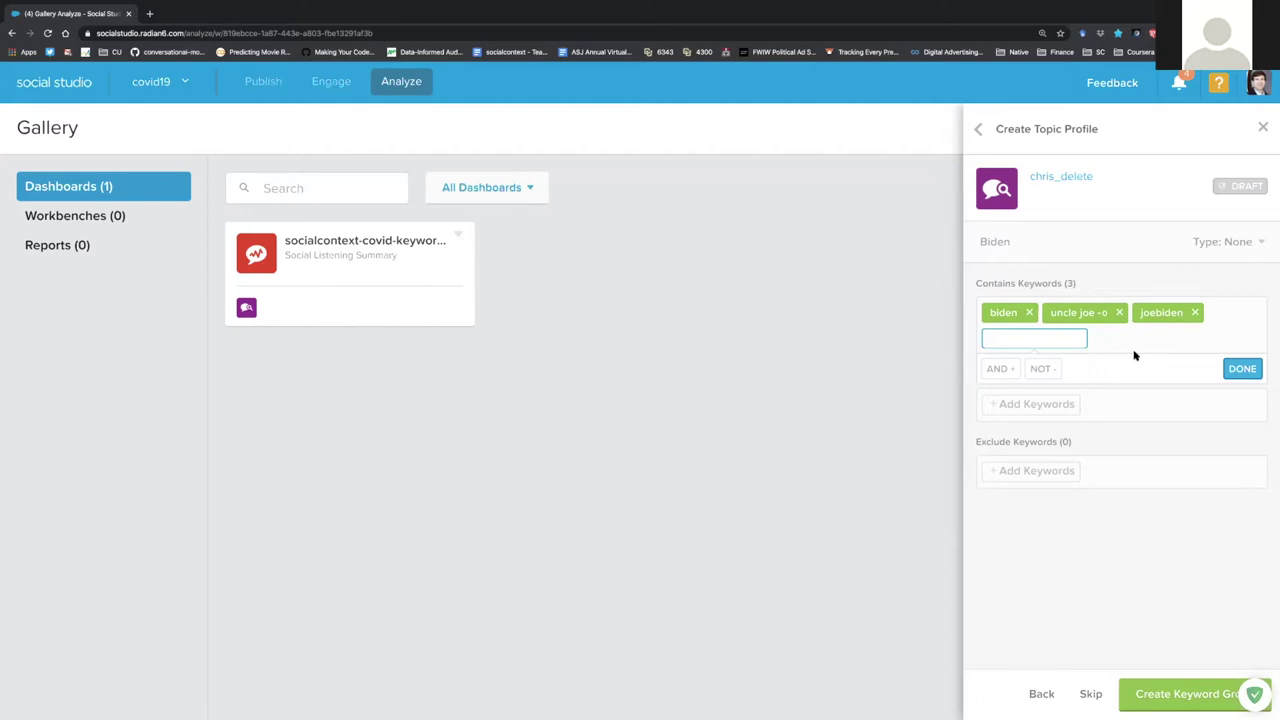
text(trump OR)
key(BackSpace)
key(BackSpace)
key(BackSpace)
key(Return)
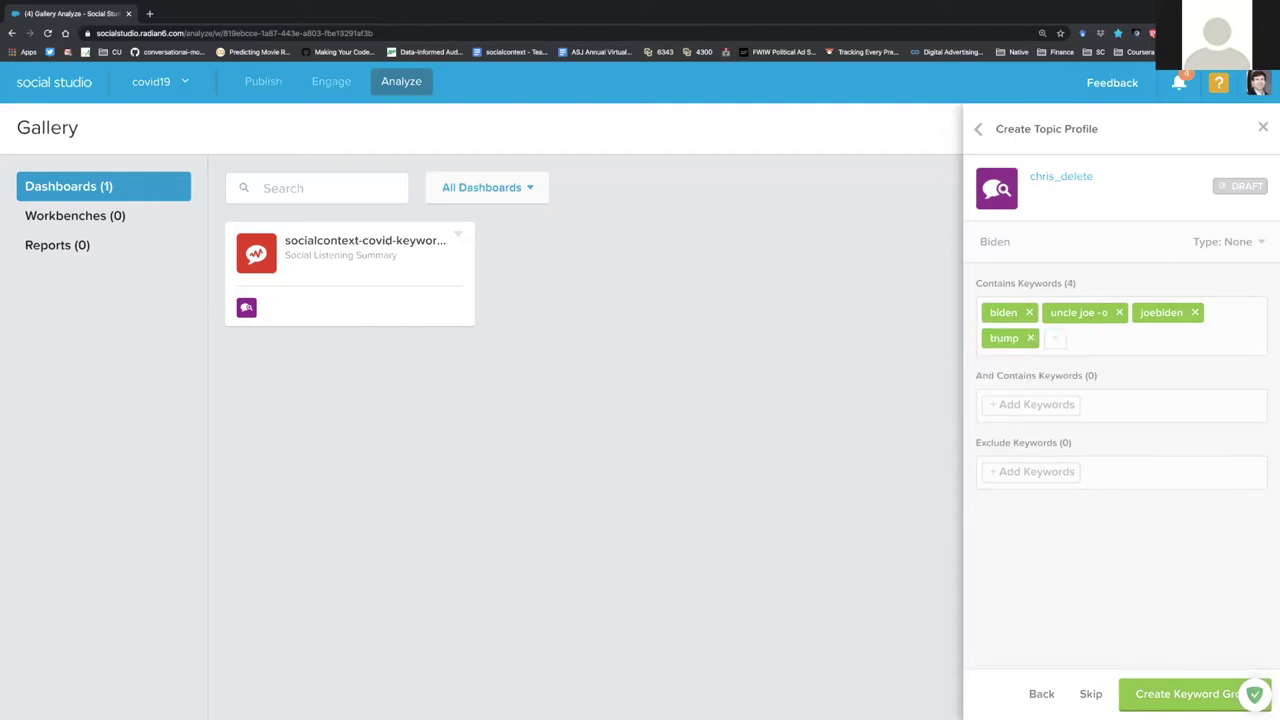
click(1030, 338)
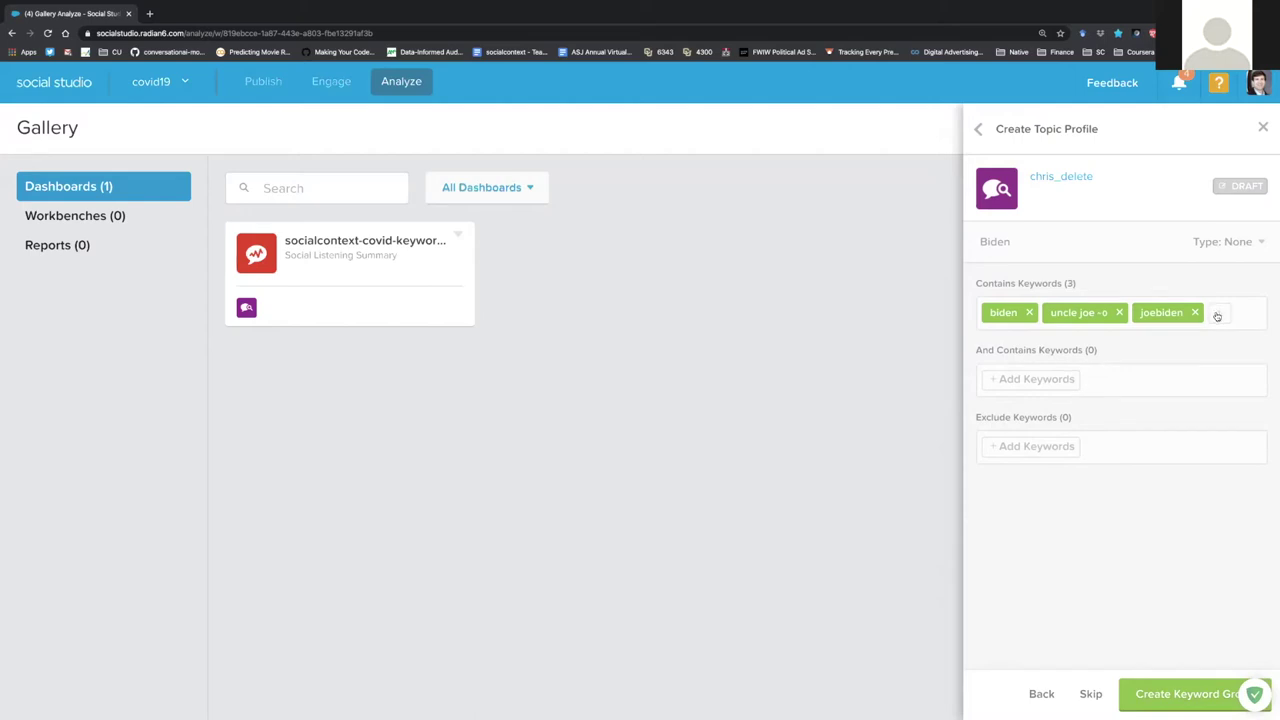
- Try the contains keyword "joe NOT cocker" in the Biden group, and remove it again
click(1217, 316)
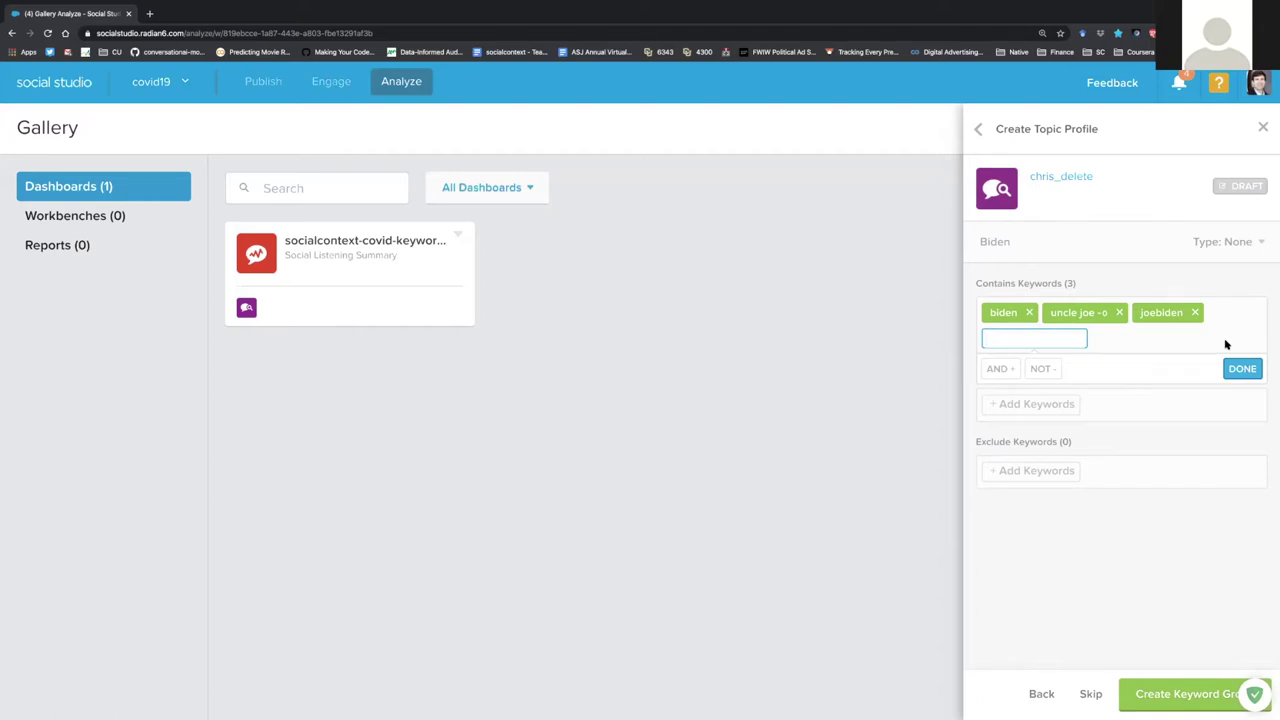
text(JOE)
click(1048, 369)
text(cocker)
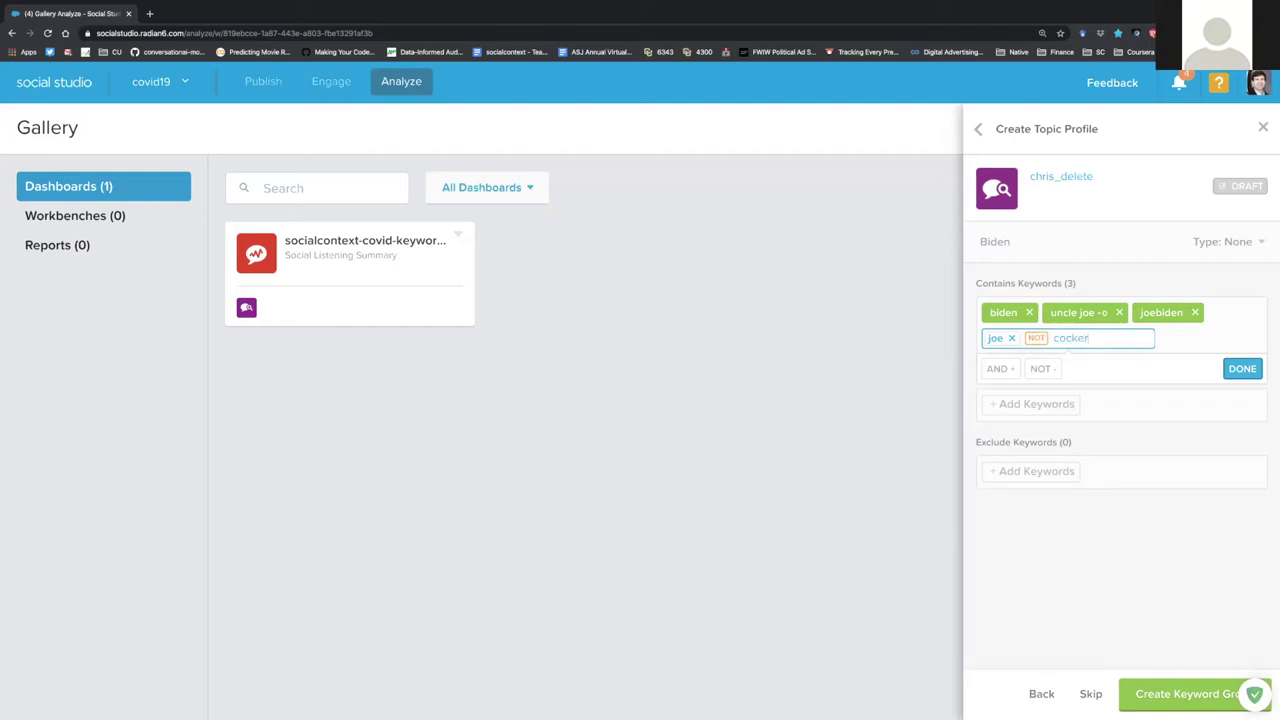
key(Return)
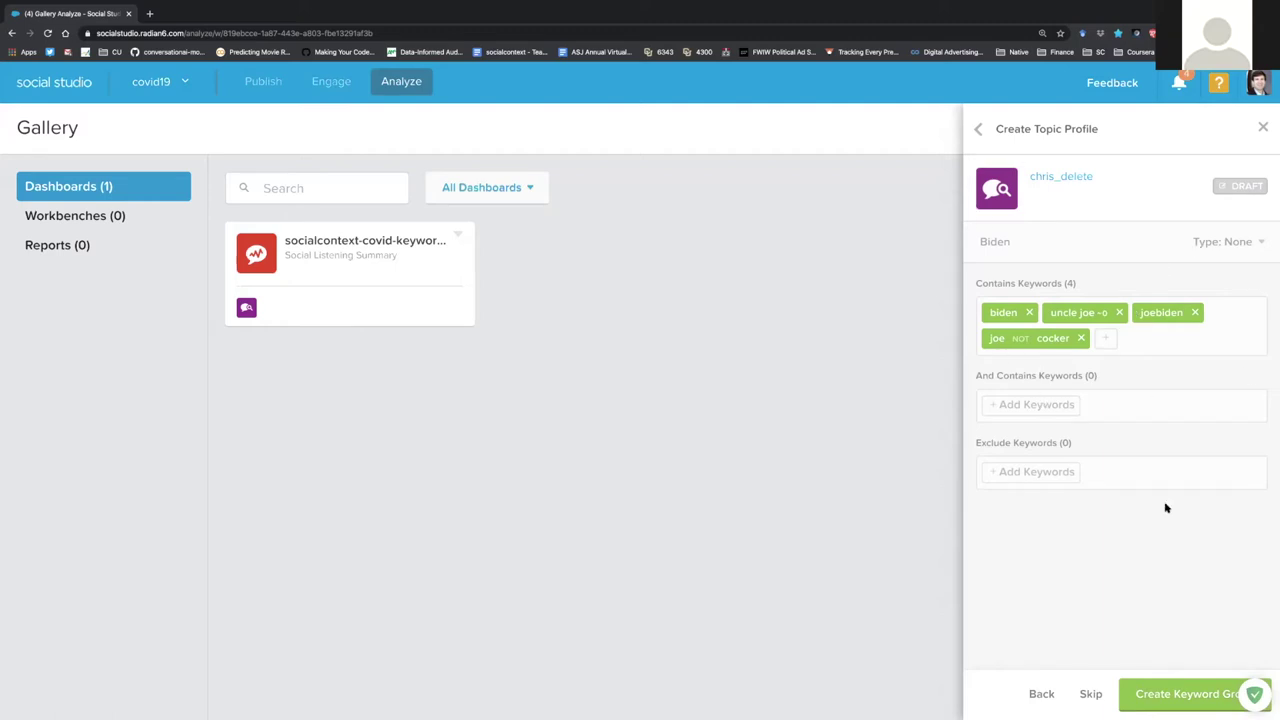
click(1081, 339)
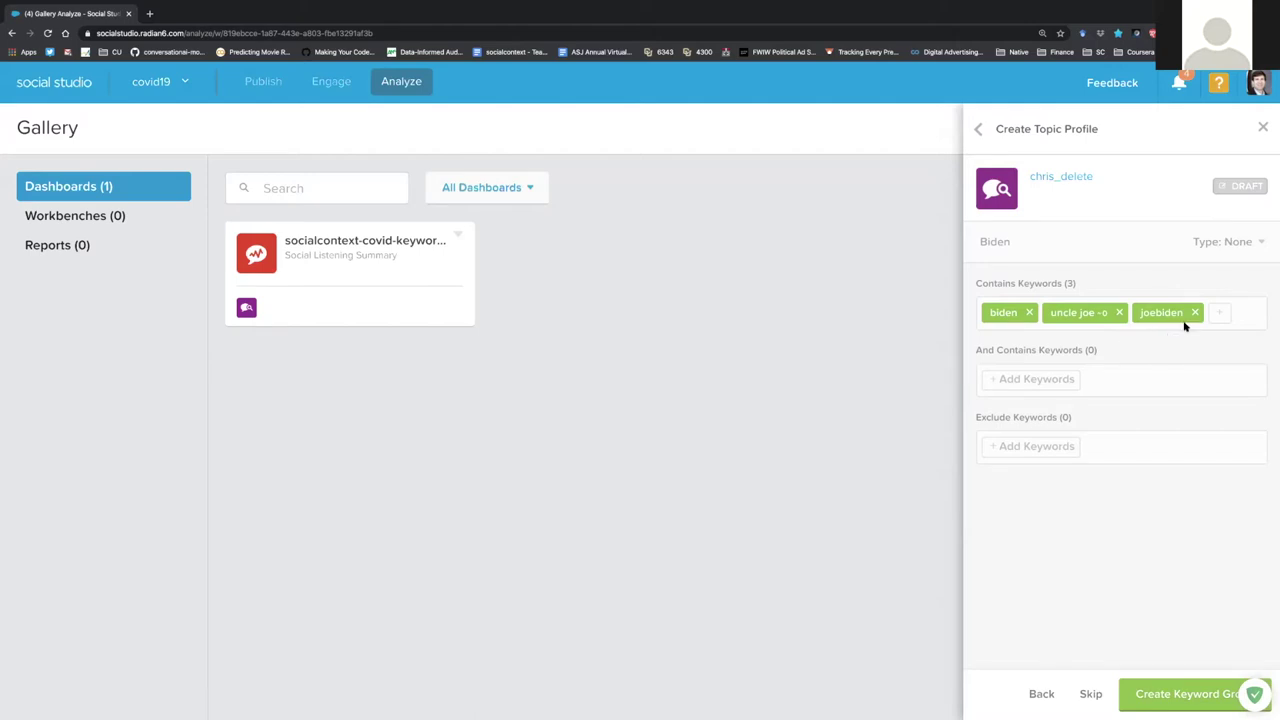
- Try "immigration" as an And Contains keyword for the Biden group, and remove it again
click(1059, 386)
text(immigration)
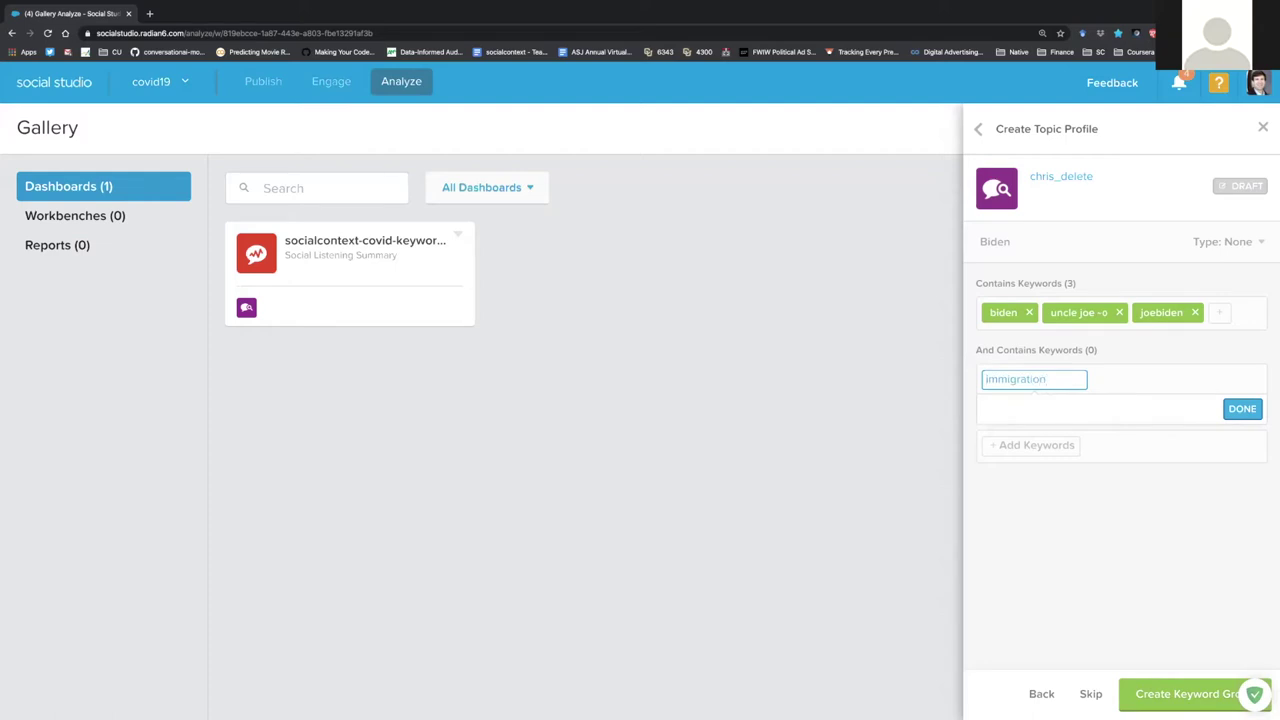
key(Return)
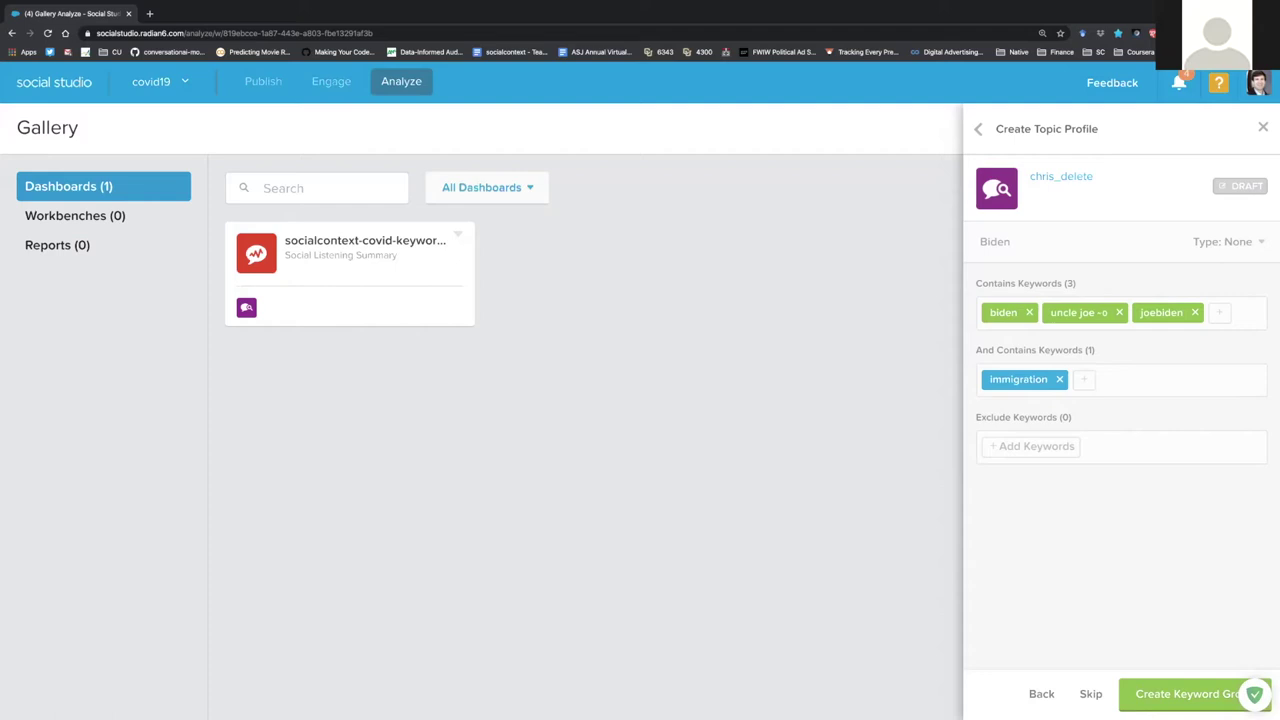
click(1059, 379)
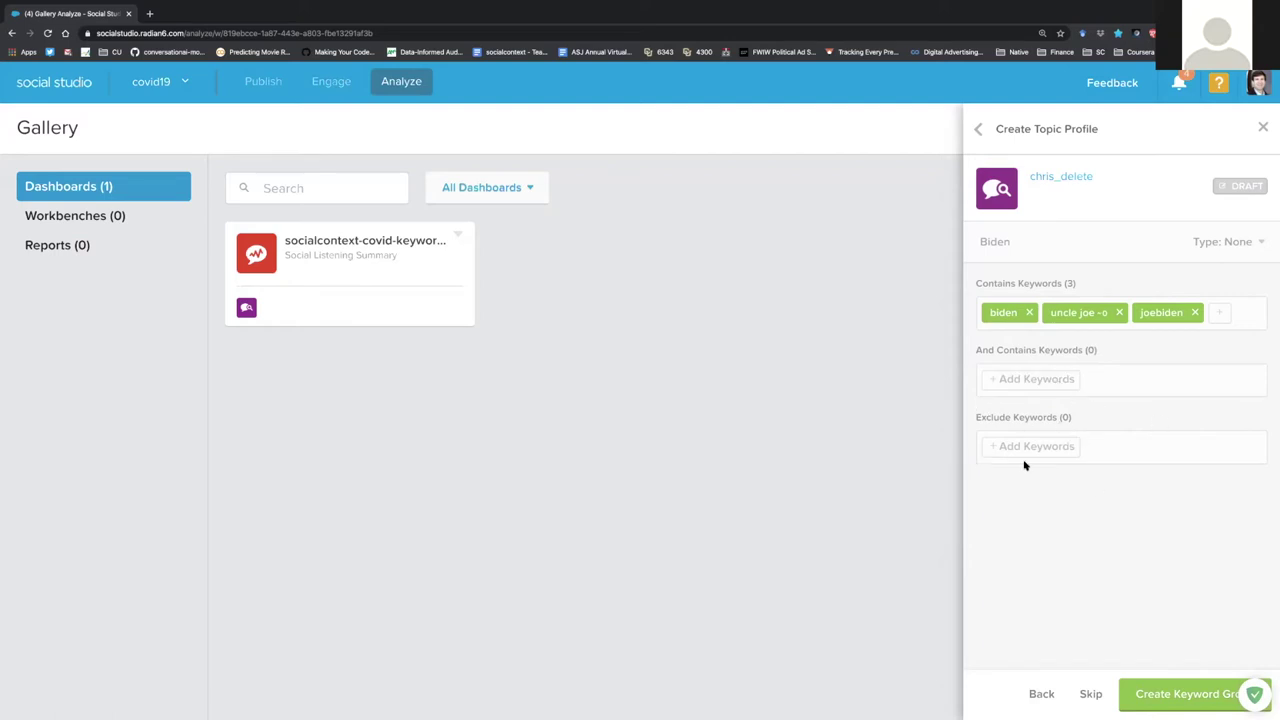
- Add "trump" to the exclude keywords of the Biden group and create the keyword group
click(1039, 449)
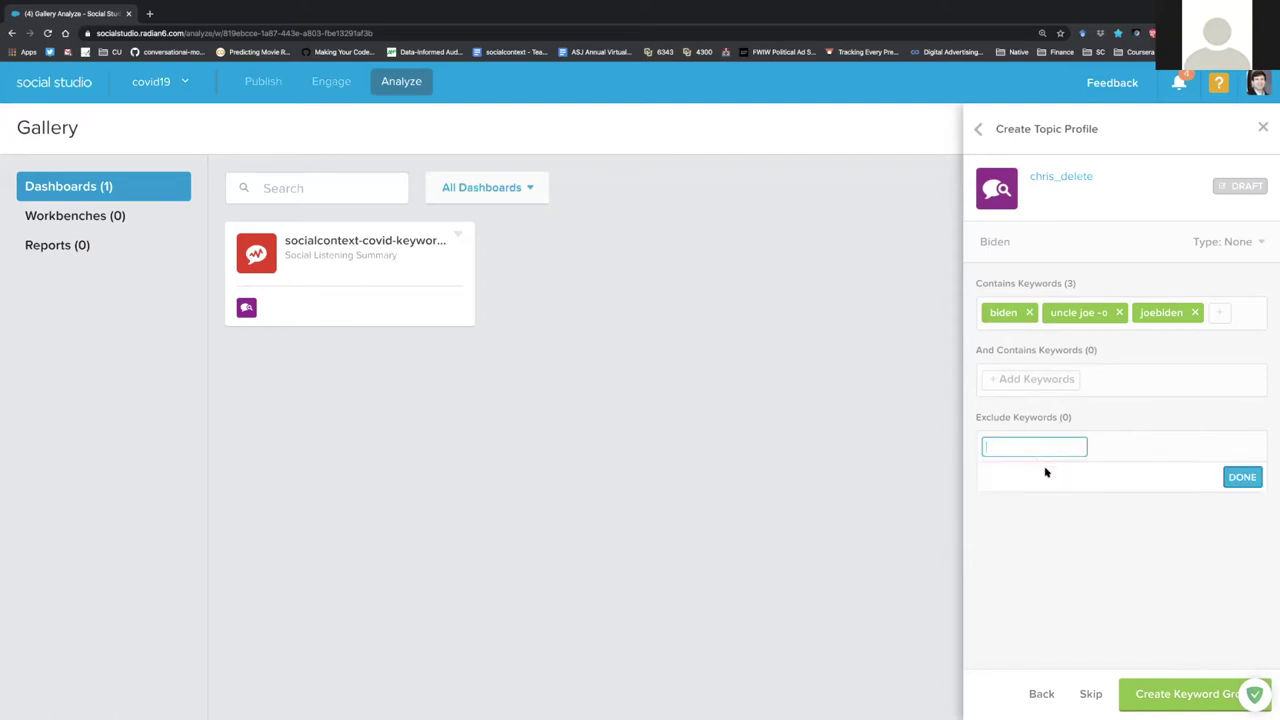
text(trump)
key(Return)
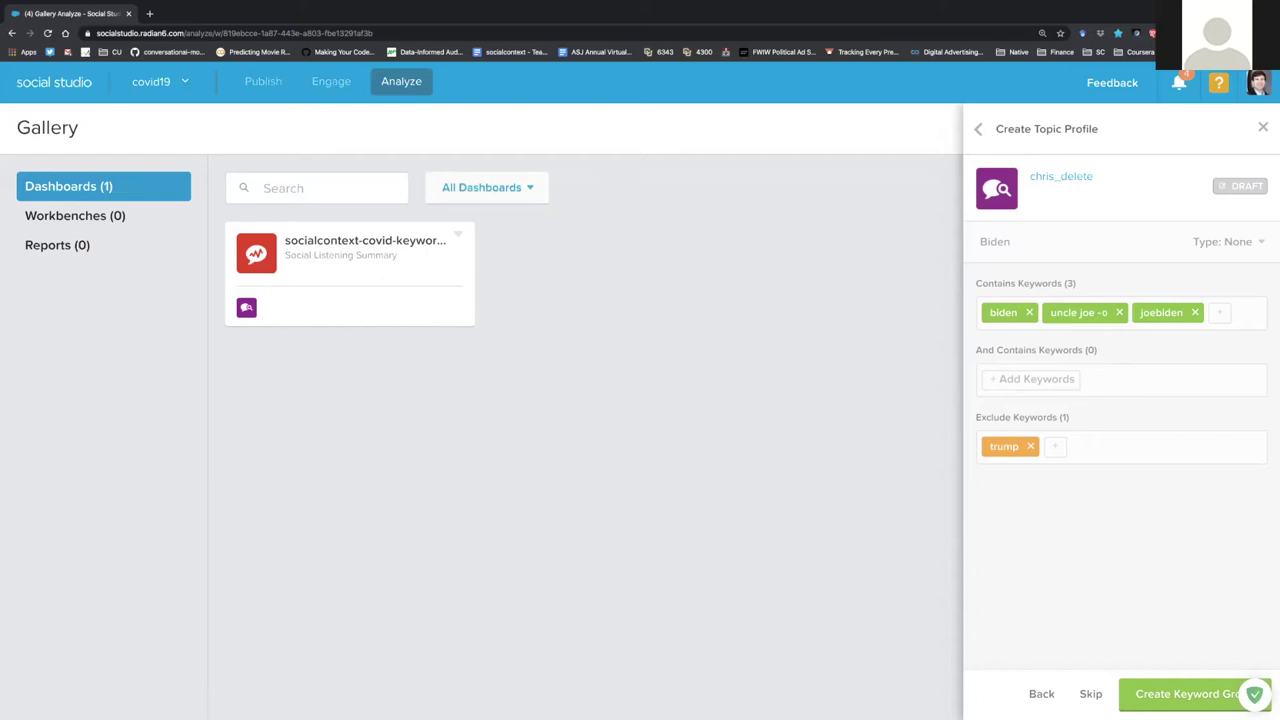
click(1190, 694)
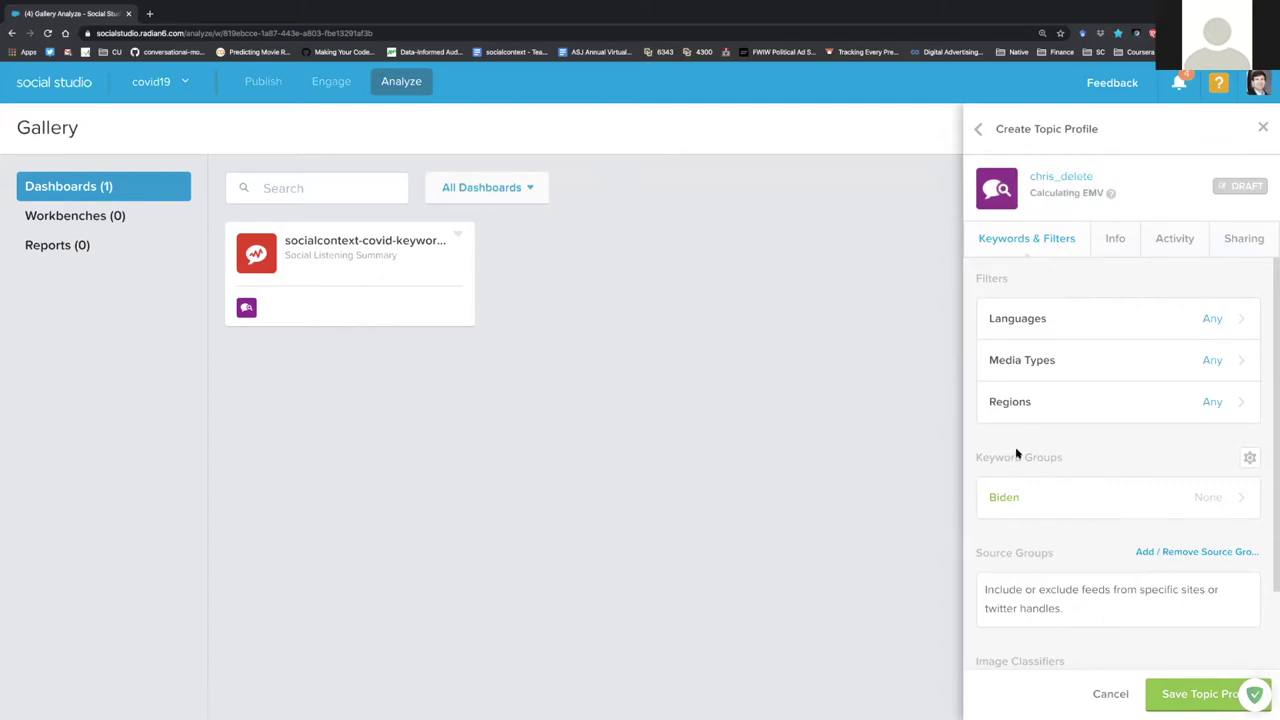
- Add a new keyword group named Trump to the topic profile, with "trump" as its contains keyword
drag(978, 456, 1063, 457)
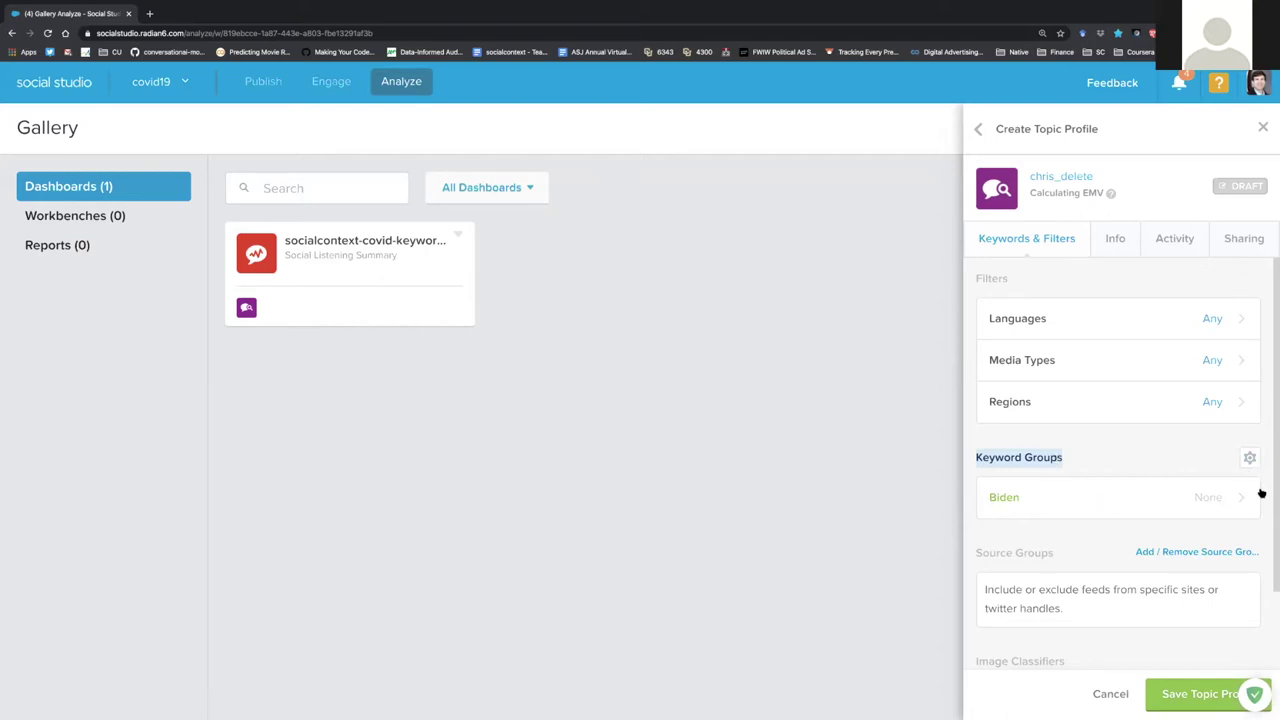
click(1250, 458)
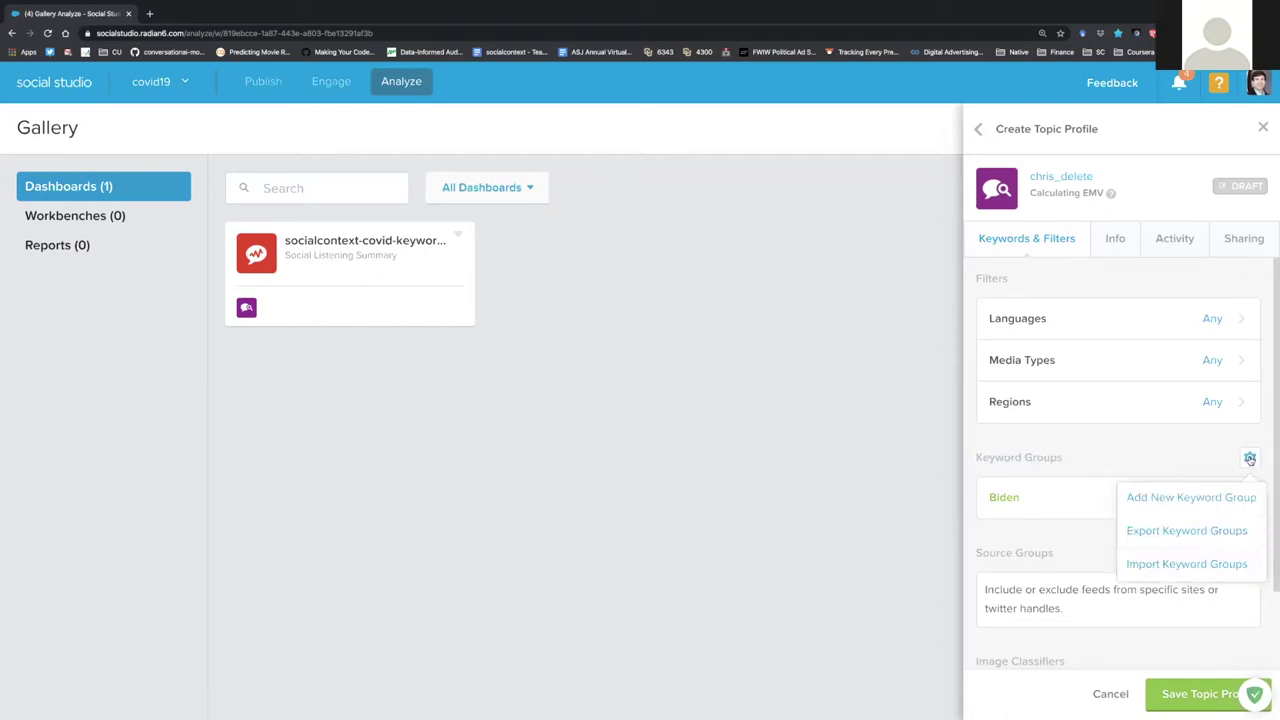
click(1212, 505)
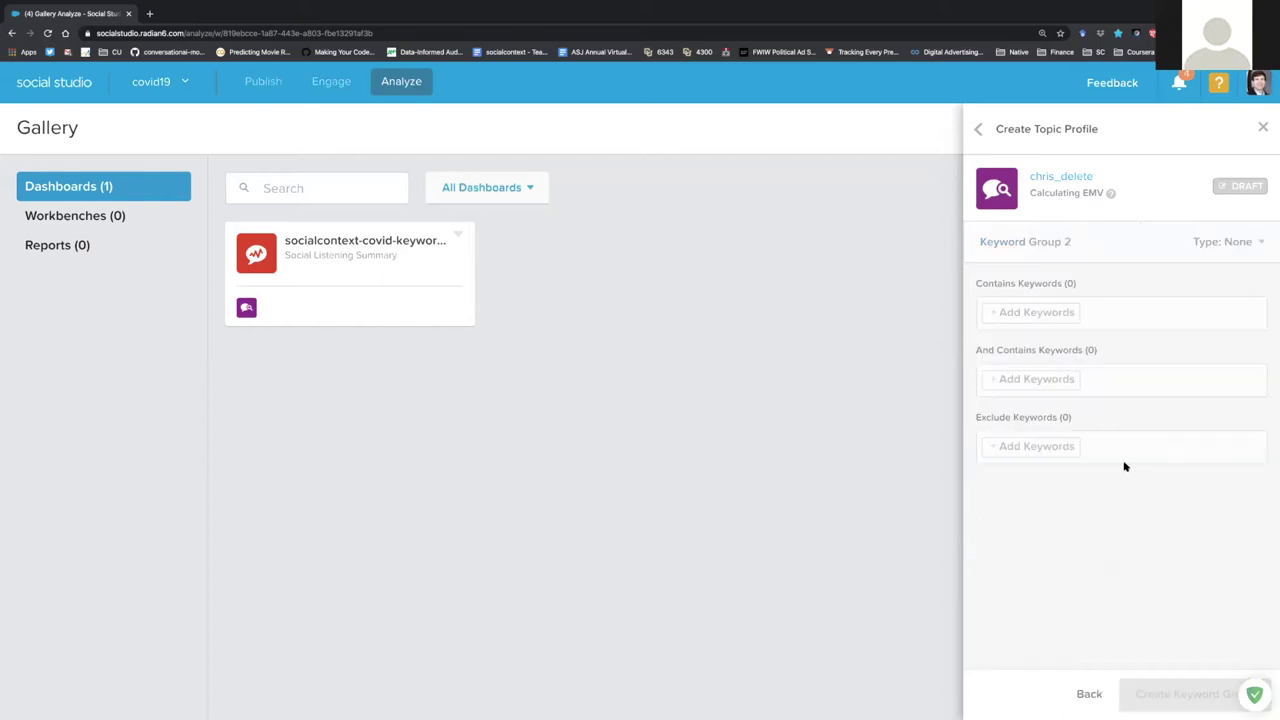
click(1056, 245)
text(Trumop)
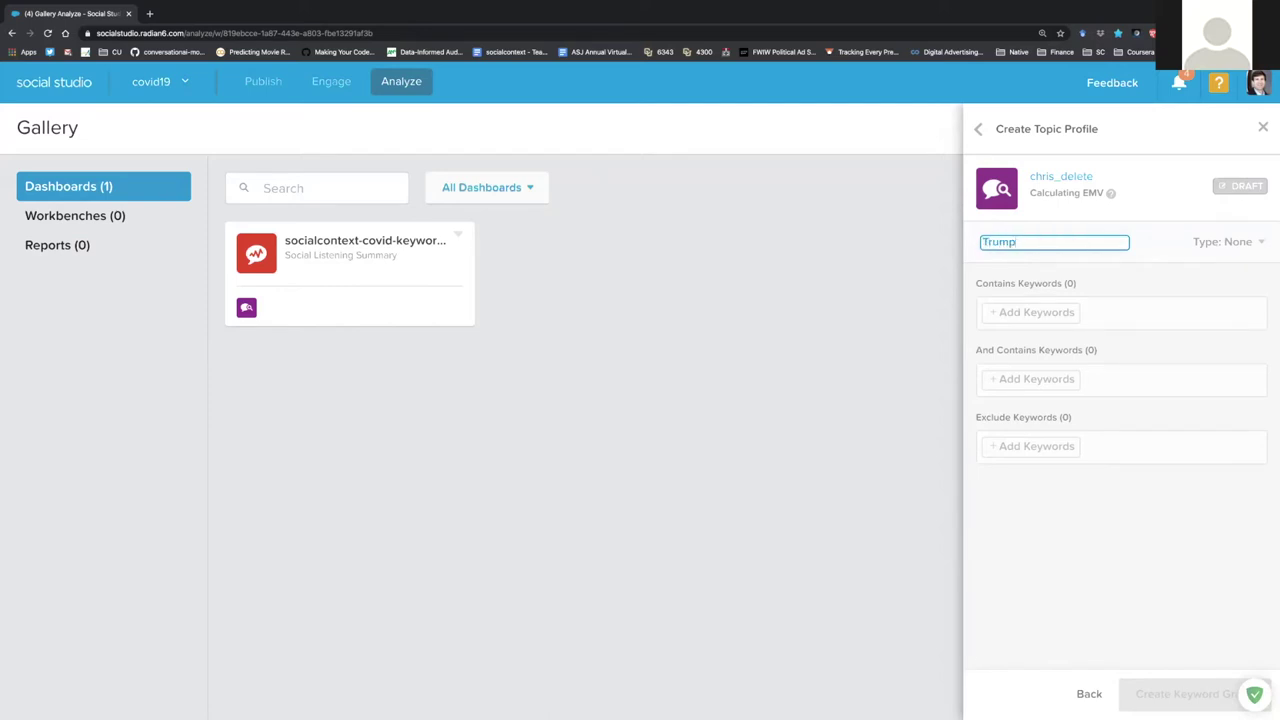
click(1037, 311)
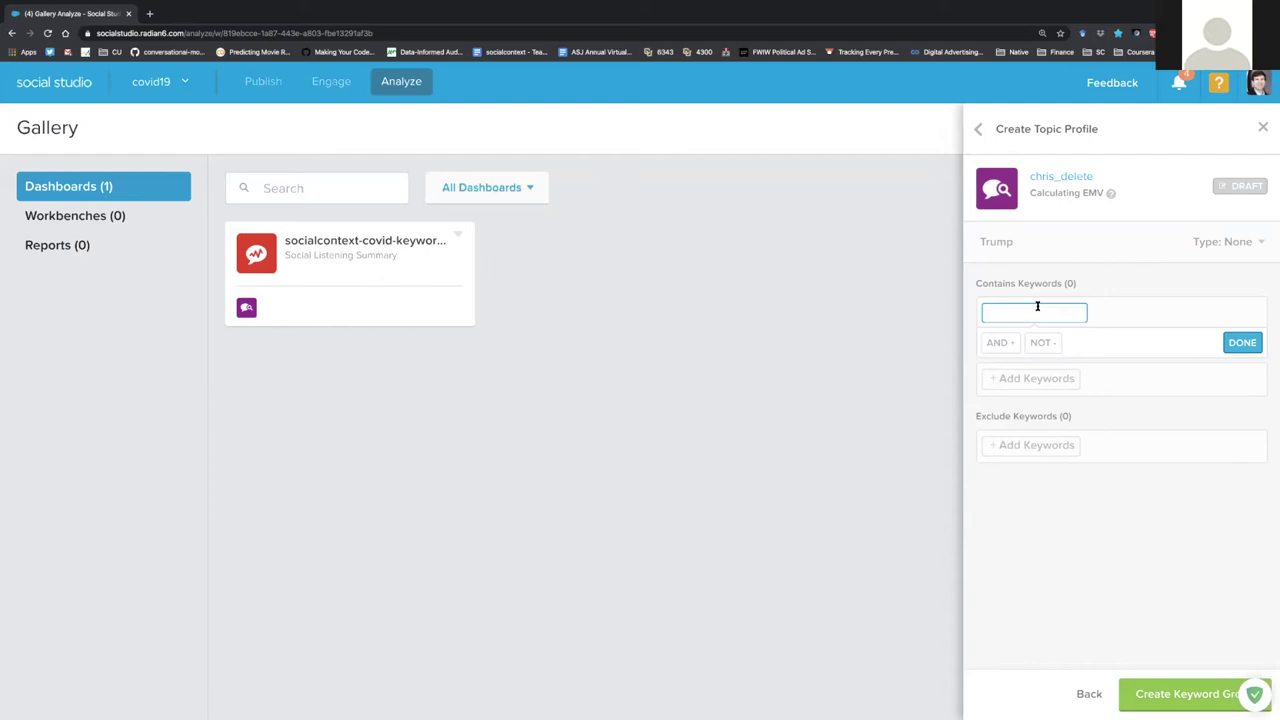
text(Trump)
click(1248, 343)
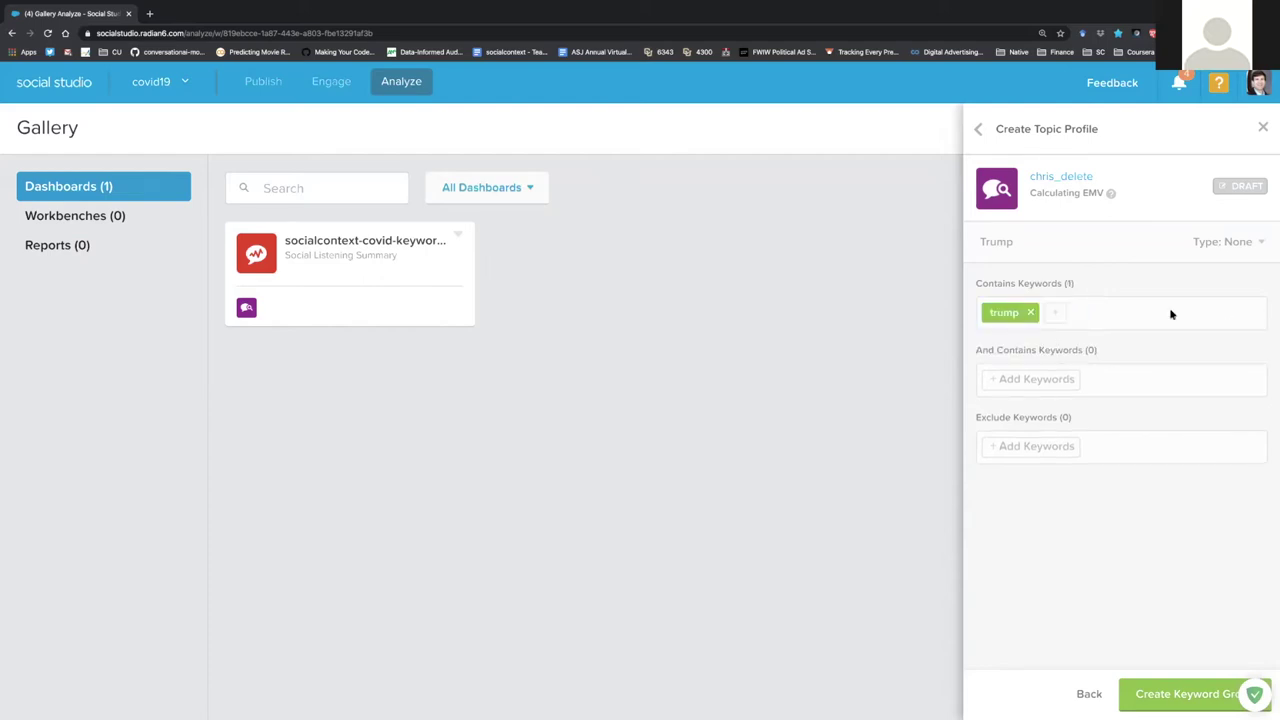
- Add "biden" to the exclude keywords of the Trump group and create the keyword group
click(1049, 448)
text(bidn)
key(BackSpace)
key(BackSpace)
key(BackSpace)
text(iden)
key(Return)
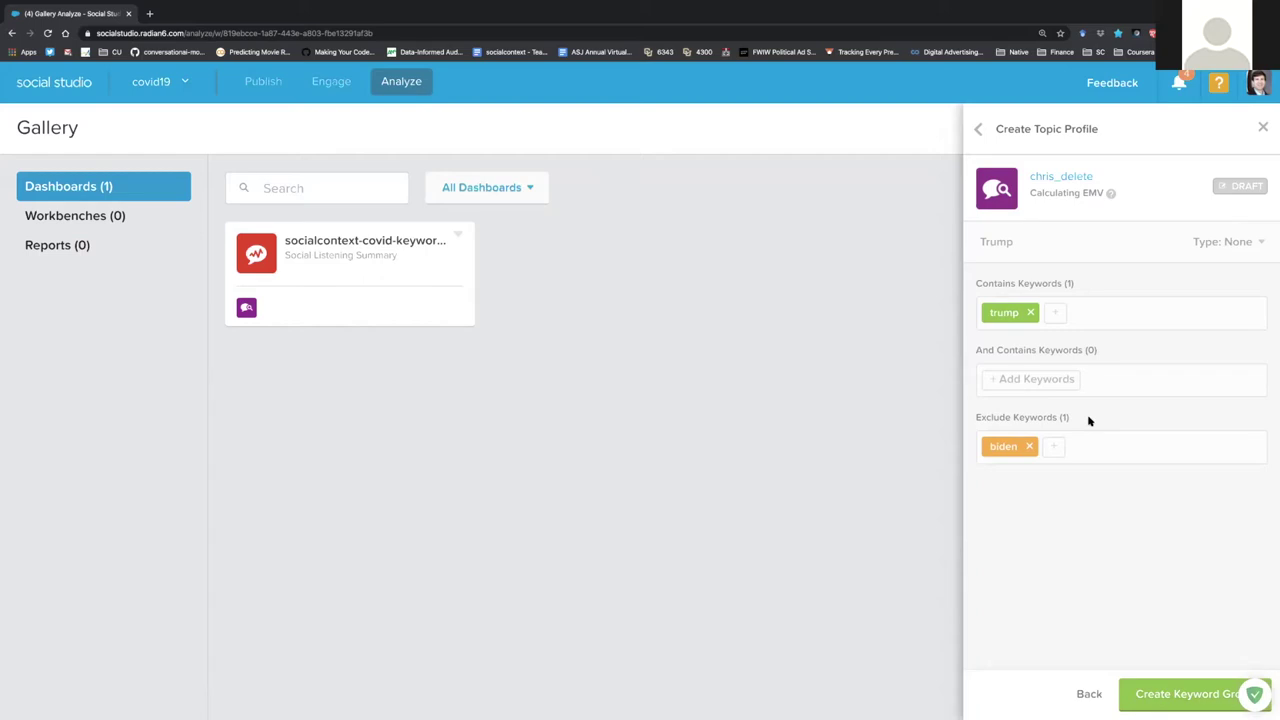
click(1172, 695)
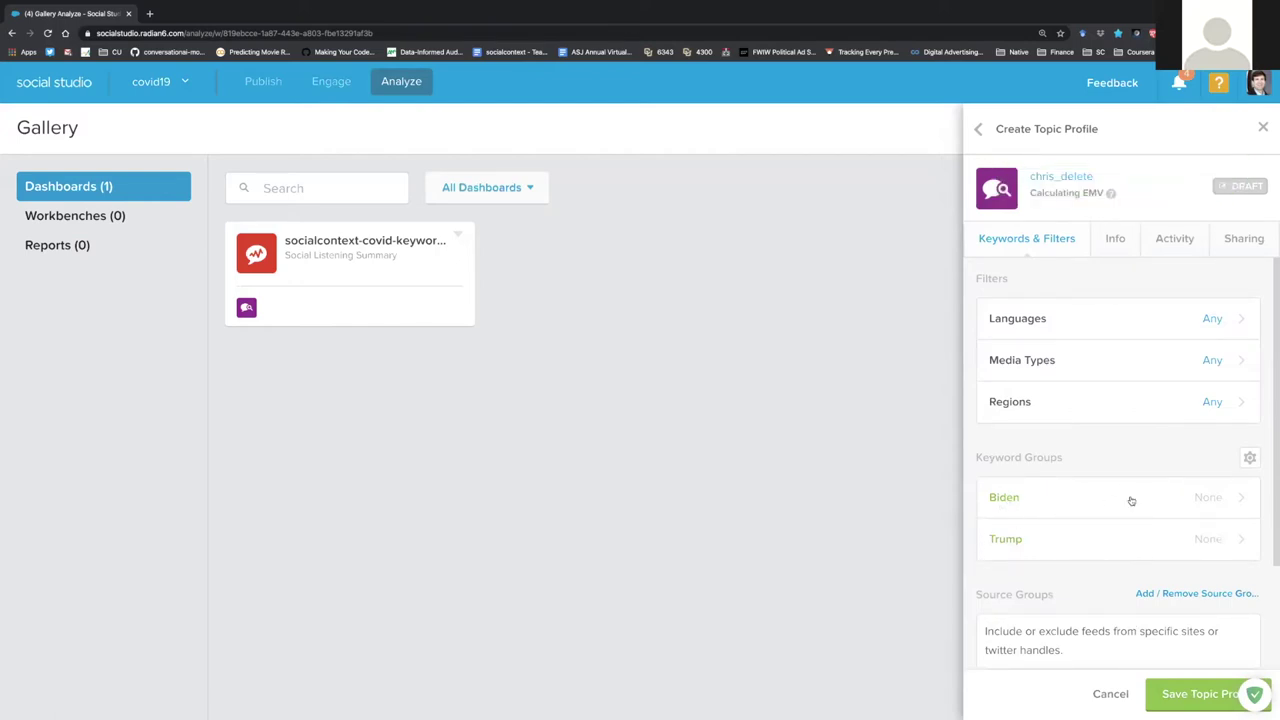
- Restrict the topic profile's language filter to English only and save the filter
click(1141, 322)
scroll(1138, 487, down, 1)
scroll(1138, 487, up, 1)
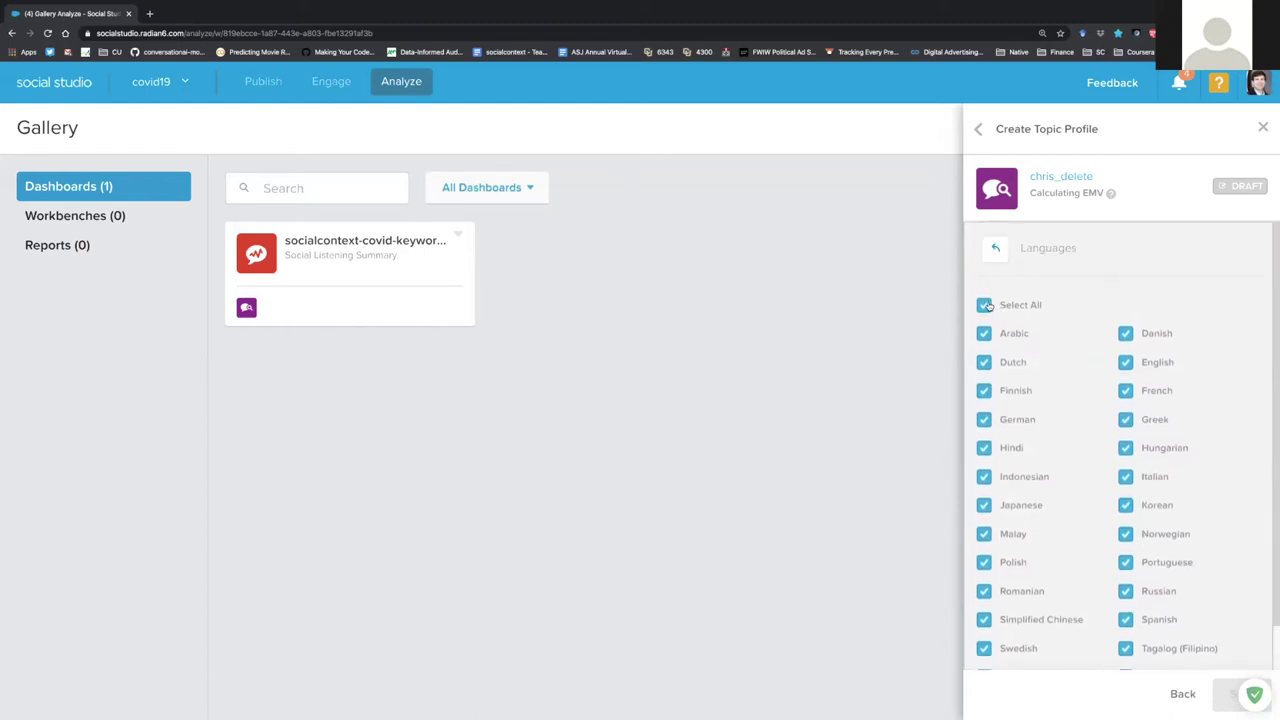
click(986, 306)
click(1125, 362)
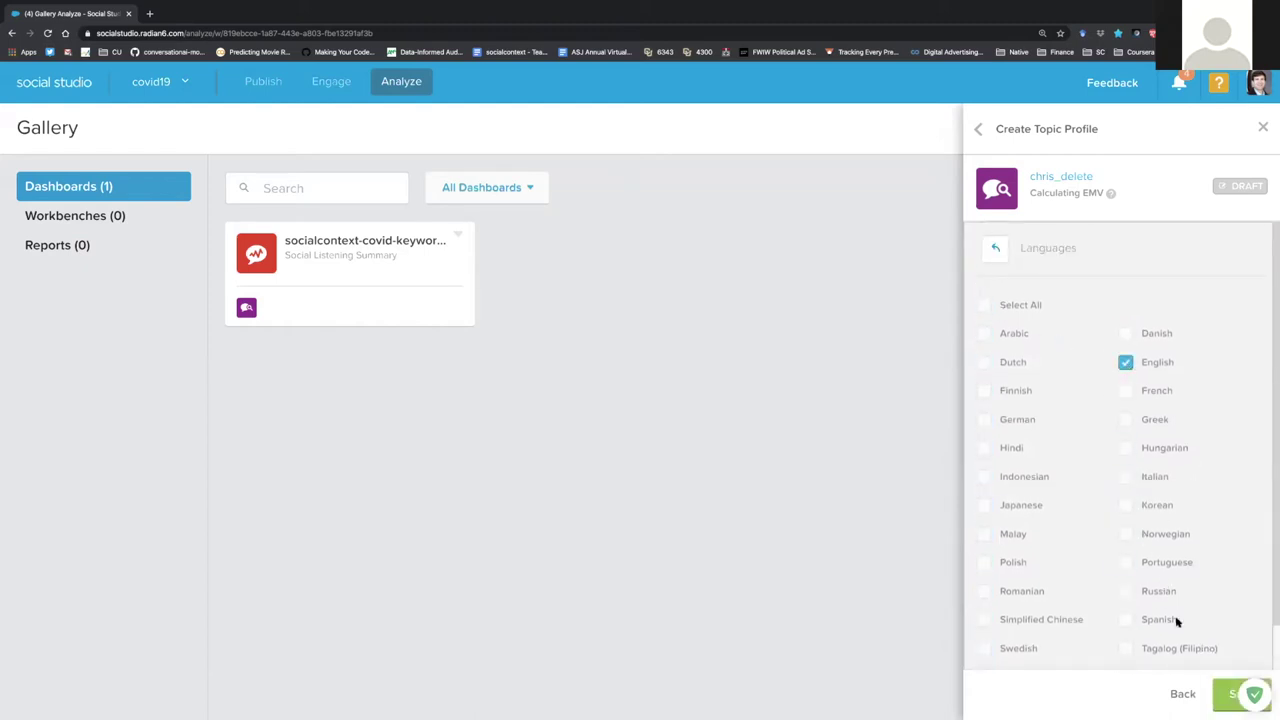
click(1225, 692)
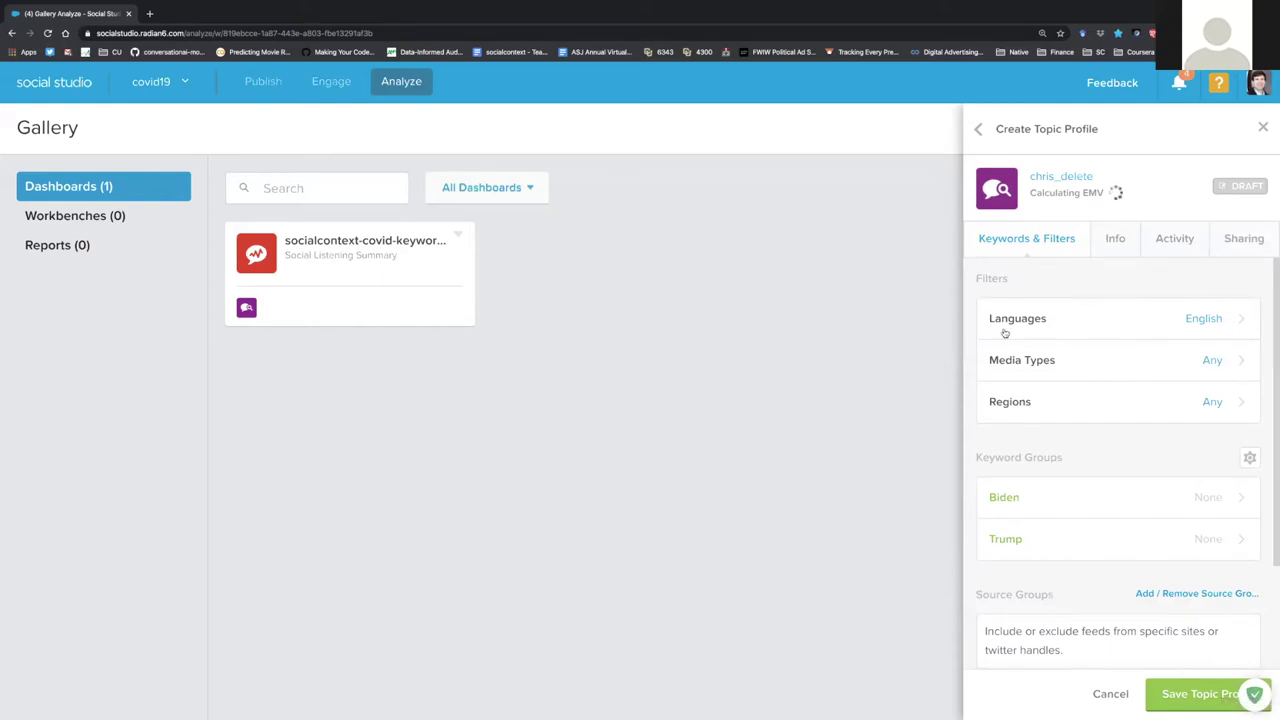
- Switch Twitter off and on again in the media types filter and save it with all types selected
click(1193, 366)
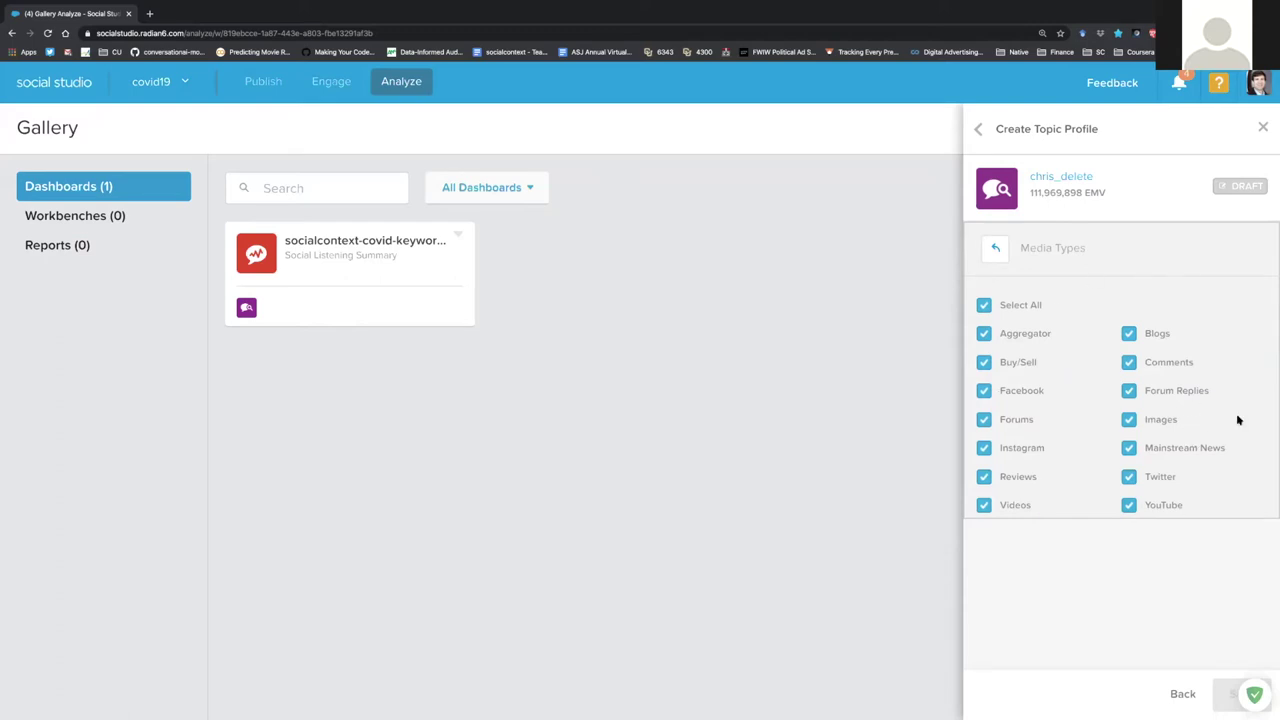
click(1155, 478)
click(1129, 477)
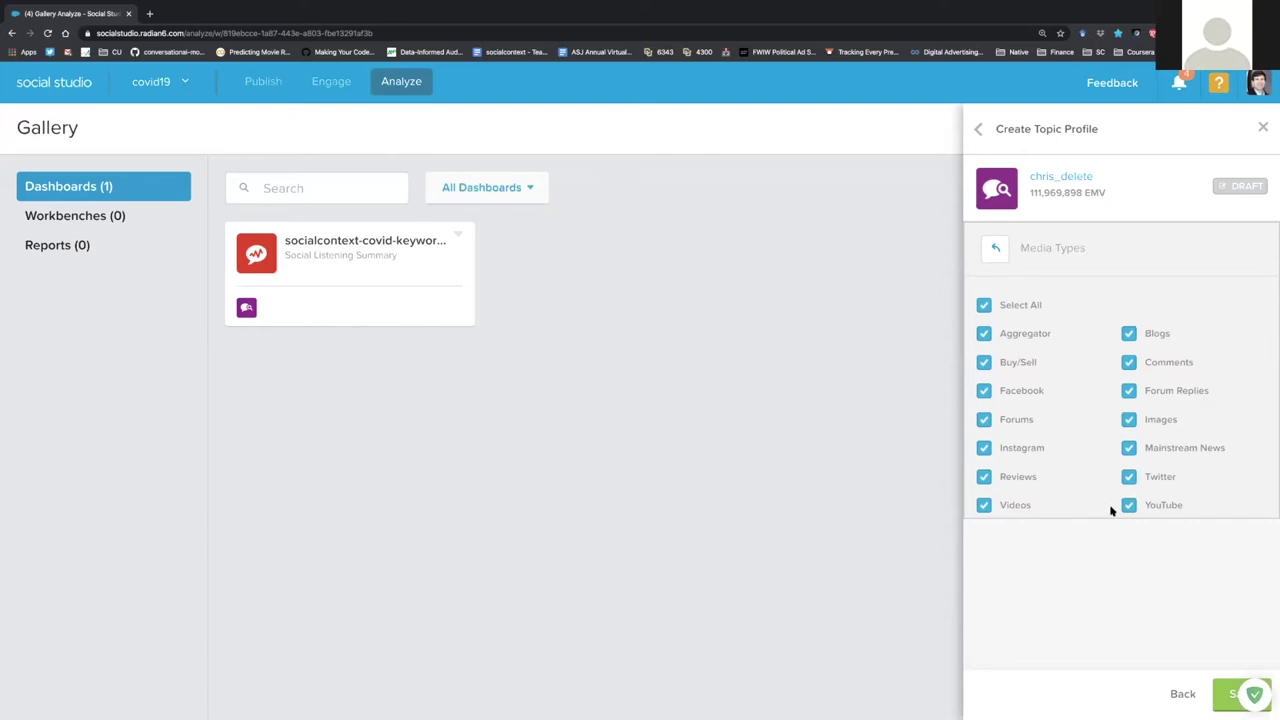
click(1235, 705)
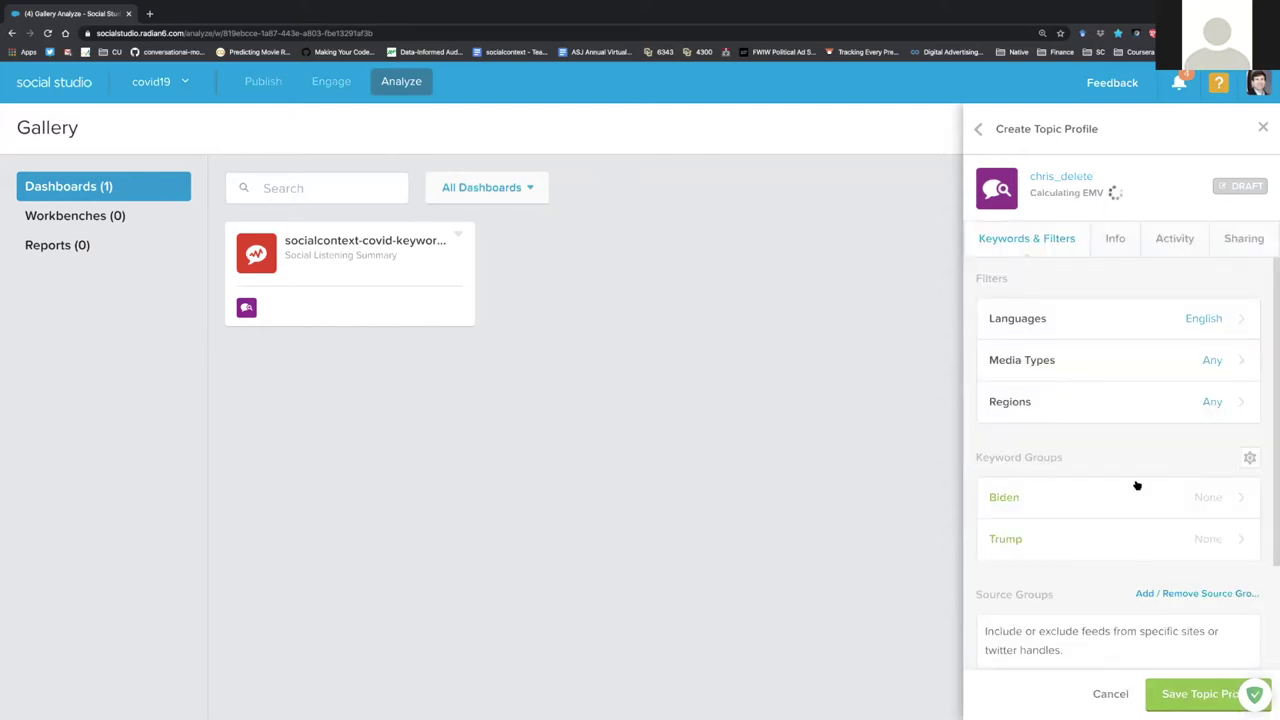
- Restrict the topic profile's region filter to the United States only and save the filter
click(1170, 404)
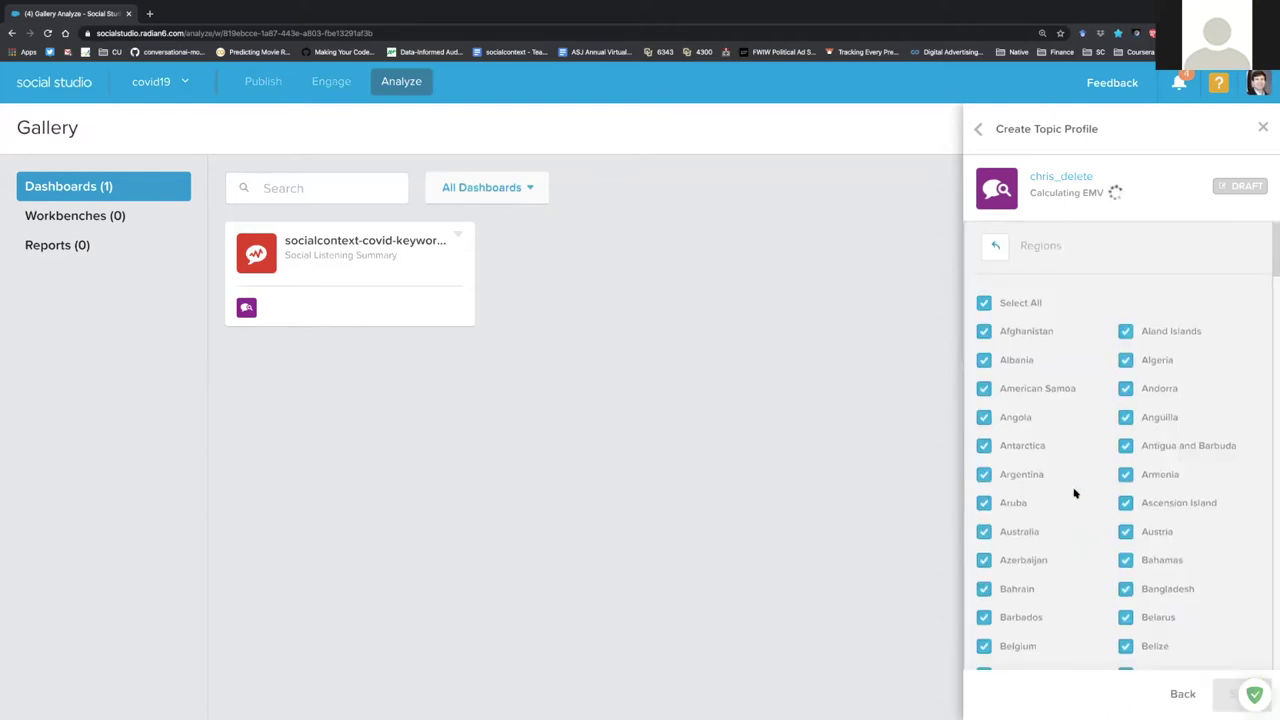
scroll(1074, 493, down, 3)
scroll(1074, 493, down, 3)
scroll(1074, 491, up, 6)
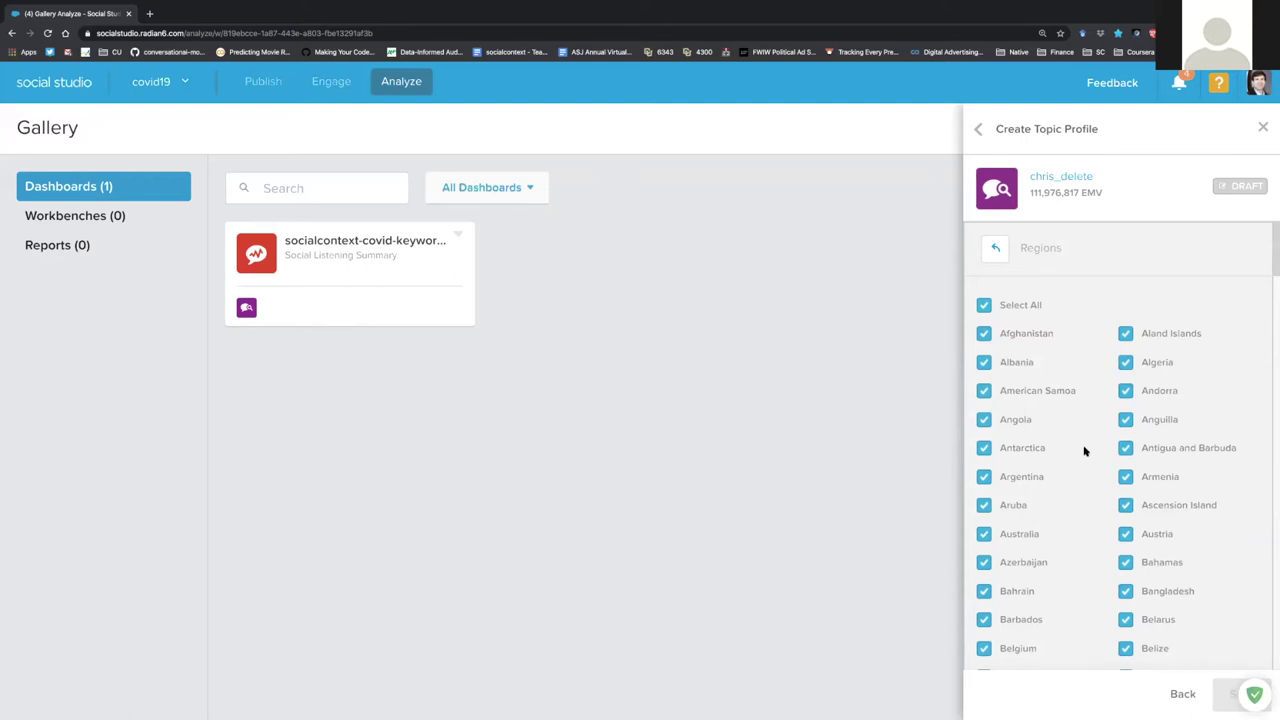
scroll(1091, 594, down, 5)
scroll(1088, 540, up, 5)
click(984, 305)
scroll(1080, 460, down, 6)
scroll(1081, 470, down, 20)
scroll(1081, 468, down, 2)
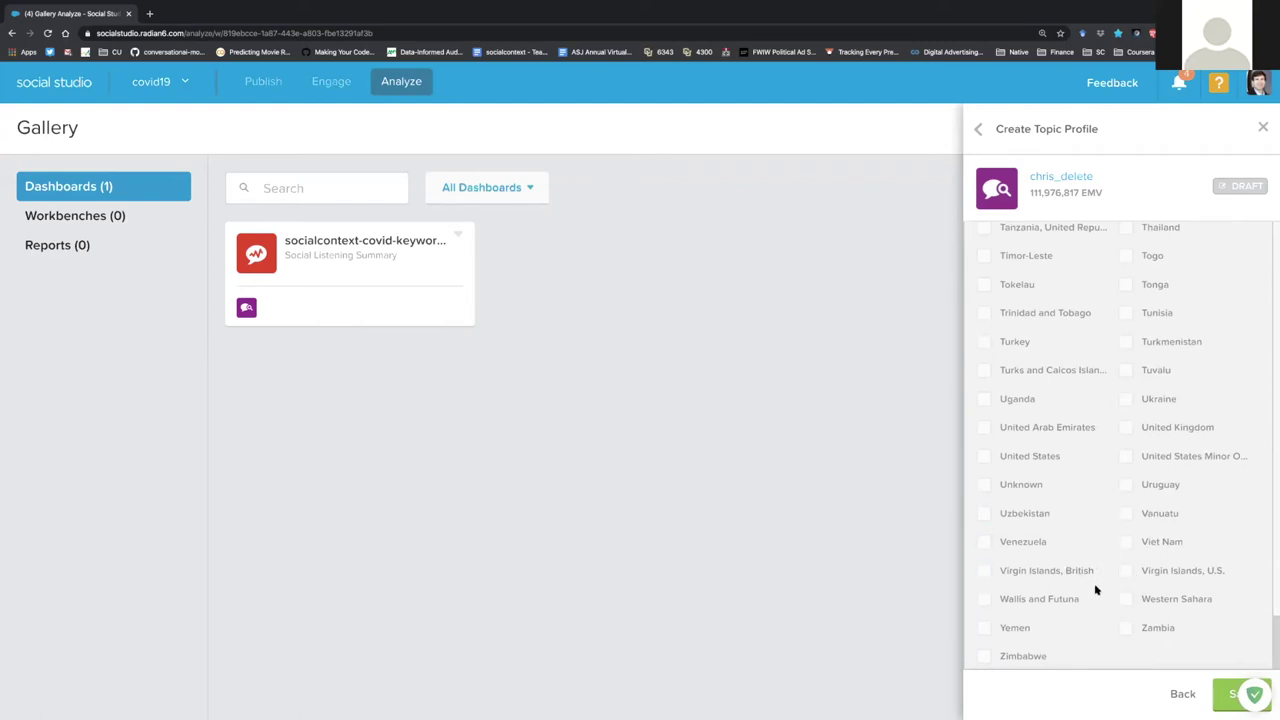
click(1040, 458)
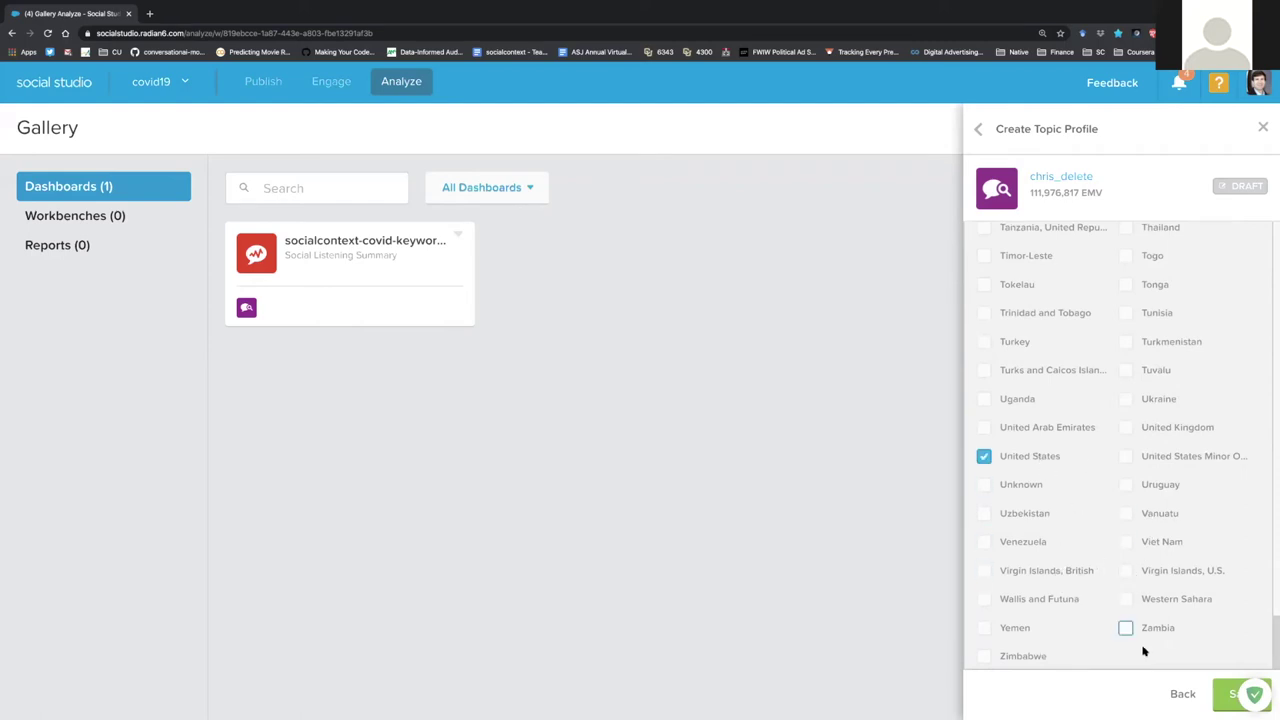
click(1228, 694)
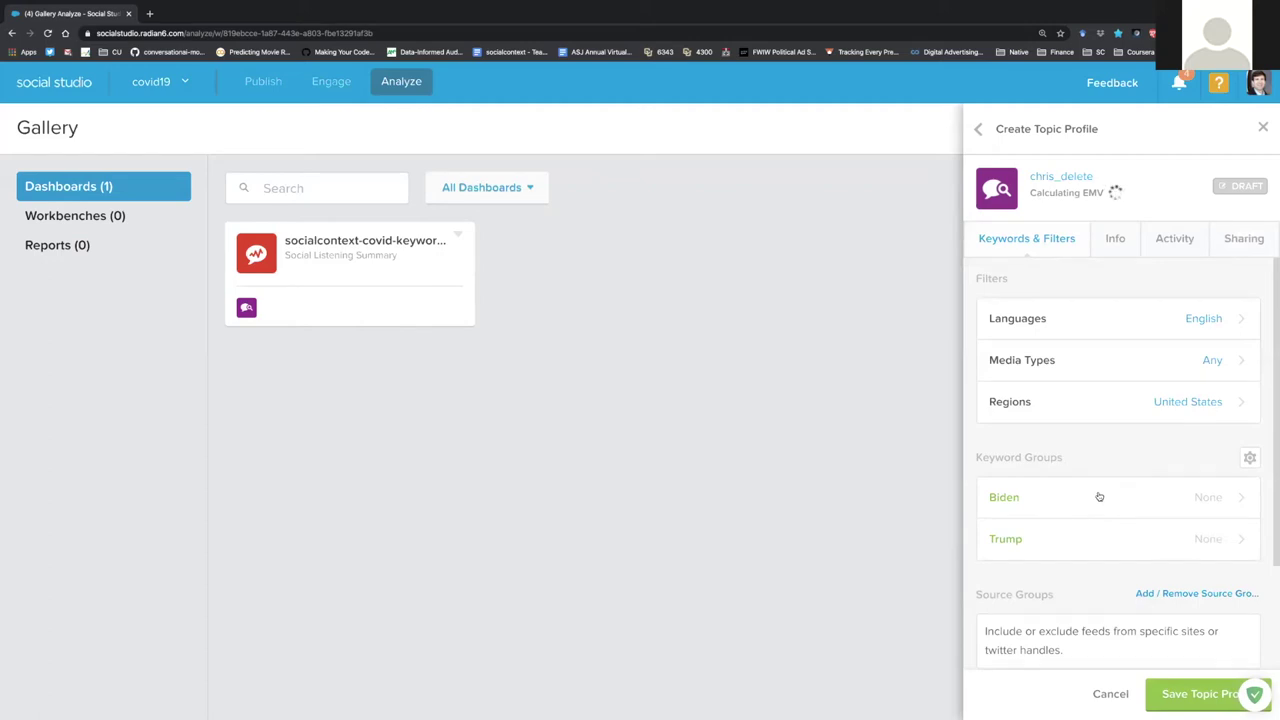
- Review the source group and image classifier sections, and save the topic profile to load its Social Listening Summary dashboard
scroll(1099, 497, down, 1)
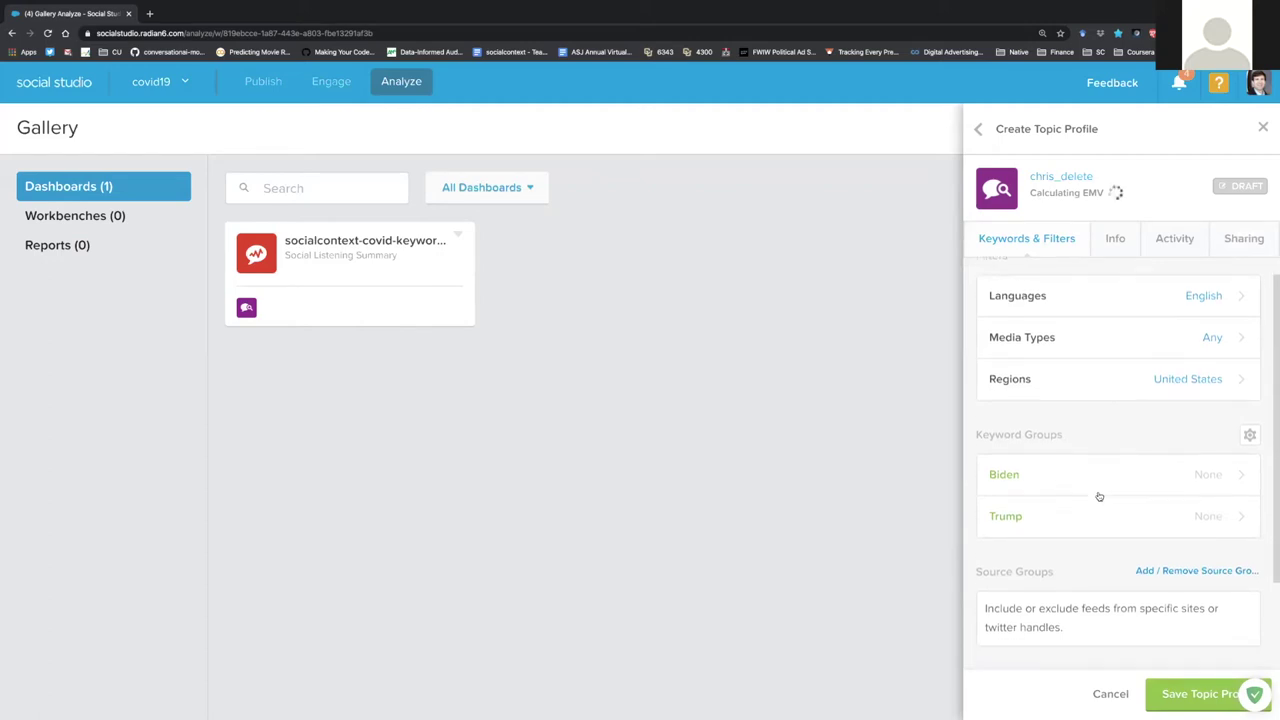
scroll(1099, 497, down, 1)
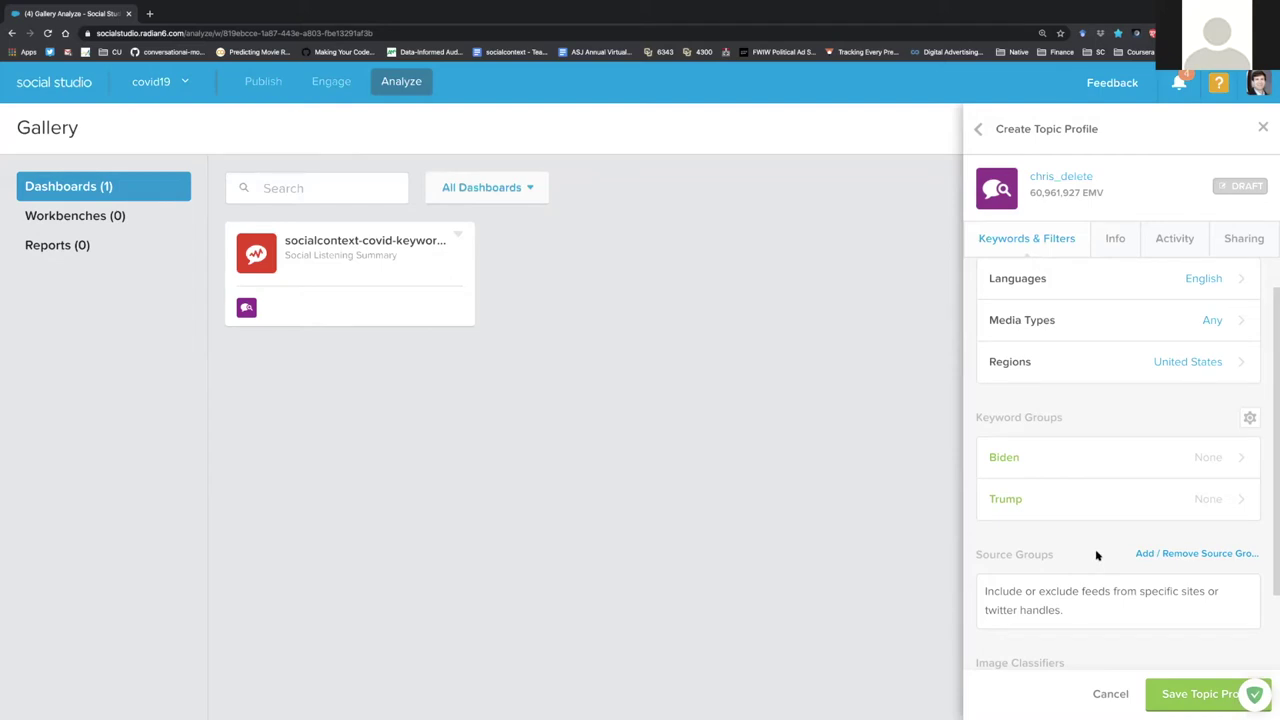
scroll(1096, 555, down, 3)
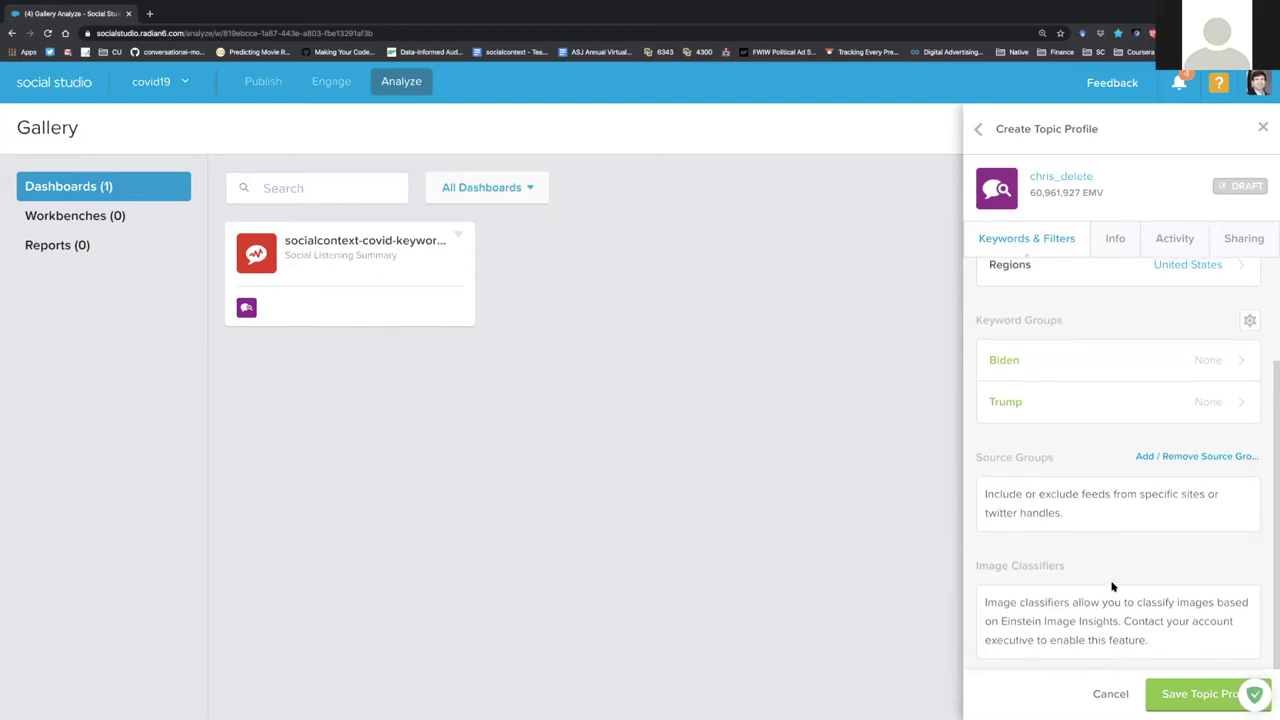
scroll(1113, 587, up, 1)
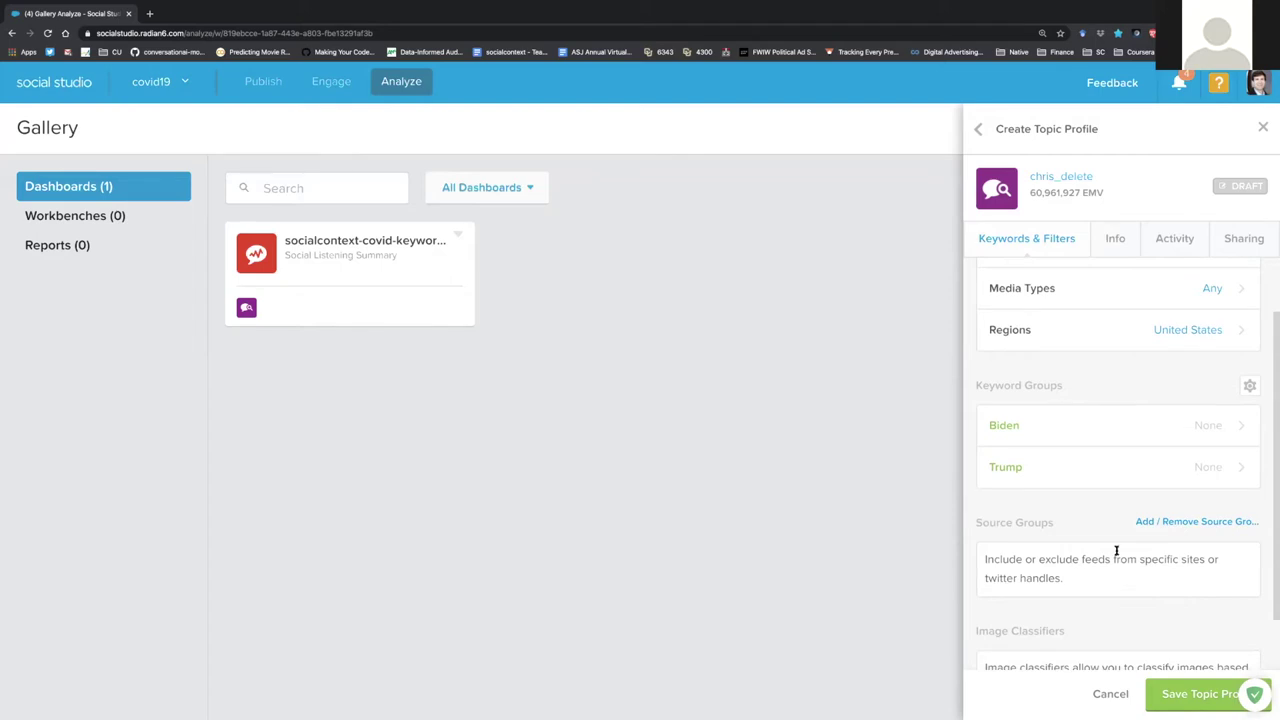
scroll(1127, 291, up, 1)
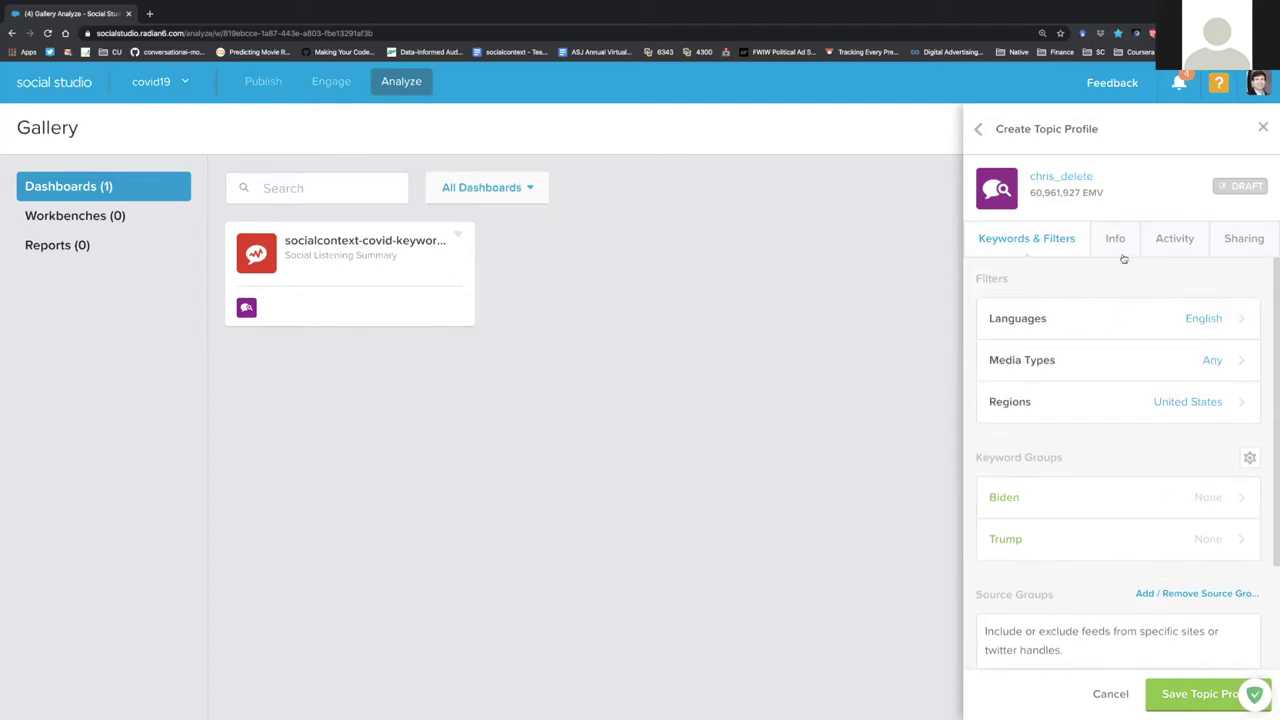
scroll(1163, 607, down, 2)
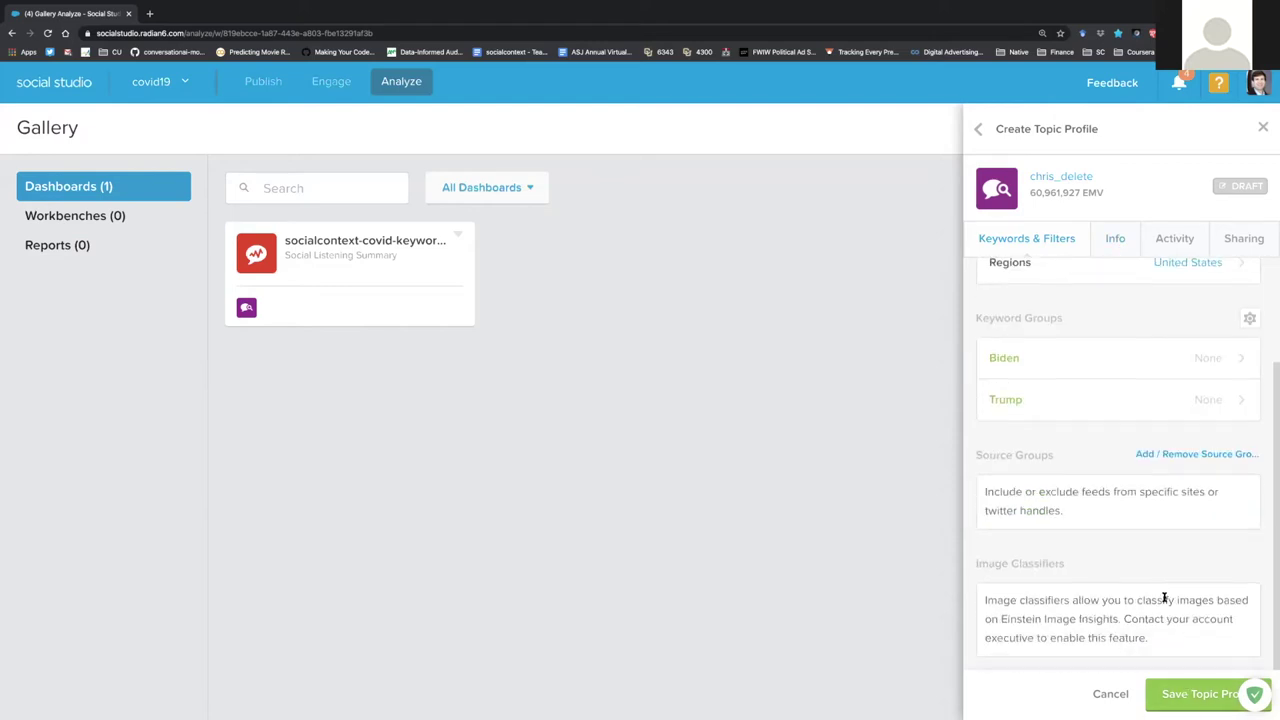
click(1186, 694)
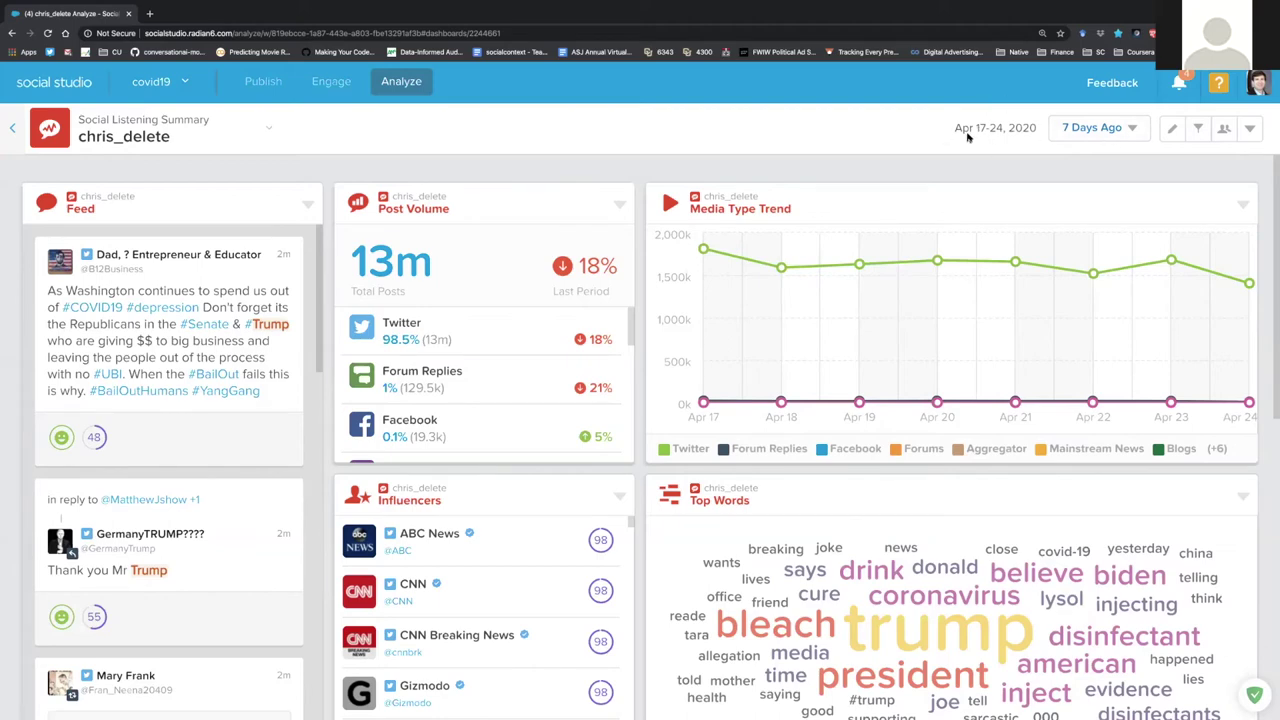
- Examine the dashboard's date range and total posts, inspect the Twitter details in Post Volume, and return to the dashboard
drag(952, 131, 1037, 127)
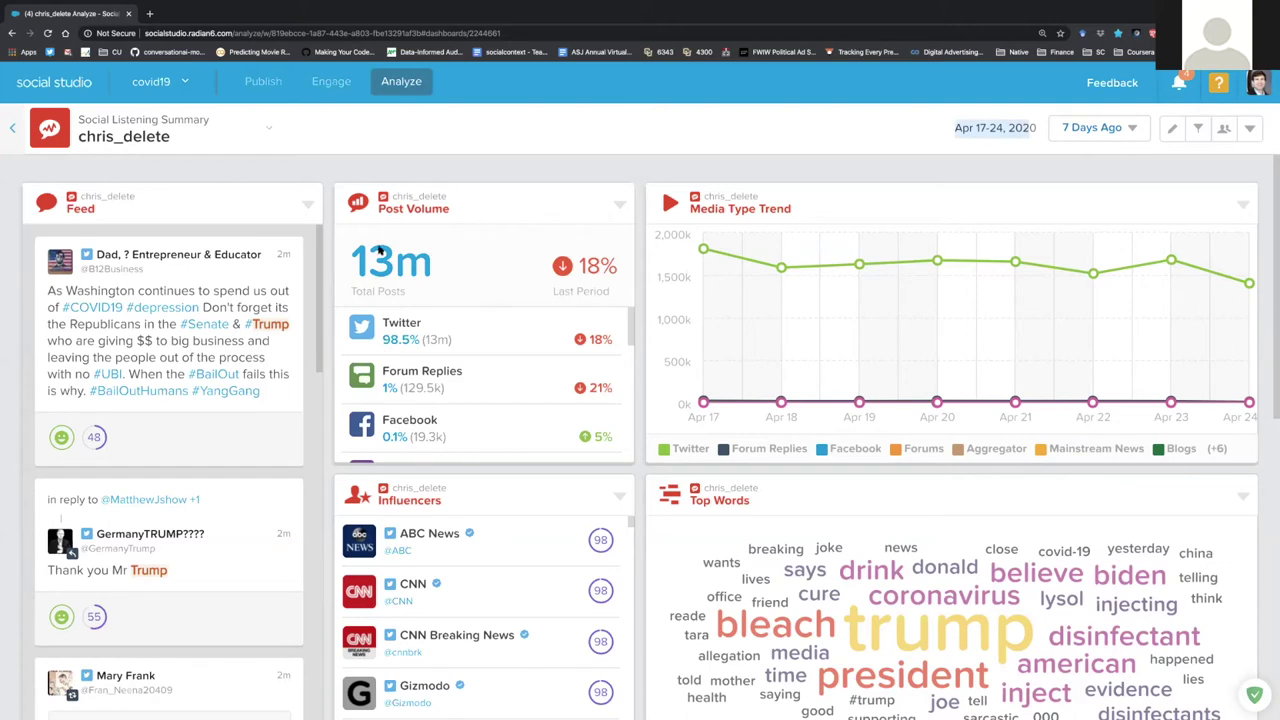
drag(355, 258, 432, 262)
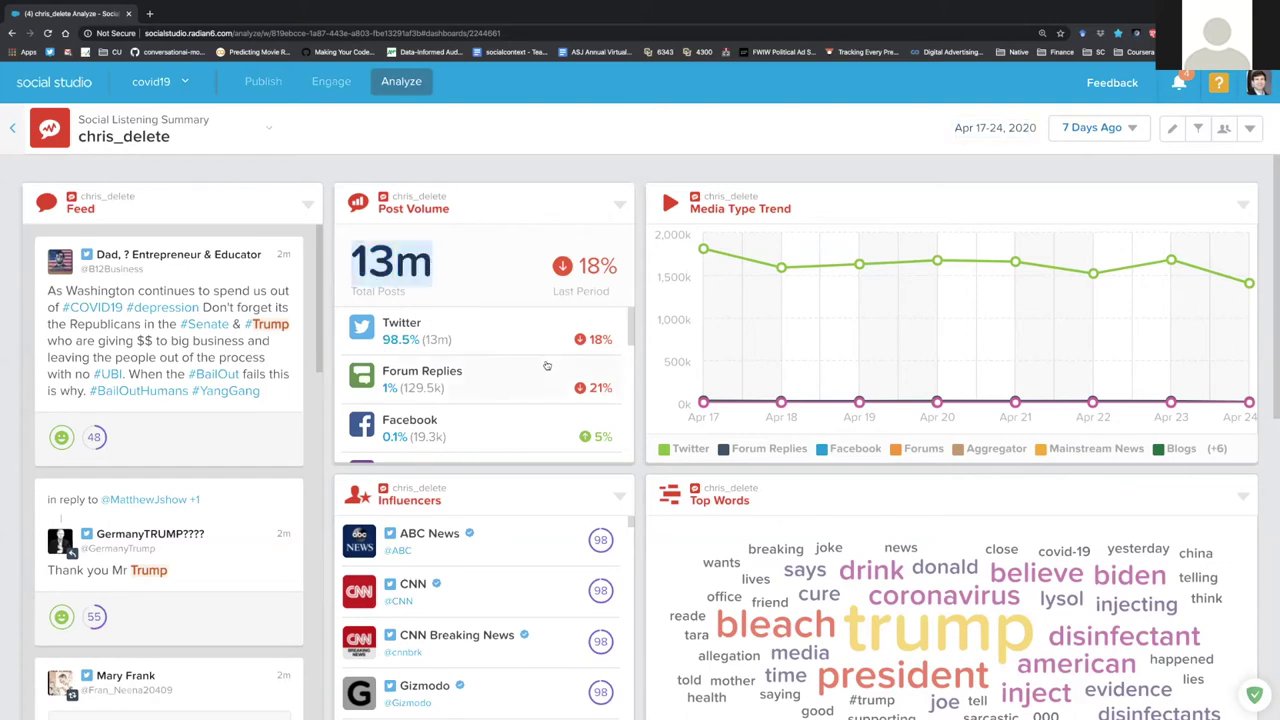
drag(462, 345, 424, 344)
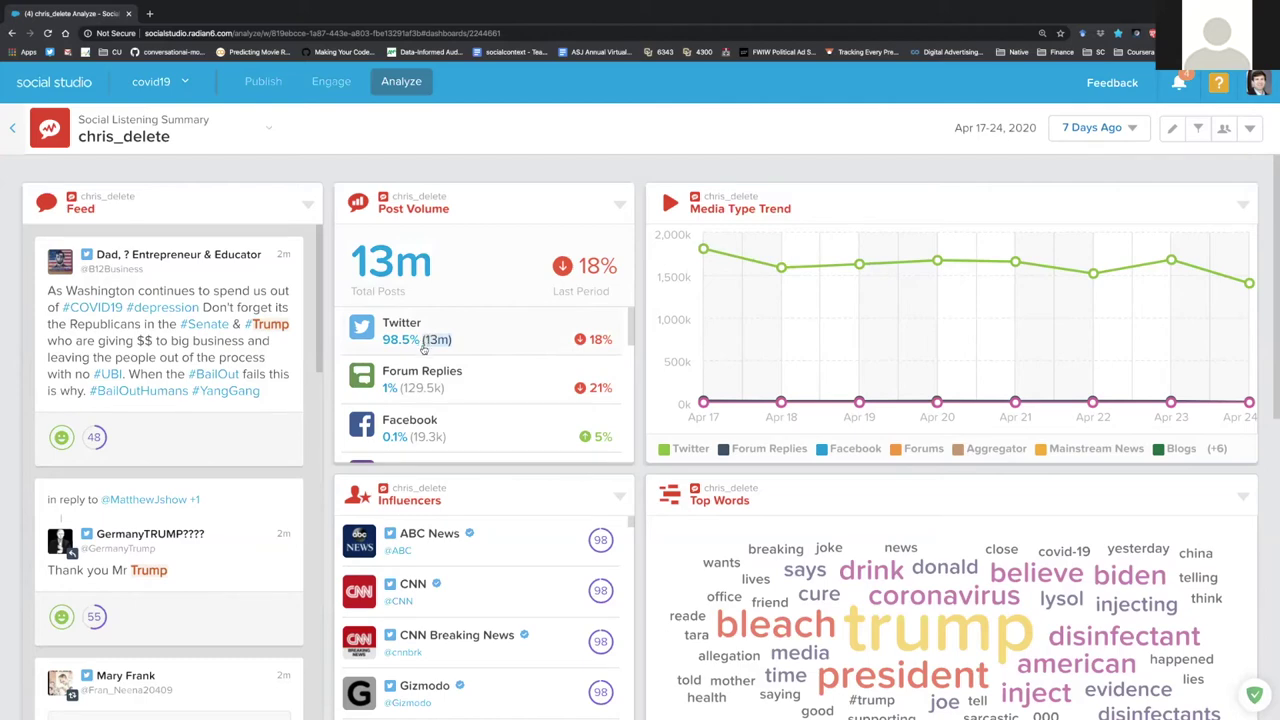
click(424, 347)
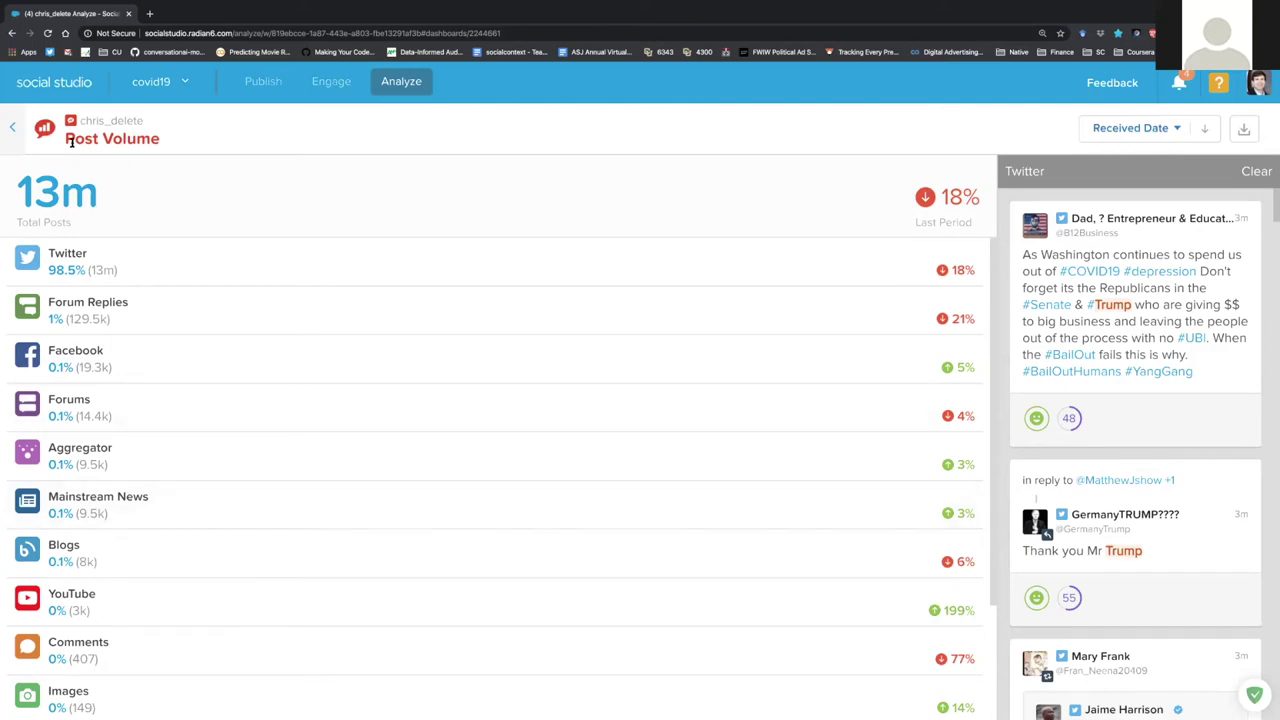
click(13, 128)
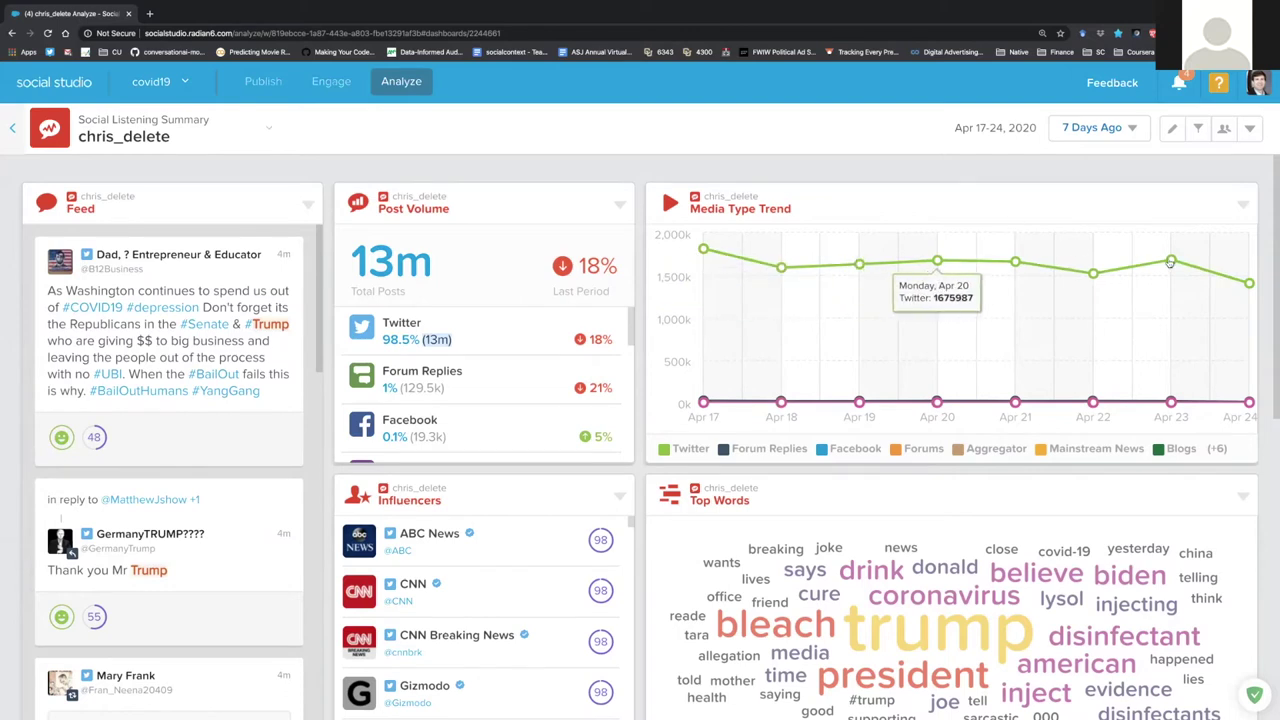
- Check the available options of the Media Type Trend card and browse the posts in the Feed card
click(1244, 207)
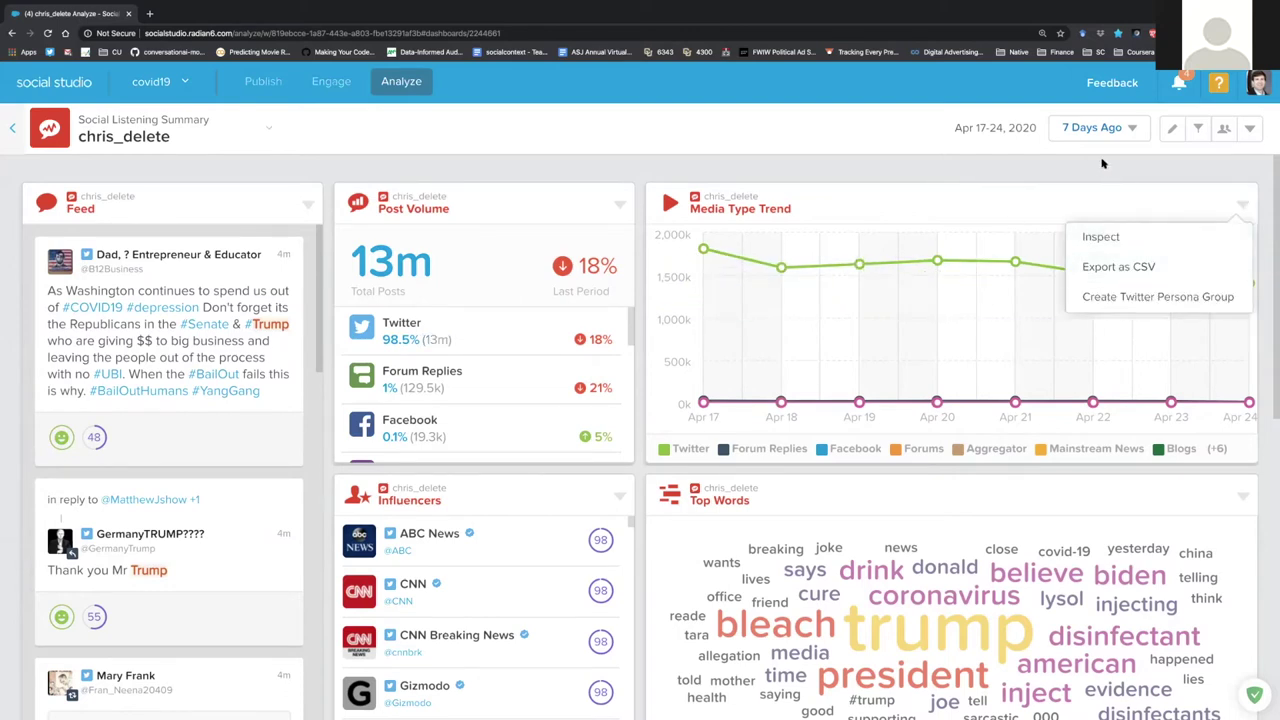
click(1097, 171)
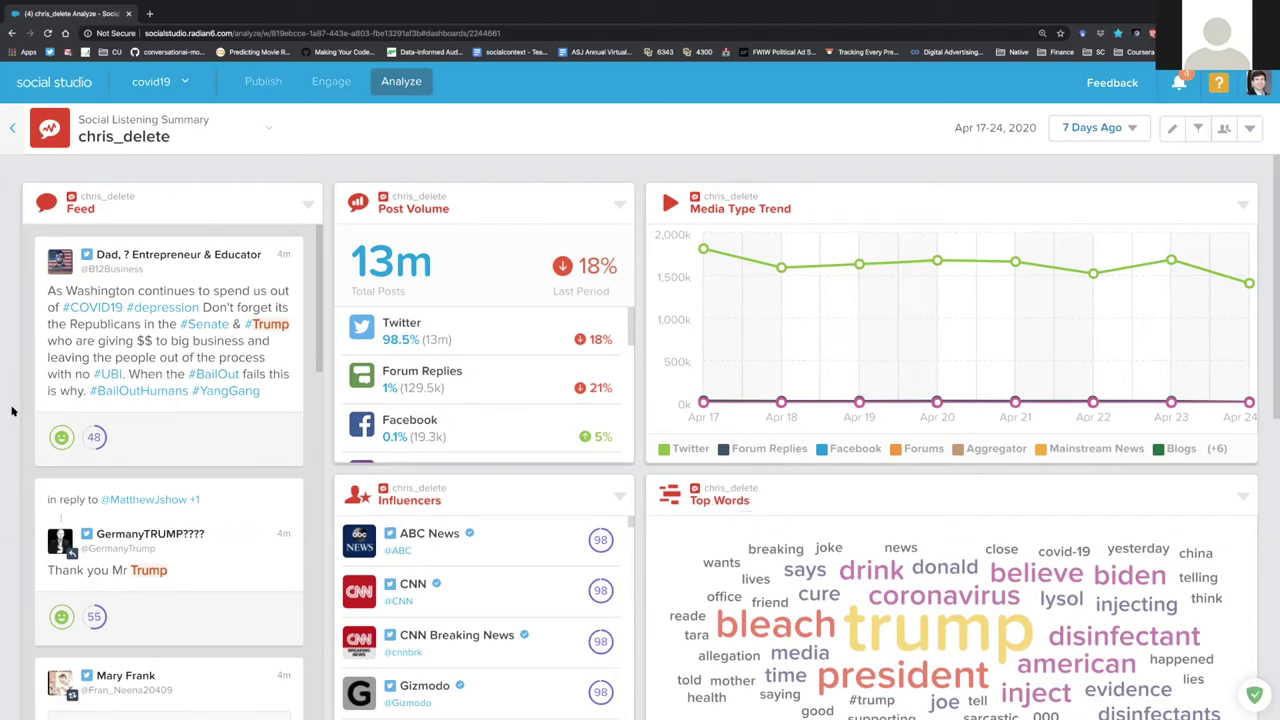
scroll(224, 588, down, 5)
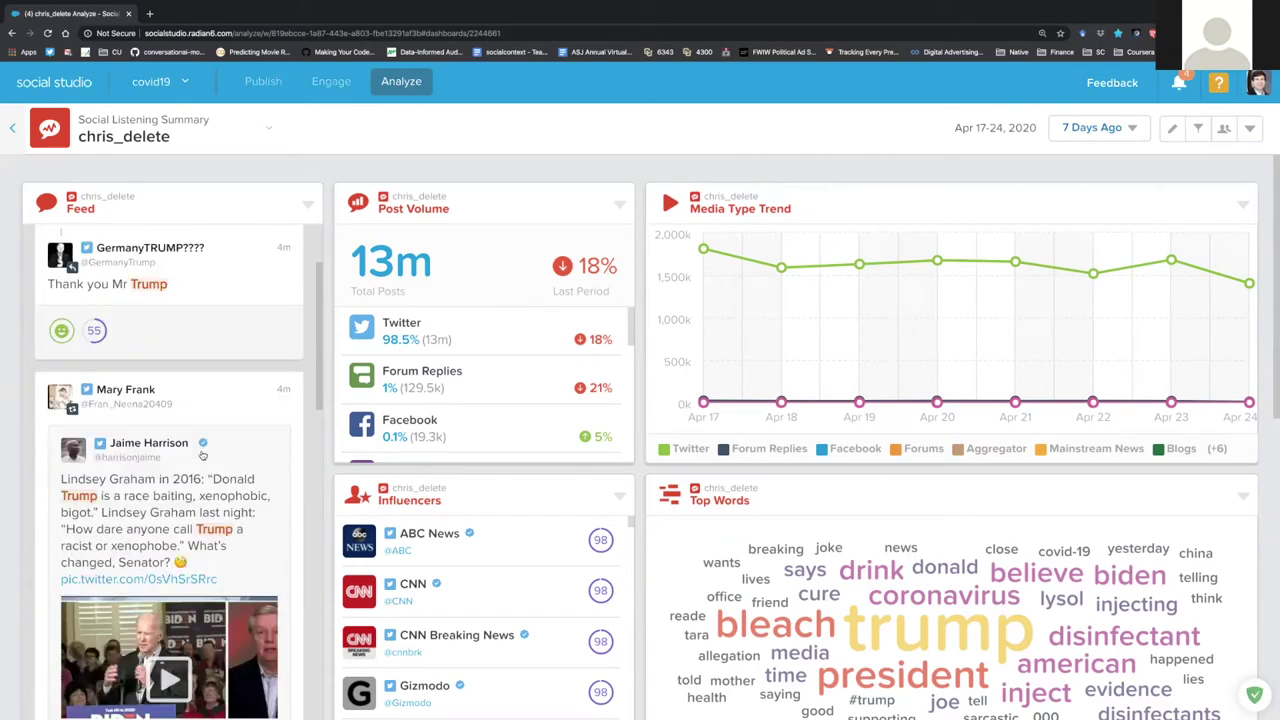
scroll(202, 455, down, 1)
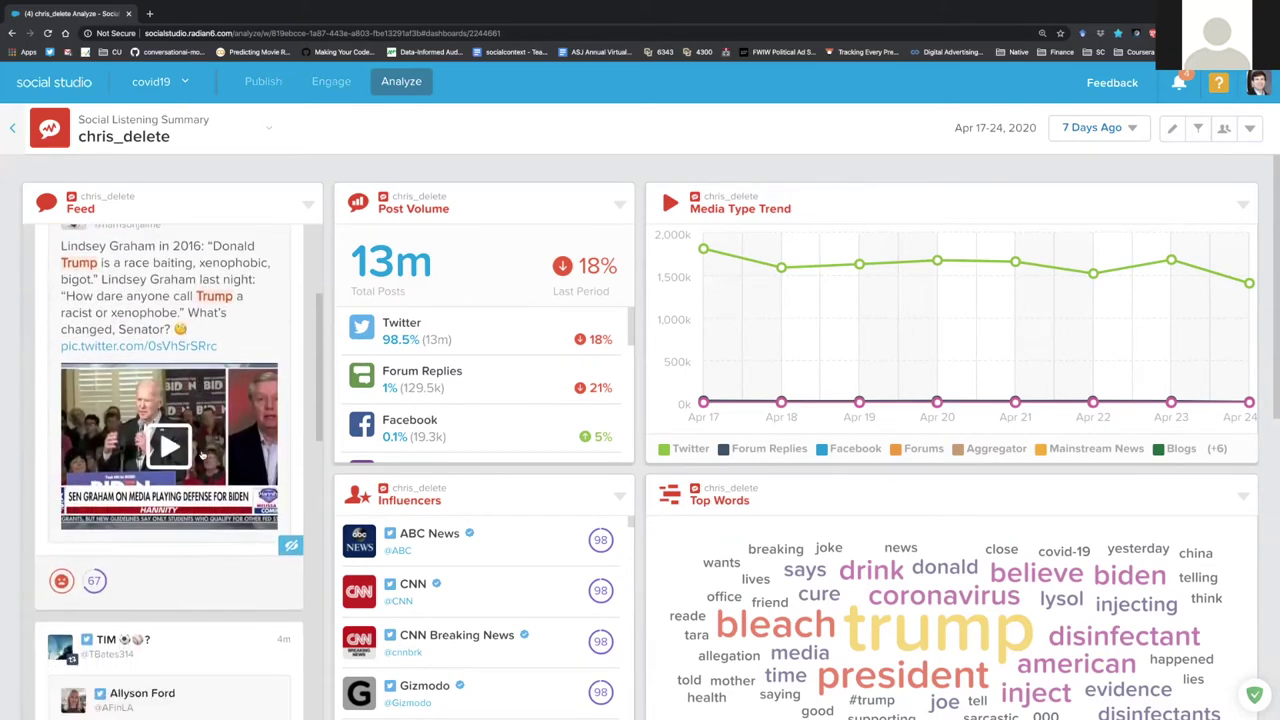
- Read through the Feed card's posts from the newest entries down to the older retweets
scroll(202, 455, up, 6)
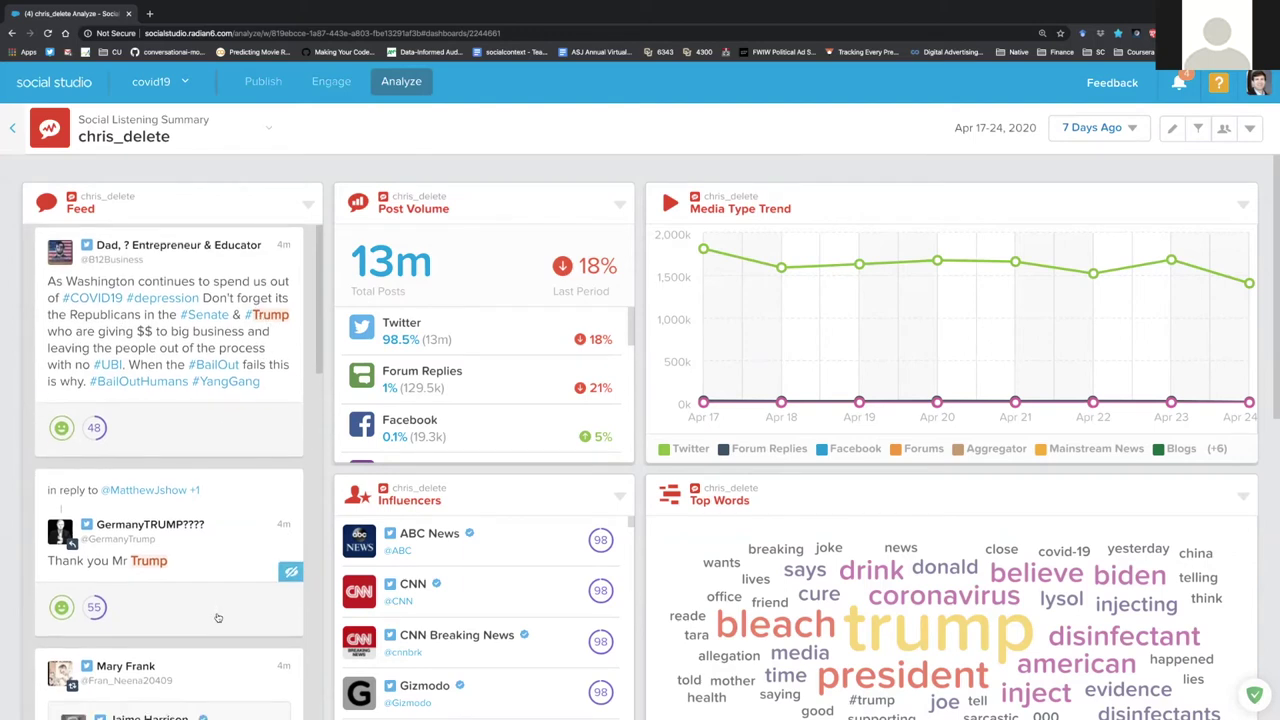
scroll(210, 612, down, 1)
scroll(193, 601, down, 5)
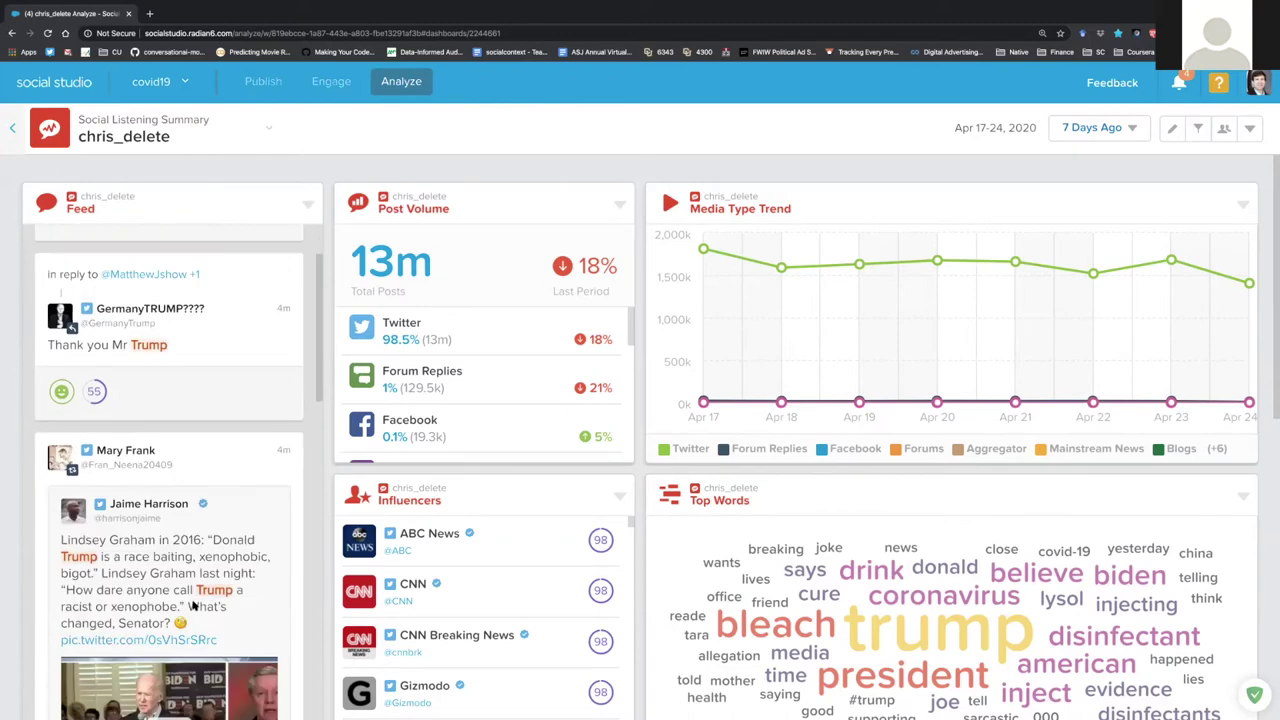
scroll(276, 539, up, 3)
scroll(270, 542, down, 10)
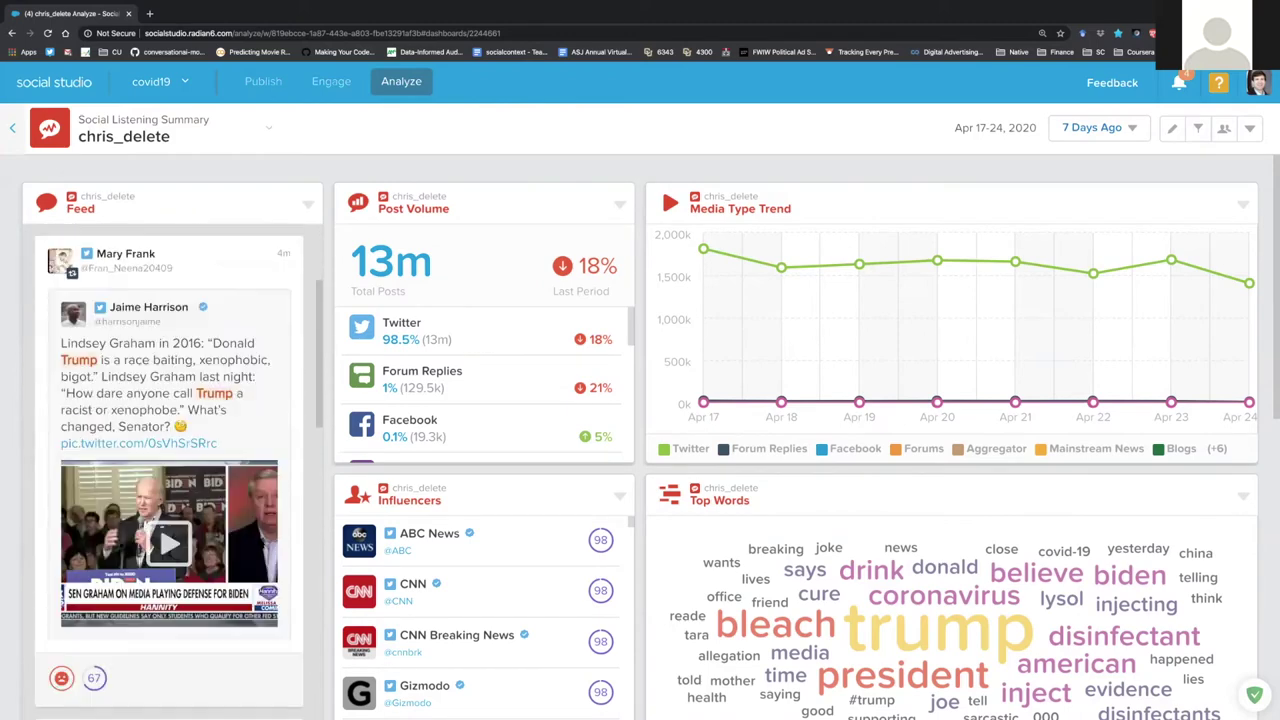
scroll(260, 545, down, 10)
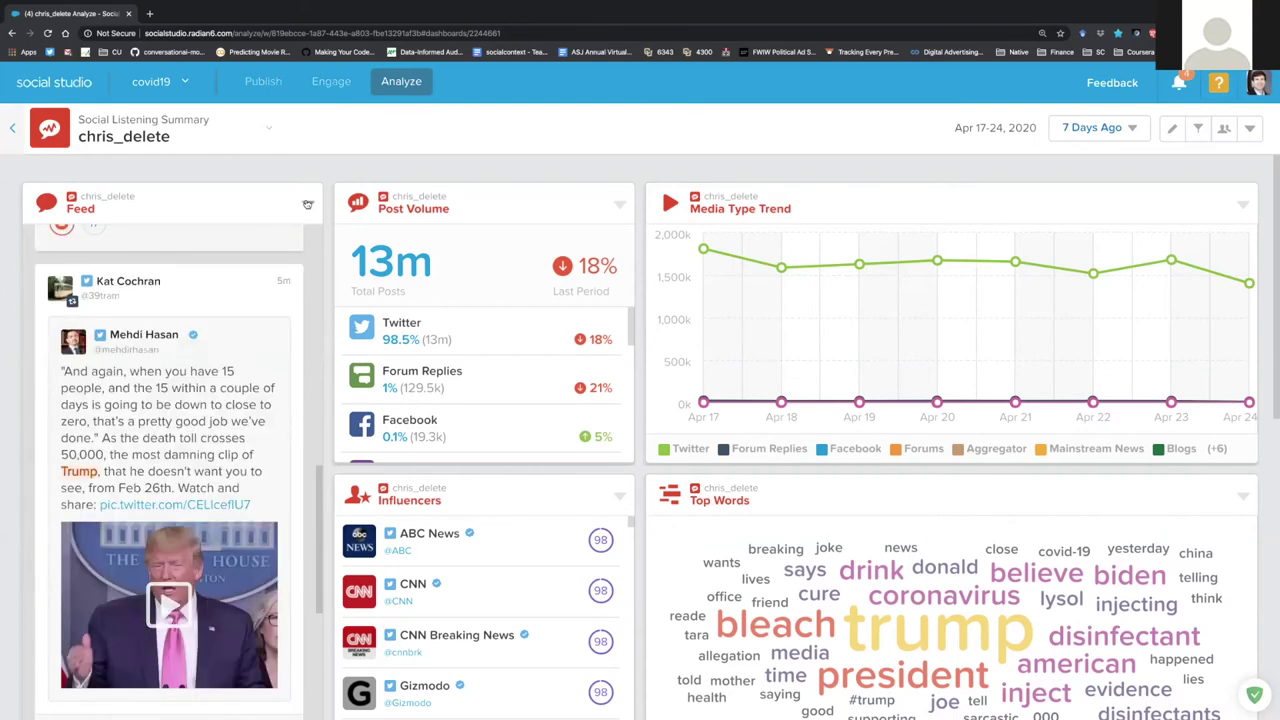
scroll(254, 383, down, 1)
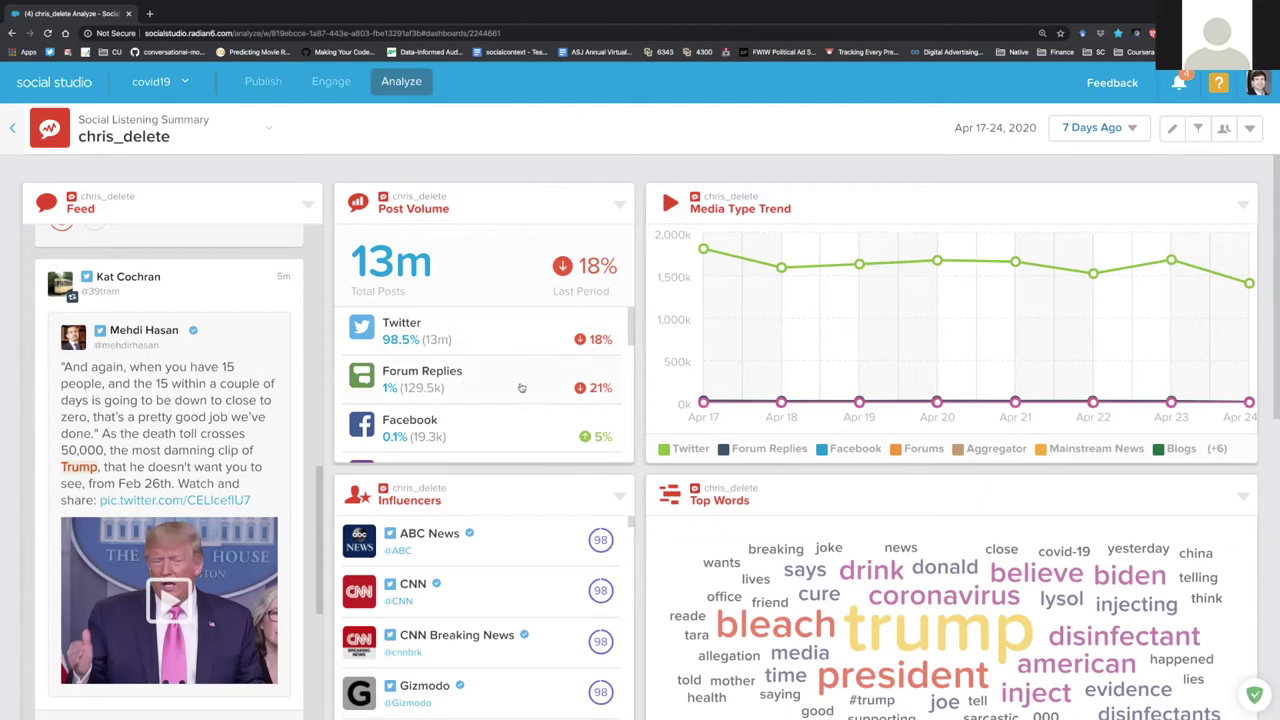
- Open the Facebook entry of the Post Volume card, read through its posts, and return to the dashboard
scroll(474, 414, down, 1)
click(474, 414)
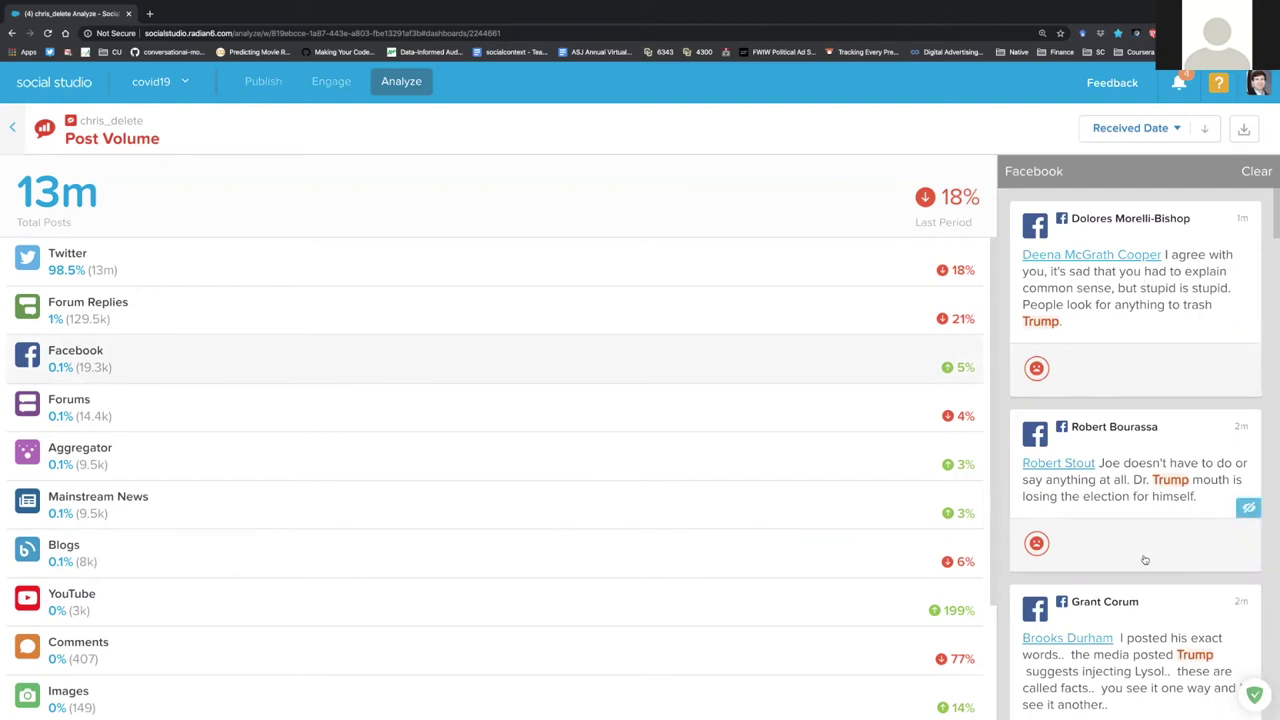
scroll(1145, 560, down, 1)
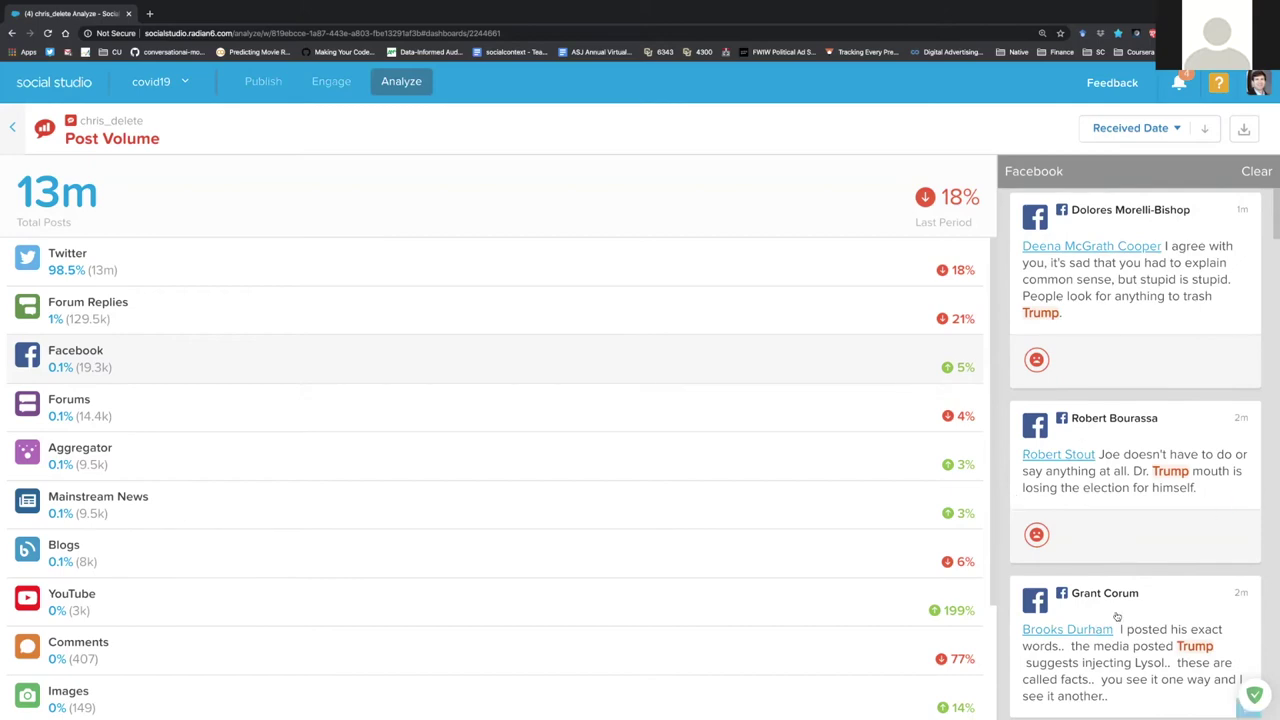
scroll(1117, 616, down, 5)
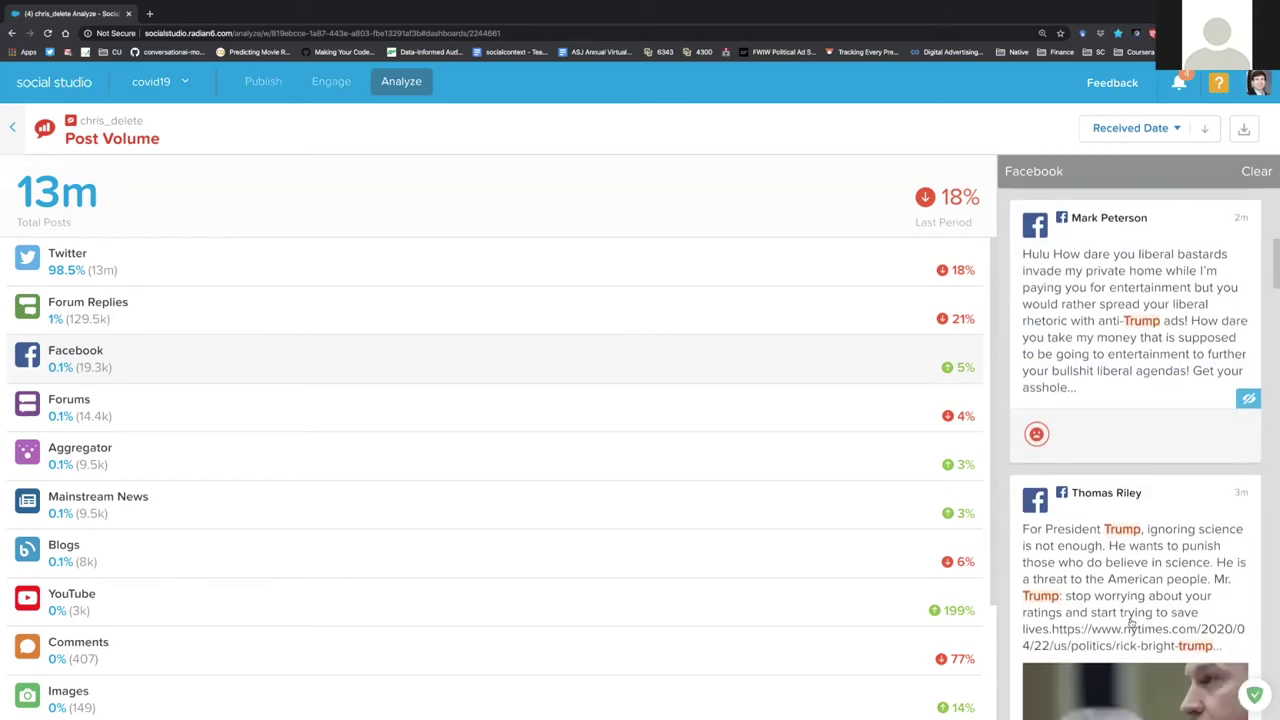
scroll(1131, 623, down, 3)
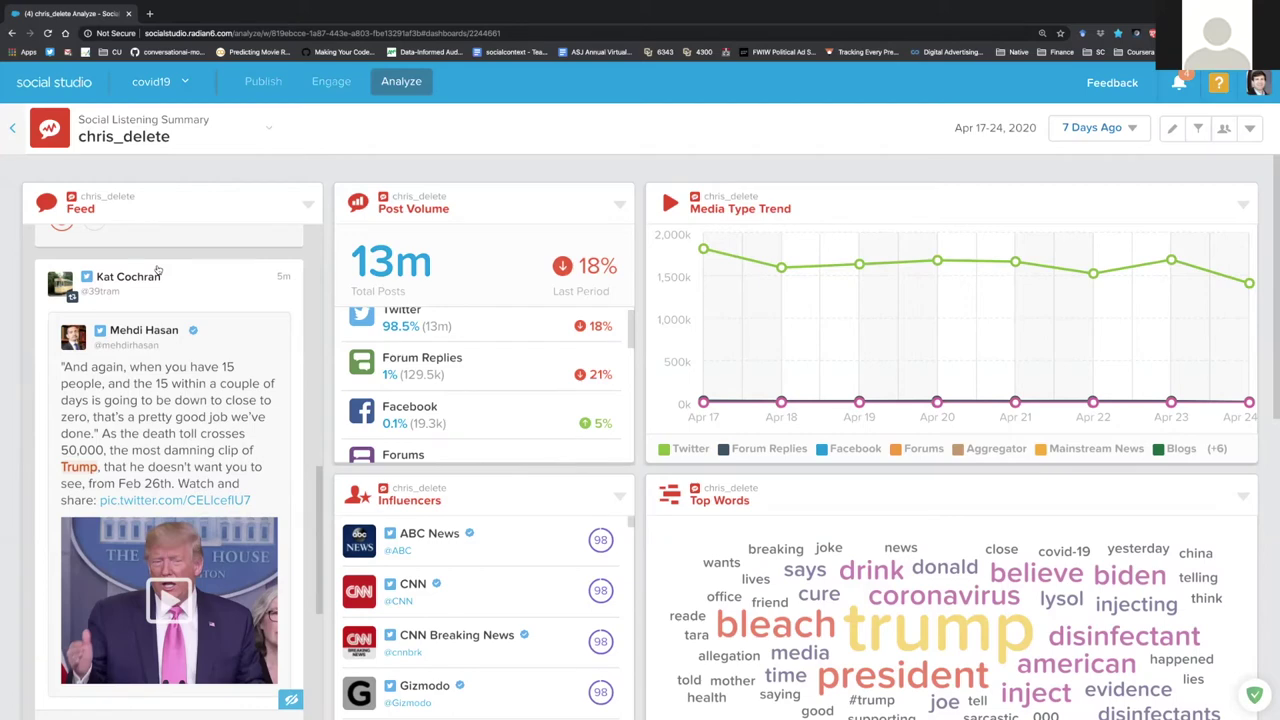
- Open the Feed card's CSV export settings, read the post and tweet export limits, and close them without exporting
scroll(155, 285, up, 10)
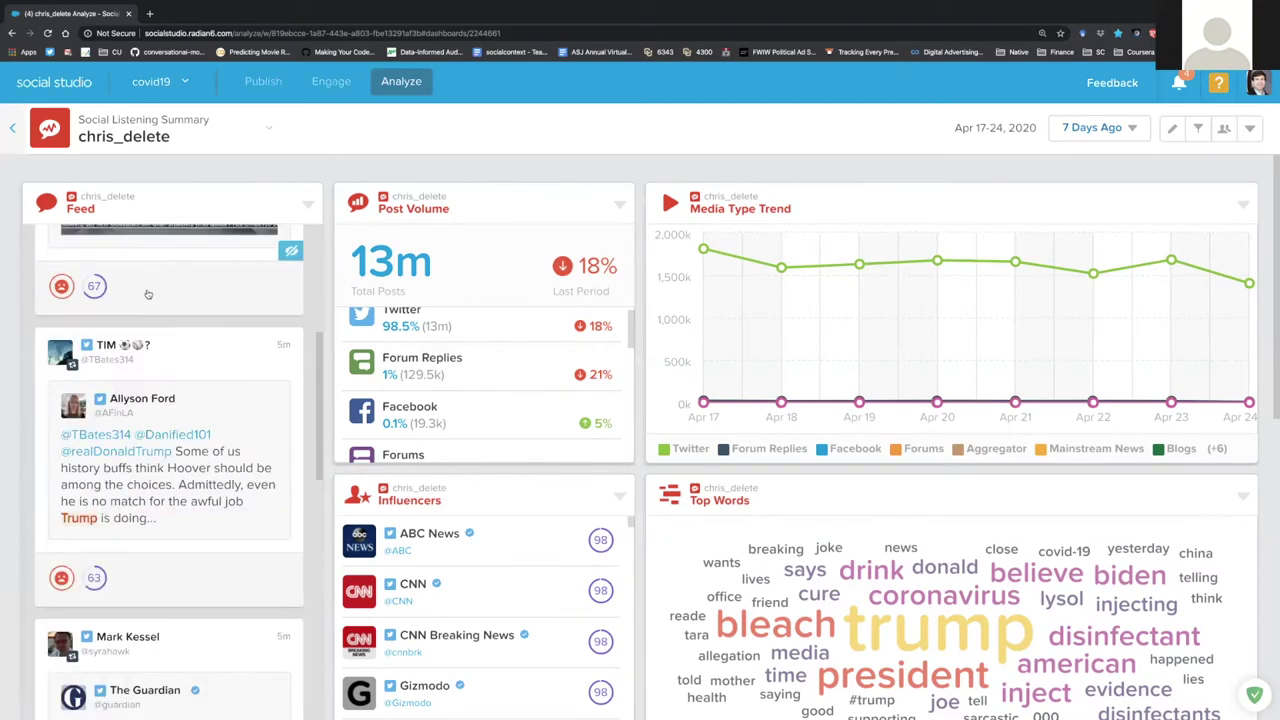
scroll(152, 297, up, 3)
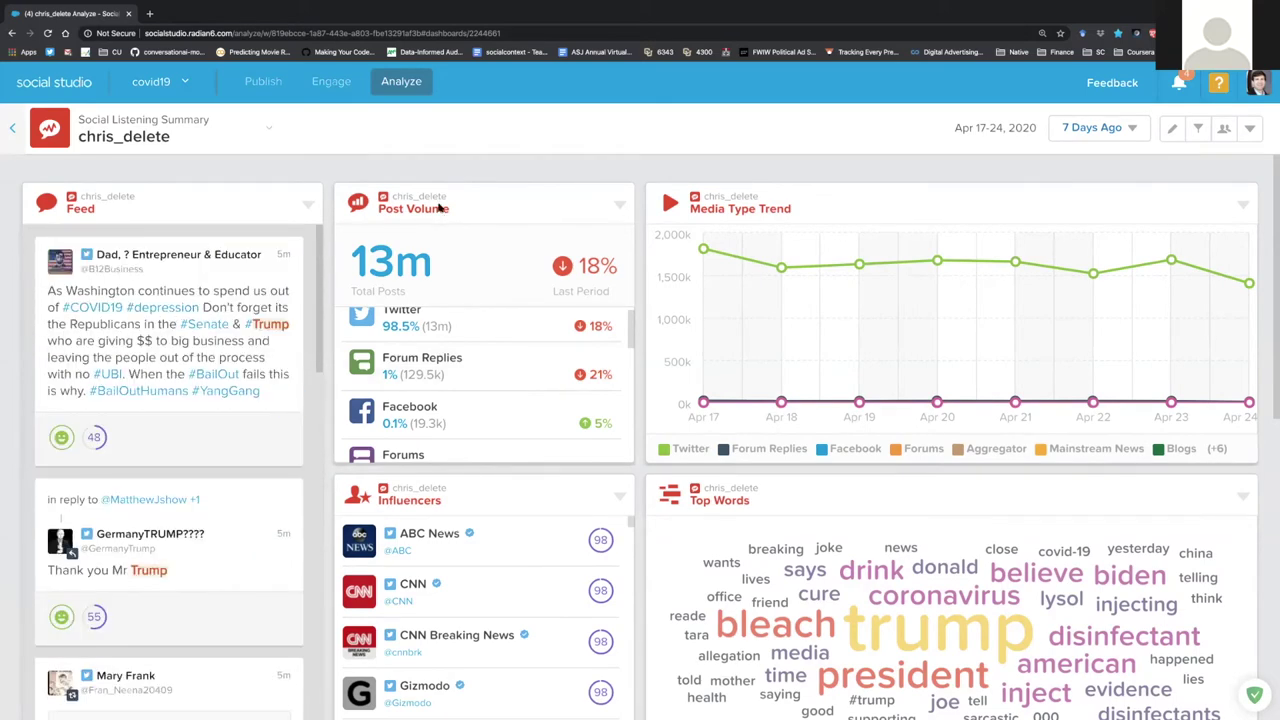
click(308, 205)
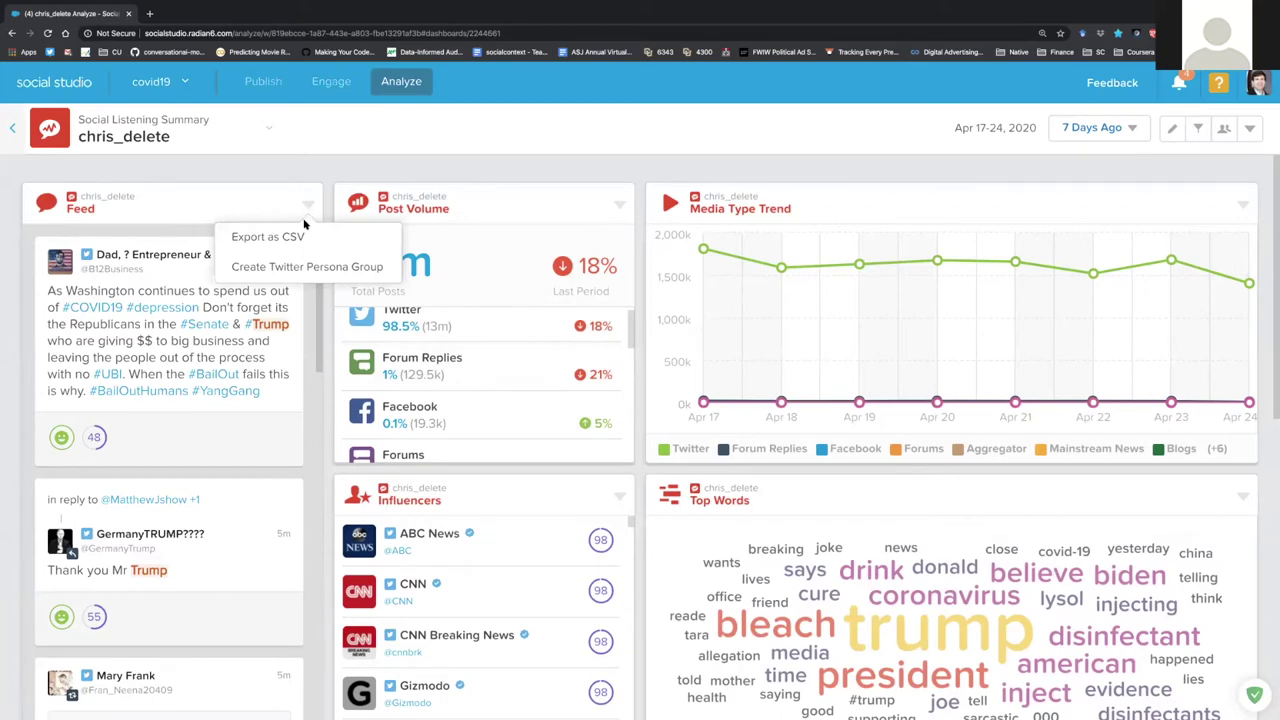
click(299, 237)
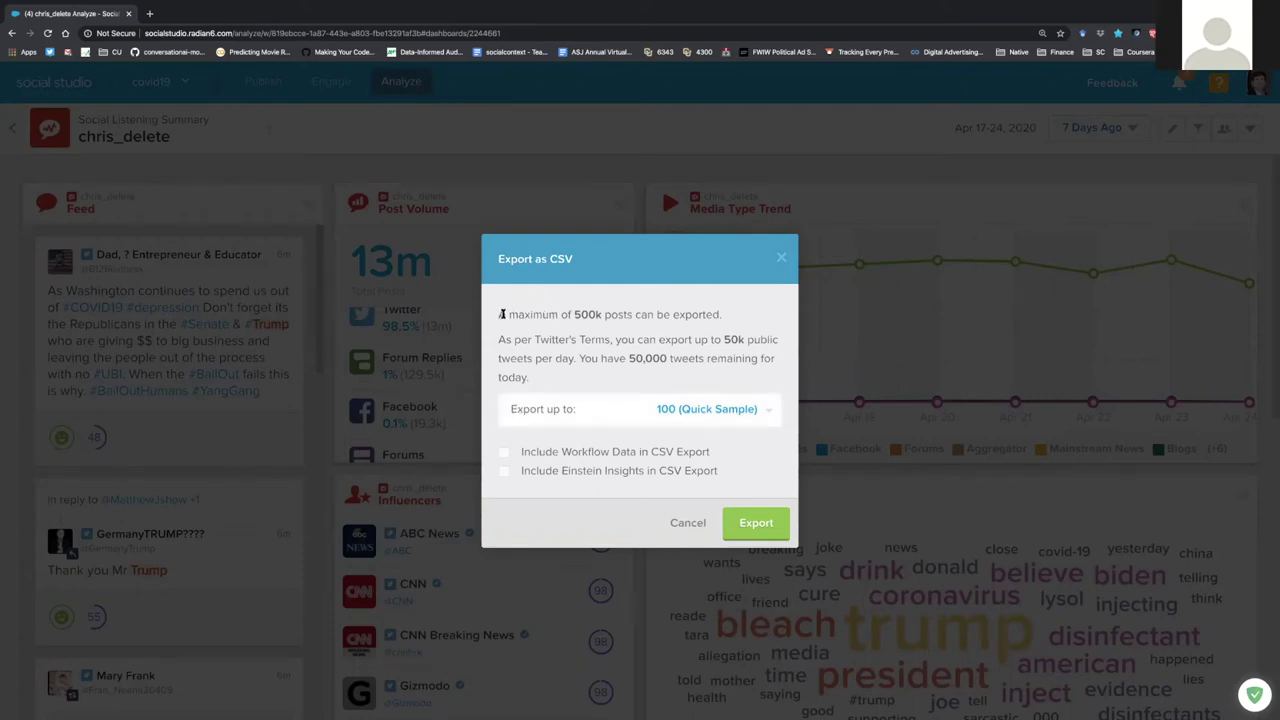
drag(499, 314, 725, 313)
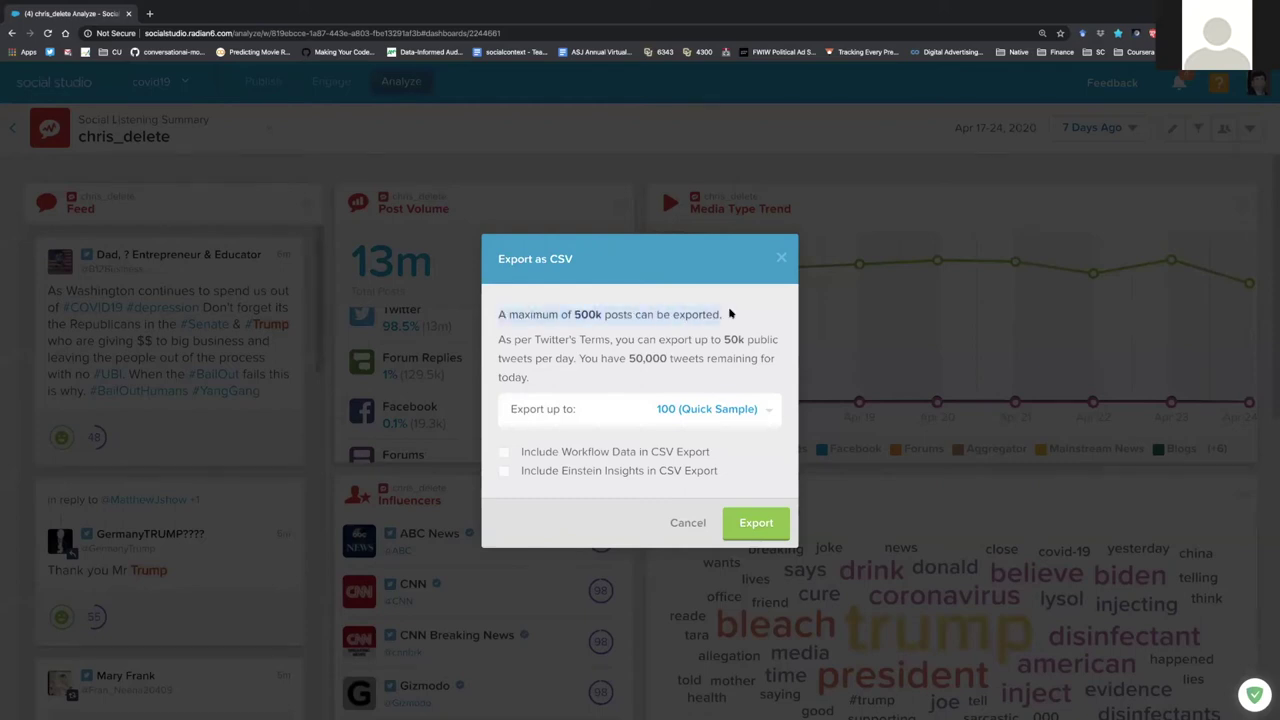
double_click(585, 314)
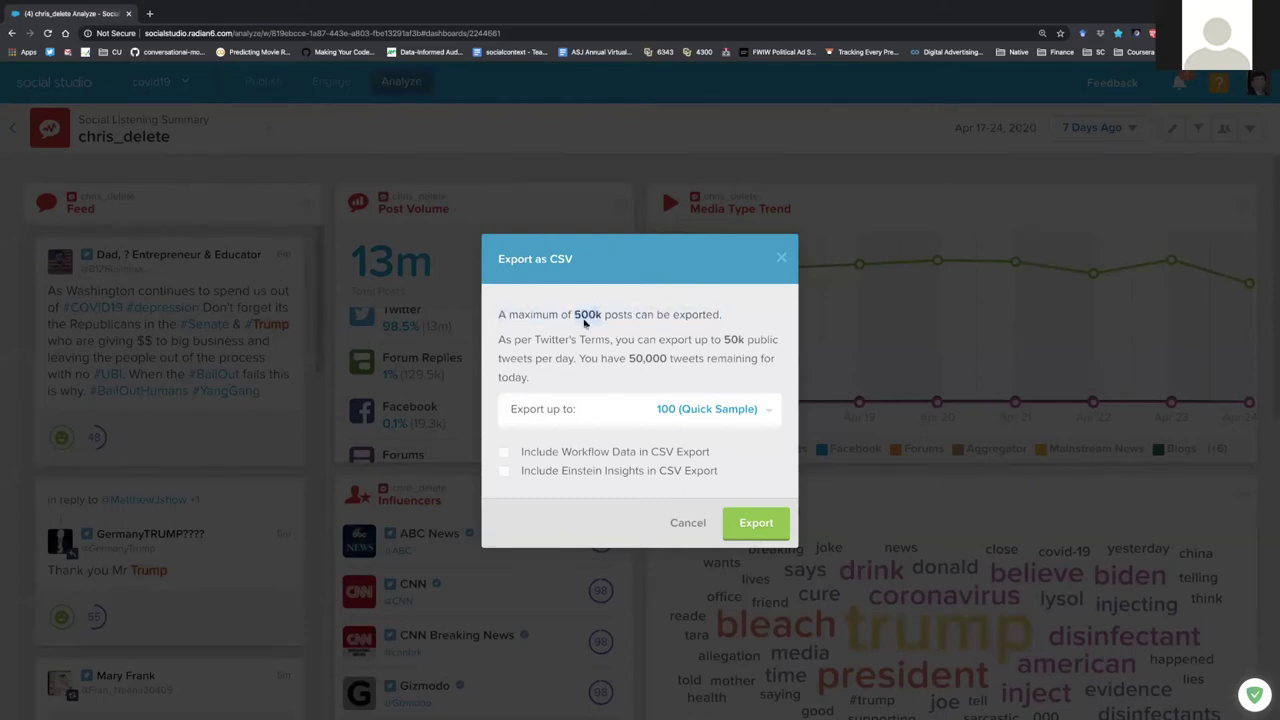
double_click(733, 339)
click(782, 258)
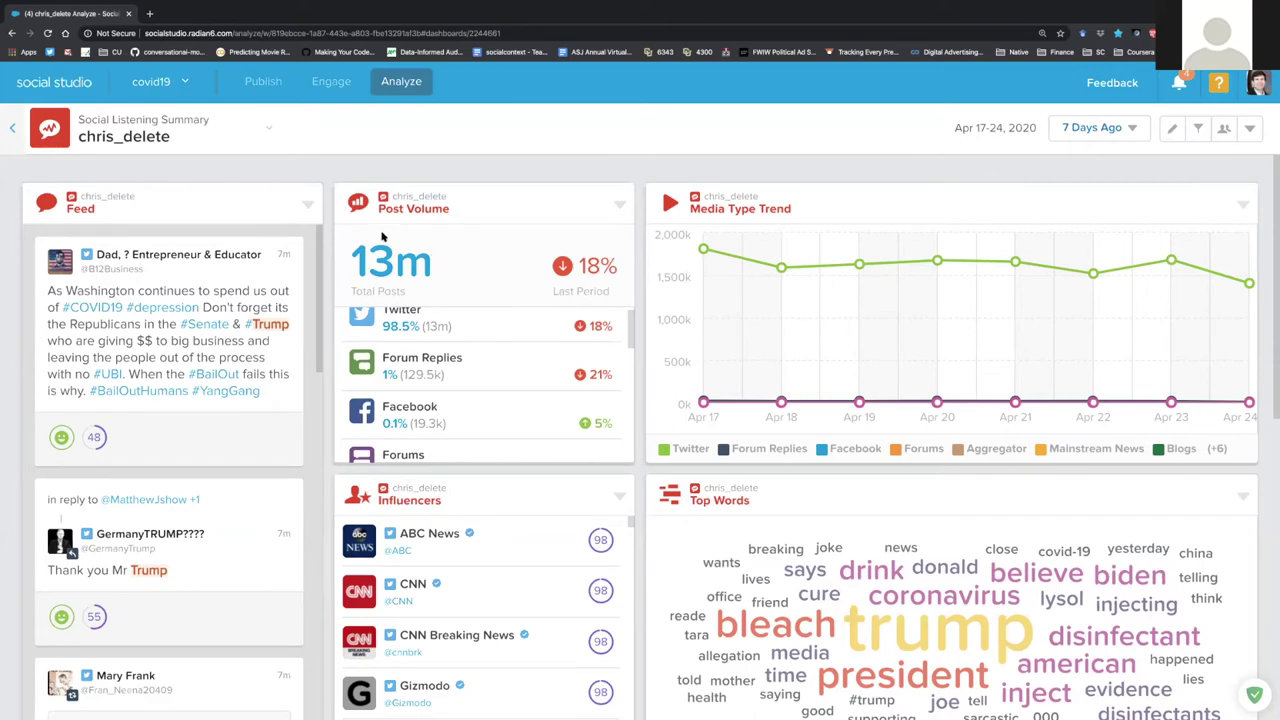
- Set the Feed's CSV export size to 50k (Big Sample), check the size choices, and close the settings without exporting
click(309, 205)
click(324, 230)
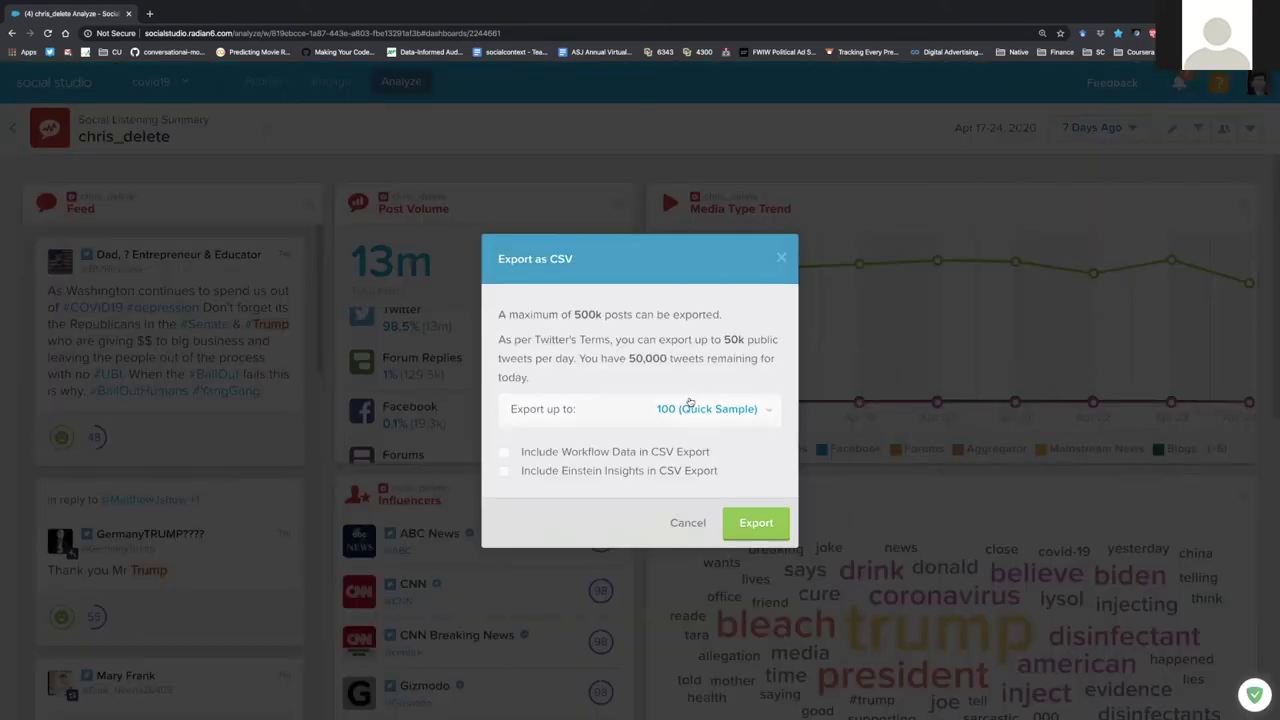
click(686, 406)
click(673, 476)
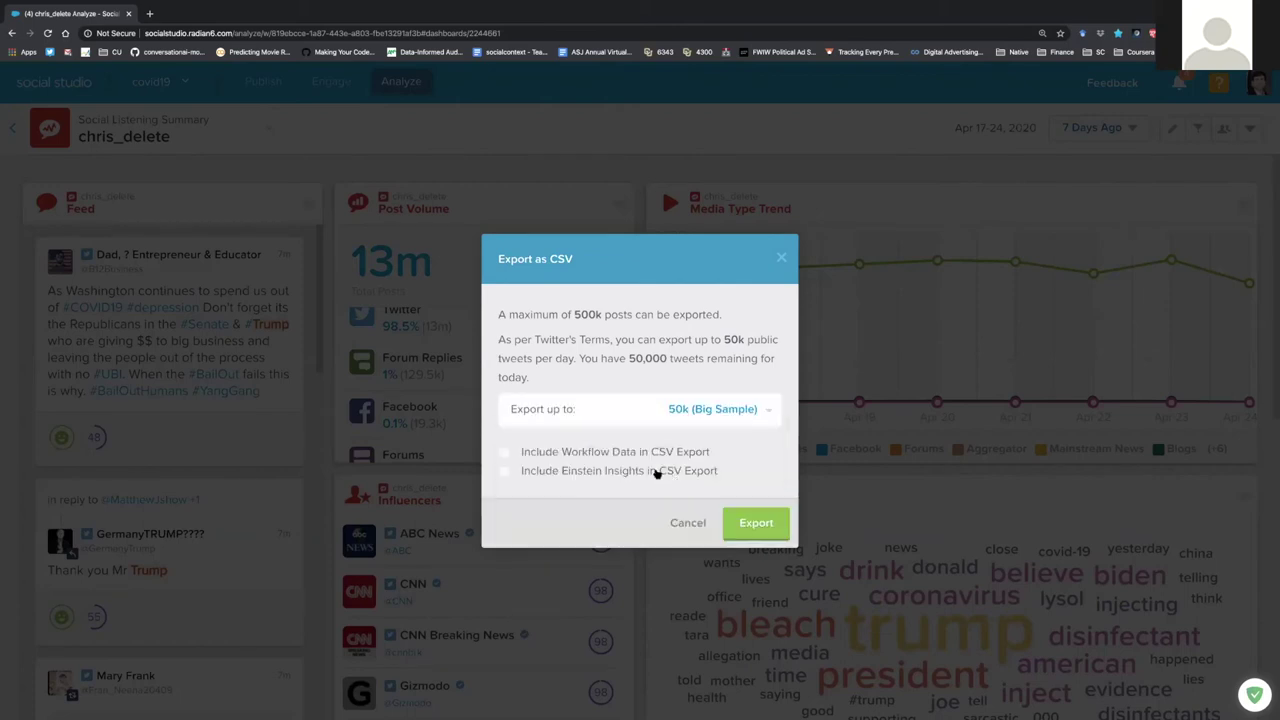
click(775, 516)
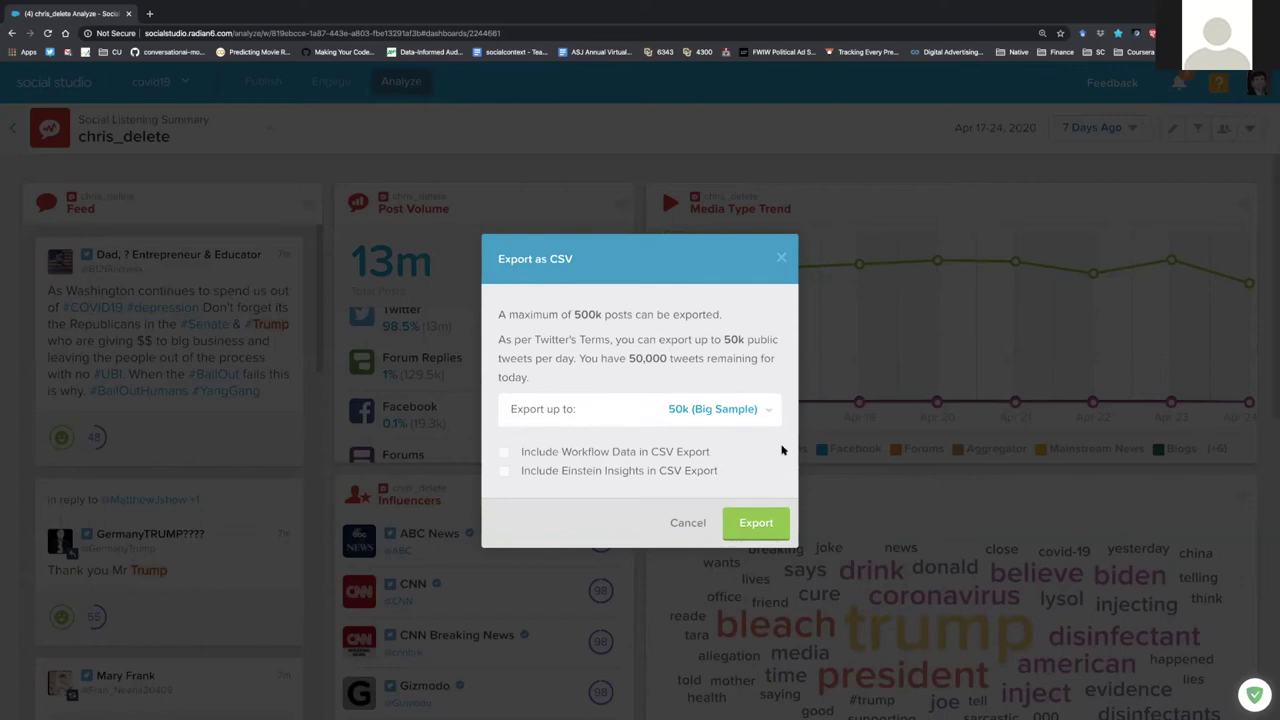
click(770, 413)
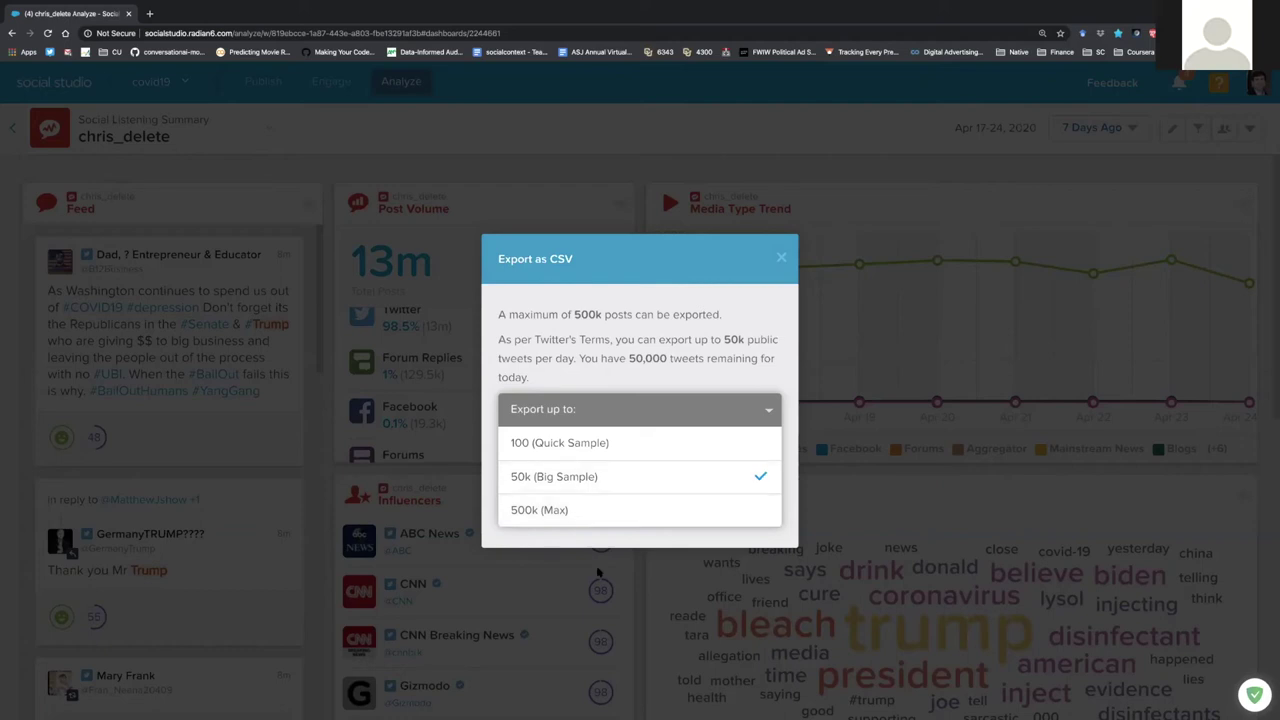
click(780, 259)
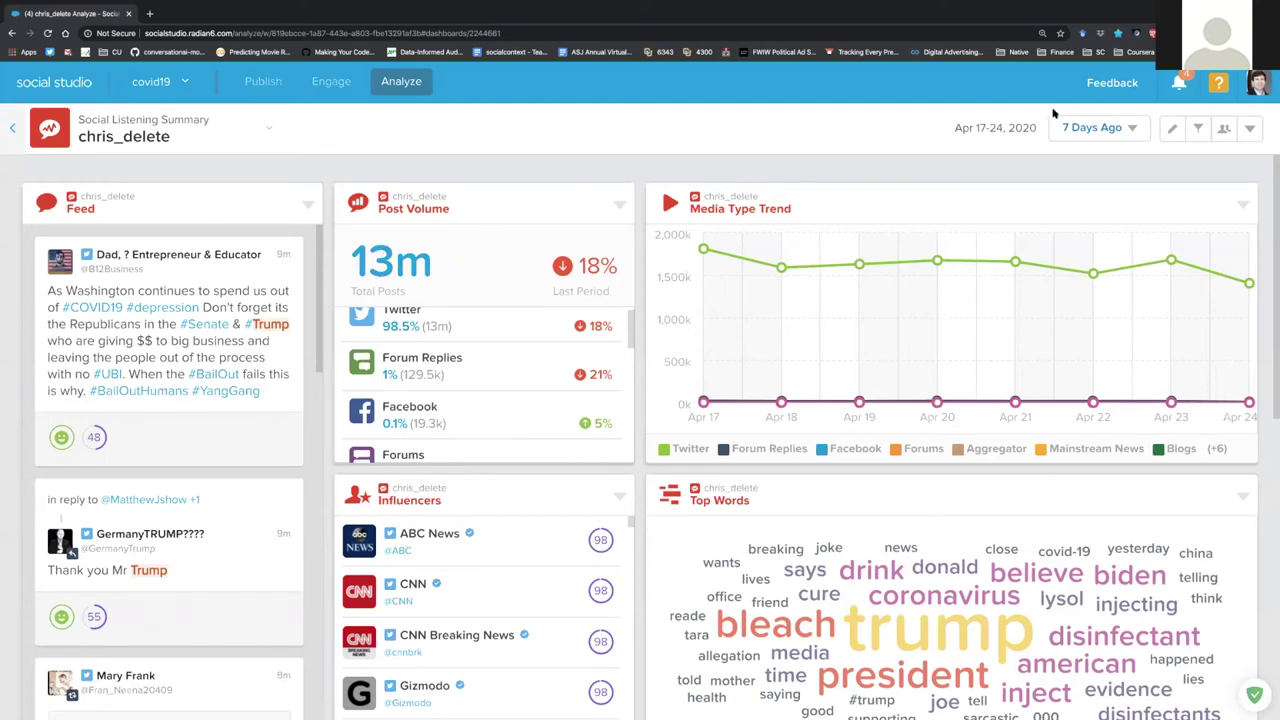
- Change the dashboard's date range to 1 Day Ago and check which additional dashboard actions are available
click(1100, 131)
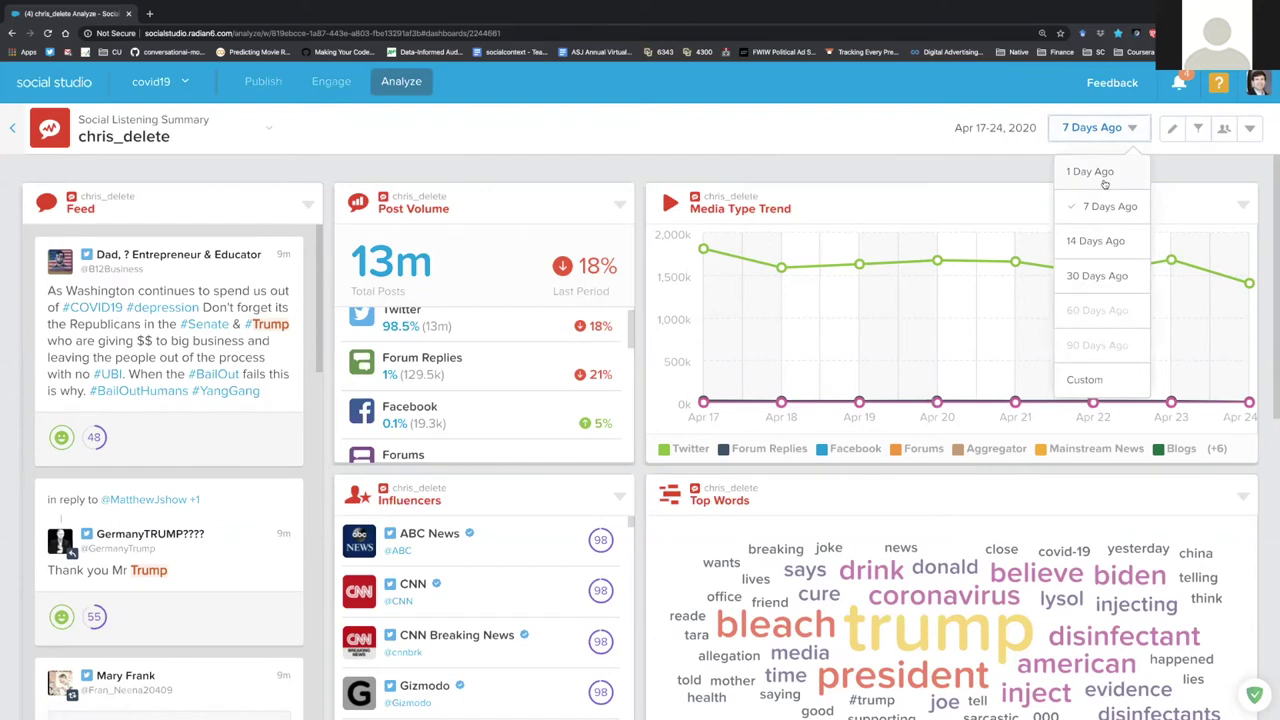
click(1100, 171)
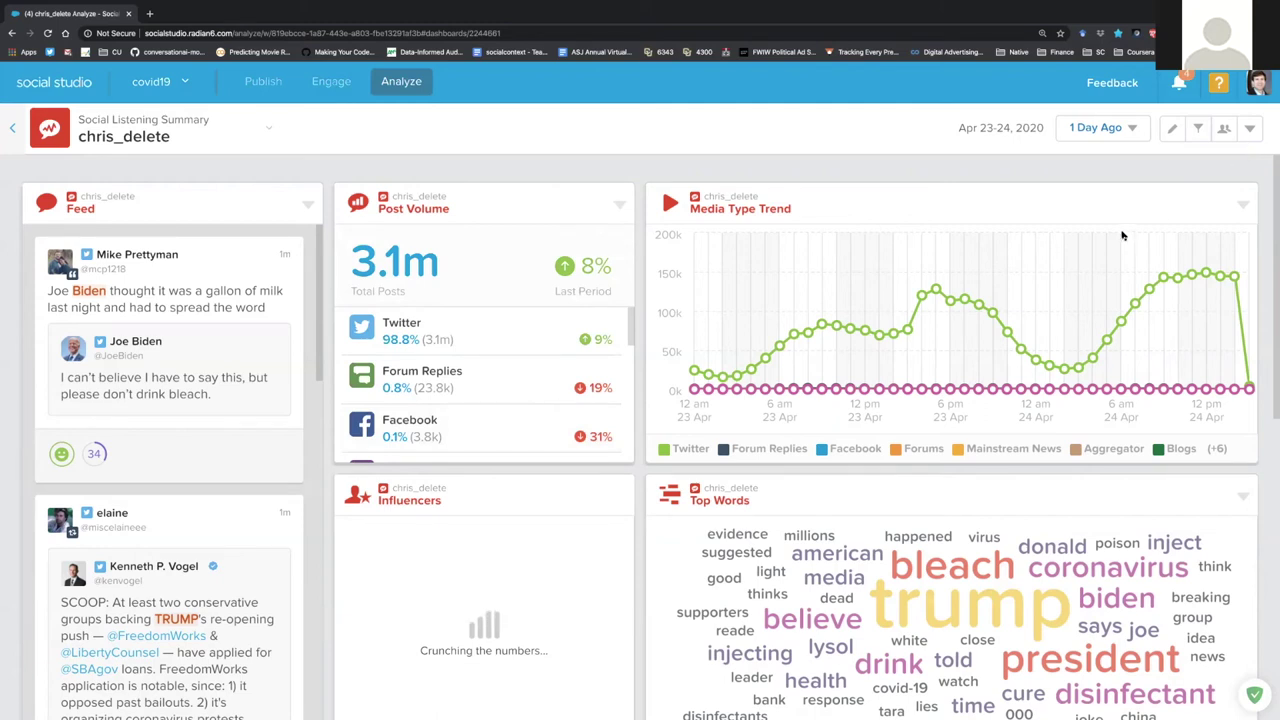
click(1251, 132)
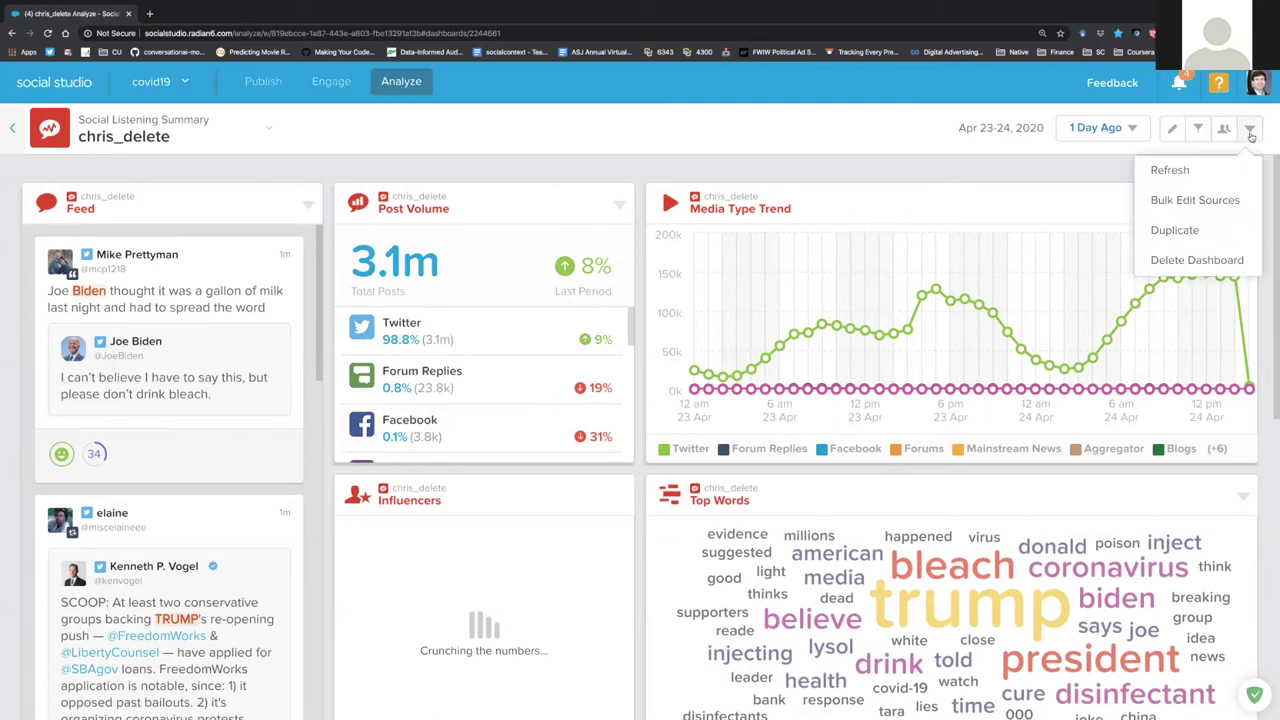
click(1250, 134)
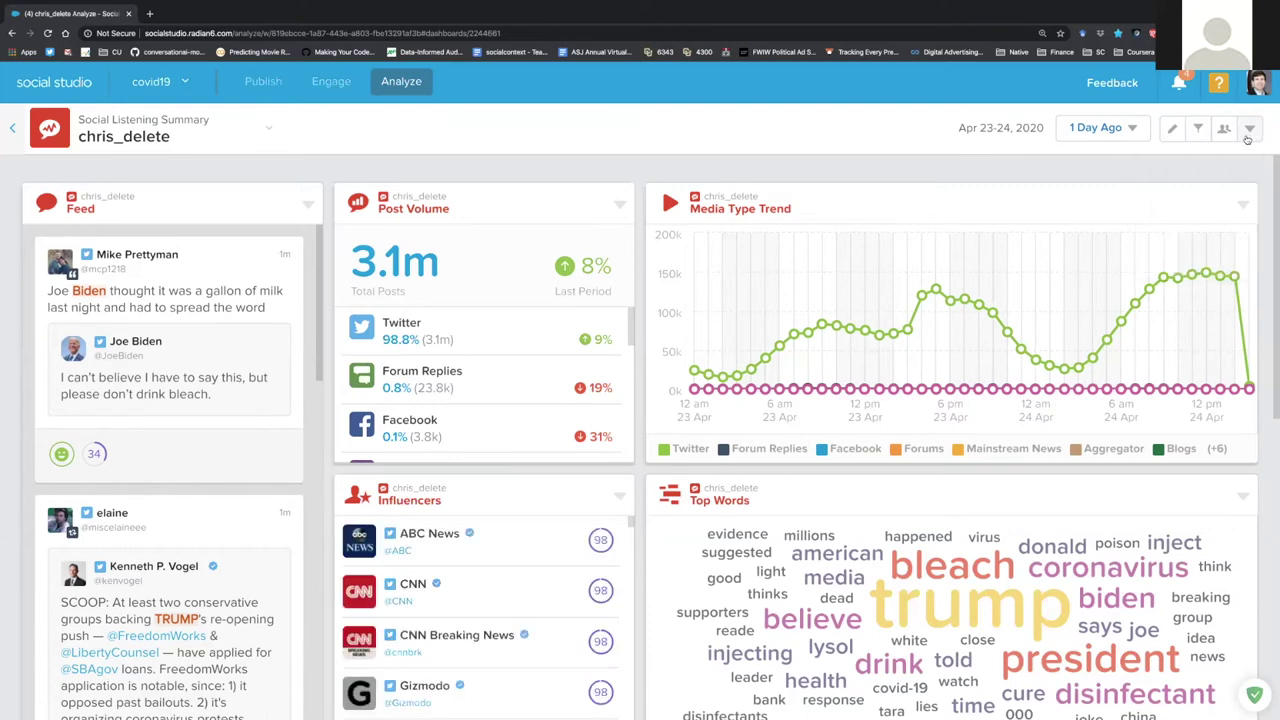
- Filter the dashboard to the Biden keyword group only and apply the filter
mouse_move(1235, 142)
click(1198, 130)
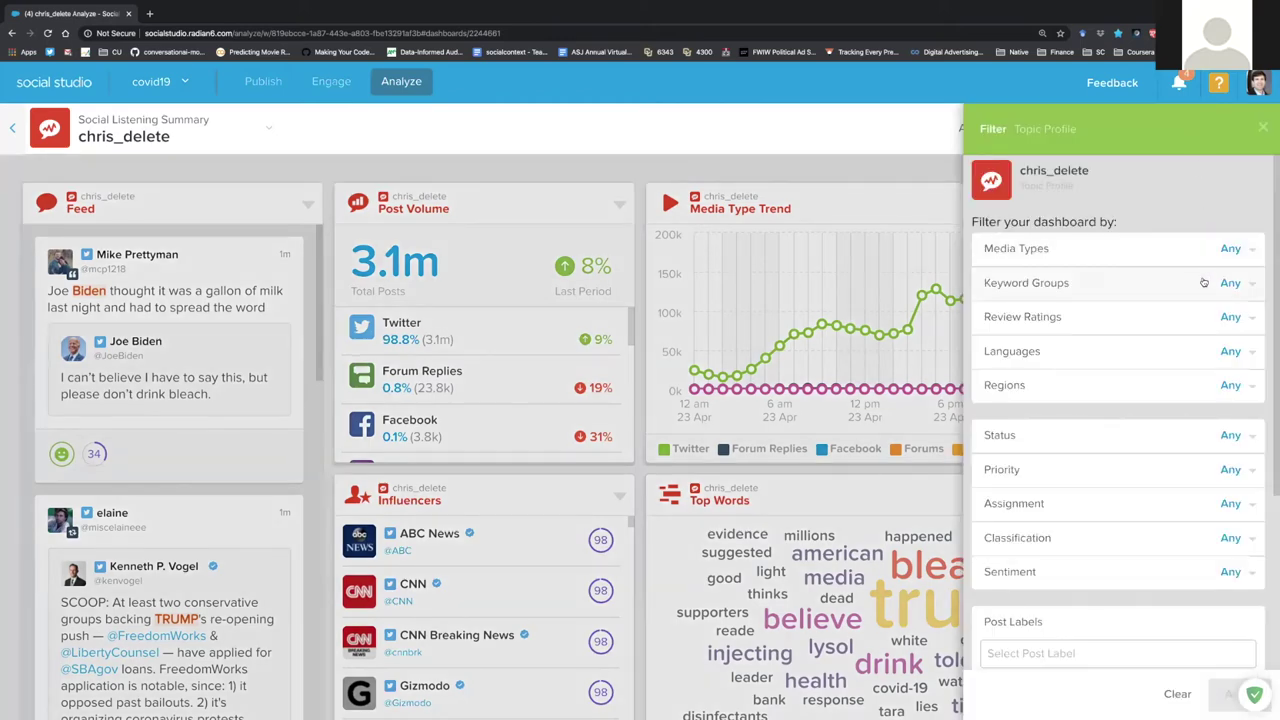
click(1203, 283)
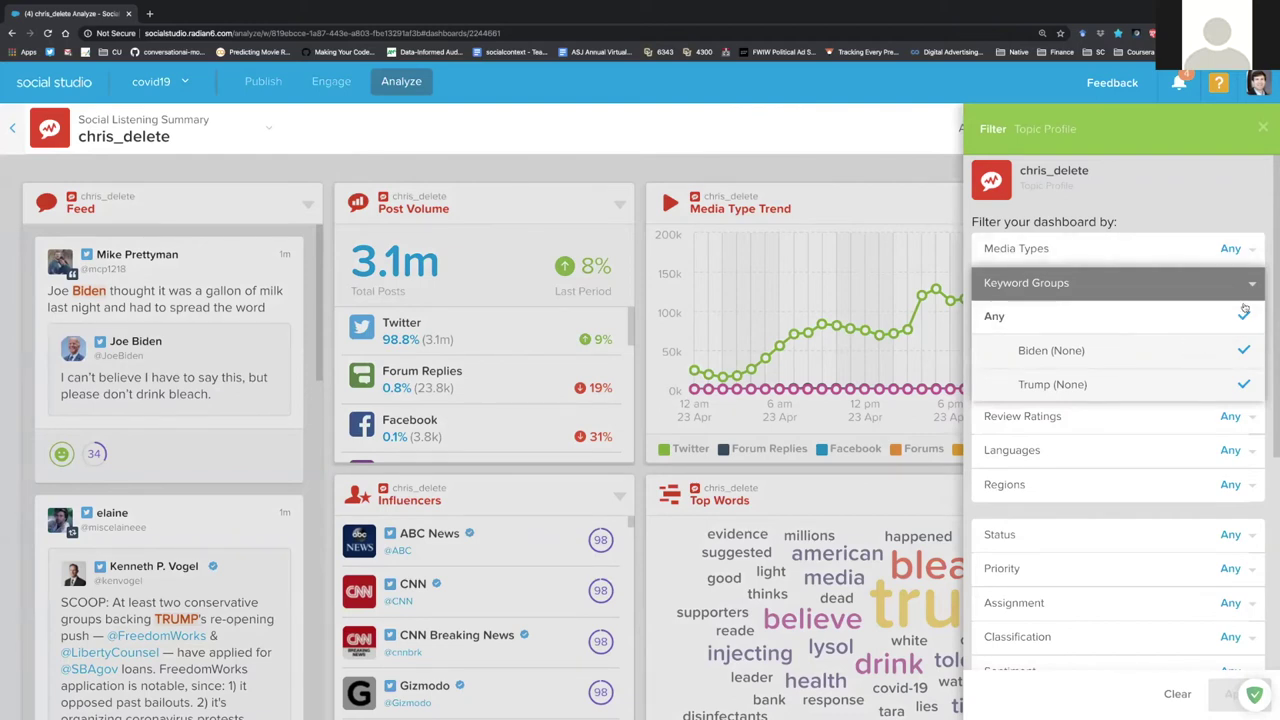
click(1172, 328)
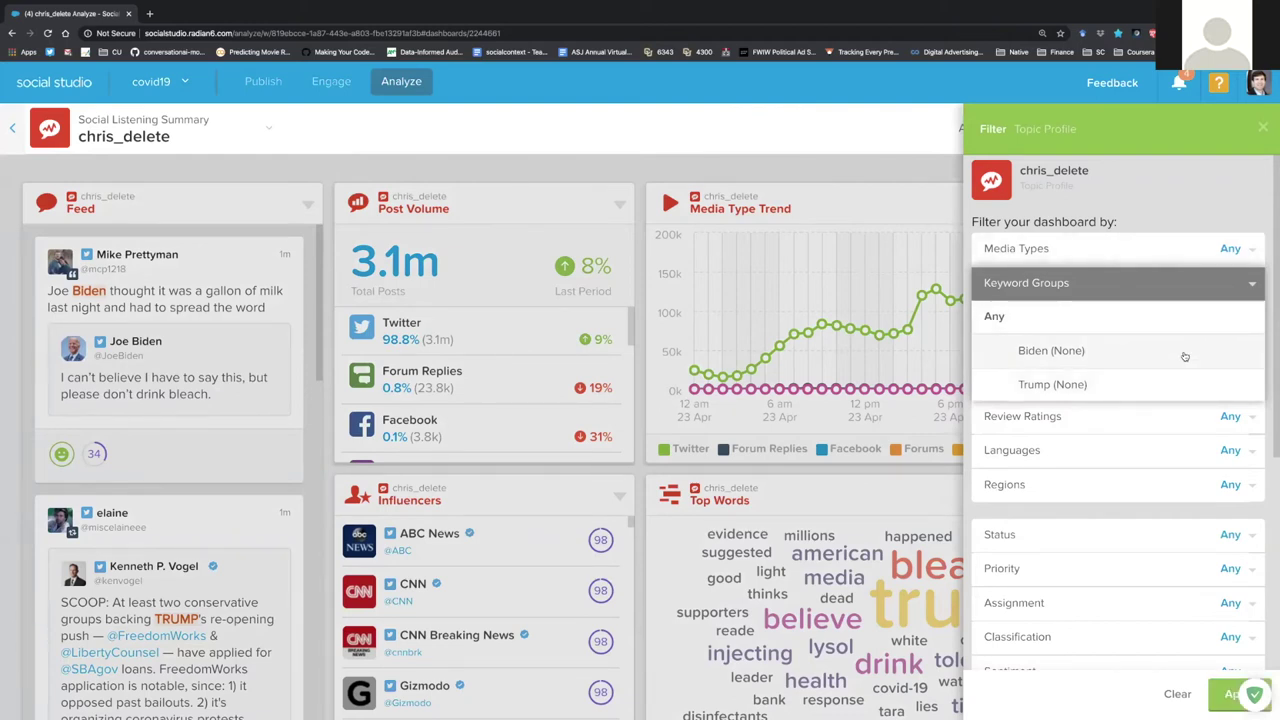
click(1140, 358)
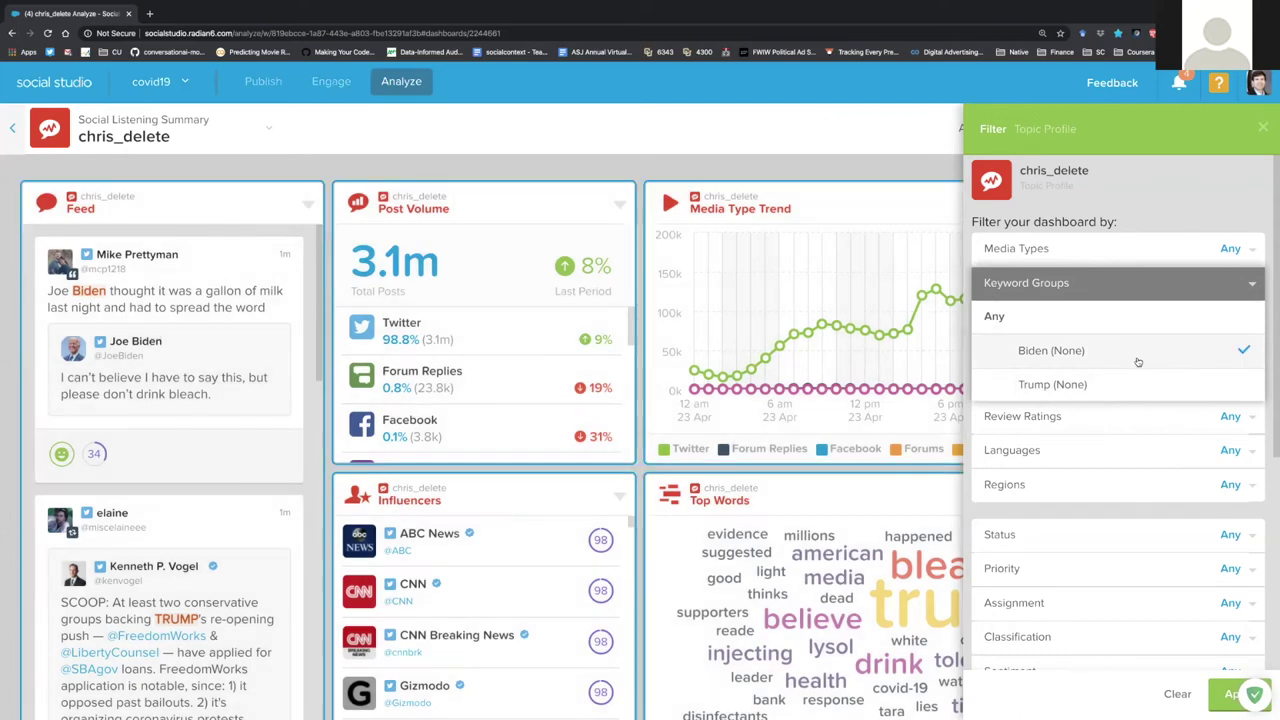
click(1250, 697)
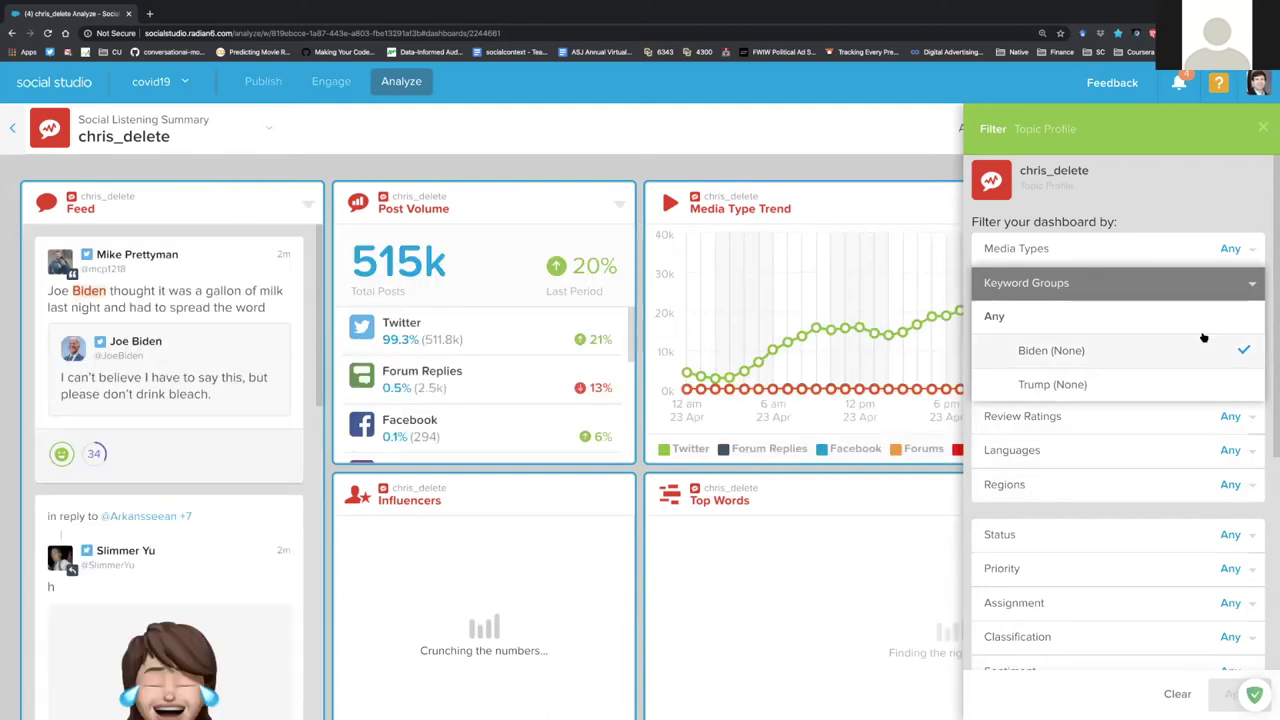
- Restrict the dashboard filter's media types to Twitter only and apply it
click(1247, 252)
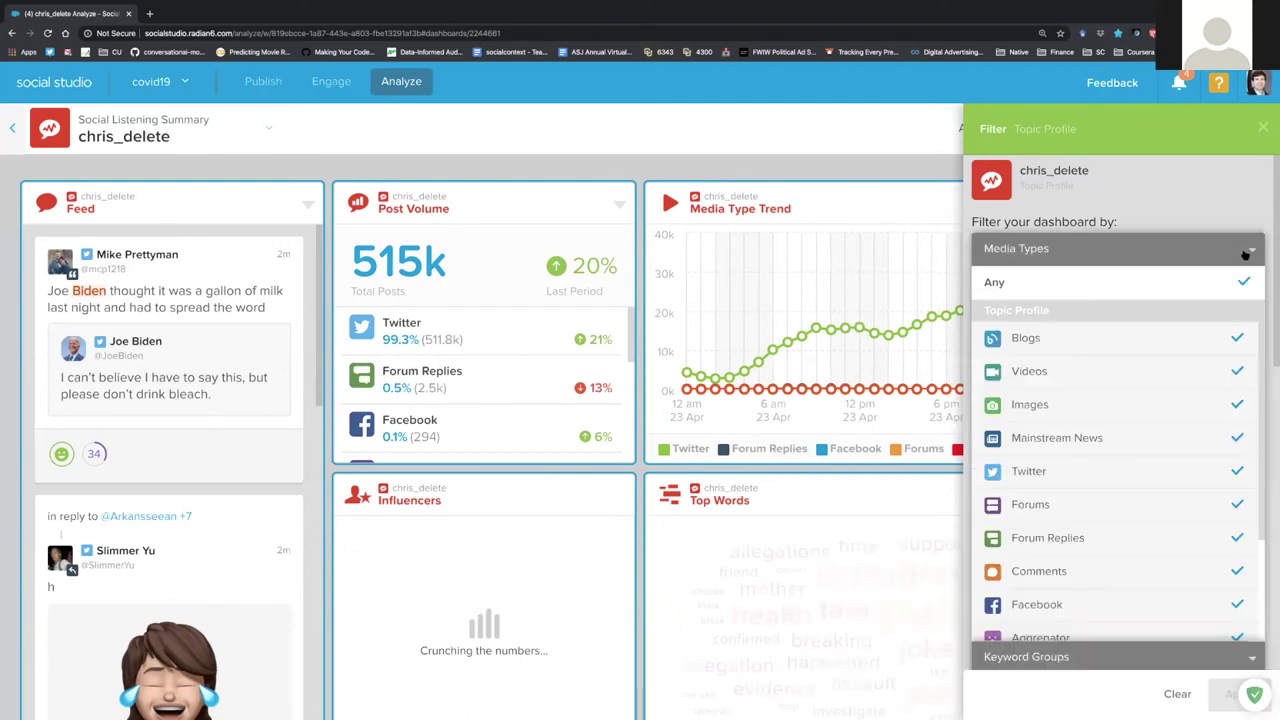
click(1241, 281)
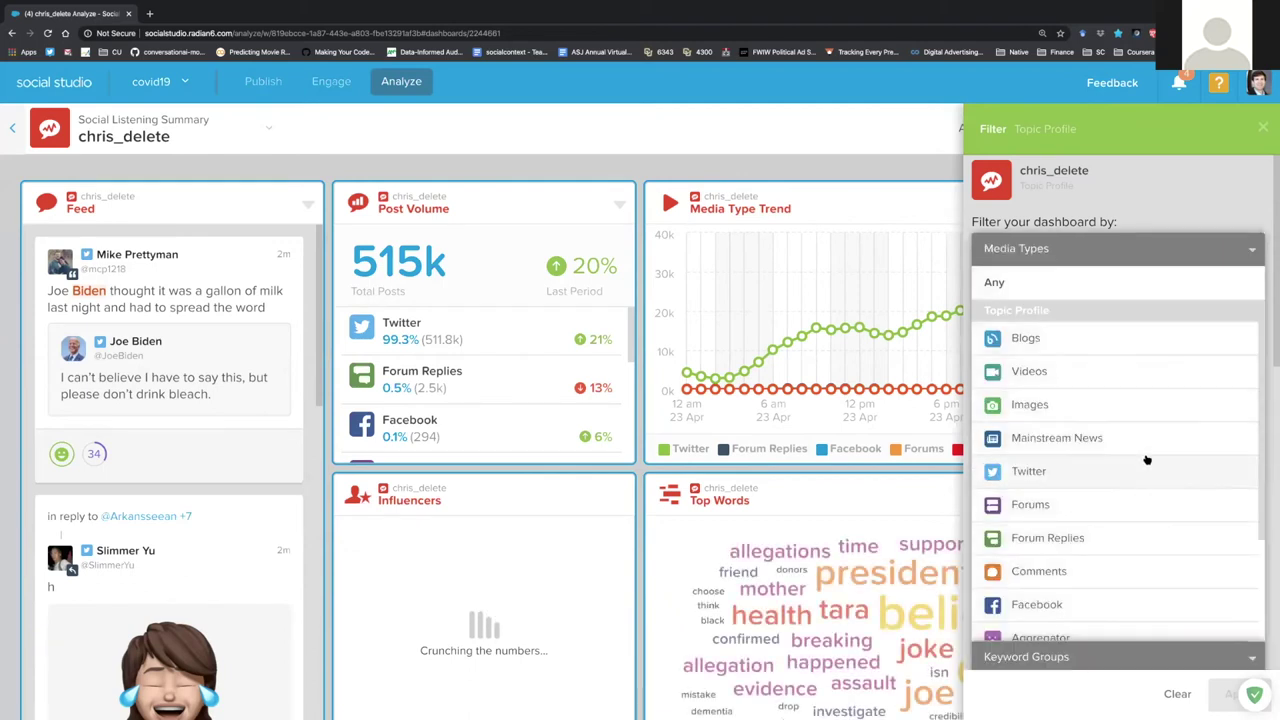
scroll(1147, 458, down, 5)
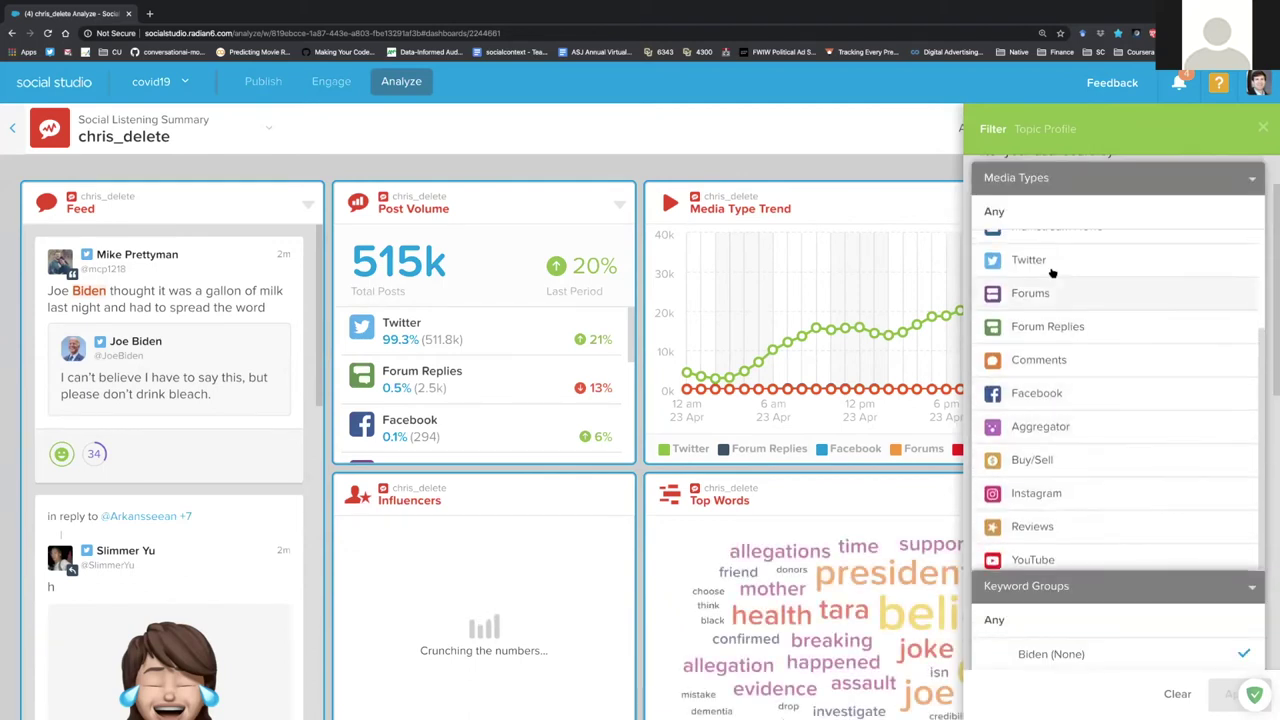
click(1050, 263)
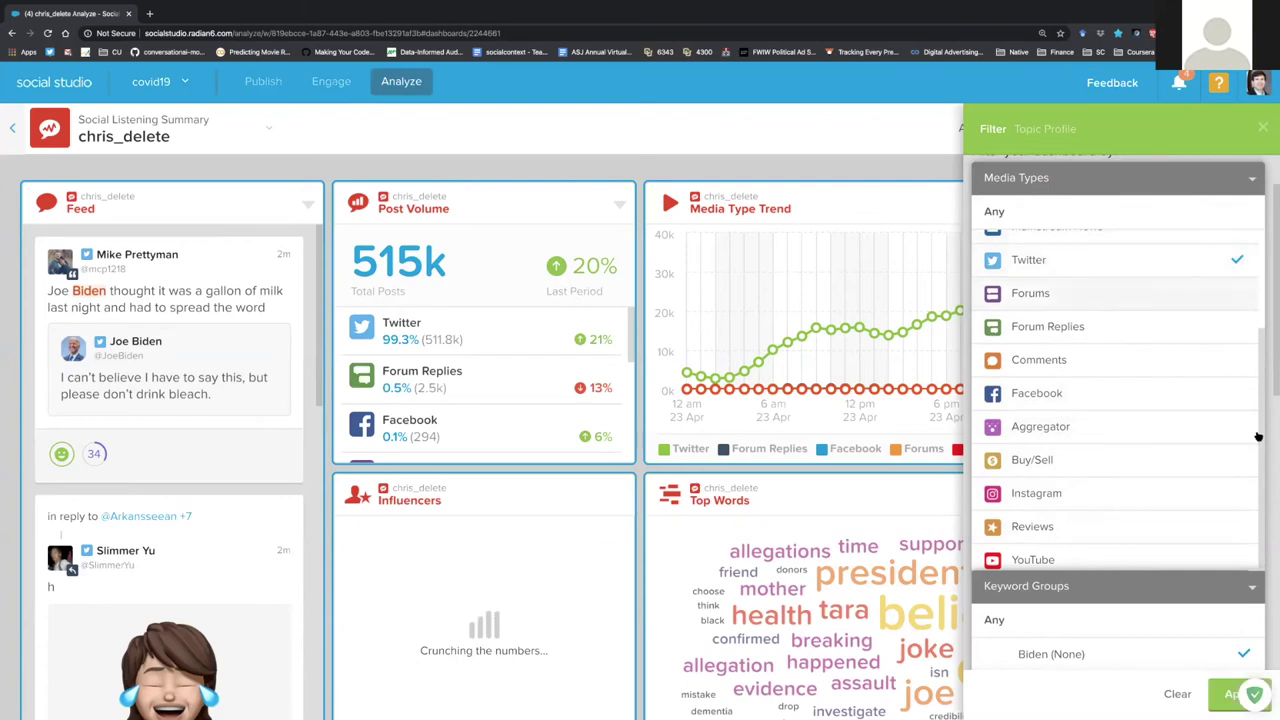
click(1221, 704)
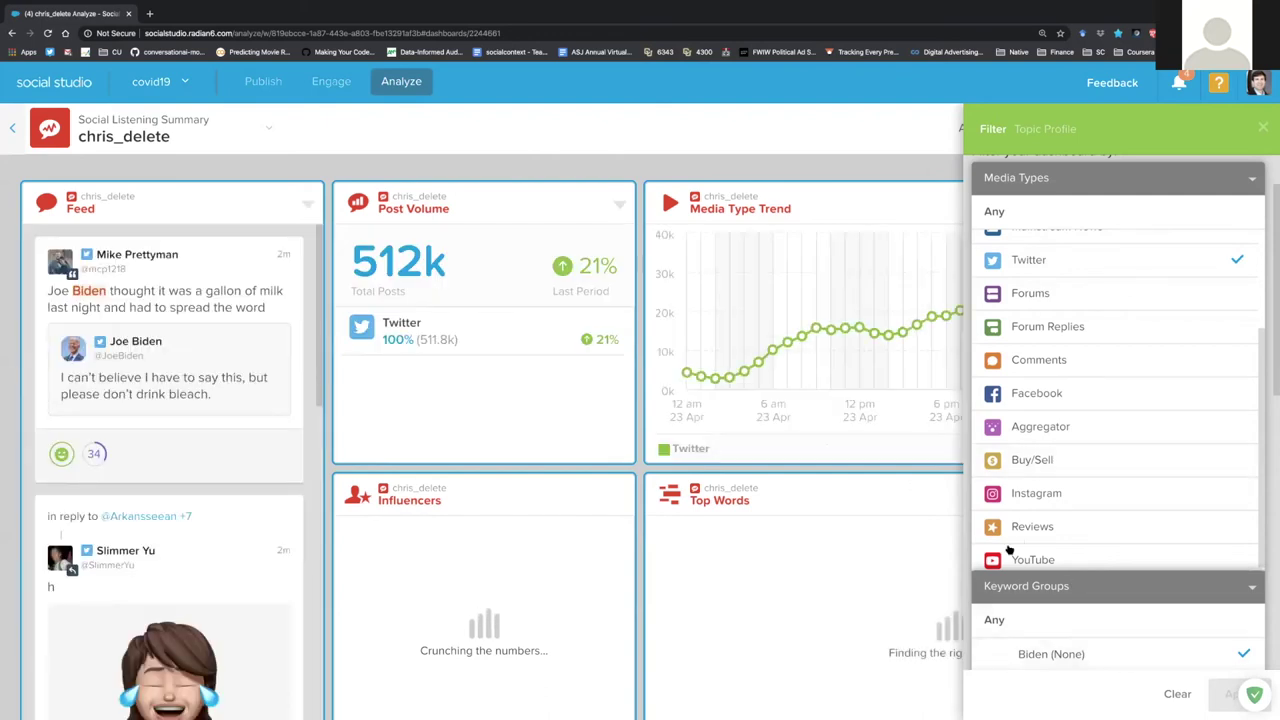
- Close the filter, set the Feed's CSV export size to 500k (Max), and leave the export settings without exporting
click(1261, 124)
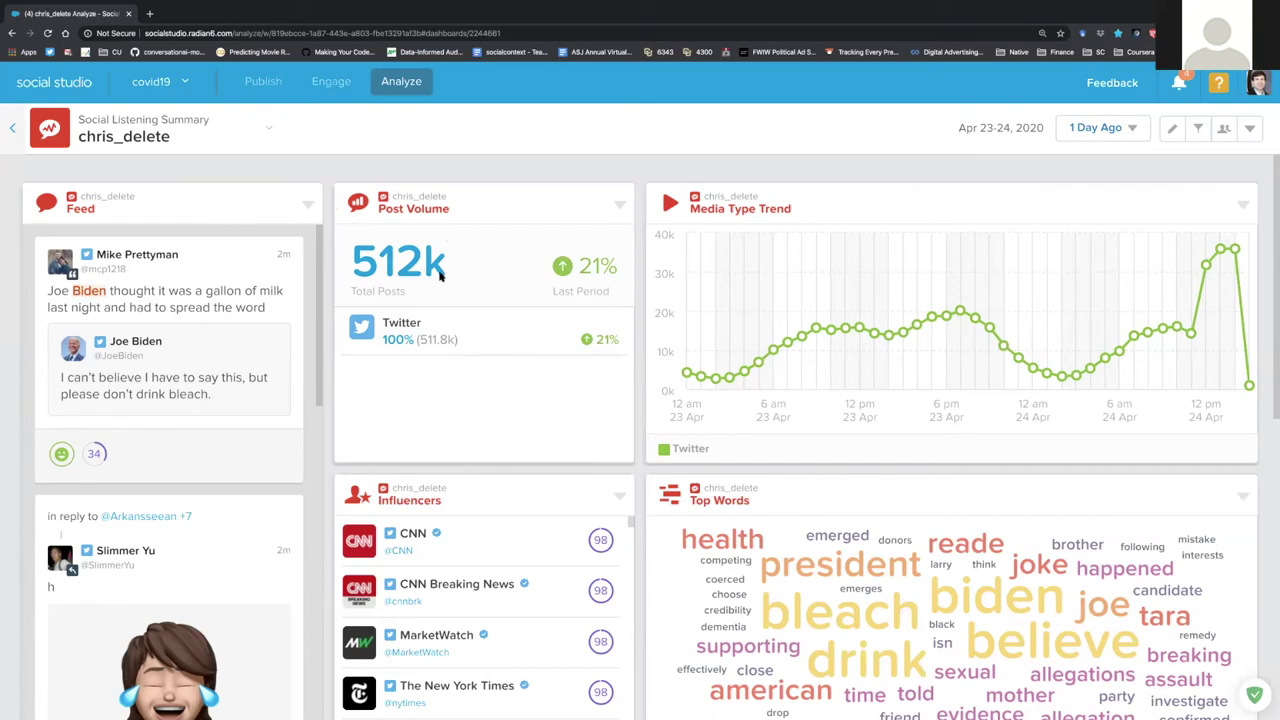
click(308, 206)
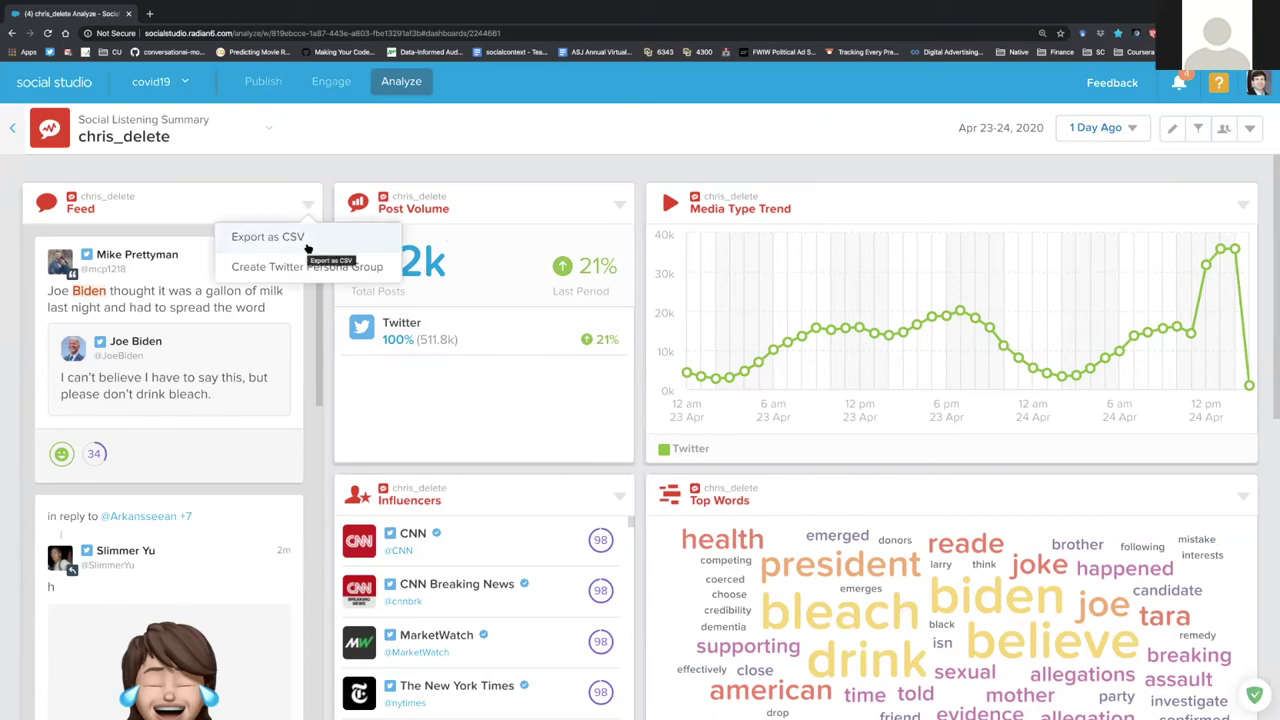
click(308, 245)
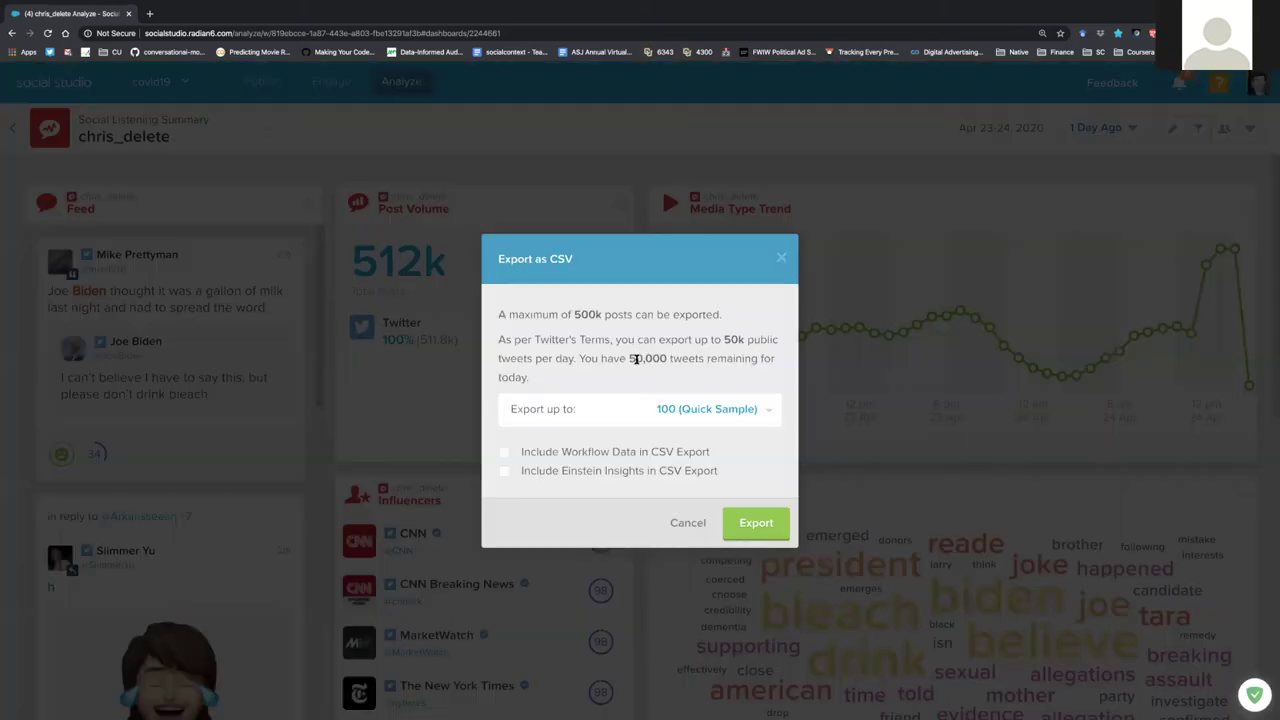
click(684, 418)
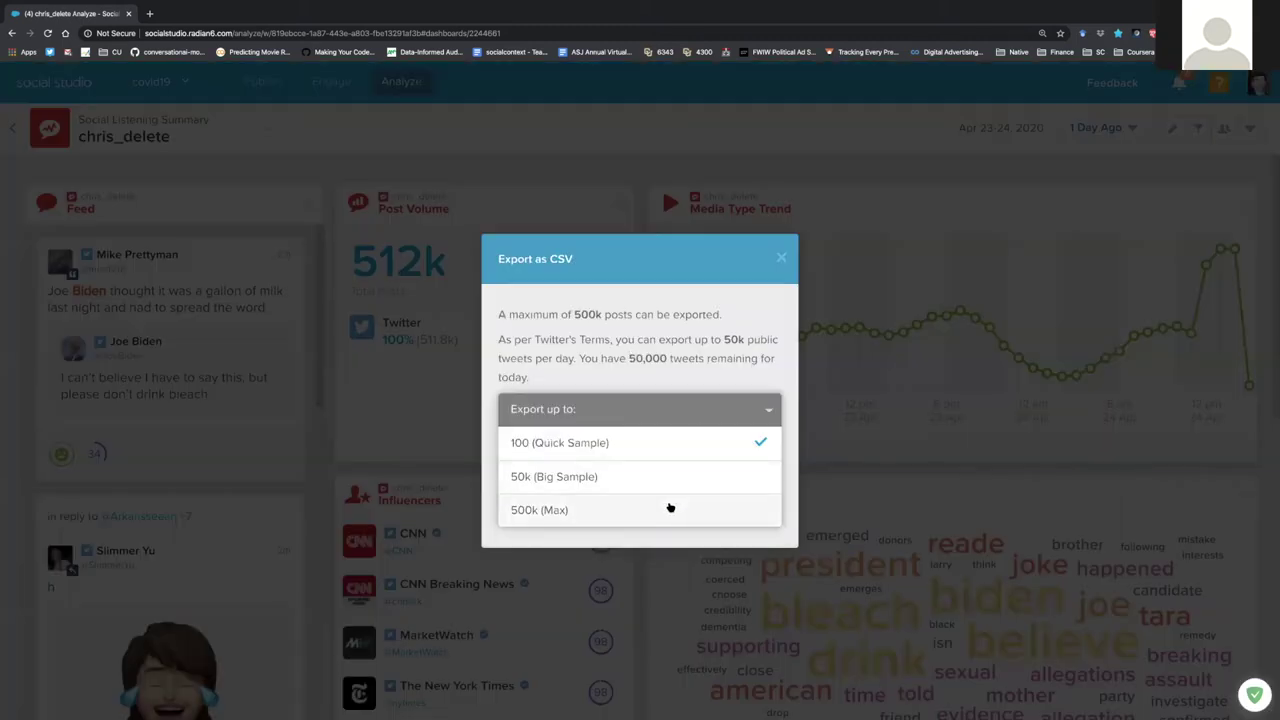
click(669, 508)
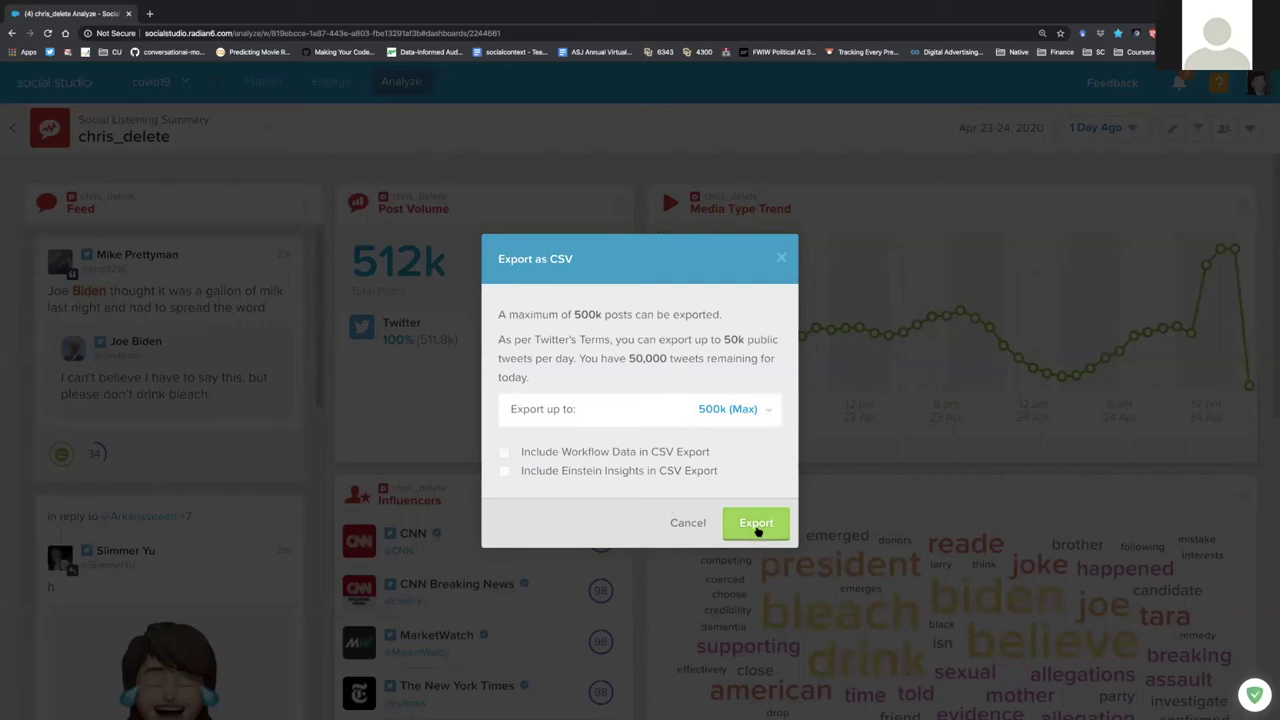
click(668, 525)
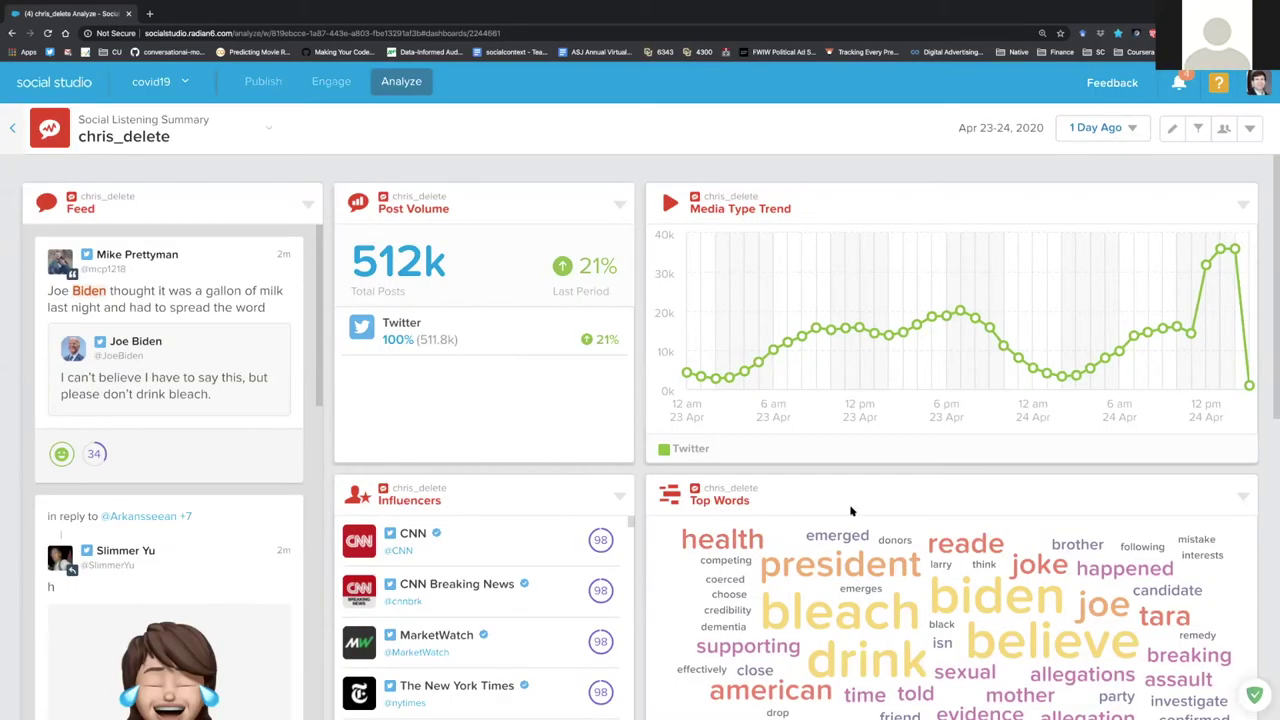
- Check the dashboard's date range choices and highlight the days in the displayed date span
click(1122, 133)
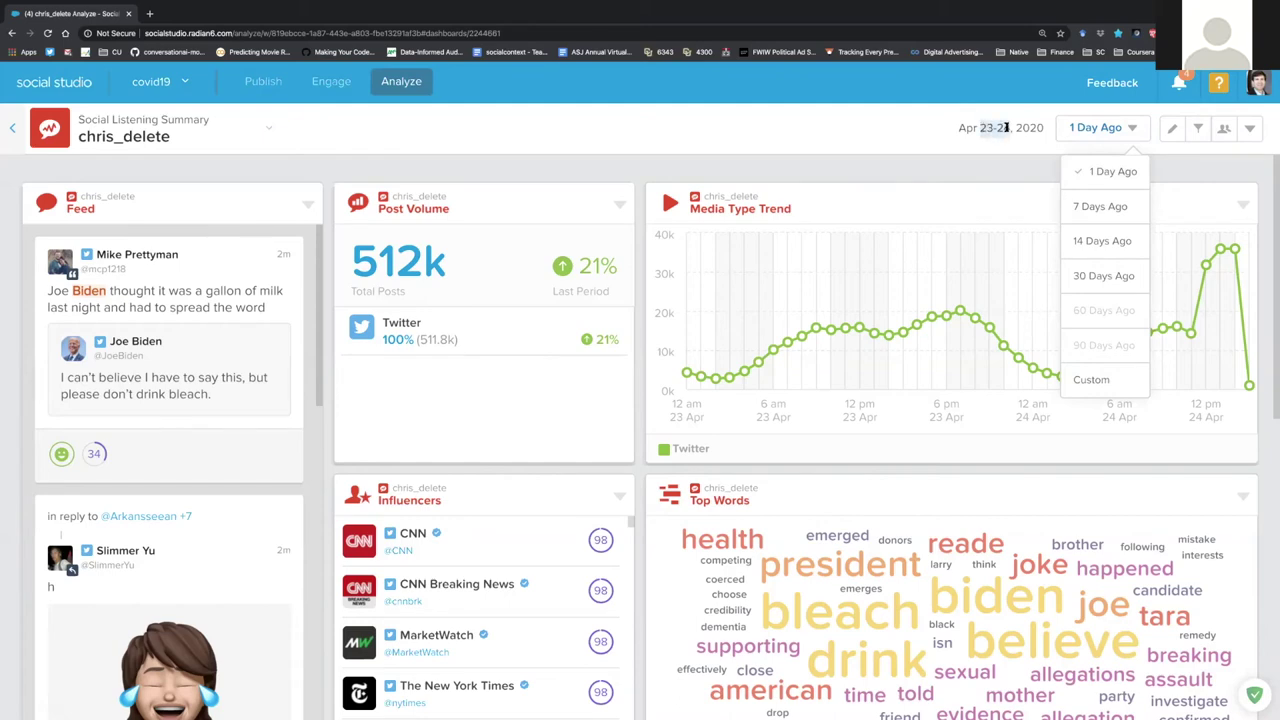
drag(1008, 127, 979, 128)
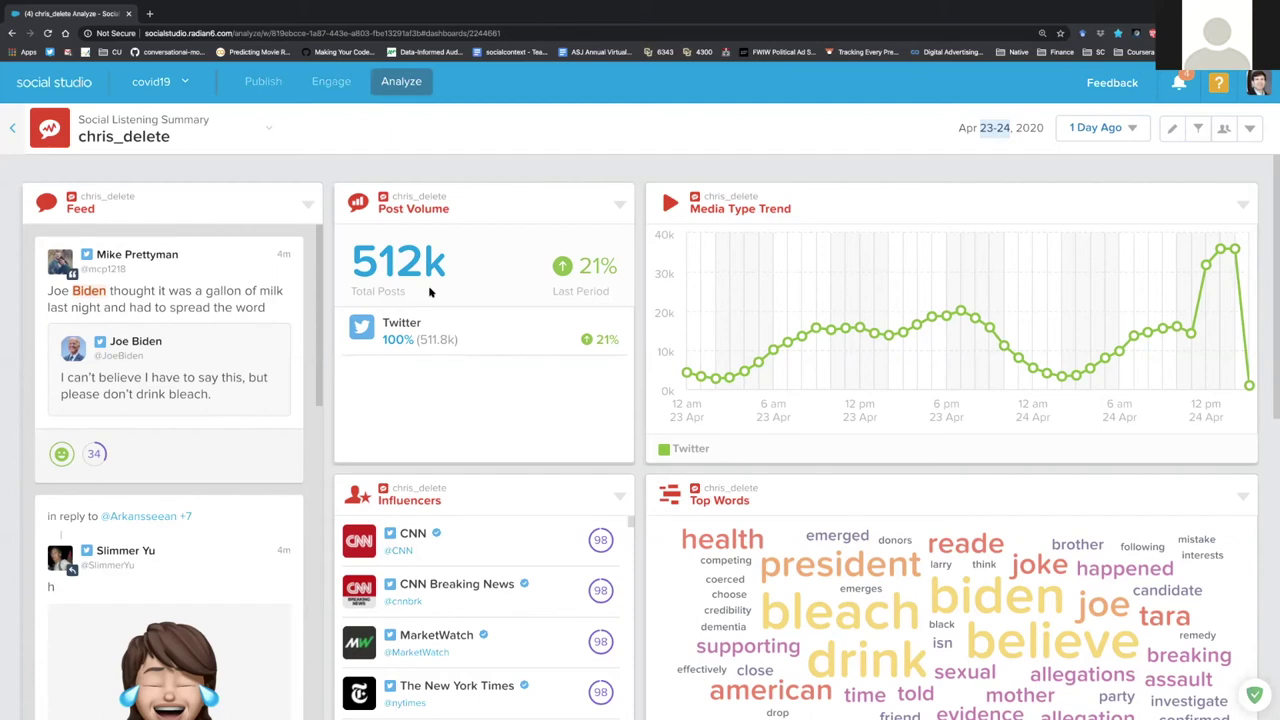
click(1251, 130)
- Examine the Sentiment choices in the dashboard filter and look through its remaining label, keyword and sorting options
click(1199, 131)
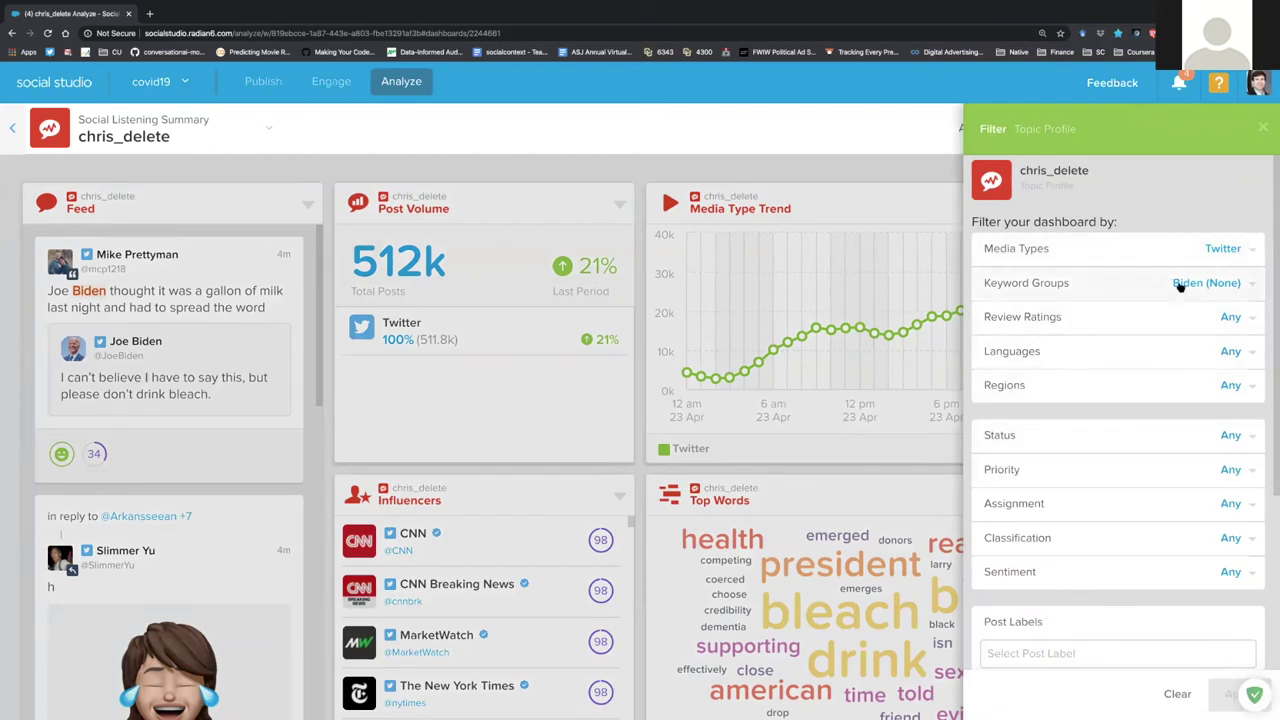
click(1129, 580)
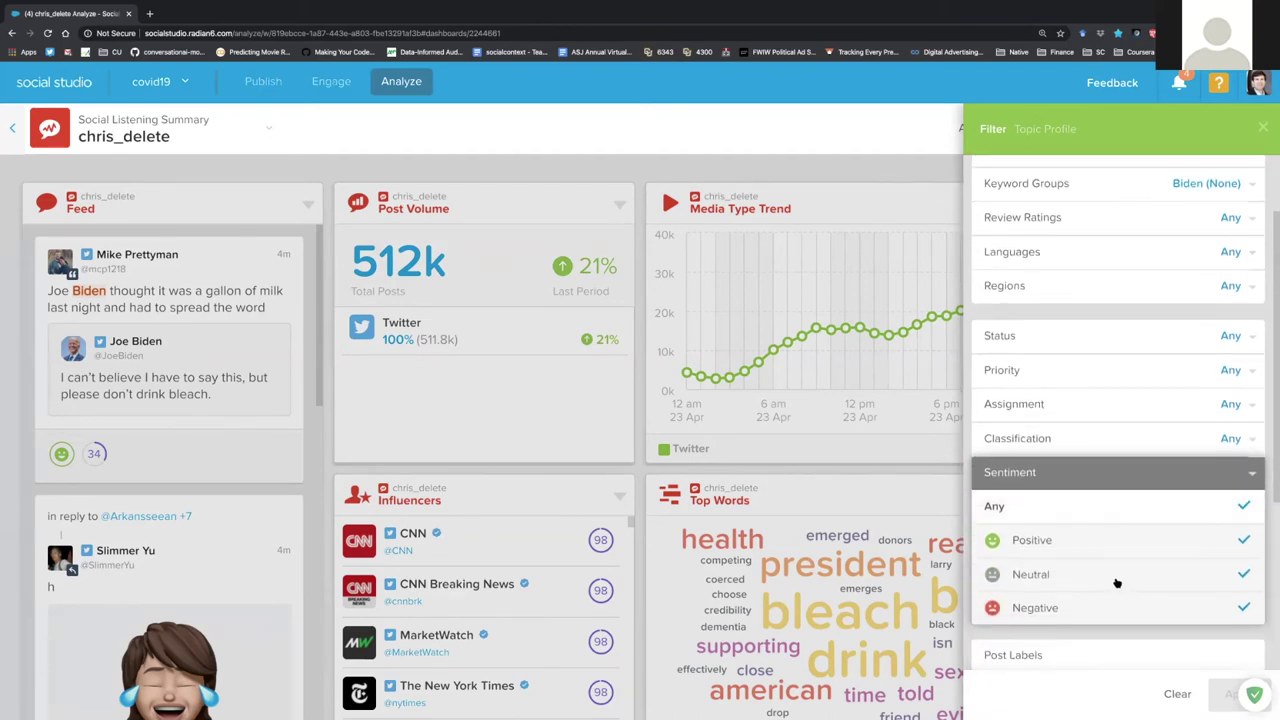
click(1251, 477)
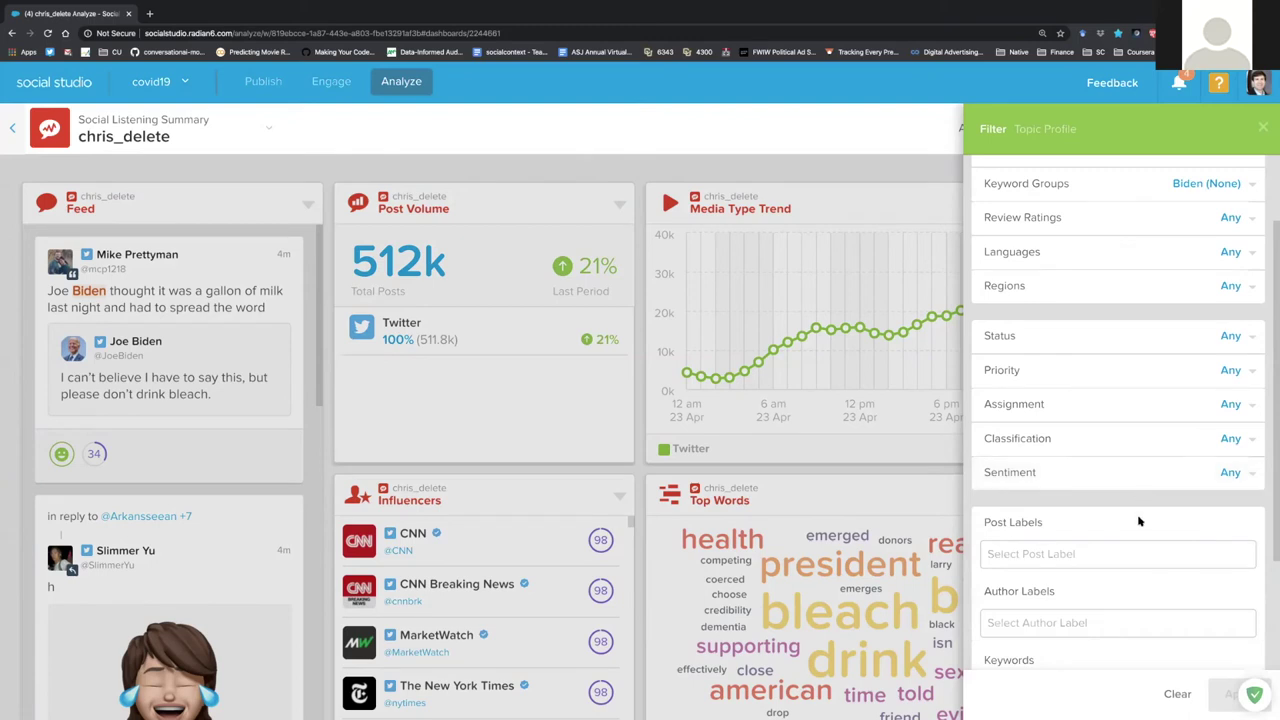
scroll(1137, 520, down, 2)
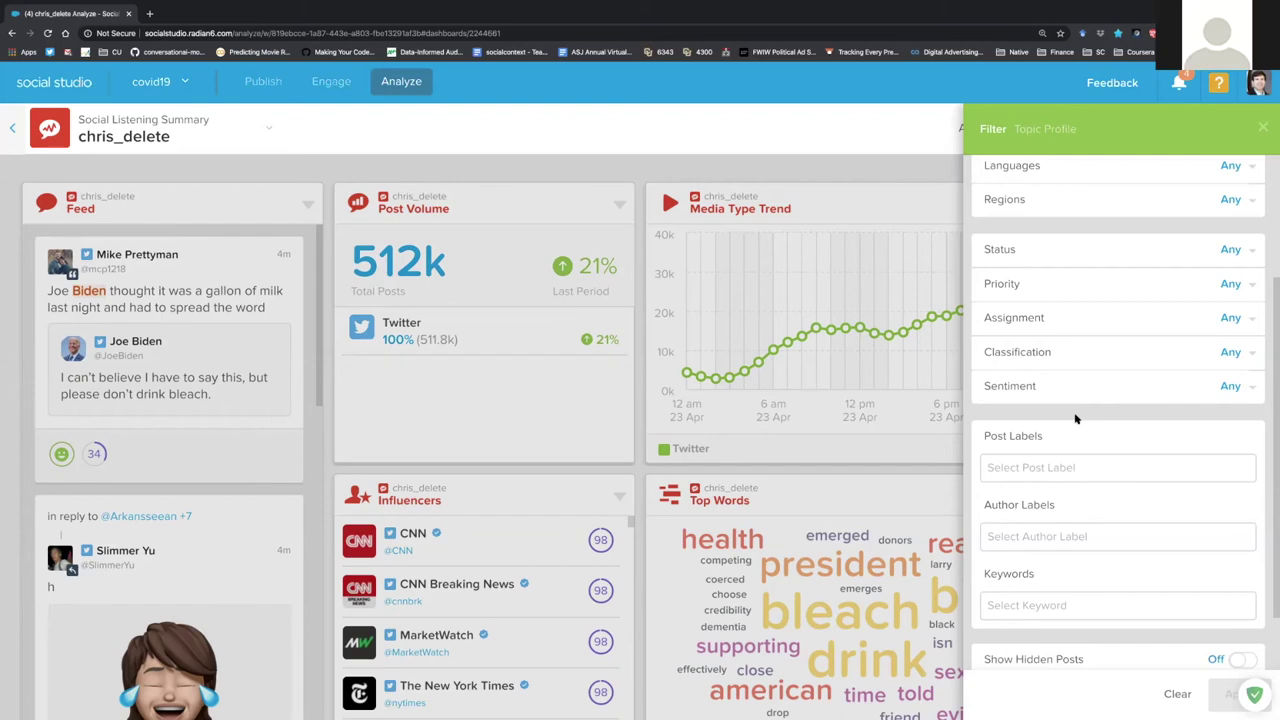
scroll(1076, 418, down, 2)
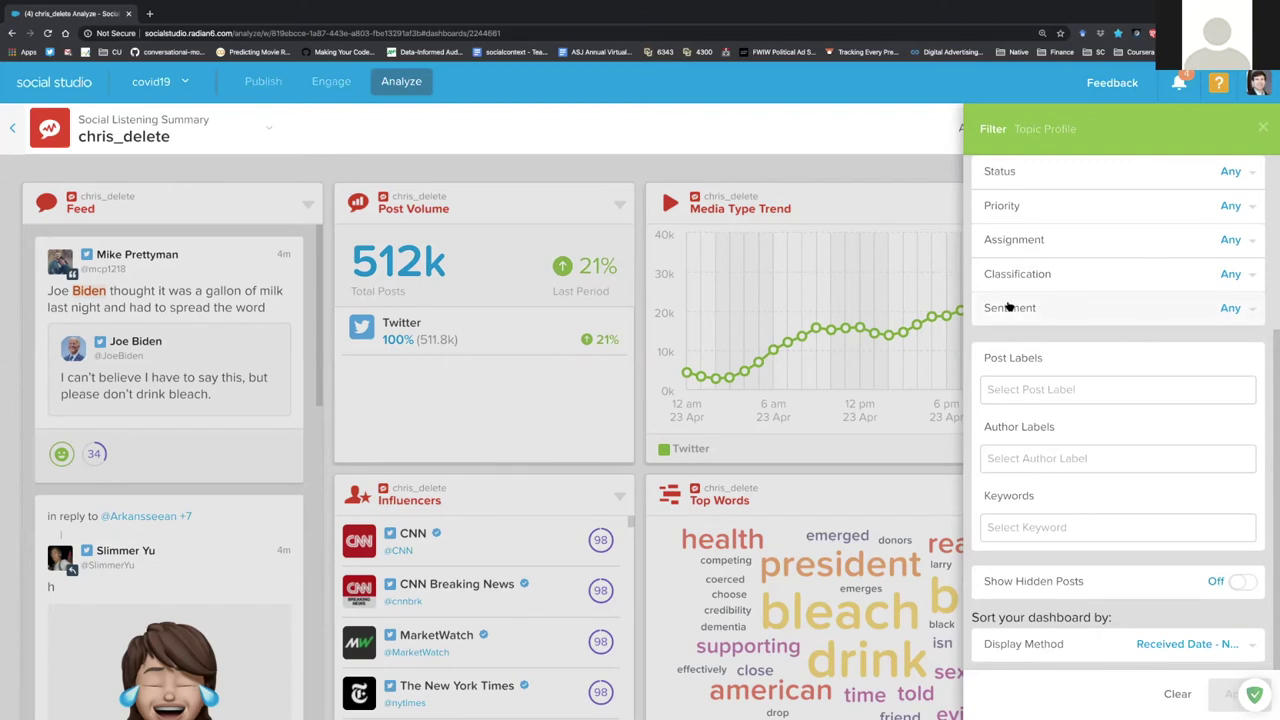
click(1178, 694)
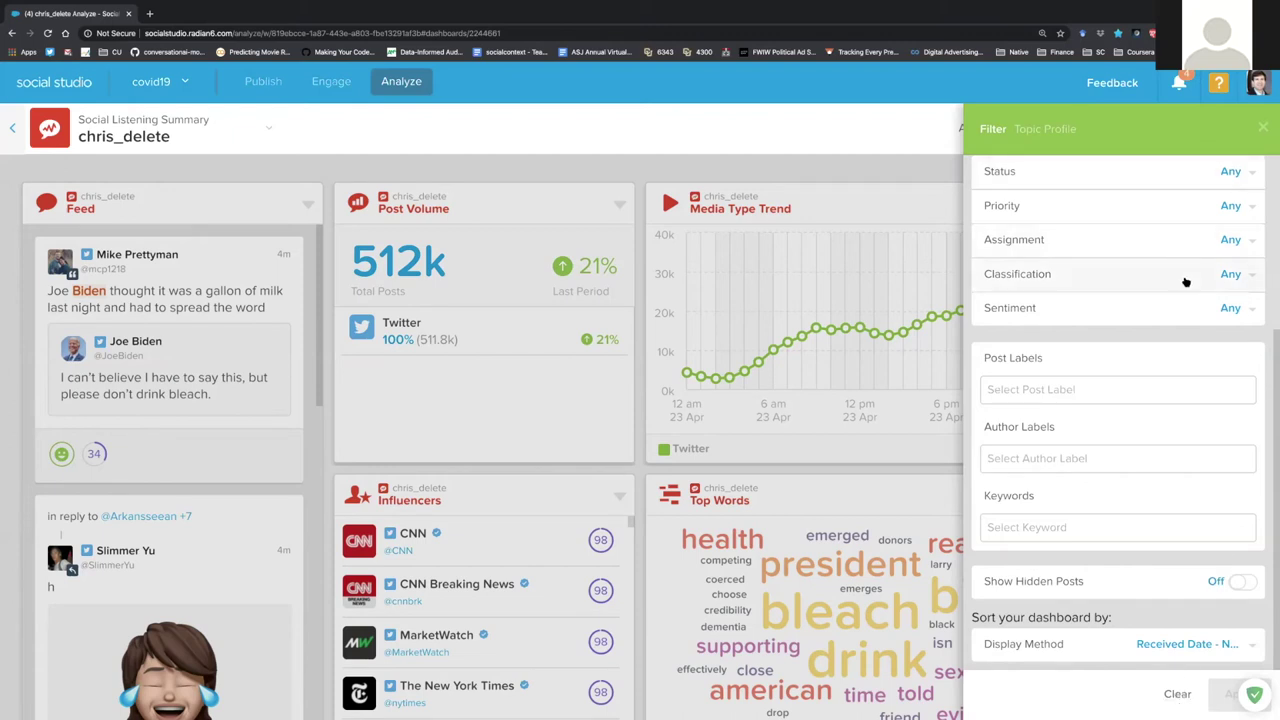
scroll(1186, 280, up, 3)
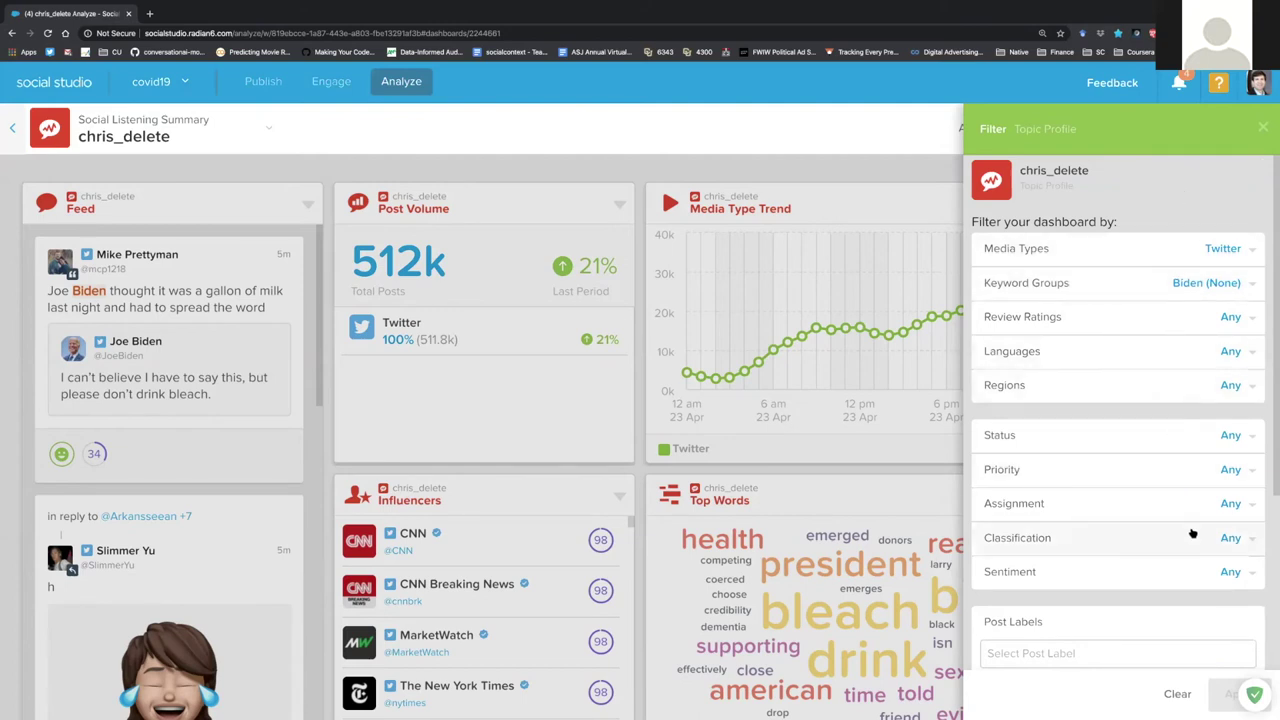
- Review the Classification choices in the dashboard filter and close the filter without changing anything
click(1133, 540)
scroll(1124, 565, down, 4)
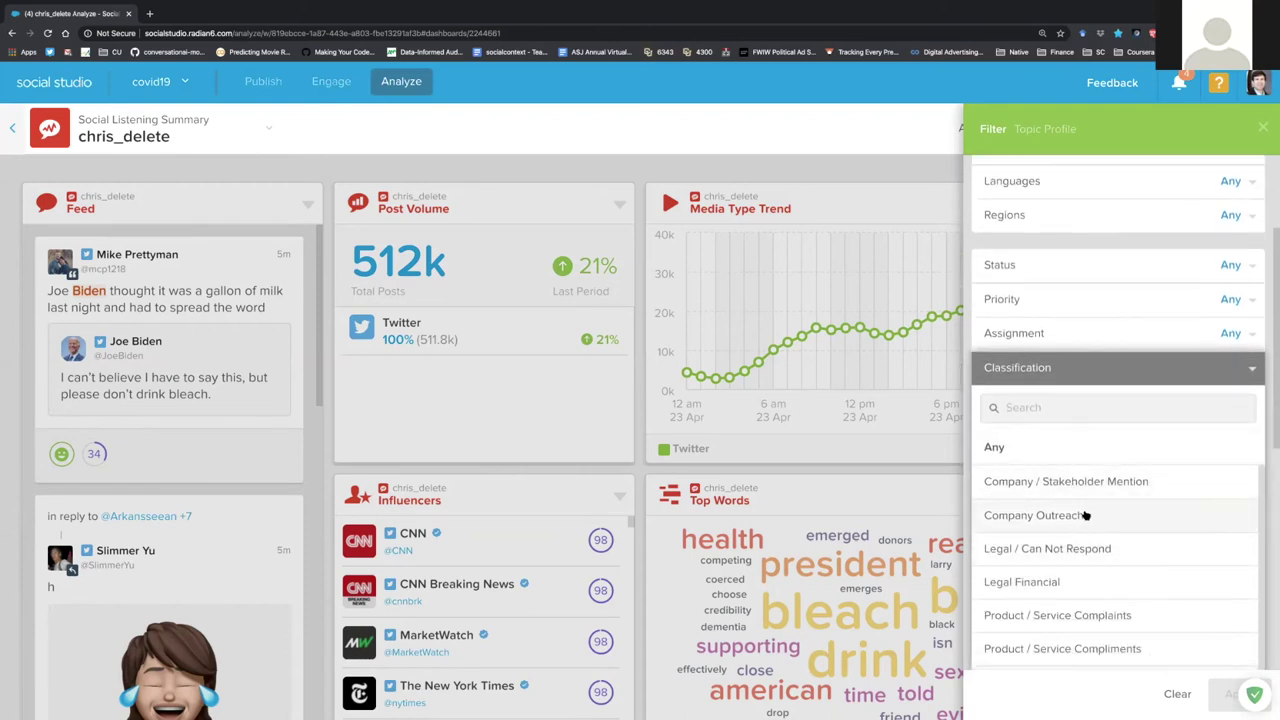
scroll(1100, 595, down, 1)
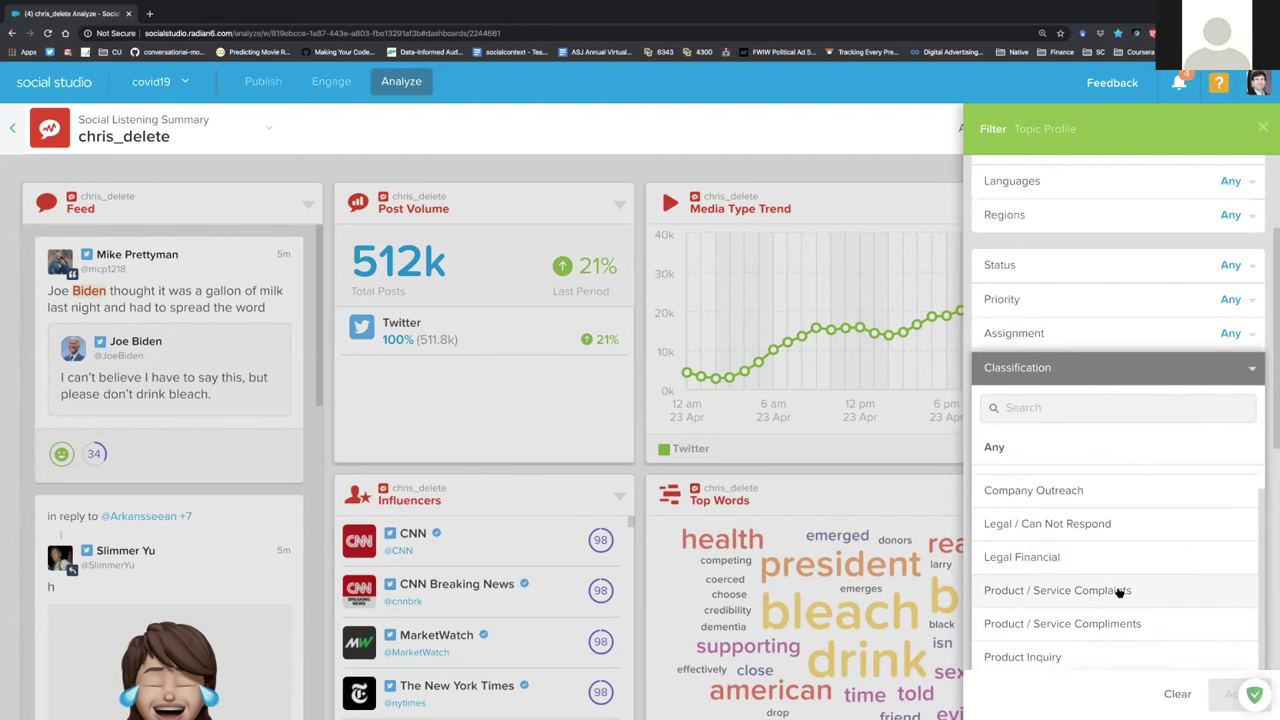
click(1250, 370)
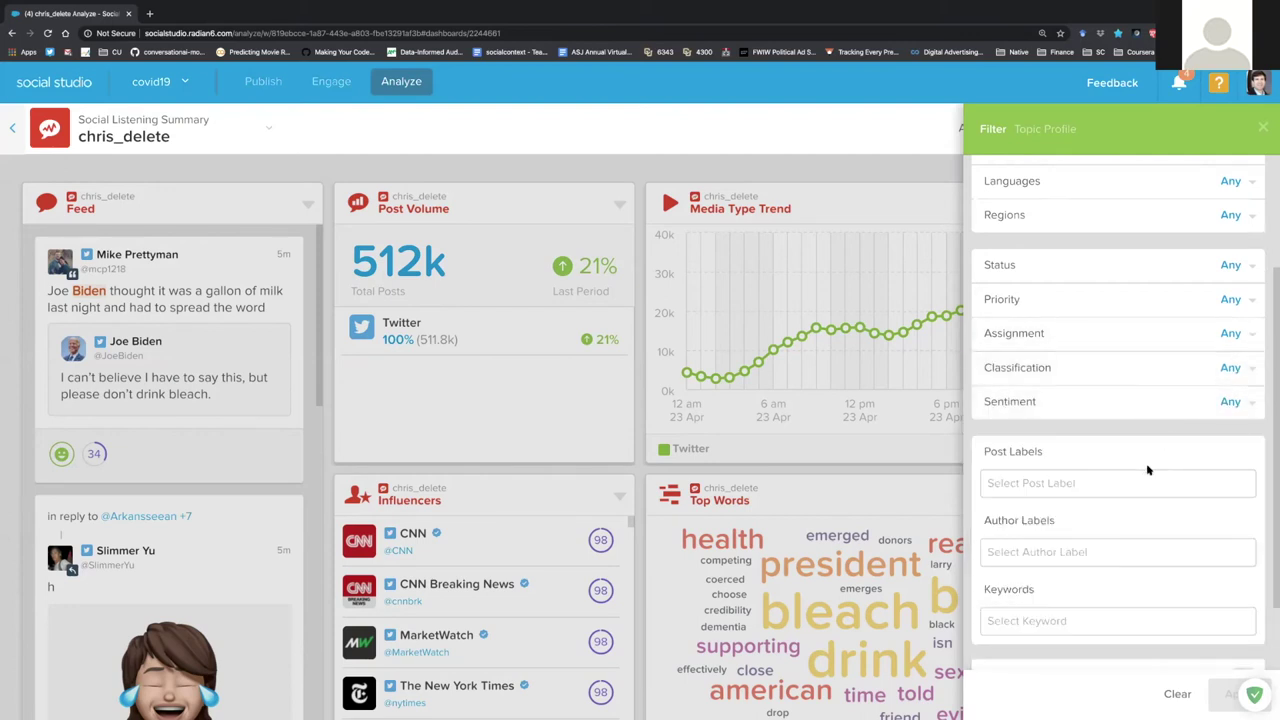
scroll(1110, 436, up, 3)
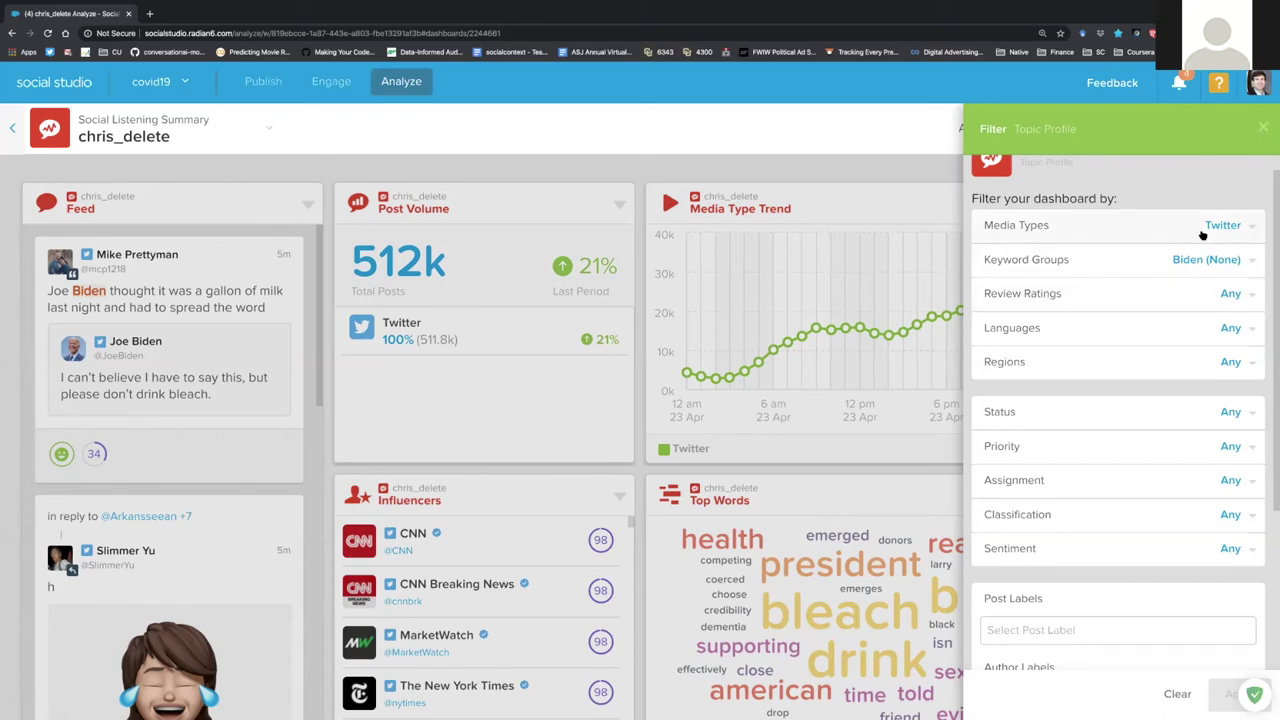
click(1261, 130)
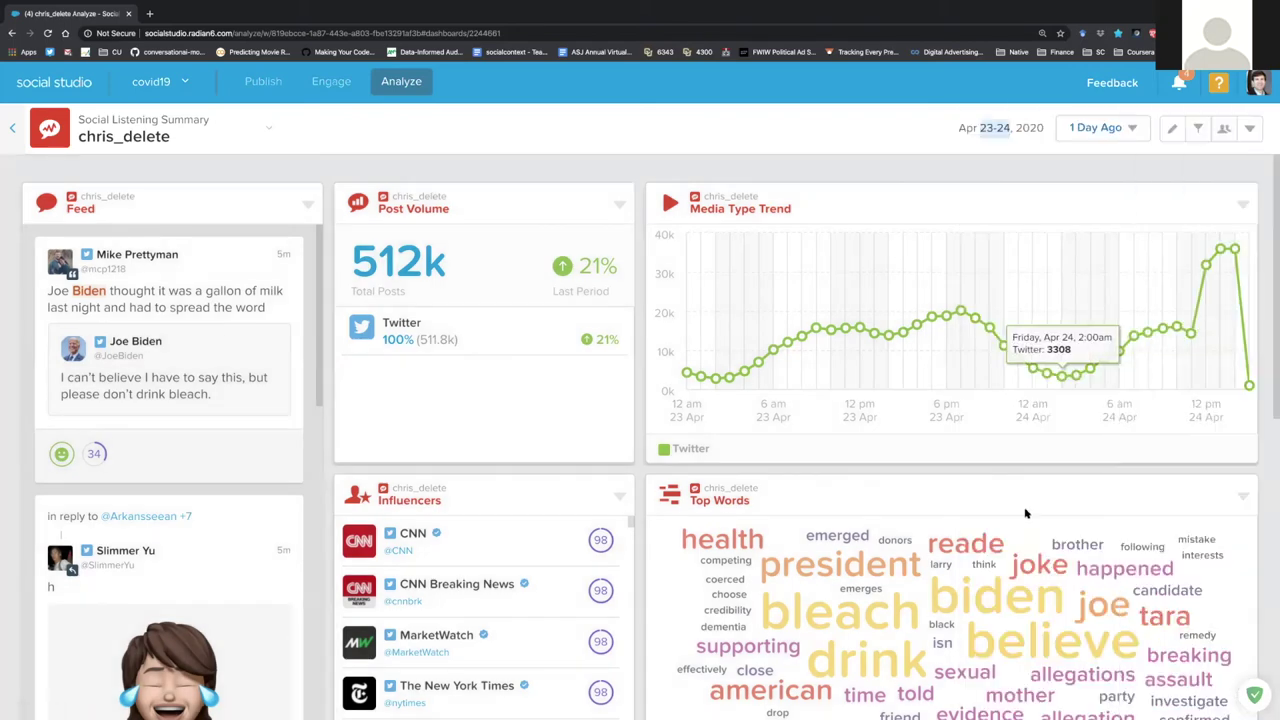
- Examine the filtered dashboard's Top Words, Keyword Groups, Countries, Languages, Sentiment and Sentiment Trend cards
scroll(1025, 513, down, 5)
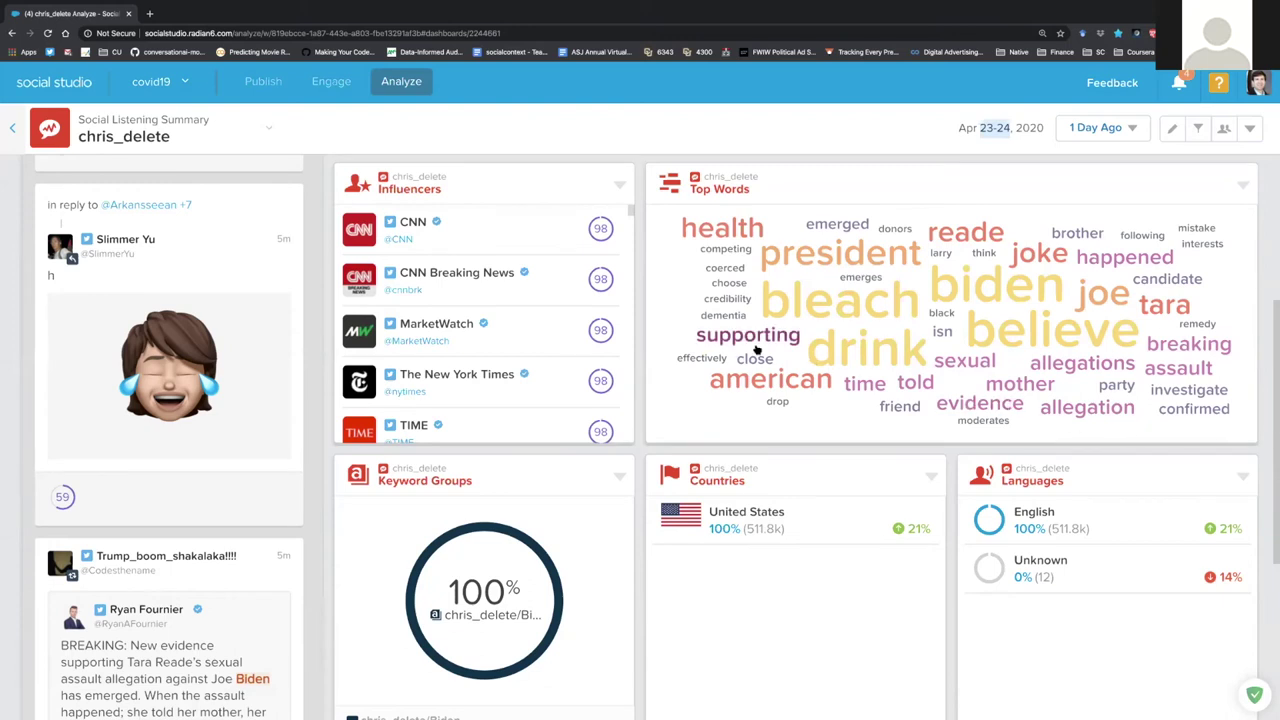
scroll(993, 410, up, 1)
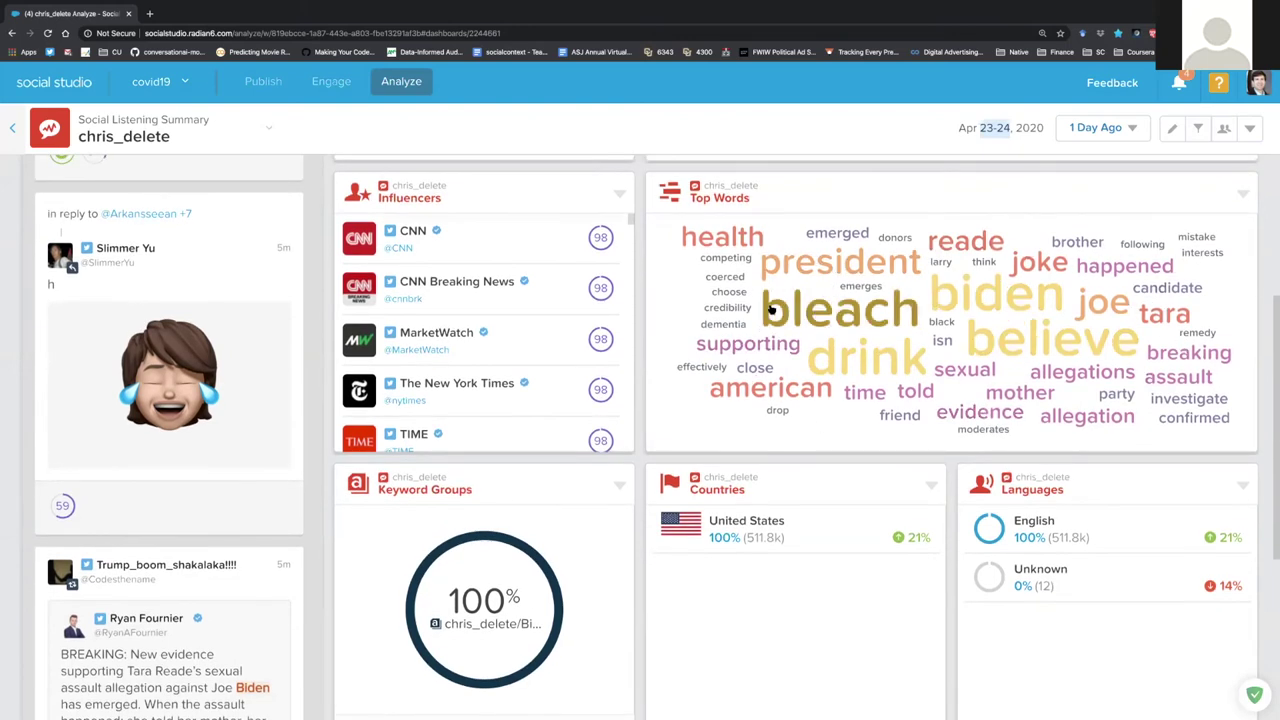
scroll(1003, 375, down, 1)
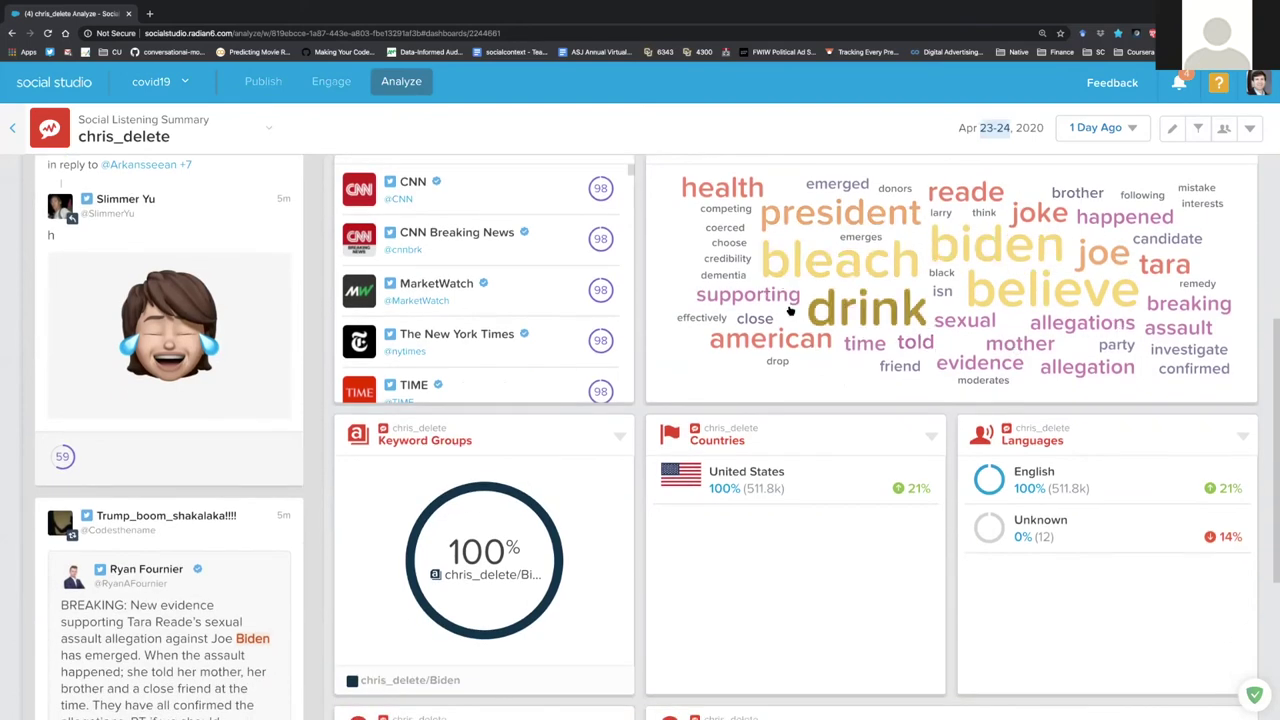
scroll(812, 366, down, 2)
scroll(946, 432, down, 4)
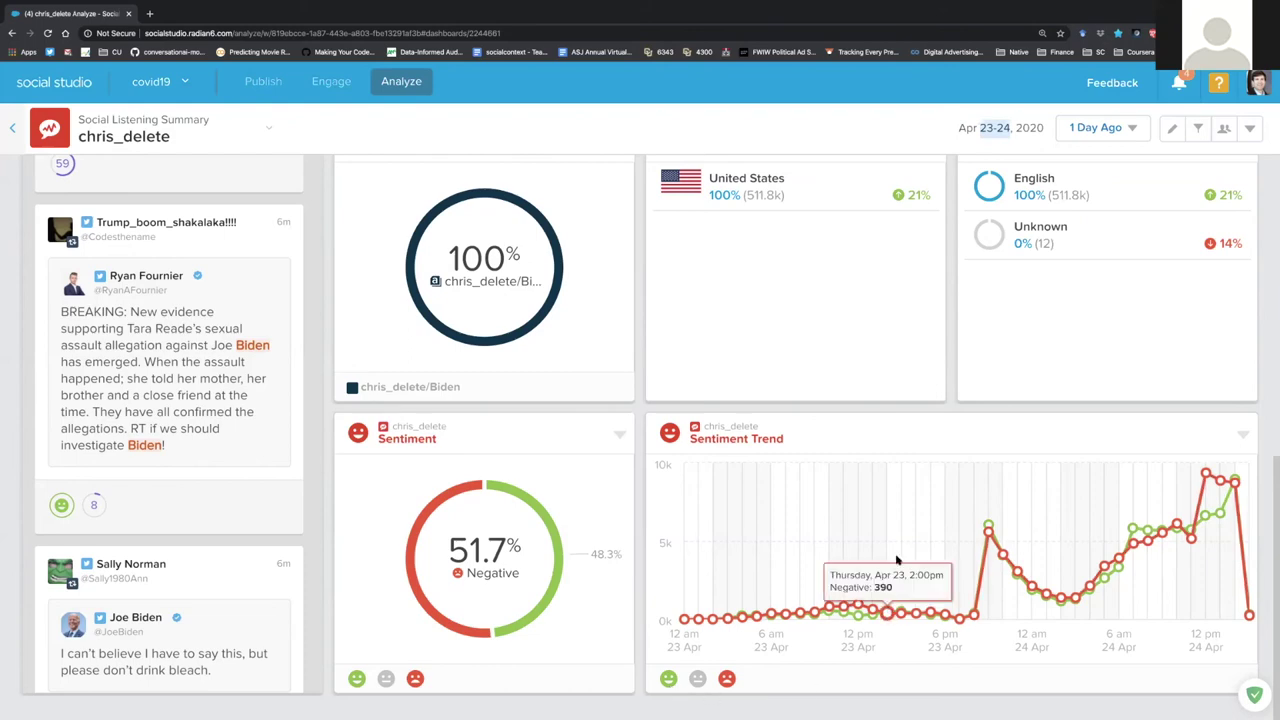
scroll(890, 580, up, 5)
scroll(897, 527, up, 3)
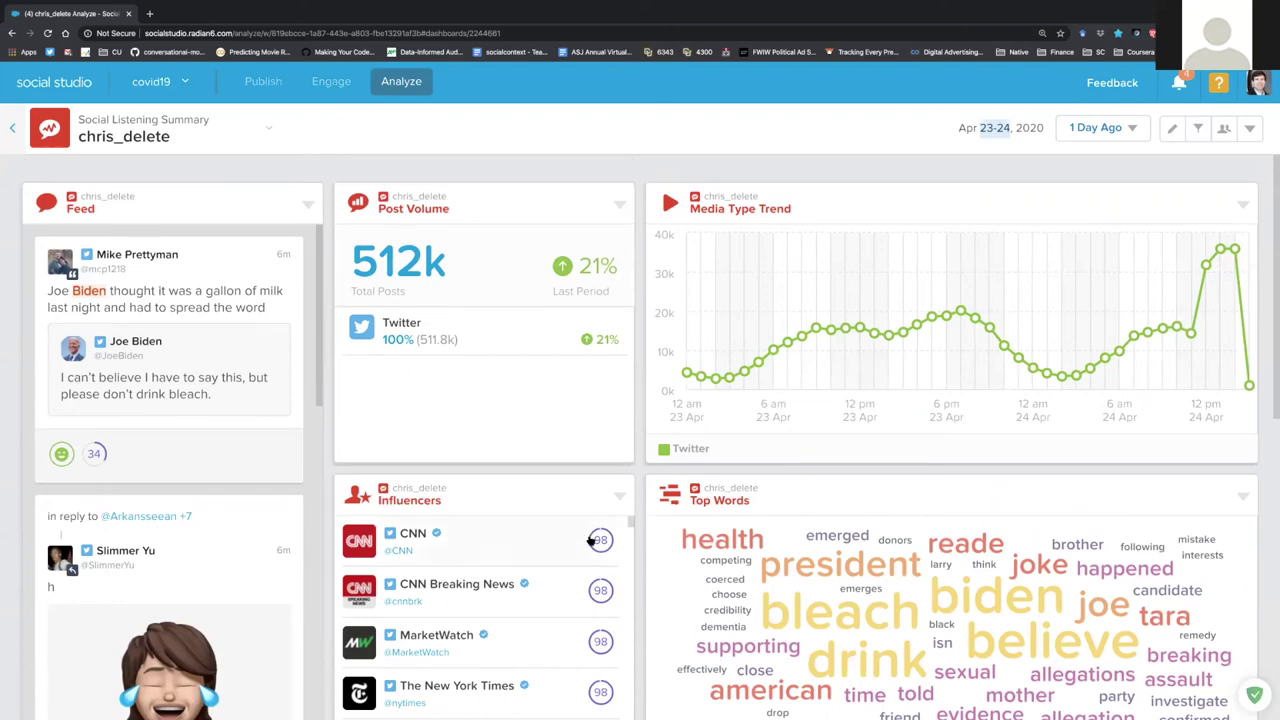
- Browse the accounts listed in the Influencers card and return to the start of the dashboard
scroll(641, 544, down, 2)
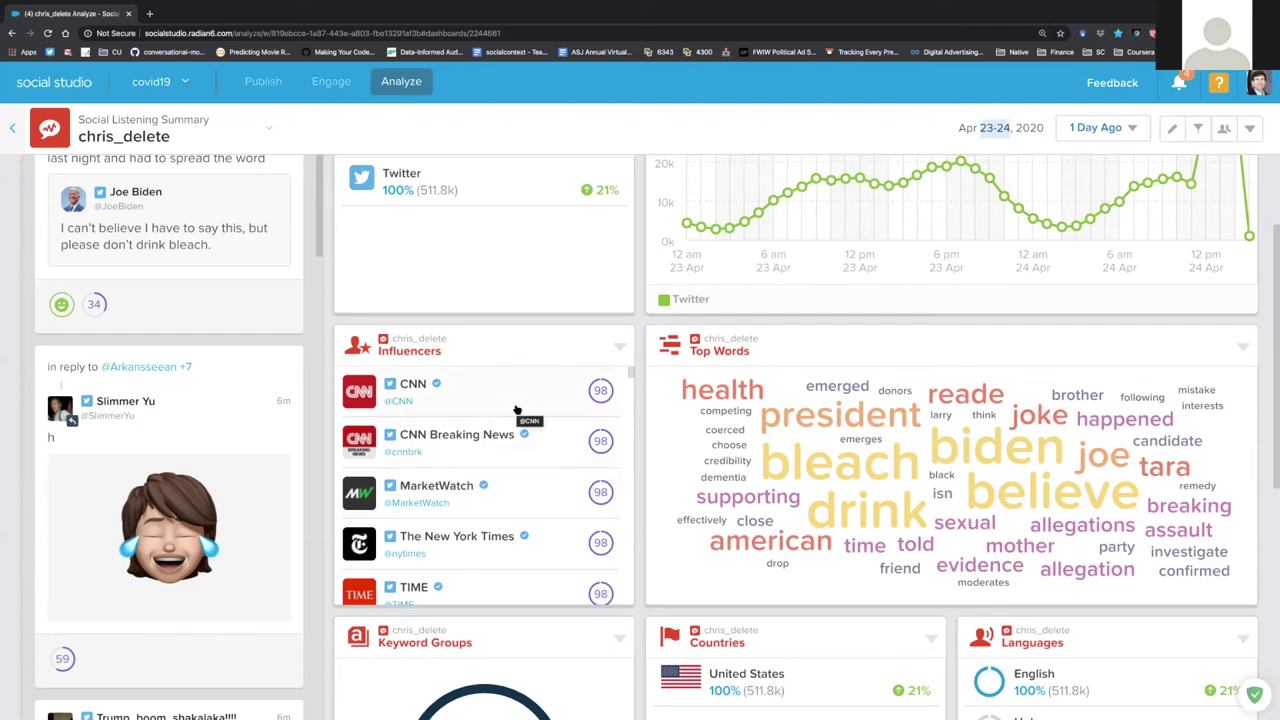
scroll(517, 410, down, 2)
scroll(497, 476, down, 3)
scroll(497, 480, down, 7)
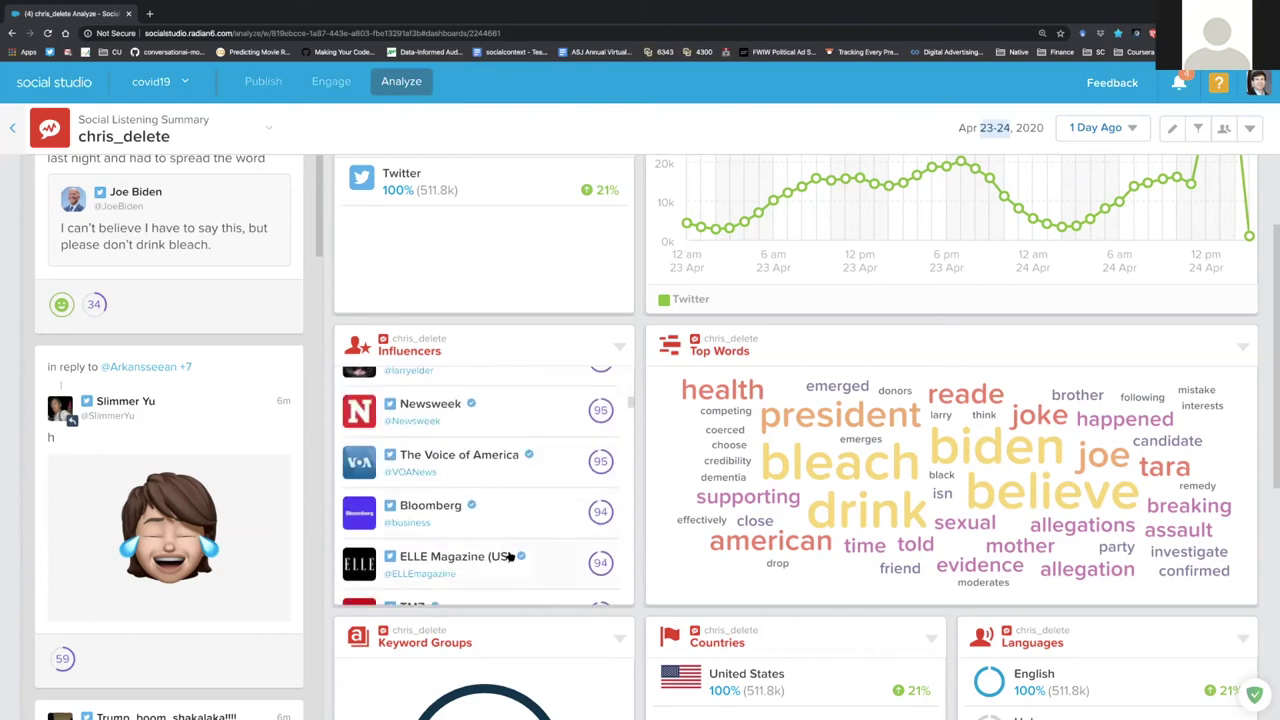
scroll(510, 530, down, 3)
scroll(510, 505, down, 8)
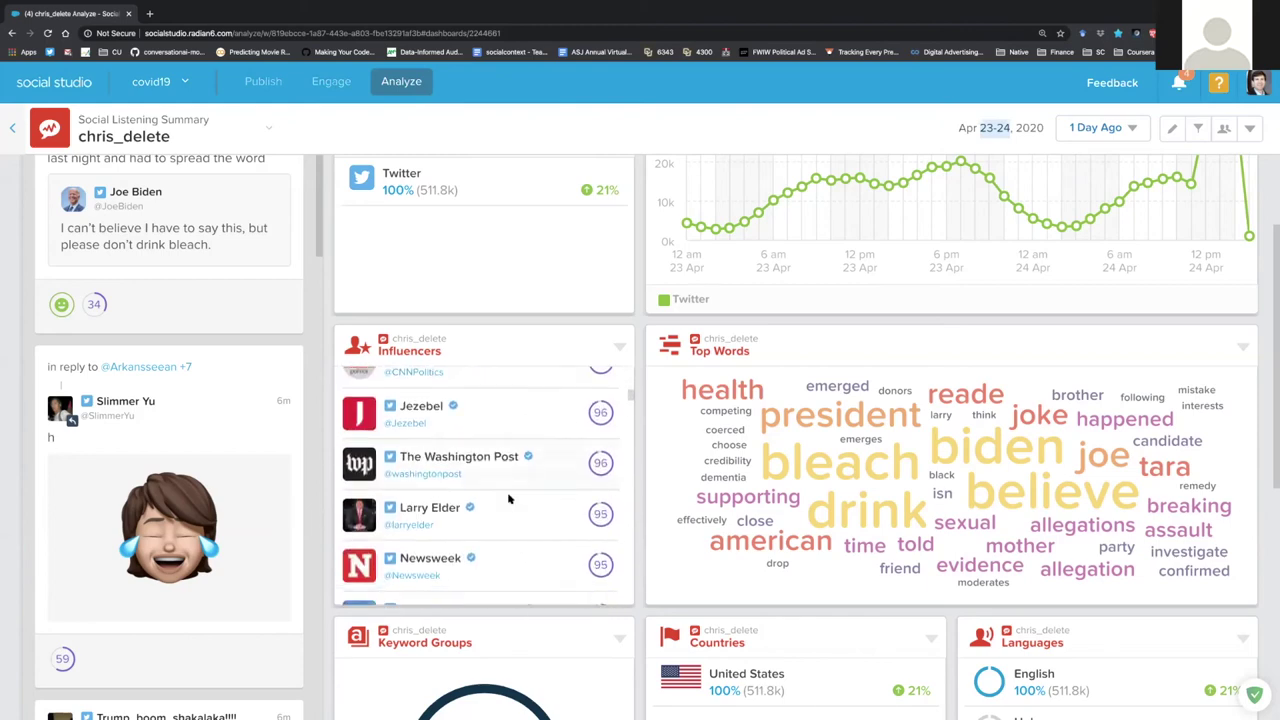
scroll(519, 525, down, 3)
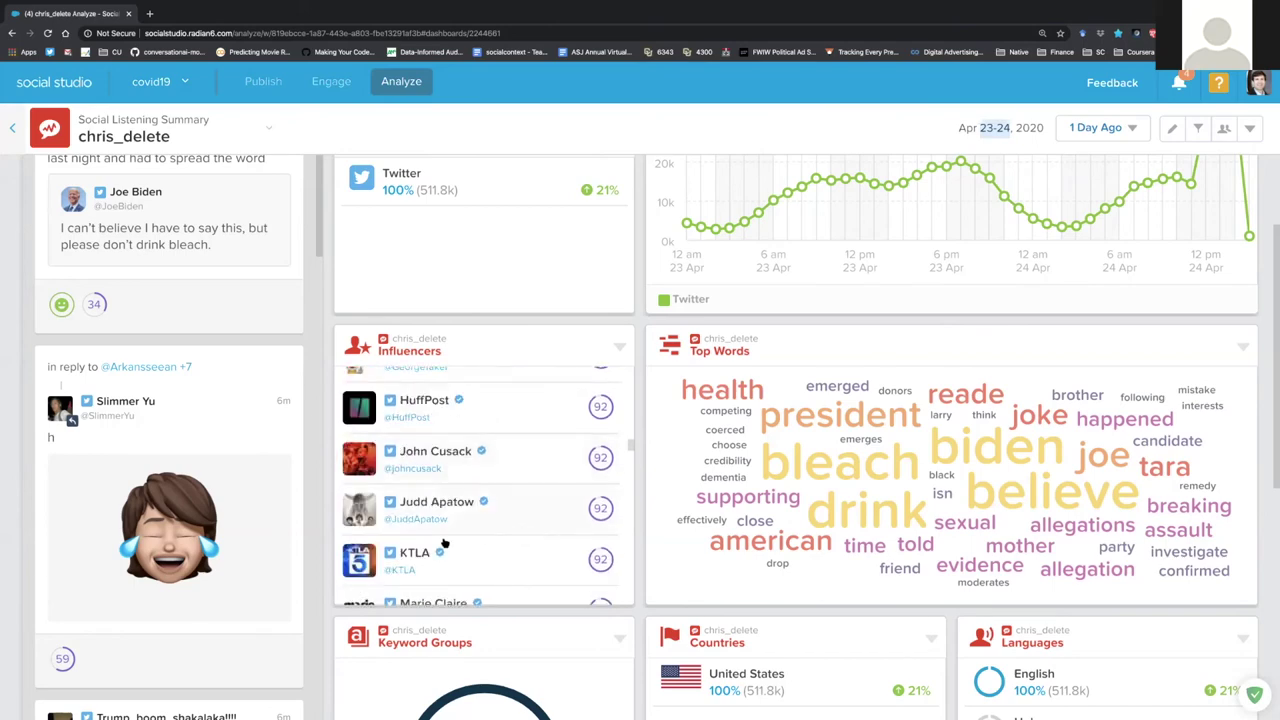
scroll(683, 541, up, 3)
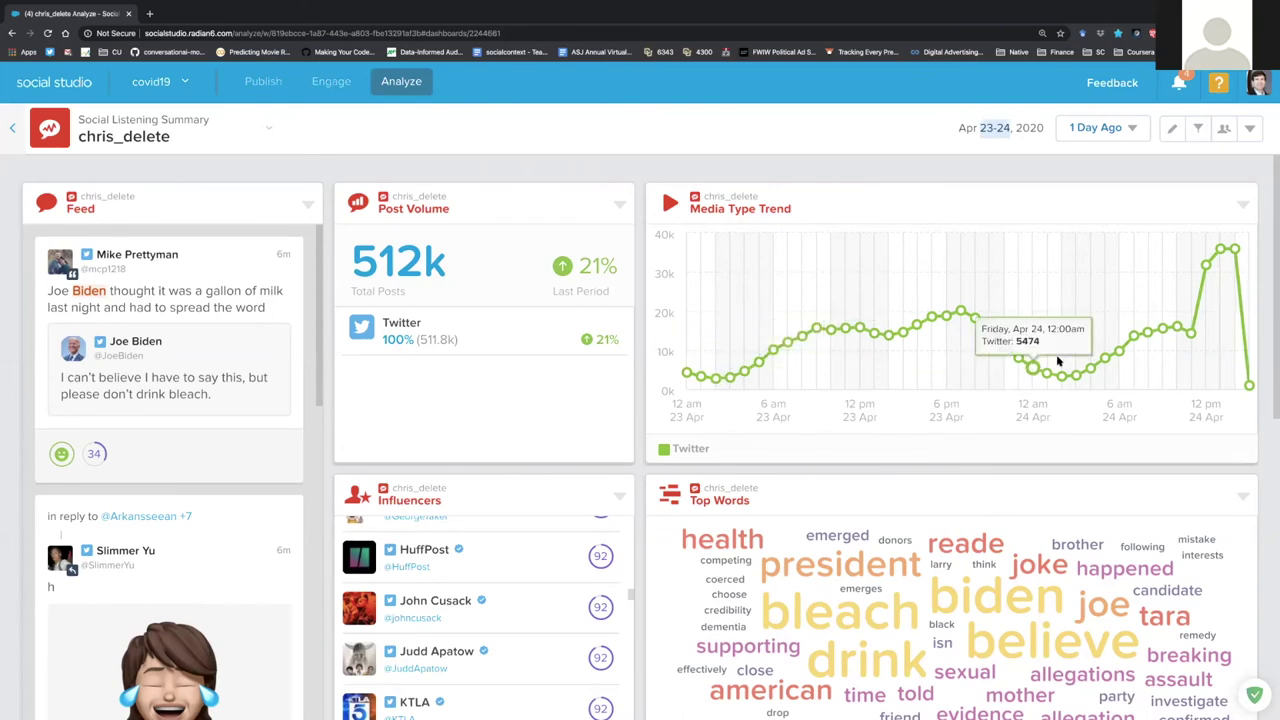
- Open the dashboard's Biden and Trump topic profile through Bulk Edit Sources and review its keywords, filters and general info
click(1250, 129)
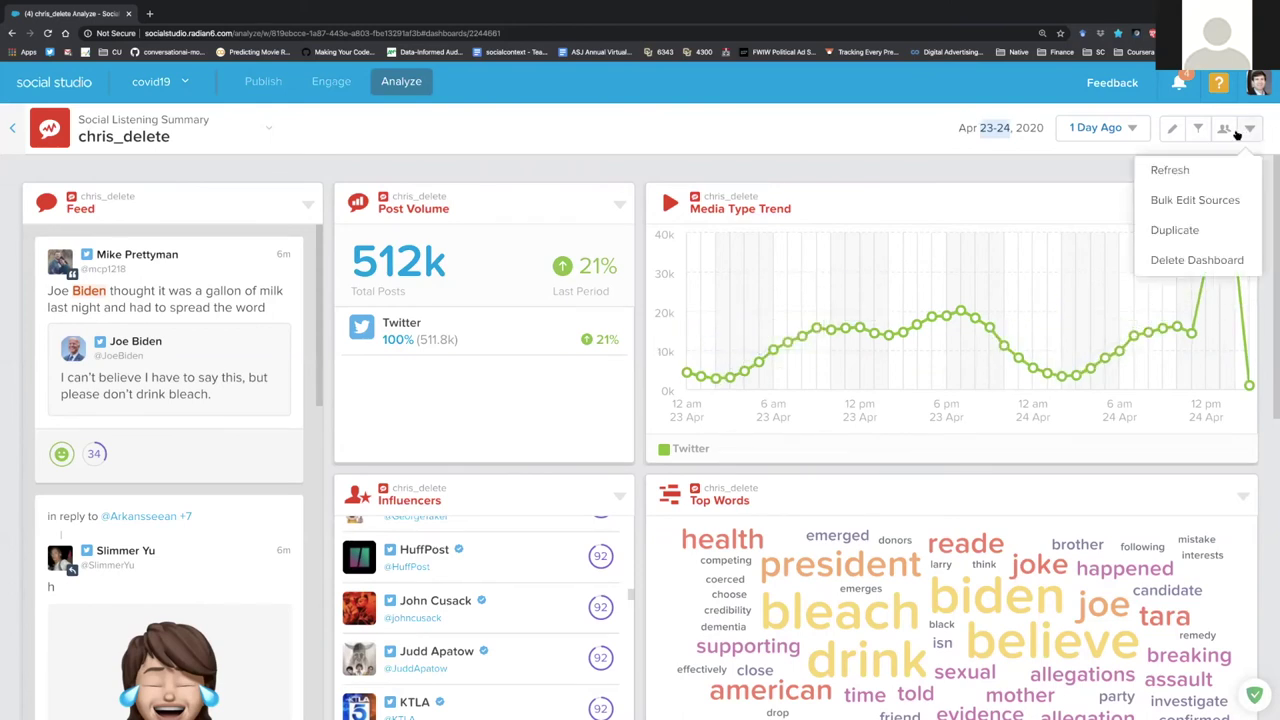
click(1209, 201)
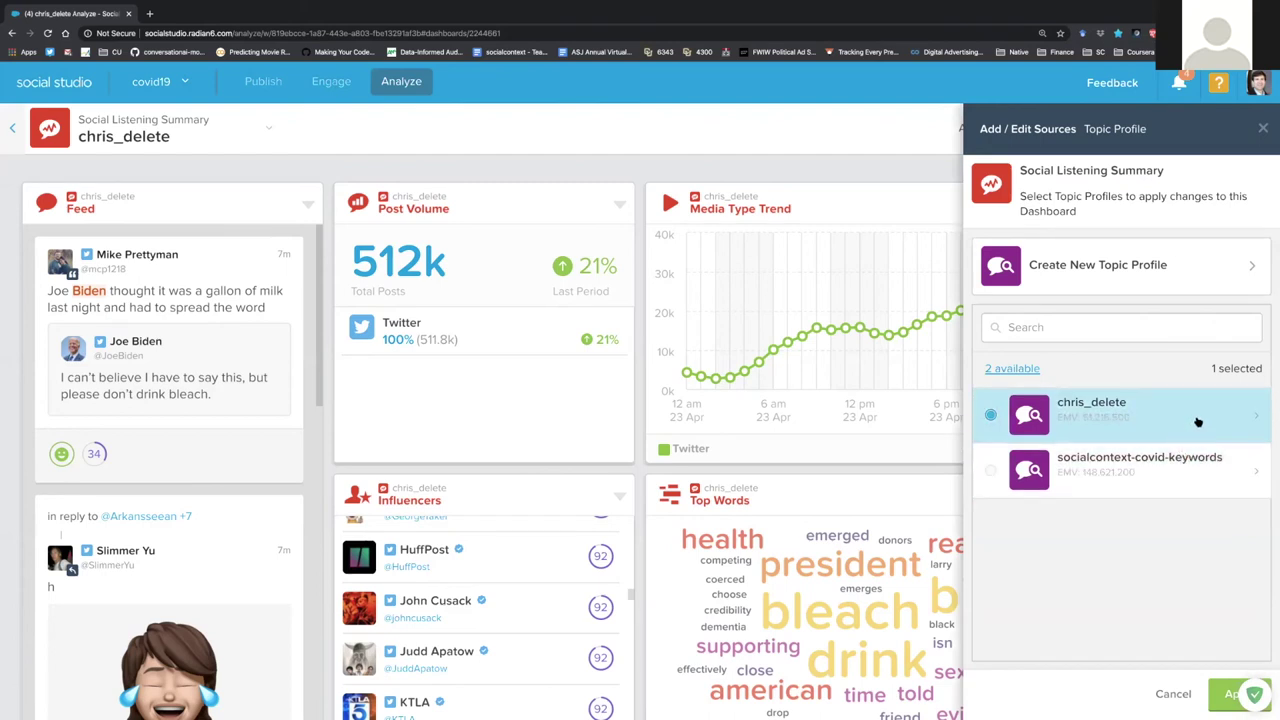
click(1253, 420)
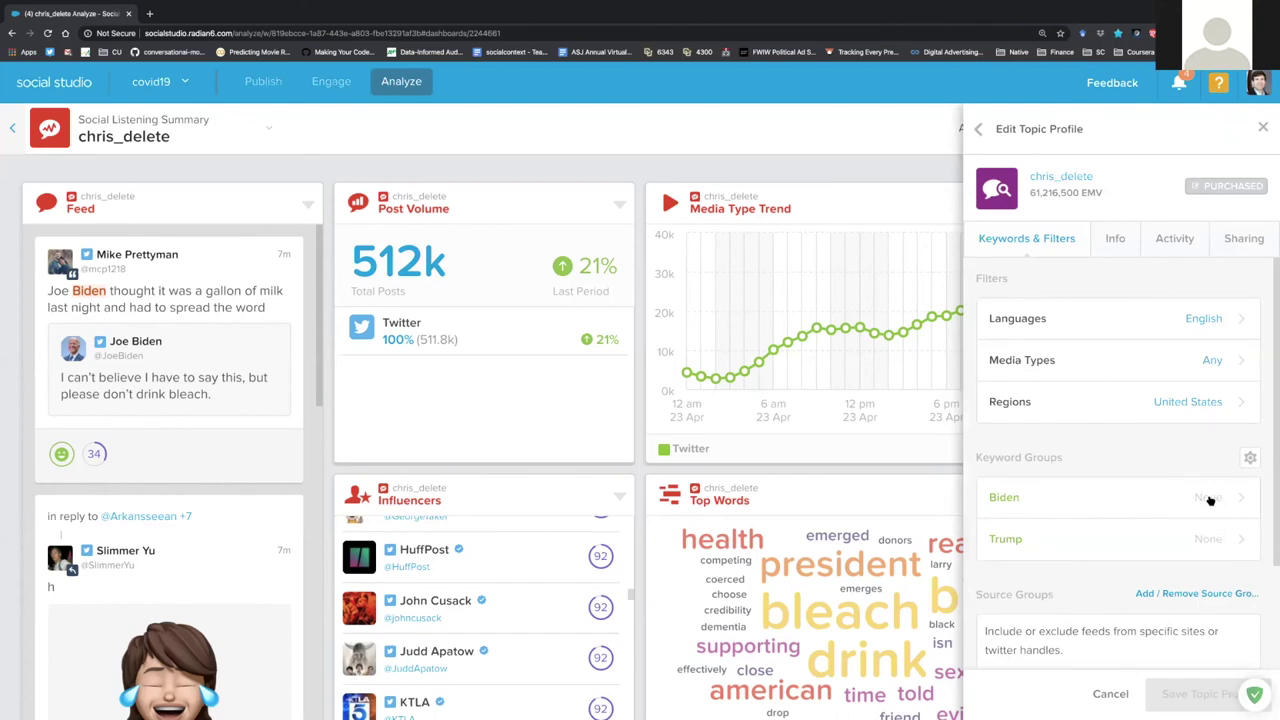
scroll(1140, 490, down, 2)
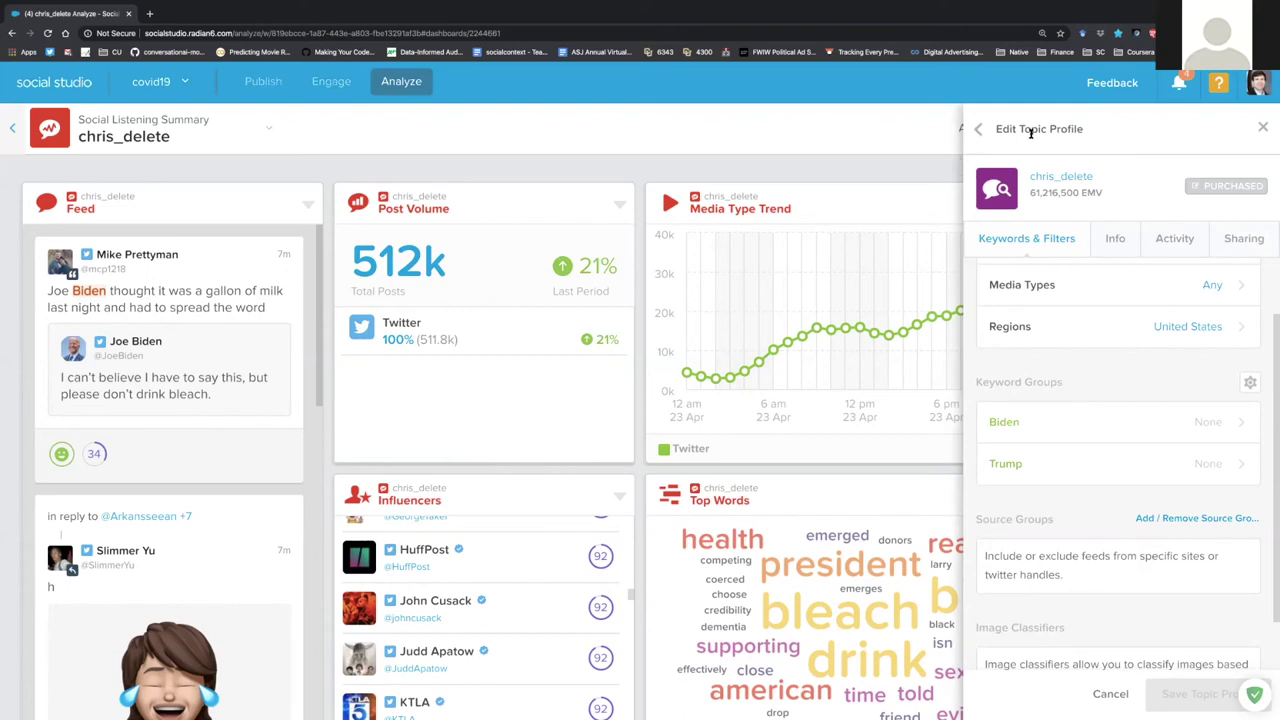
click(1117, 240)
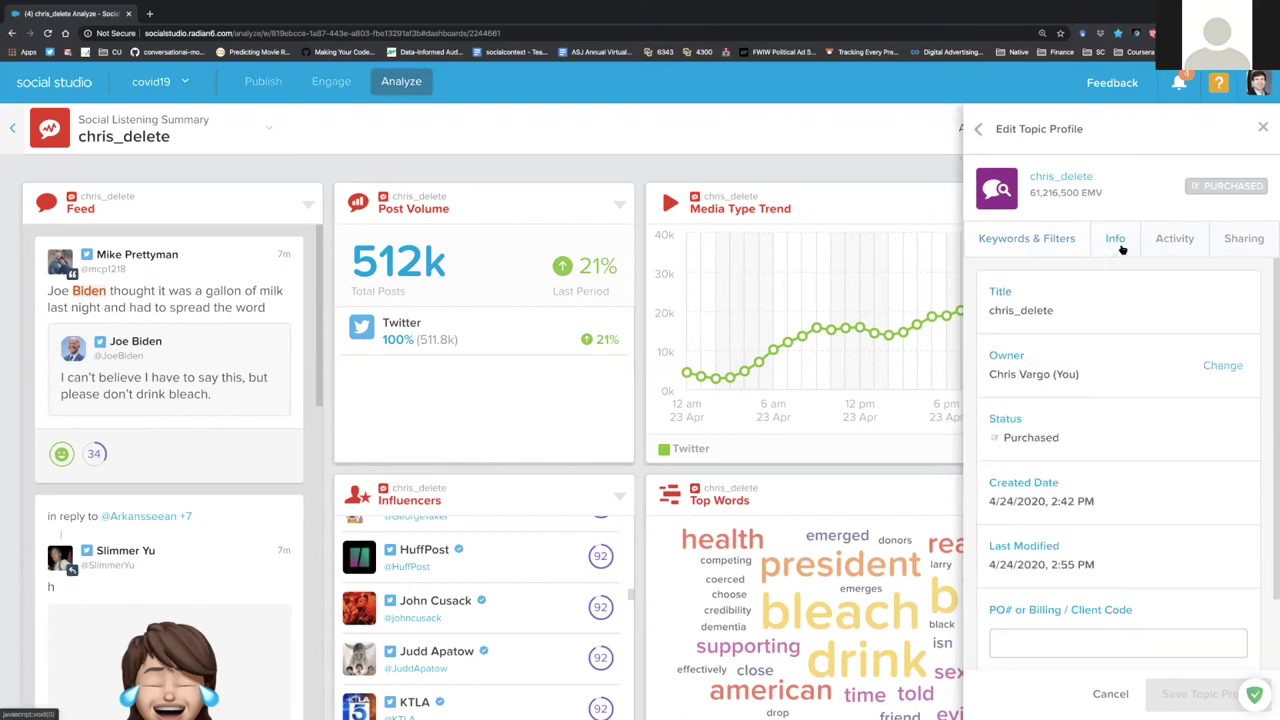
- Review the topic profile's general info, including its deactivation option, and glance at its sharing details
scroll(1118, 324, down, 2)
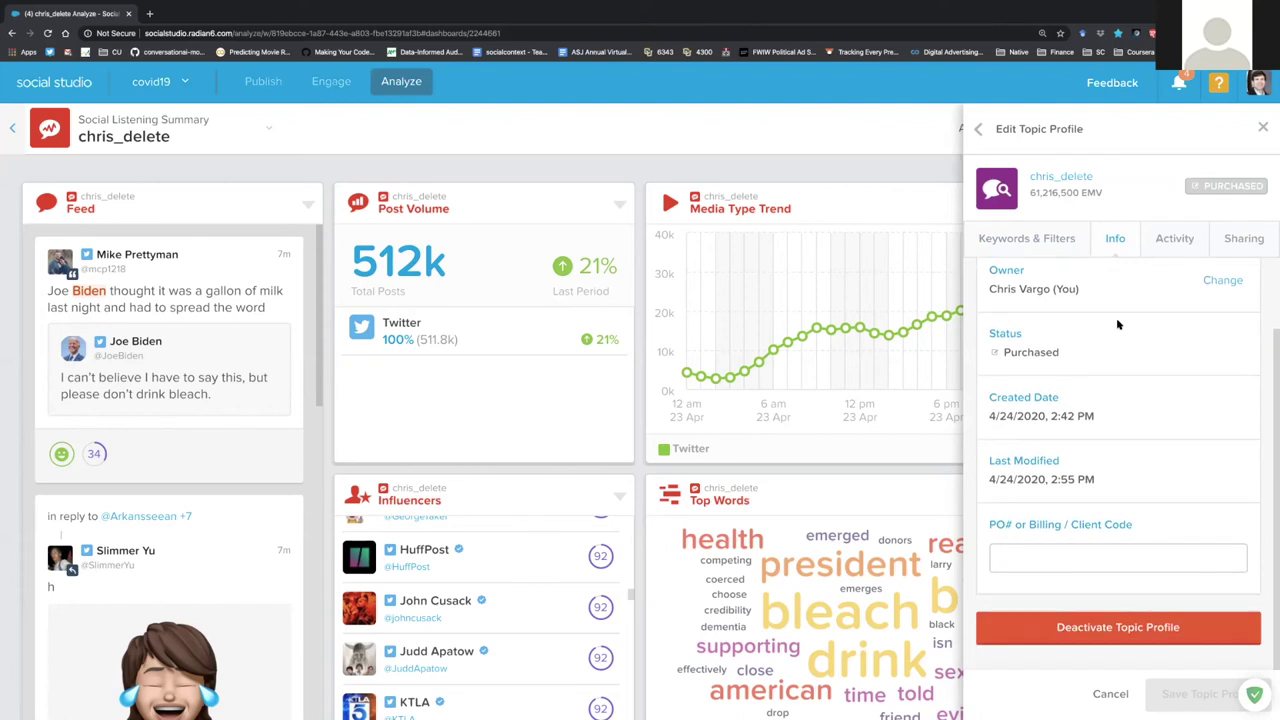
scroll(1116, 320, up, 2)
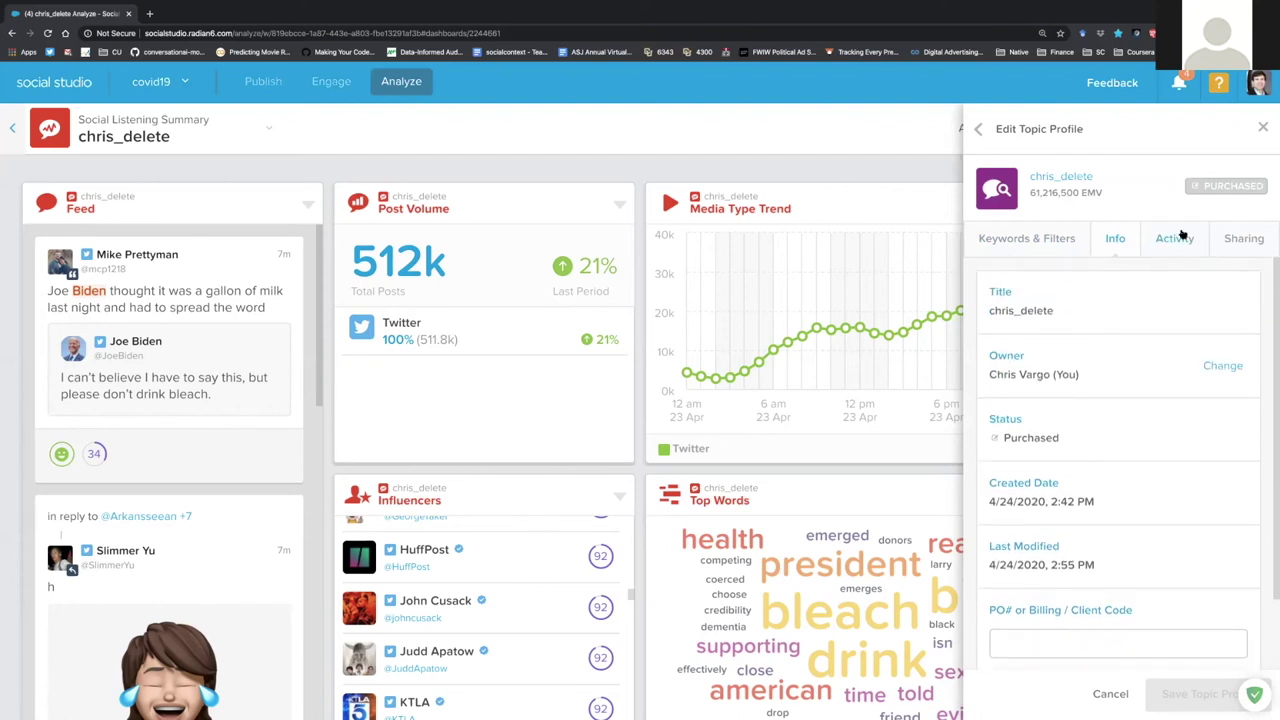
click(1244, 244)
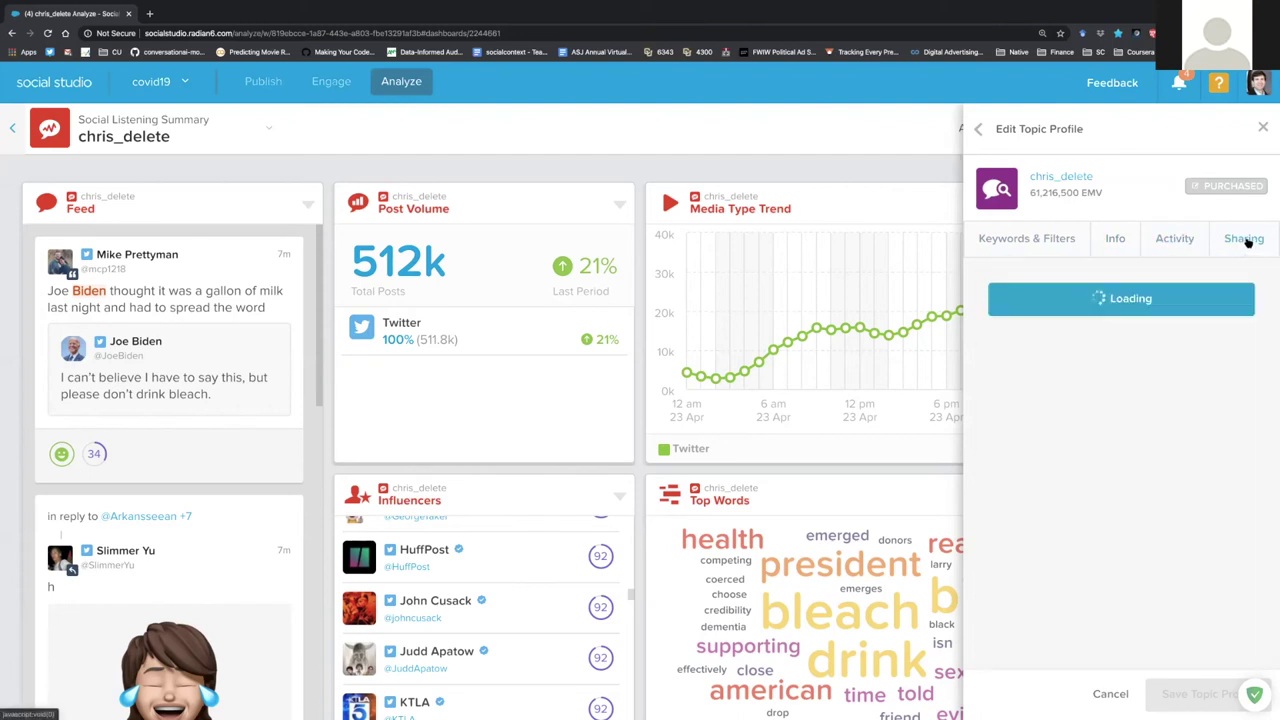
click(1114, 249)
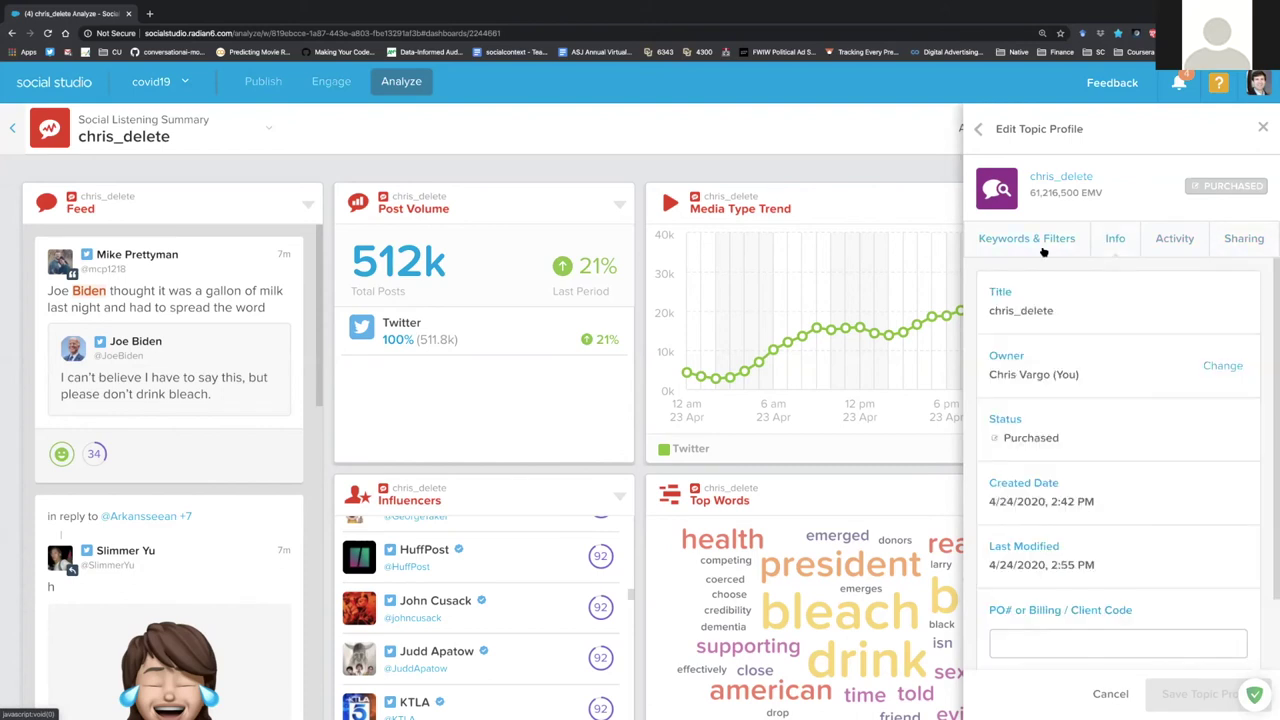
scroll(1092, 318, down, 1)
scroll(1094, 316, up, 1)
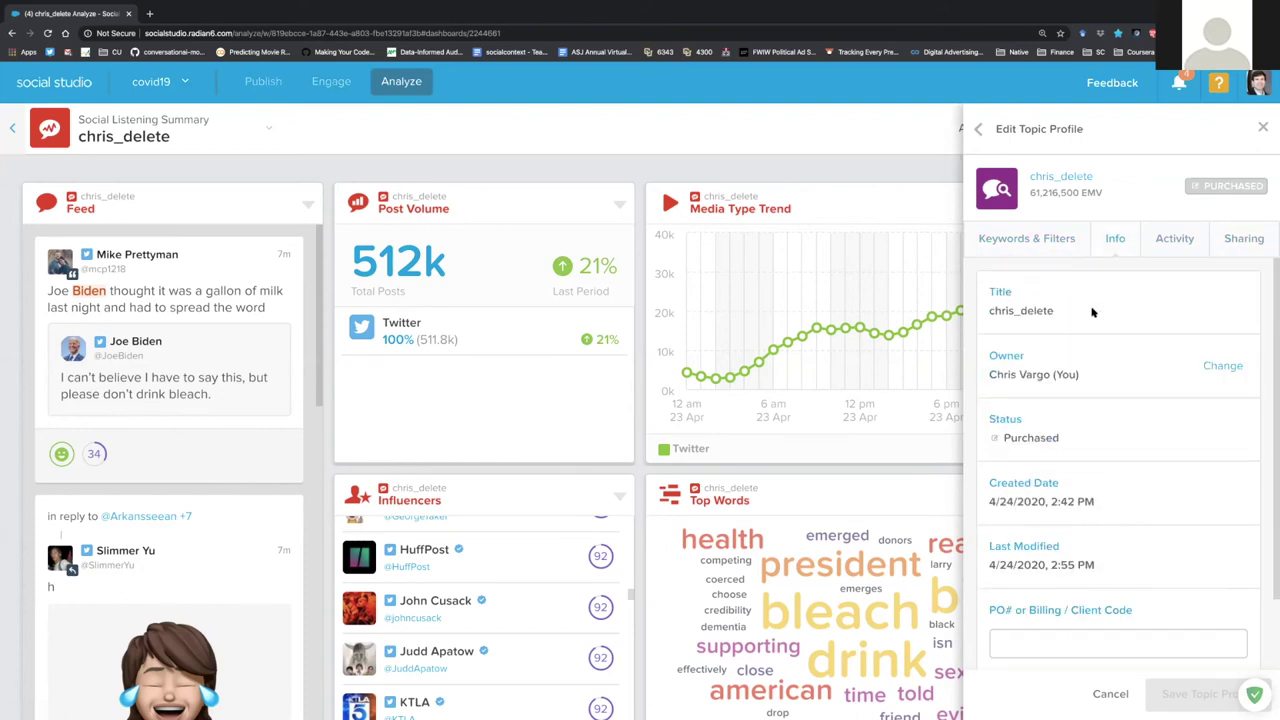
- Check the topic profile's keyword groups, activity and workspace sharing, and close the source editor without saving
click(1064, 243)
scroll(1090, 285, down, 2)
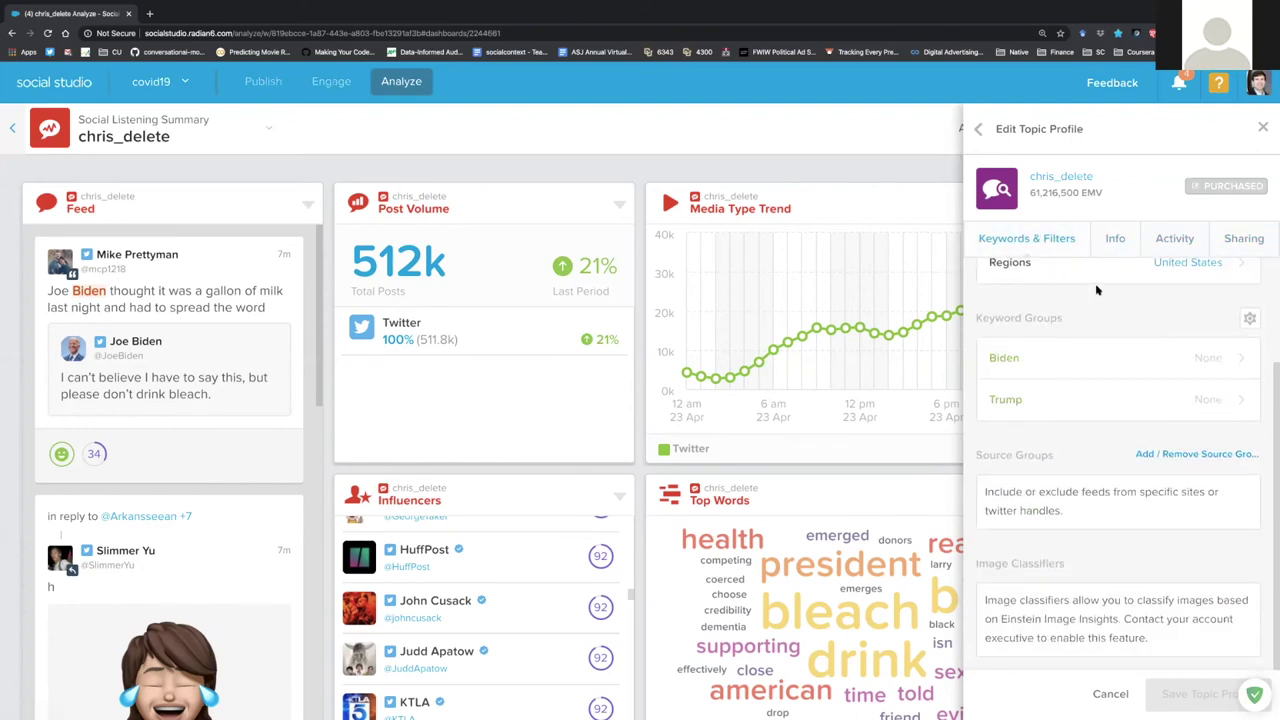
click(1112, 245)
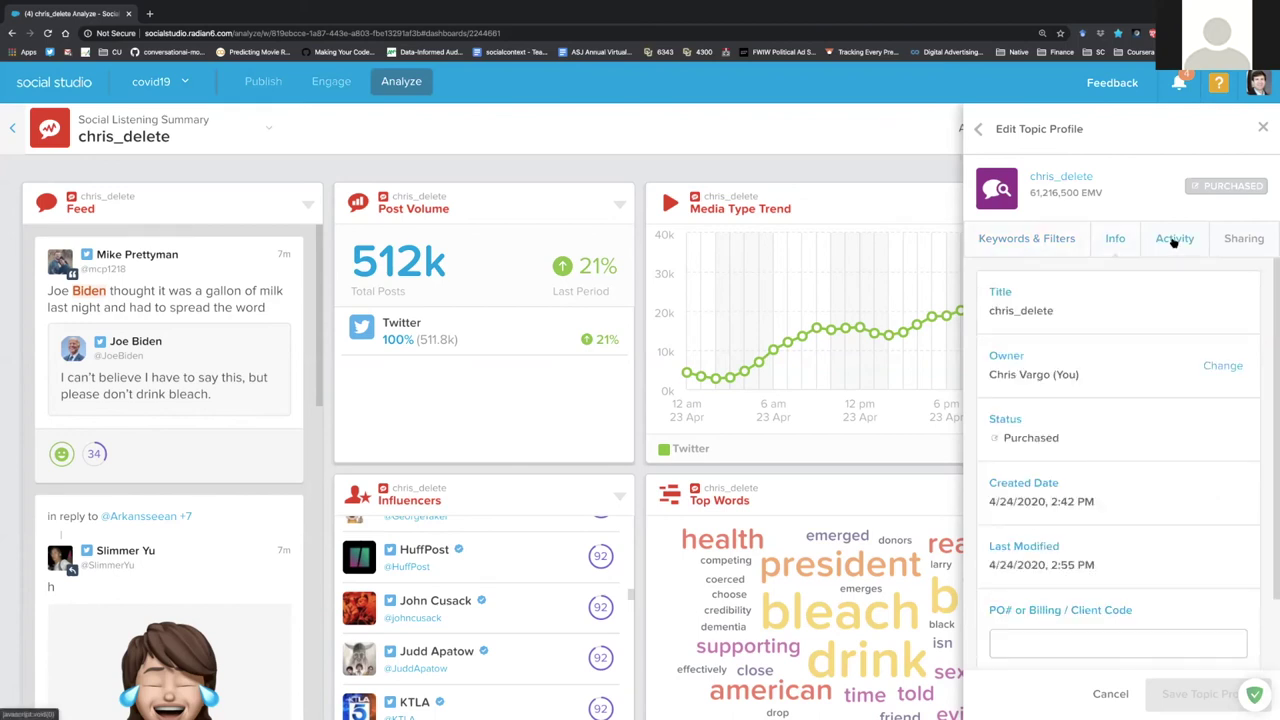
click(1176, 241)
click(1127, 242)
click(1241, 256)
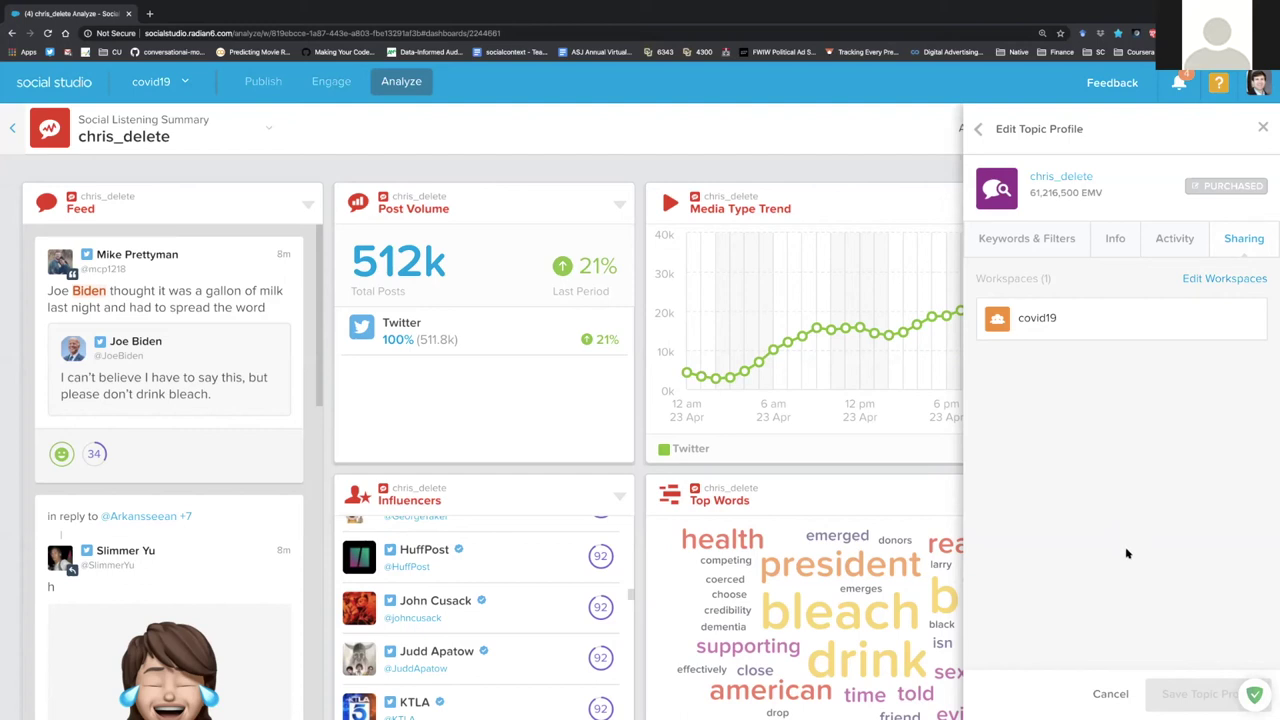
click(1115, 697)
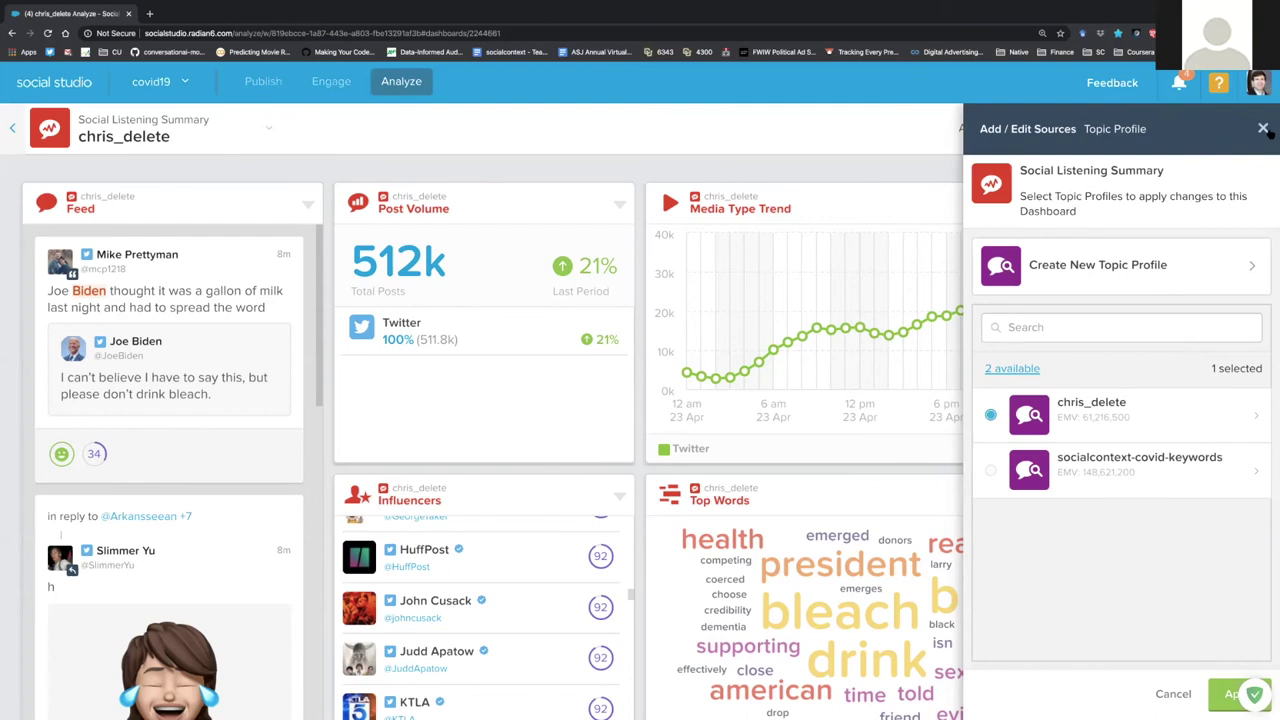
click(1263, 128)
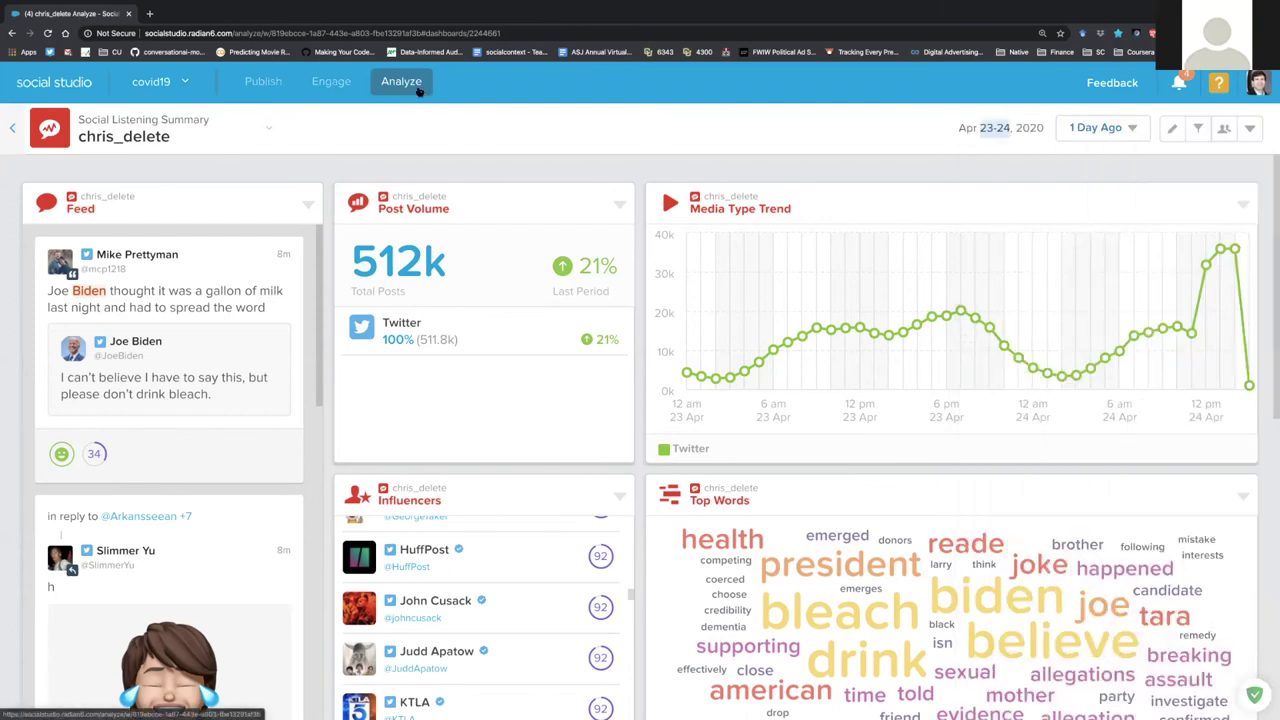
- Return to the Analyze gallery by removing the workspace and dashboard part of the web address
drag(288, 33, 722, 79)
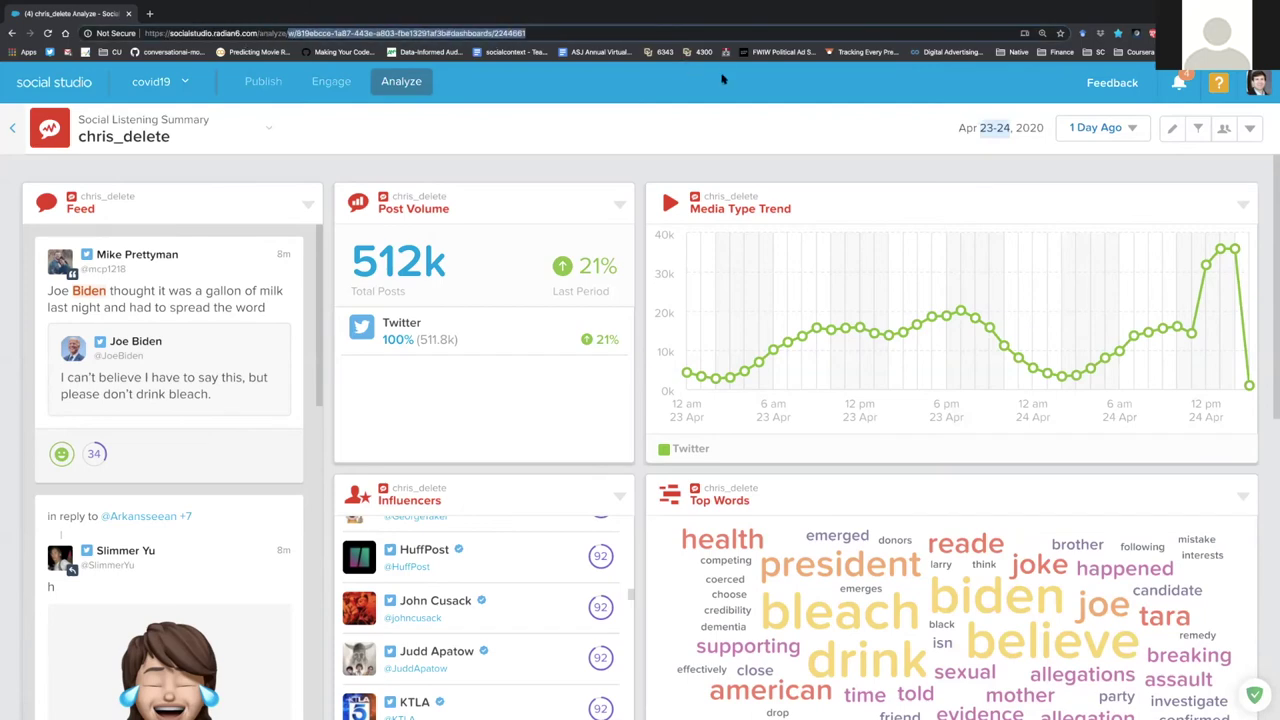
key(BackSpace)
key(Return)
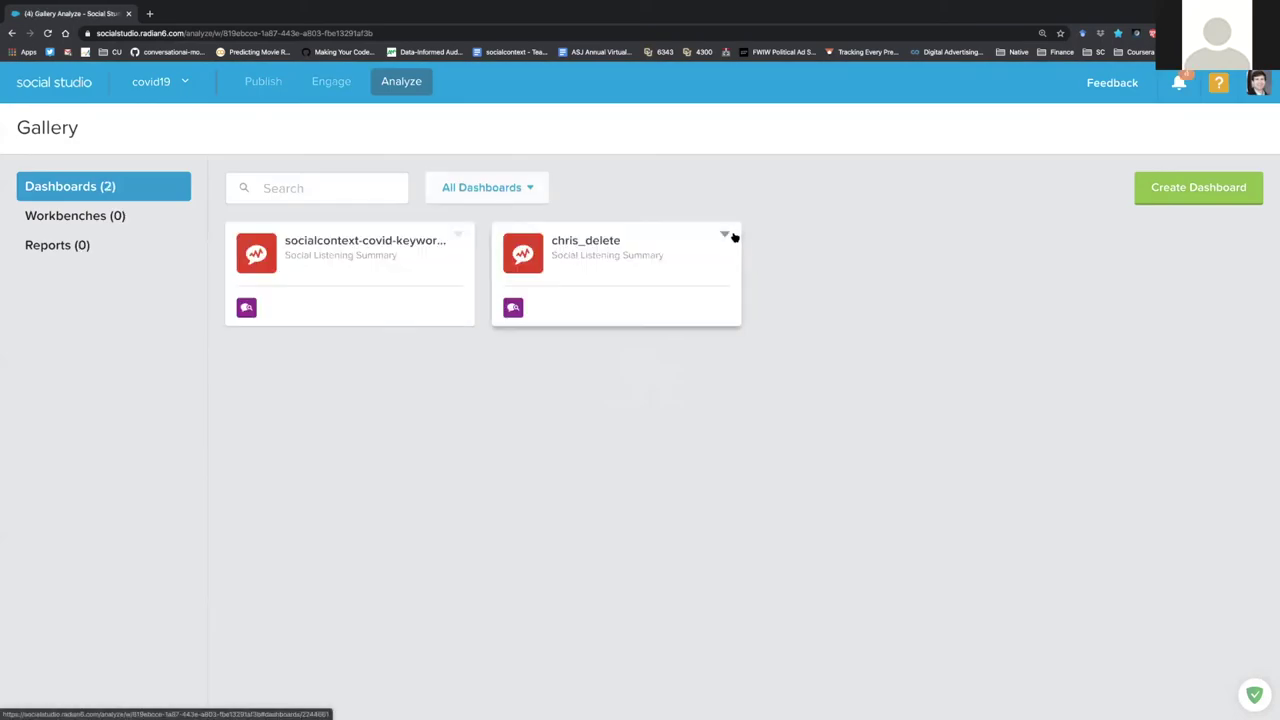
- Share the Biden and Trump dashboard in the gallery with the Entire Workspace and apply the setting
click(728, 236)
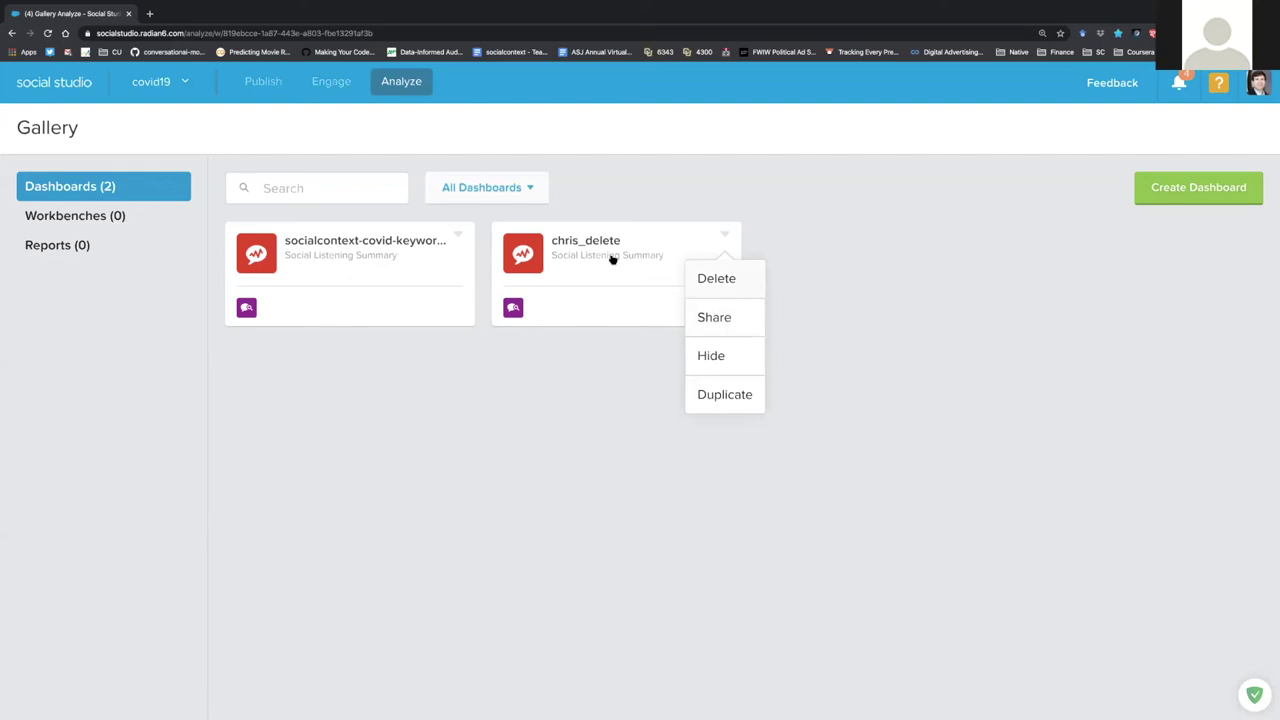
click(729, 321)
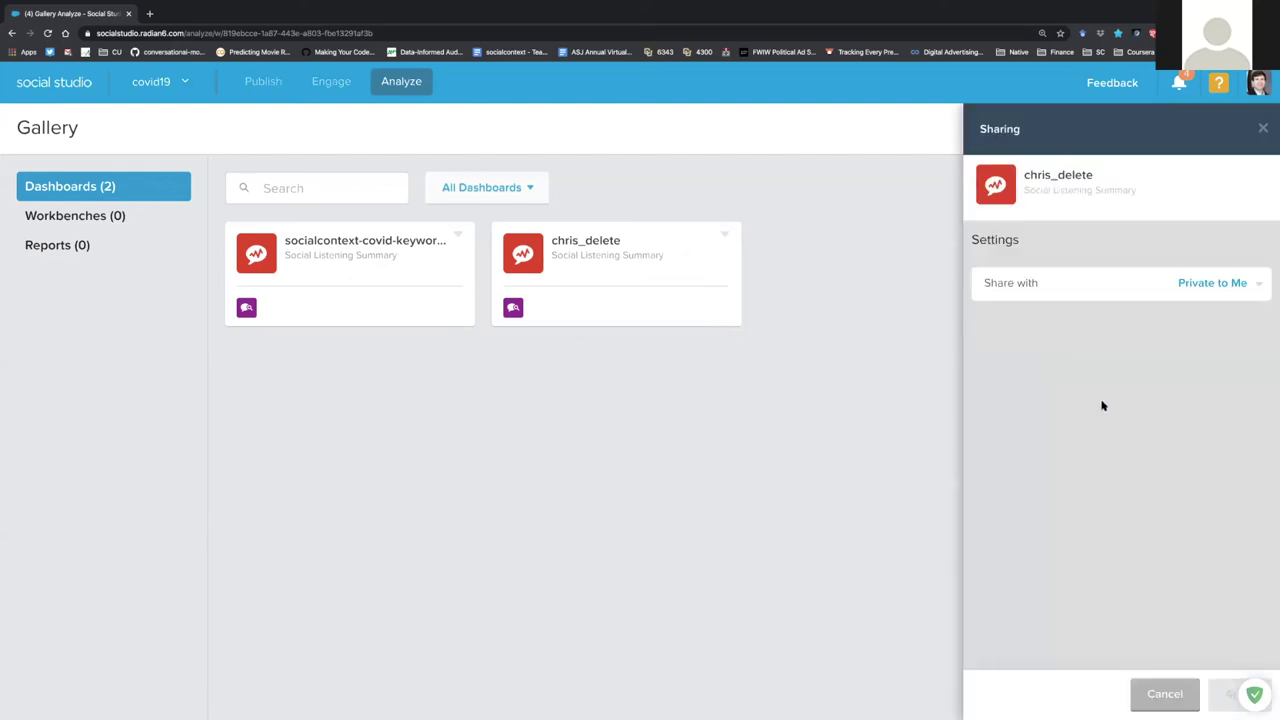
click(1256, 288)
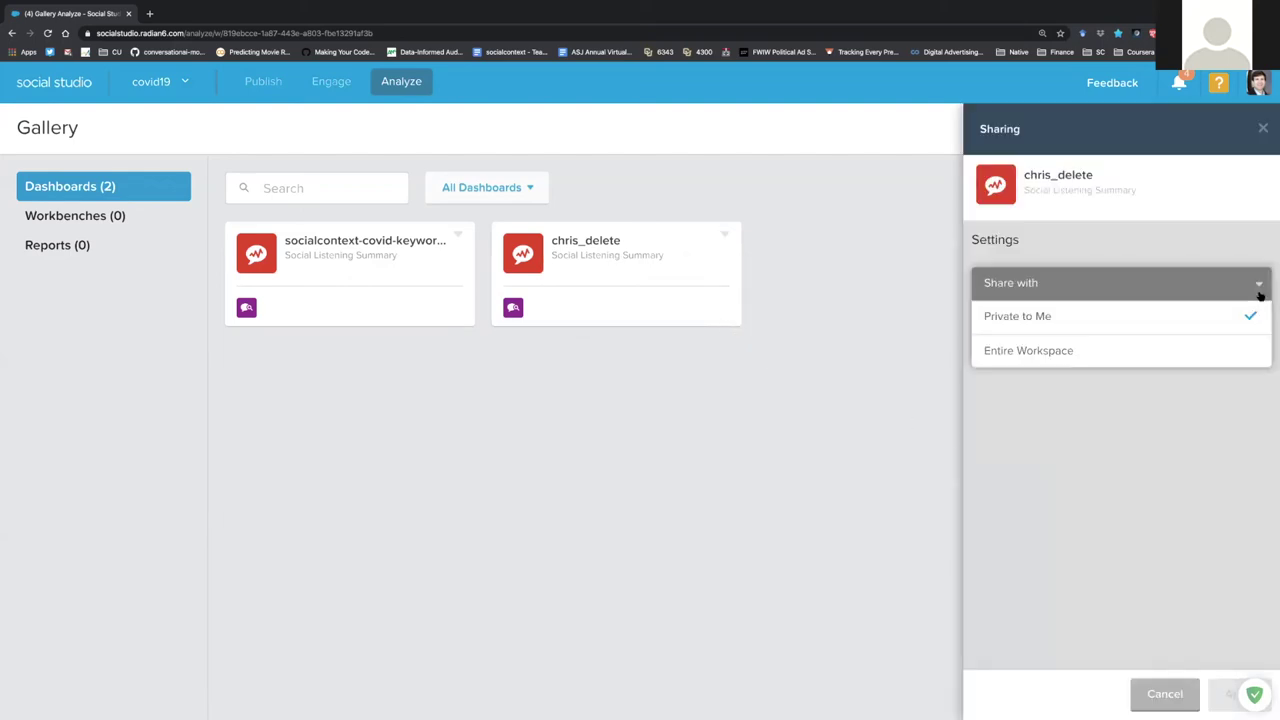
click(1222, 348)
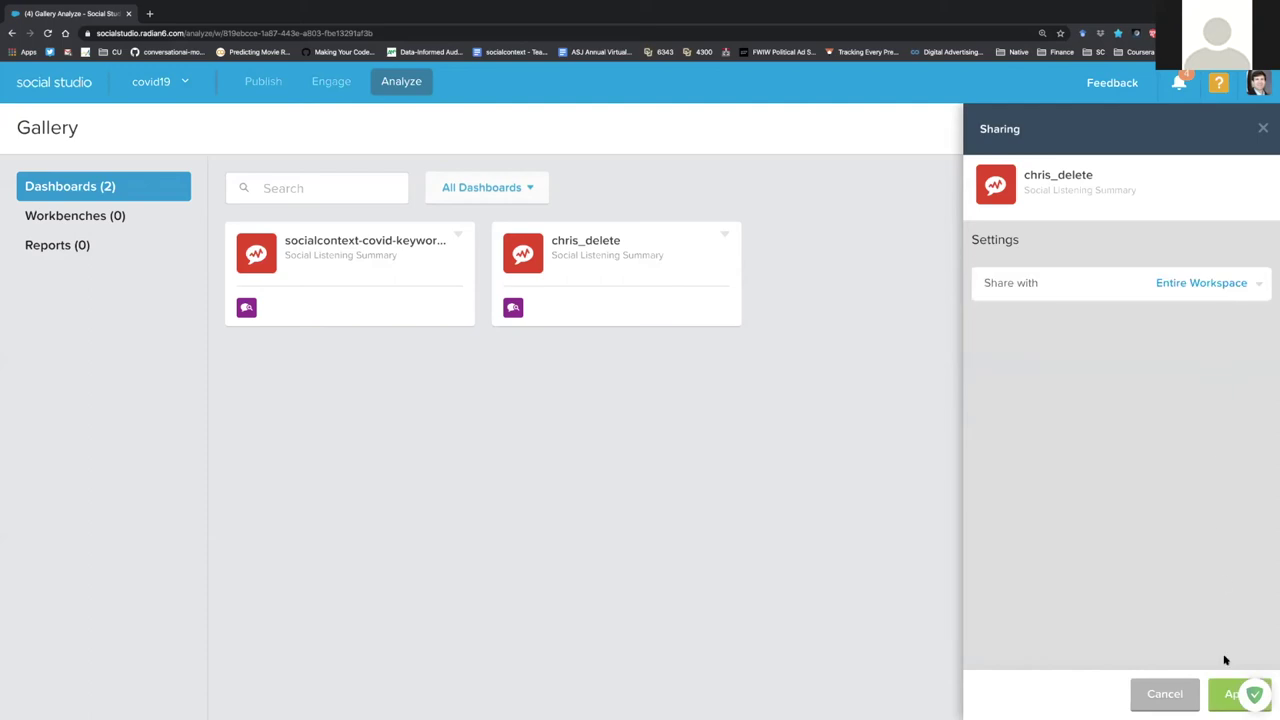
click(1228, 697)
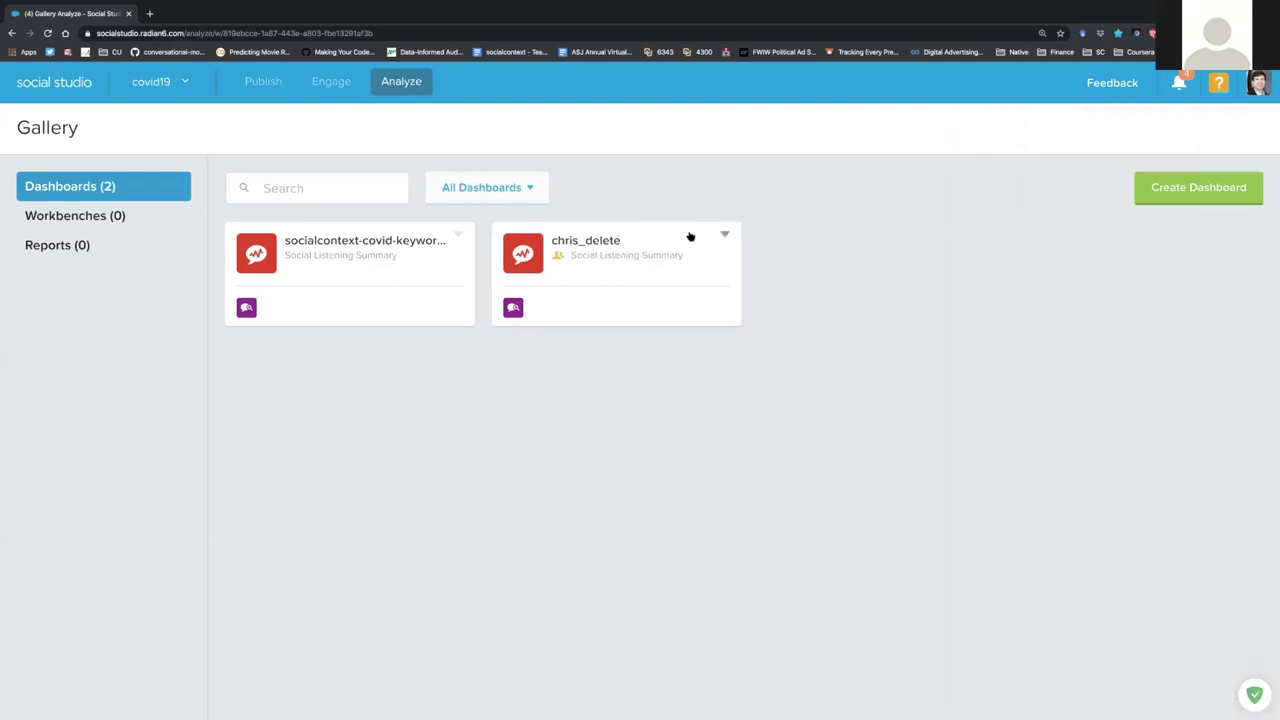
- Review the actions available for the Biden and Trump dashboard in the gallery
click(528, 189)
click(729, 237)
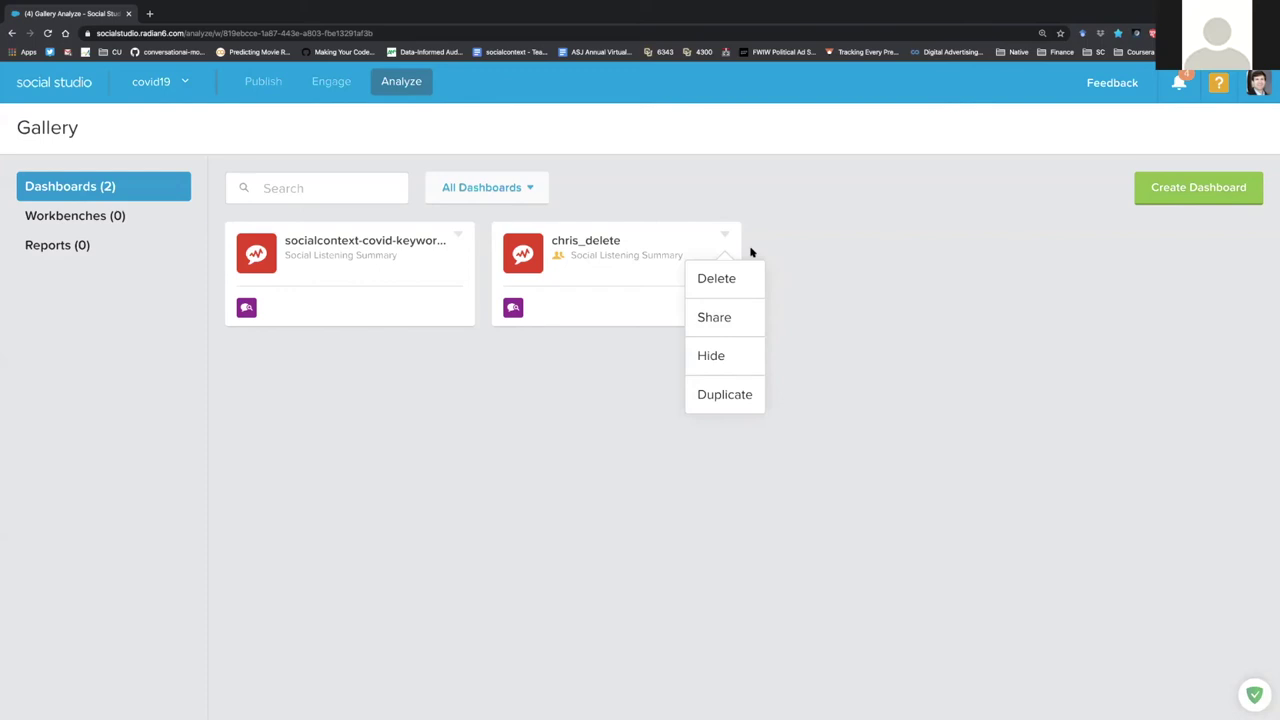
click(130, 176)
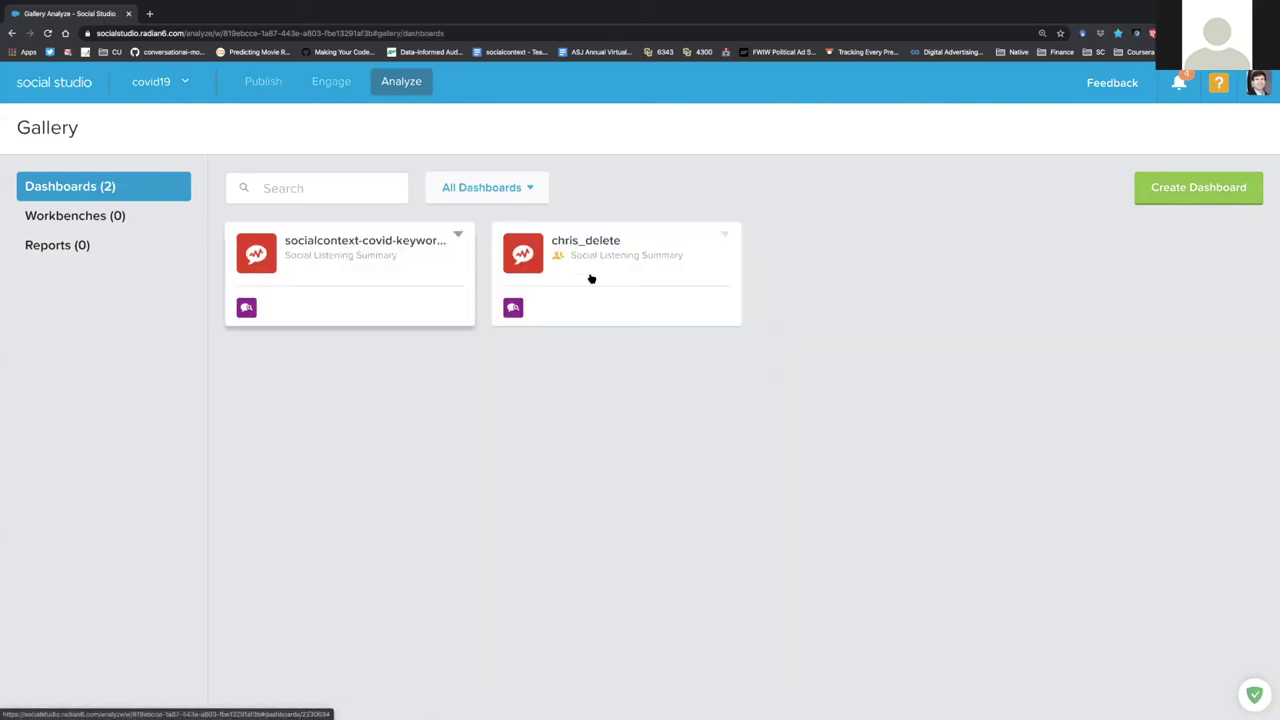
click(729, 236)
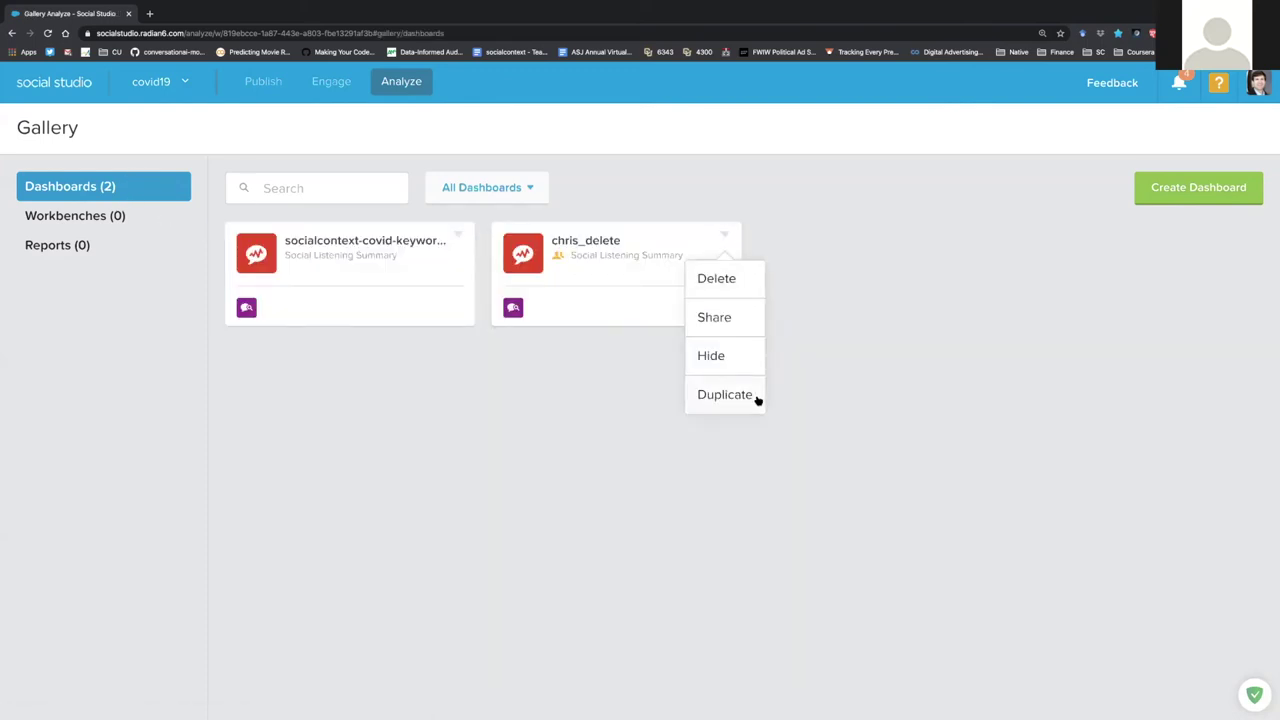
- Go to the organization's Admin area and examine the list of all Topic Profiles
click(1258, 84)
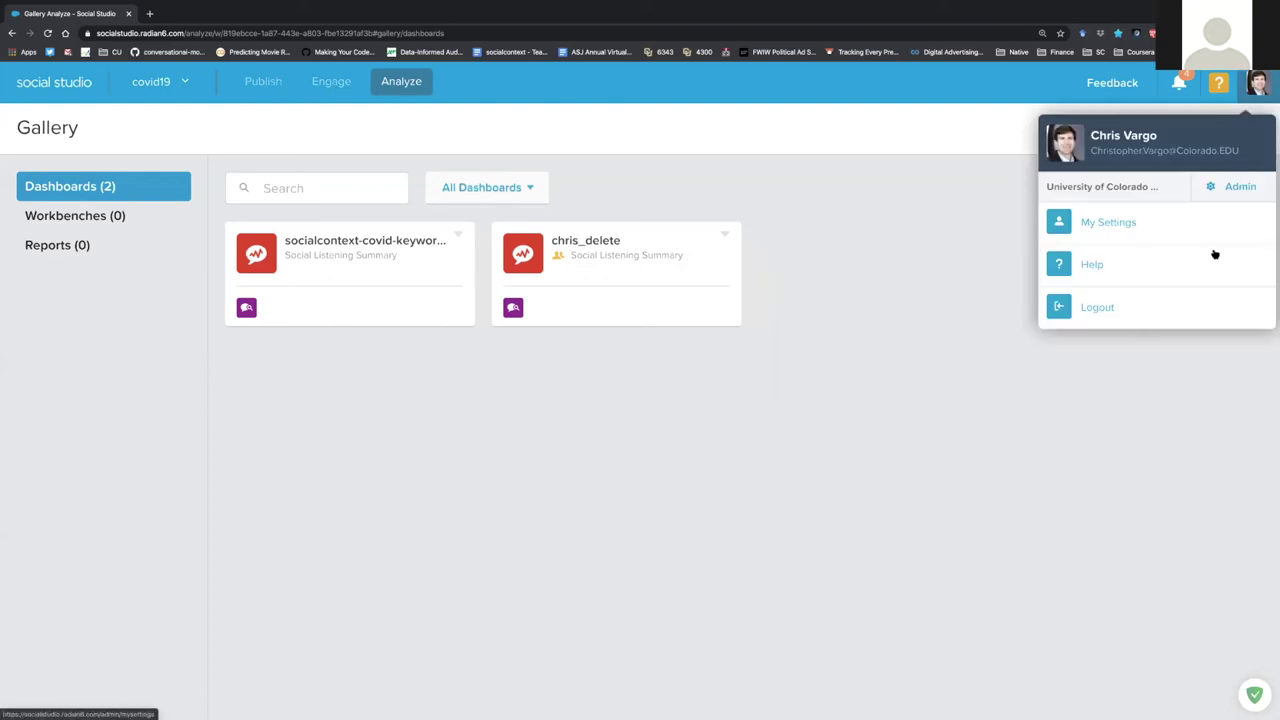
click(1240, 188)
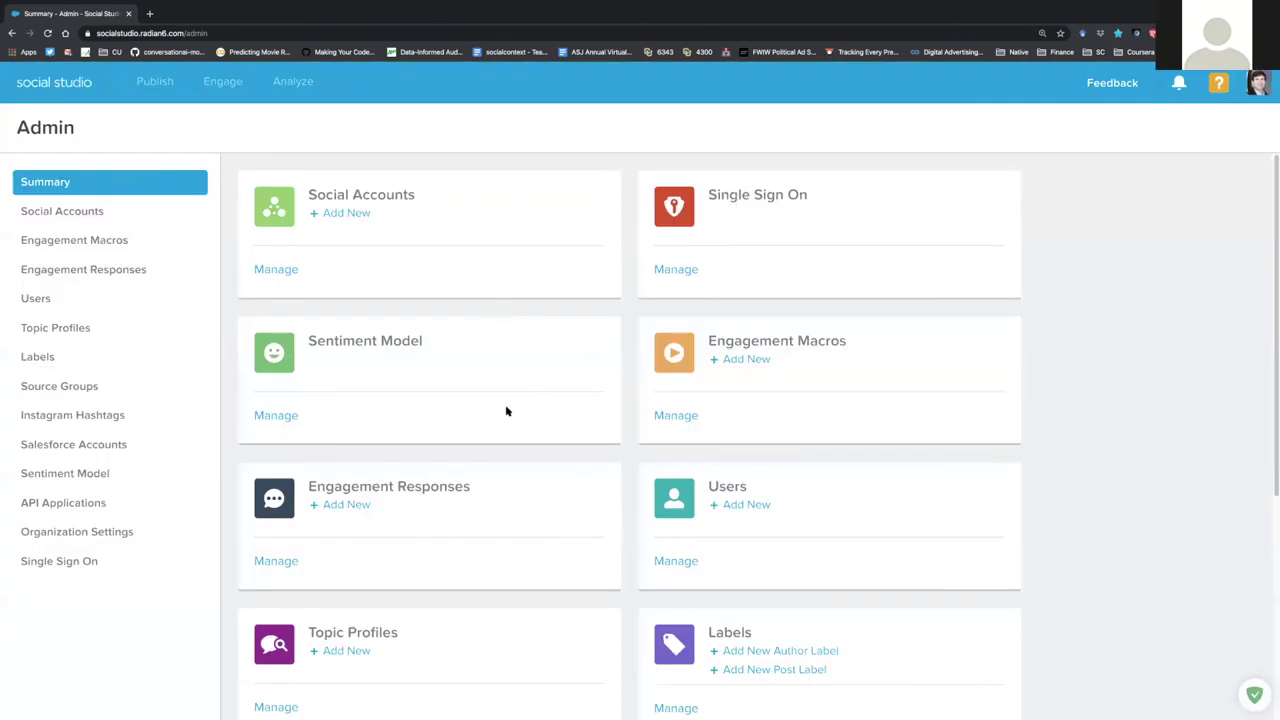
scroll(414, 557, down, 2)
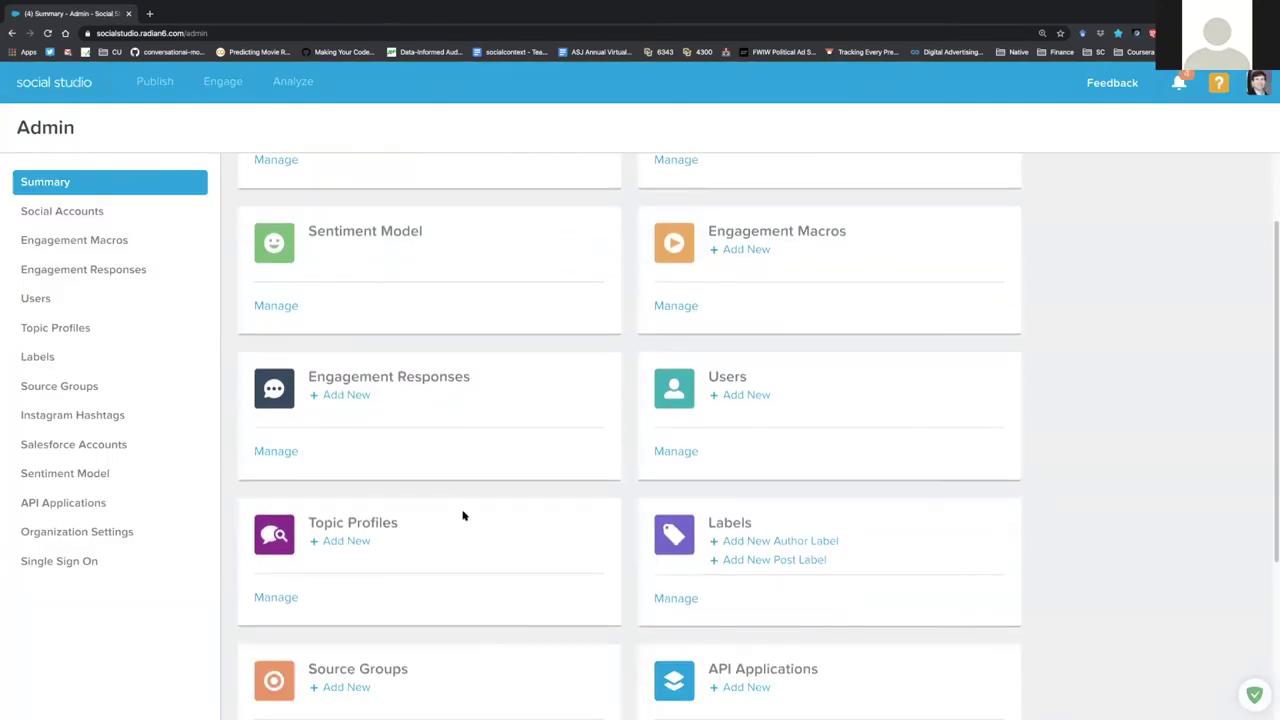
click(276, 598)
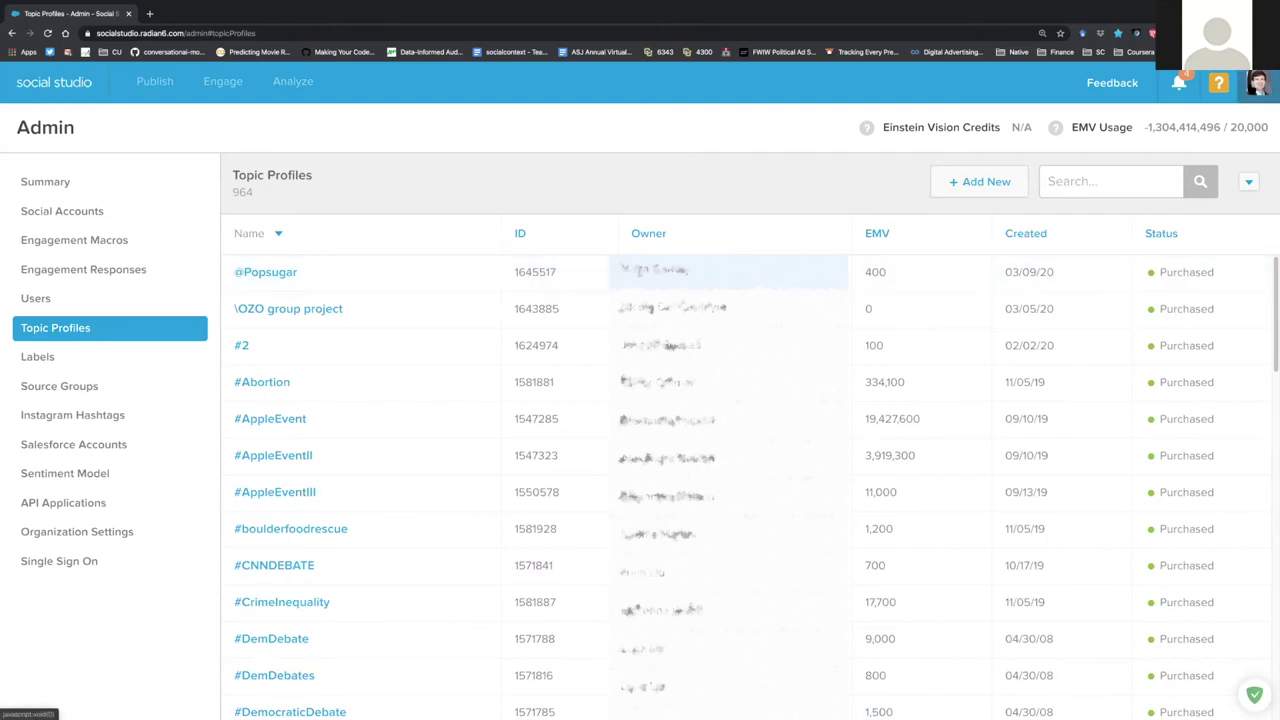
- Reopen the Biden and Trump dashboard from the Analyze gallery and set its date range to 30 Days Ago
click(1257, 85)
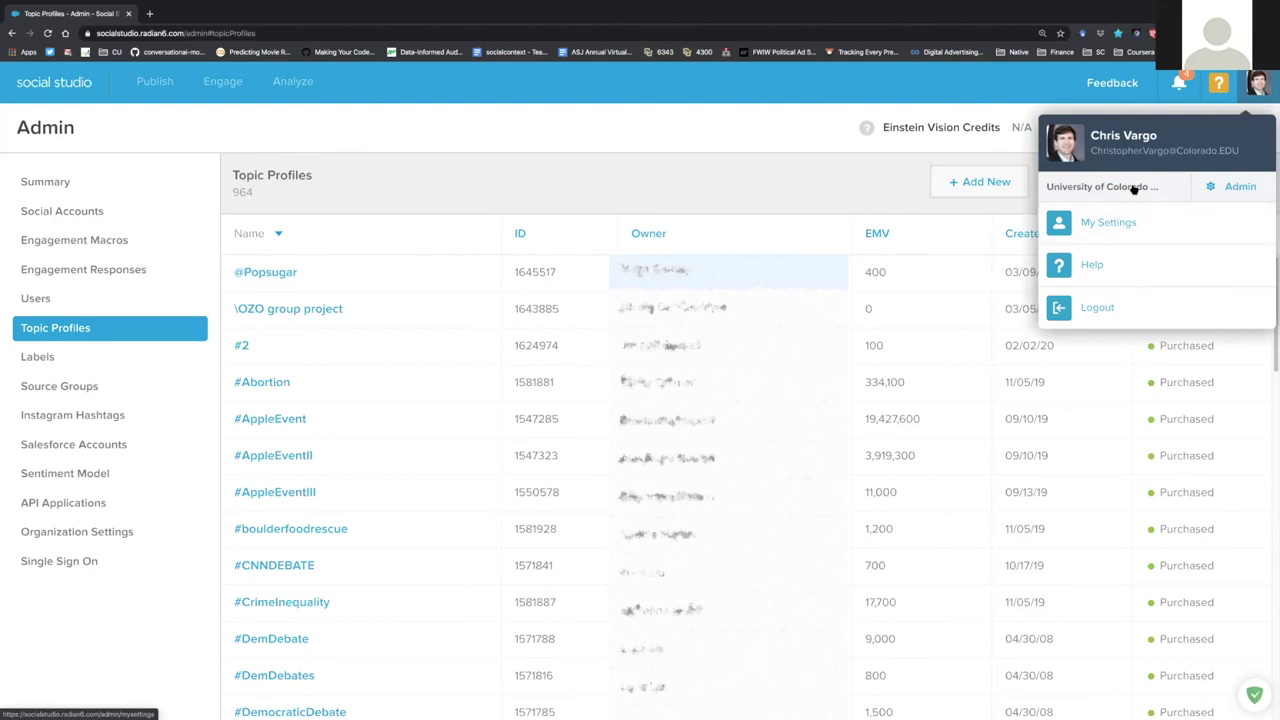
click(309, 86)
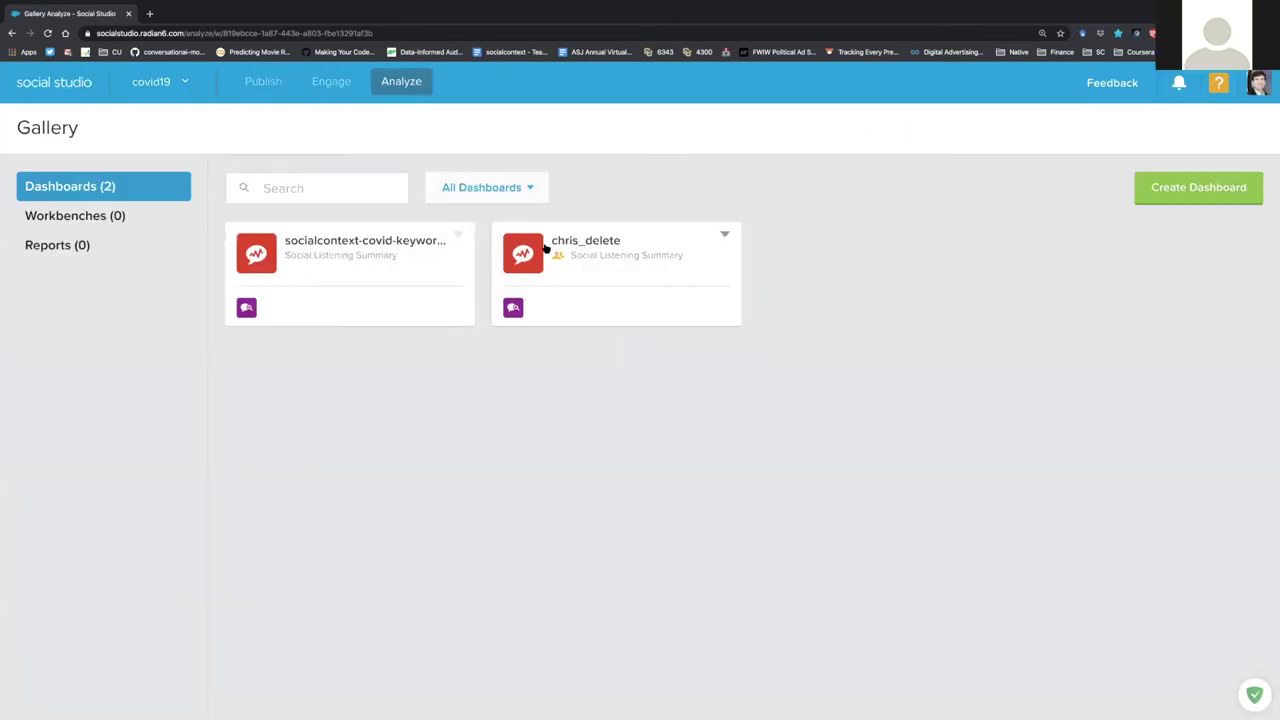
click(547, 247)
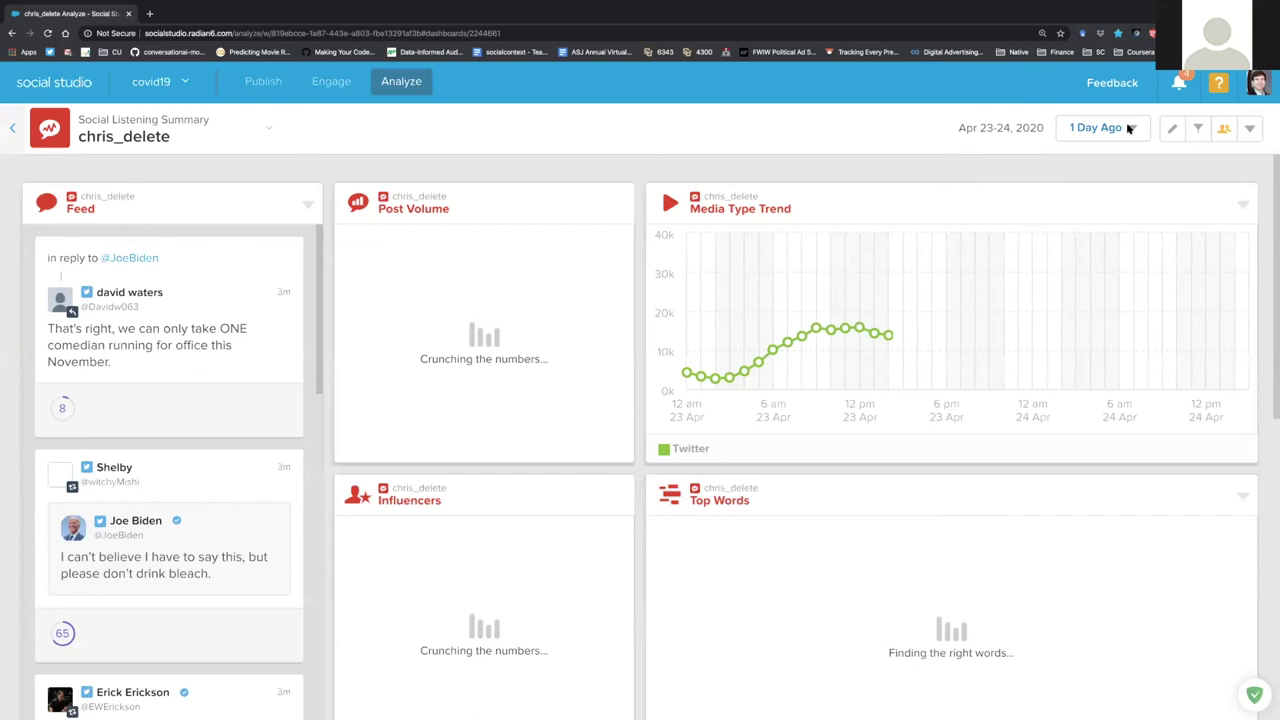
click(1130, 128)
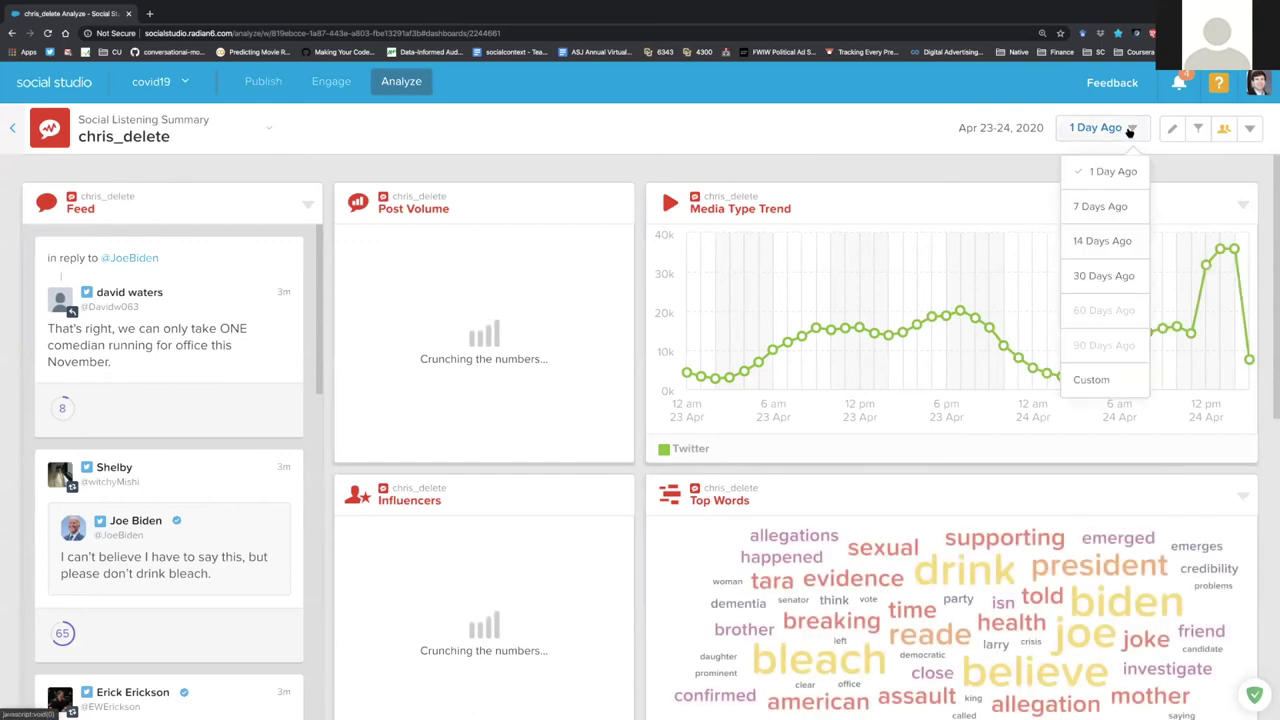
click(1100, 277)
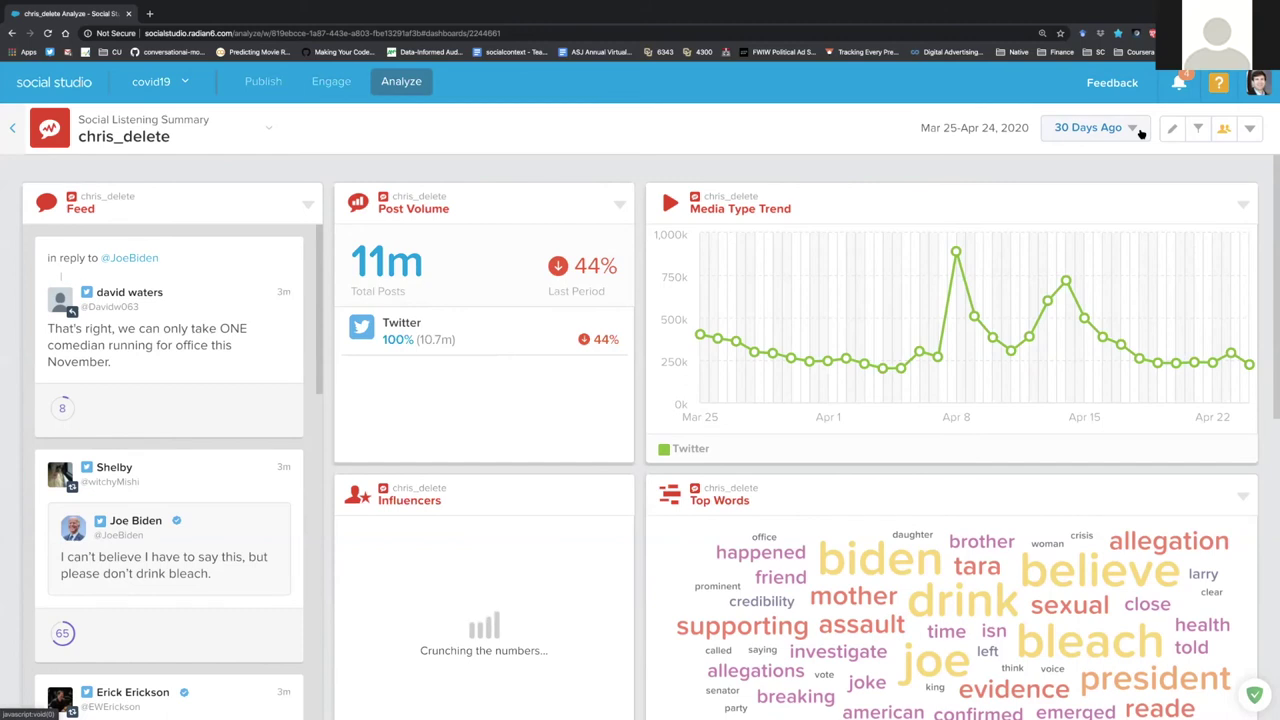
- Browse the custom date range calendar back to May 2019 and cancel without choosing dates
click(1141, 133)
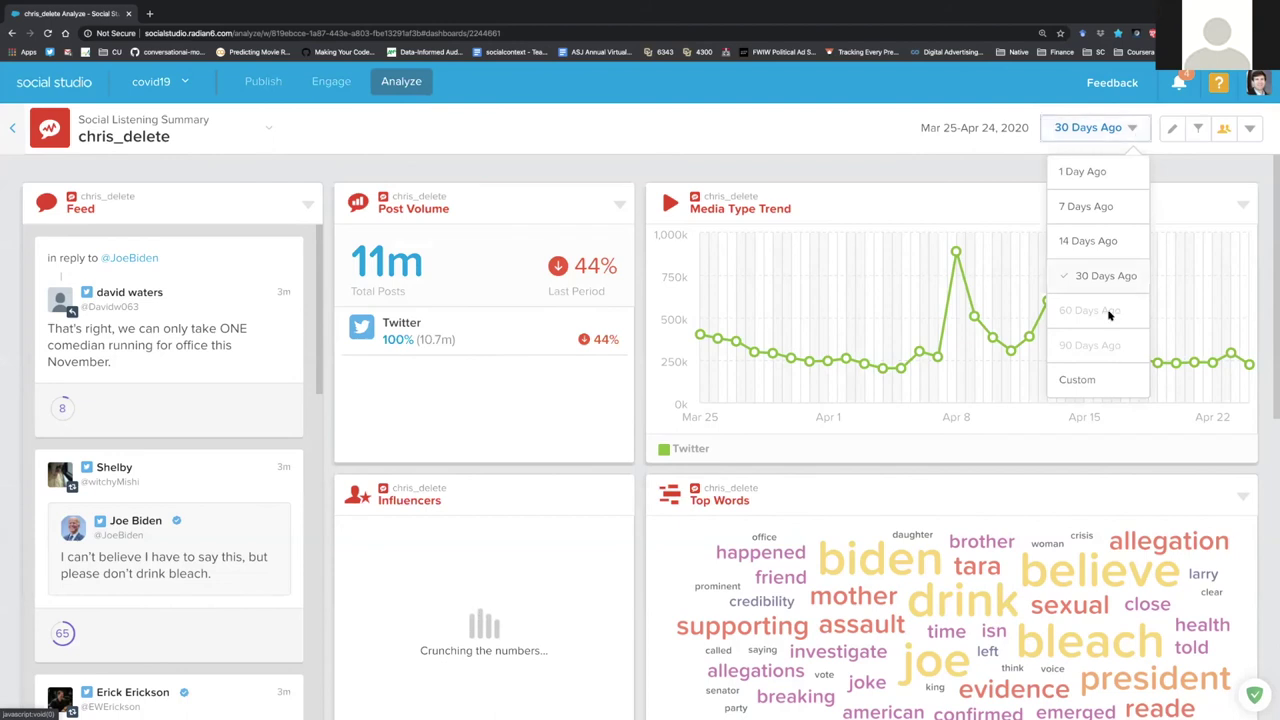
click(1092, 380)
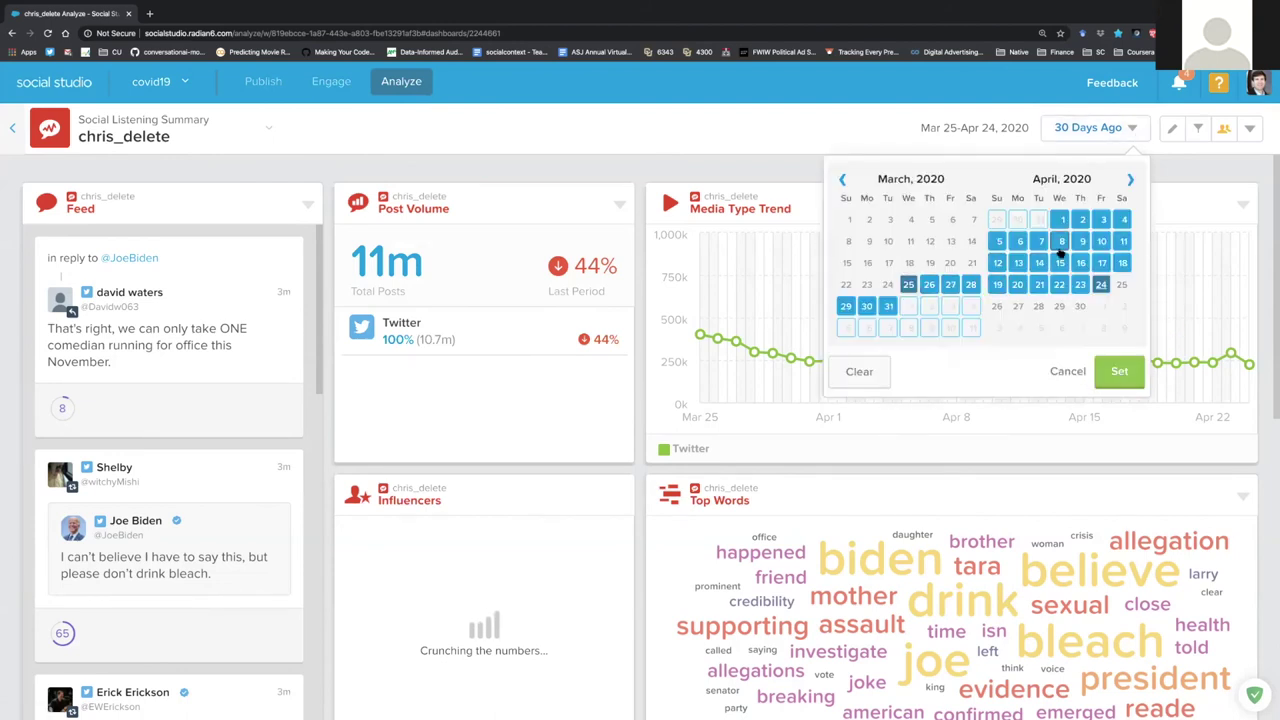
click(1134, 136)
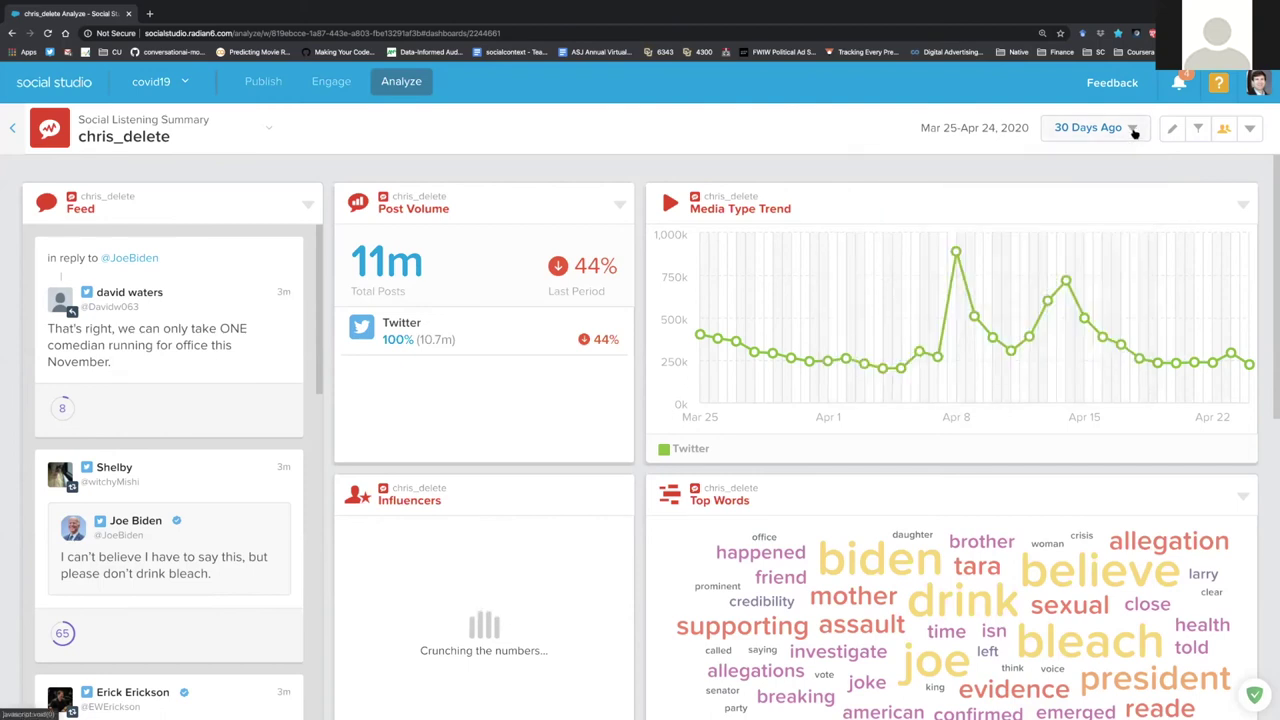
click(1134, 132)
click(1093, 381)
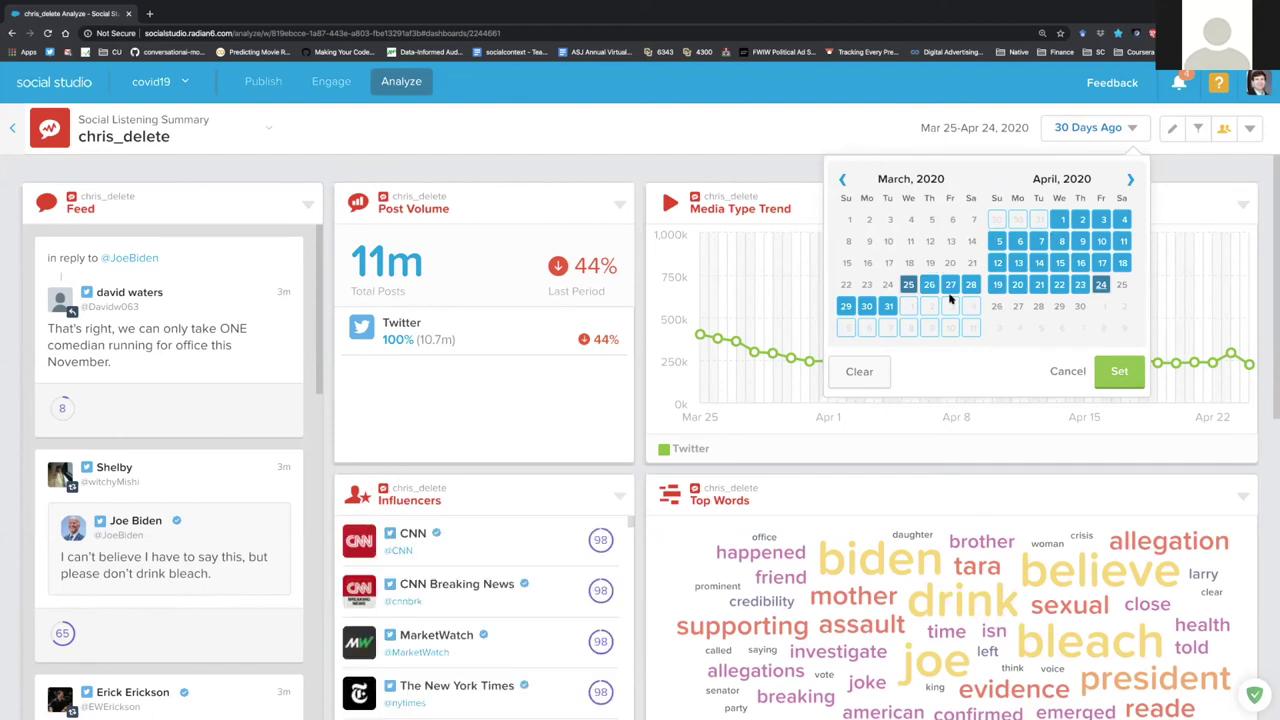
click(842, 178)
click(842, 178)
click(842, 178)
click(842, 178)
click(842, 178)
click(842, 178)
click(842, 178)
click(840, 178)
click(840, 178)
click(840, 178)
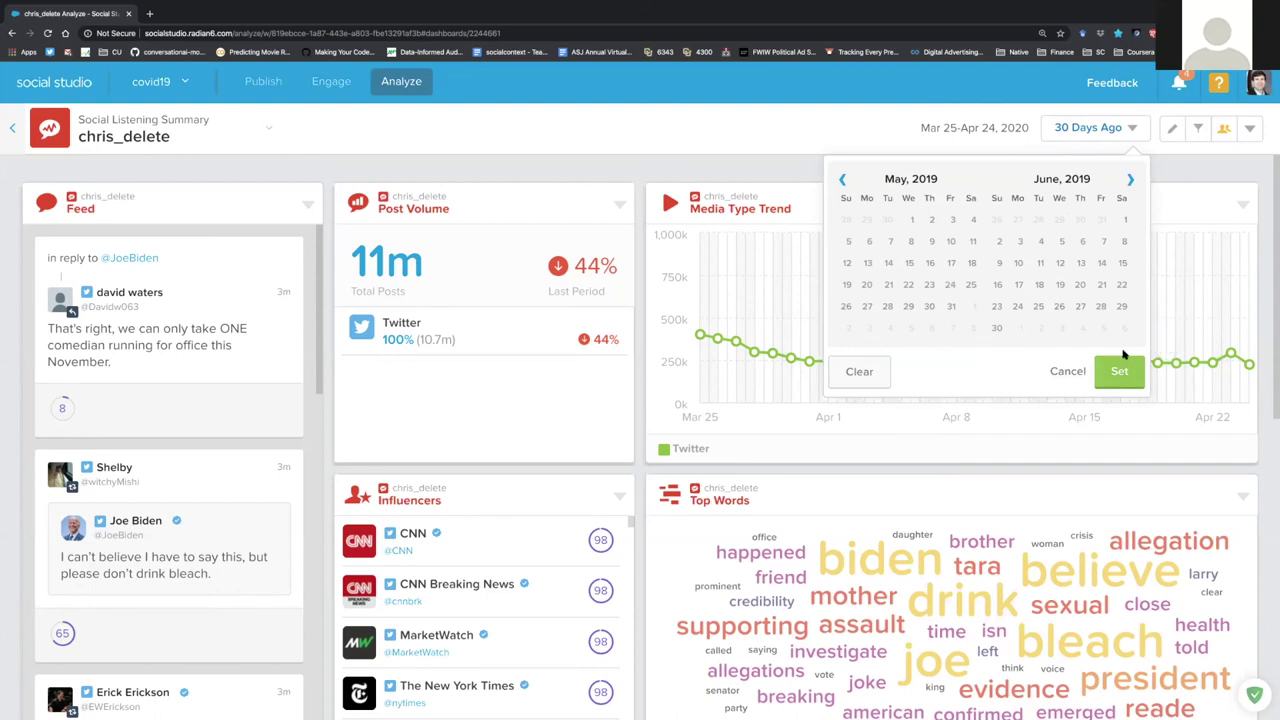
click(1066, 371)
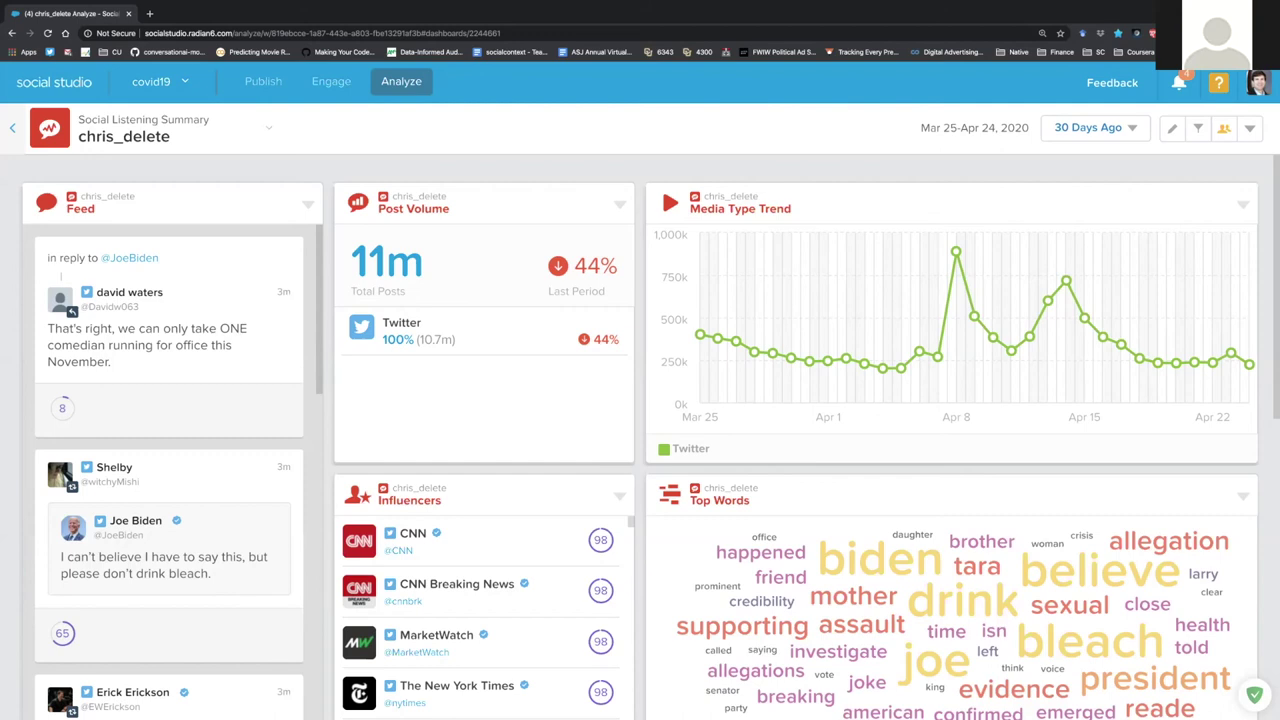
- Set the dashboard's Keyword Groups filter to Any so both Biden and Trump are included, apply it and close the filter
mouse_move(1031, 251)
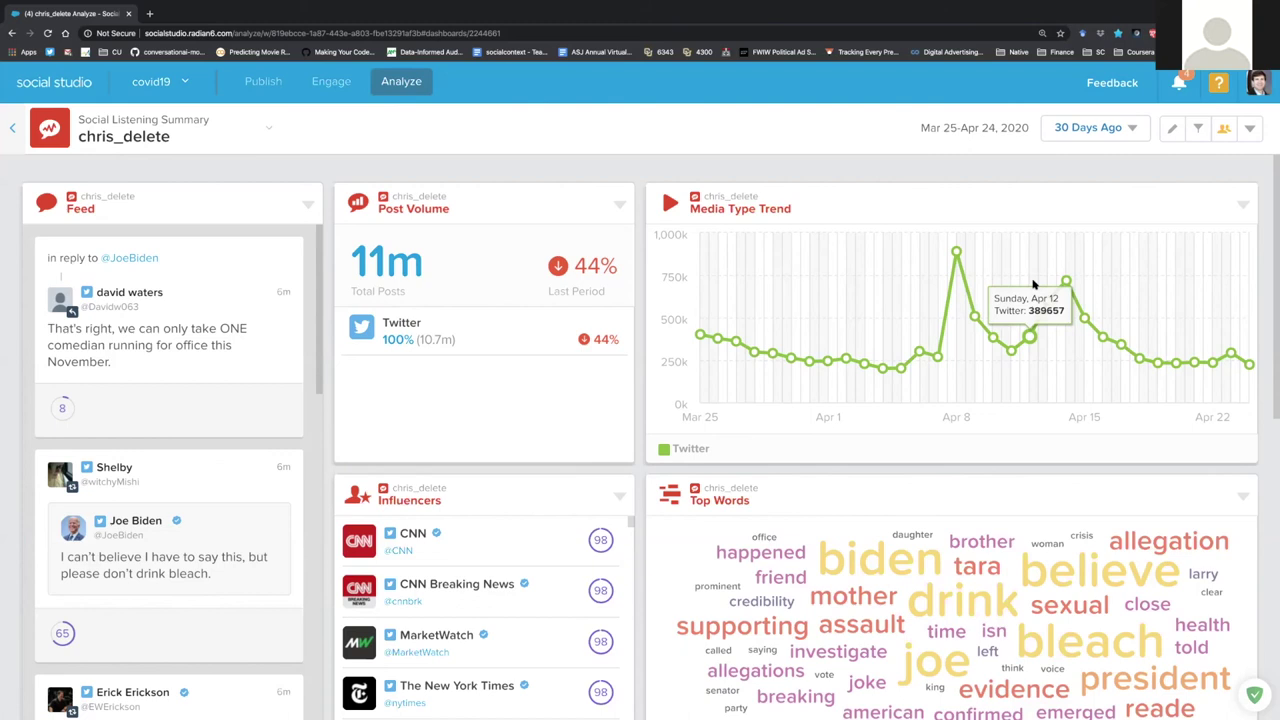
click(1199, 128)
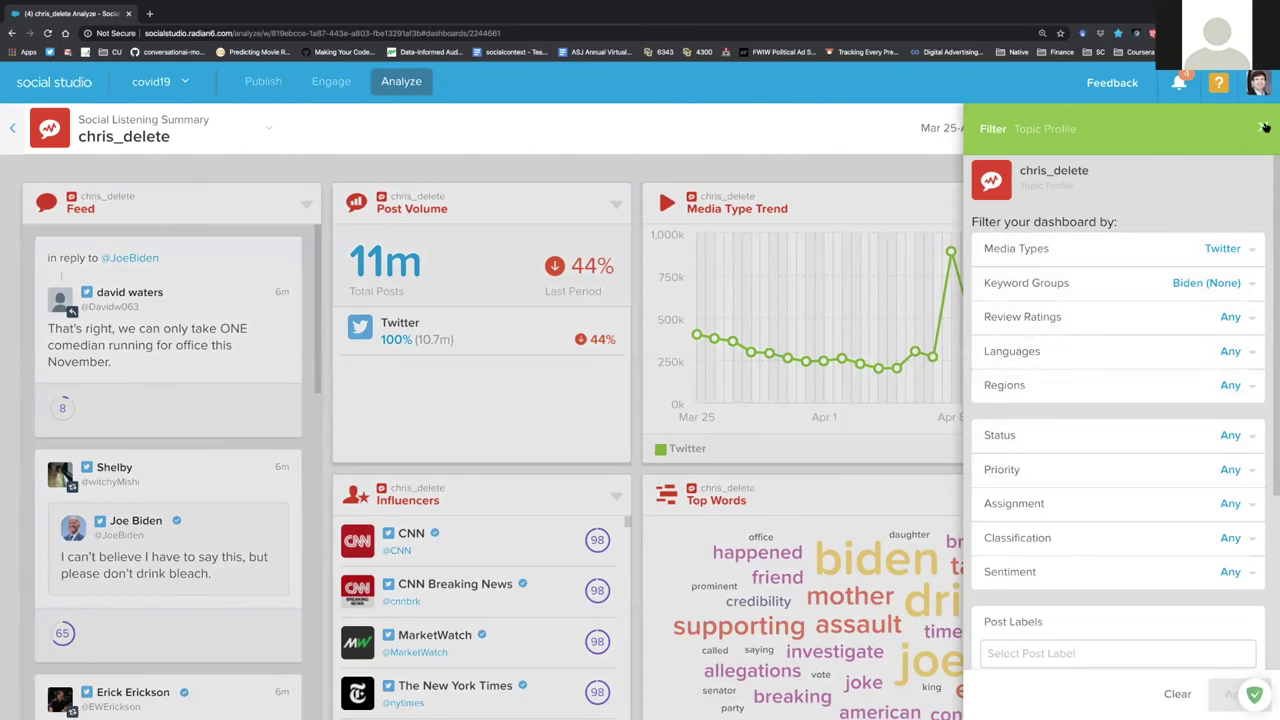
click(1249, 284)
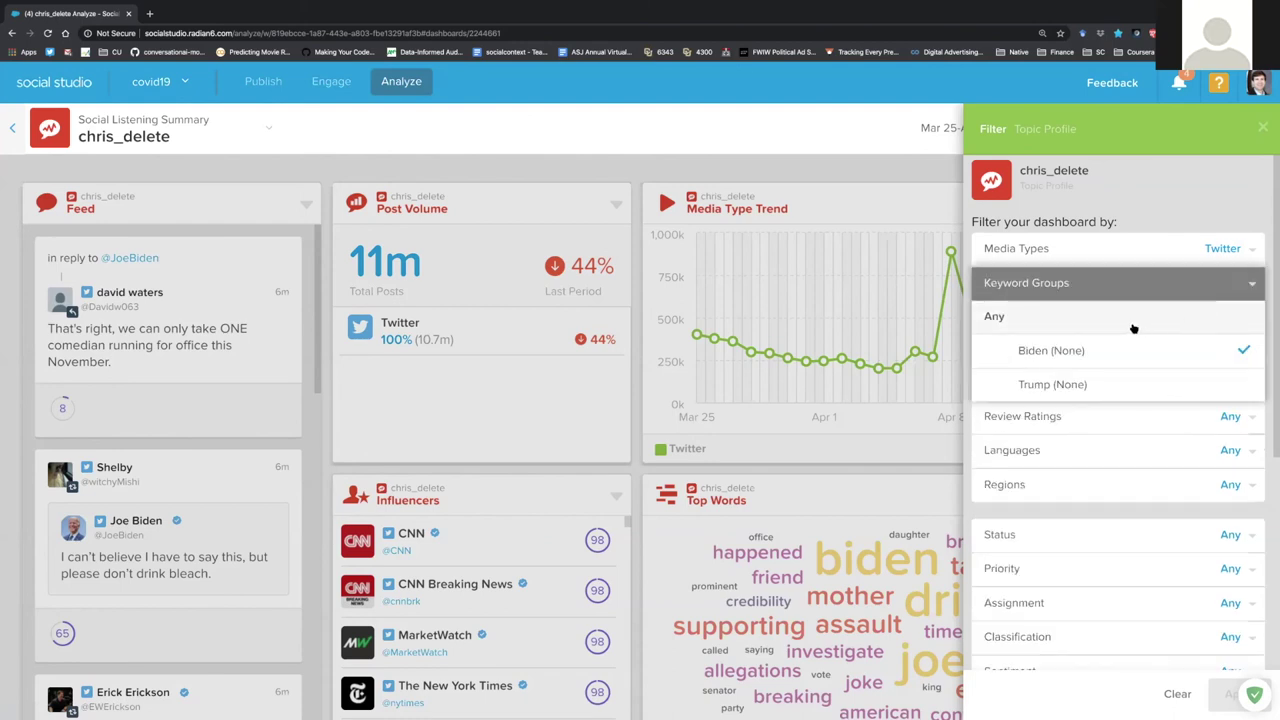
click(1017, 320)
click(1229, 697)
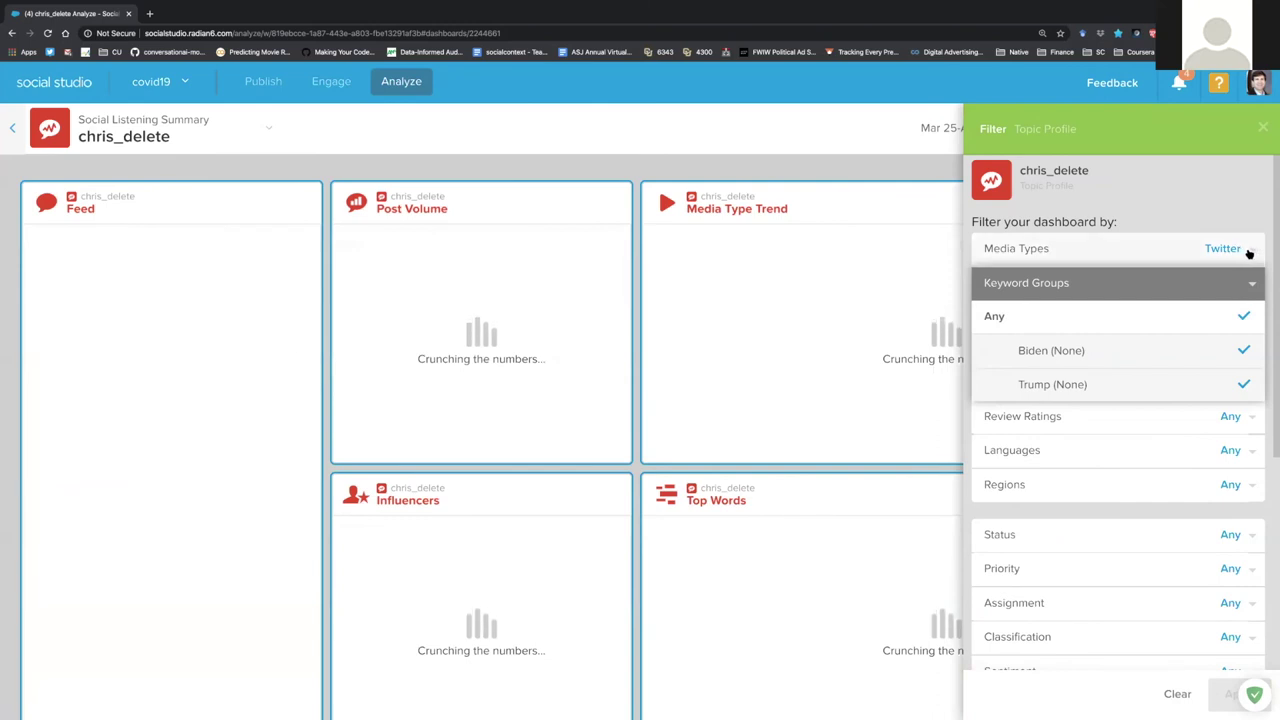
click(1263, 129)
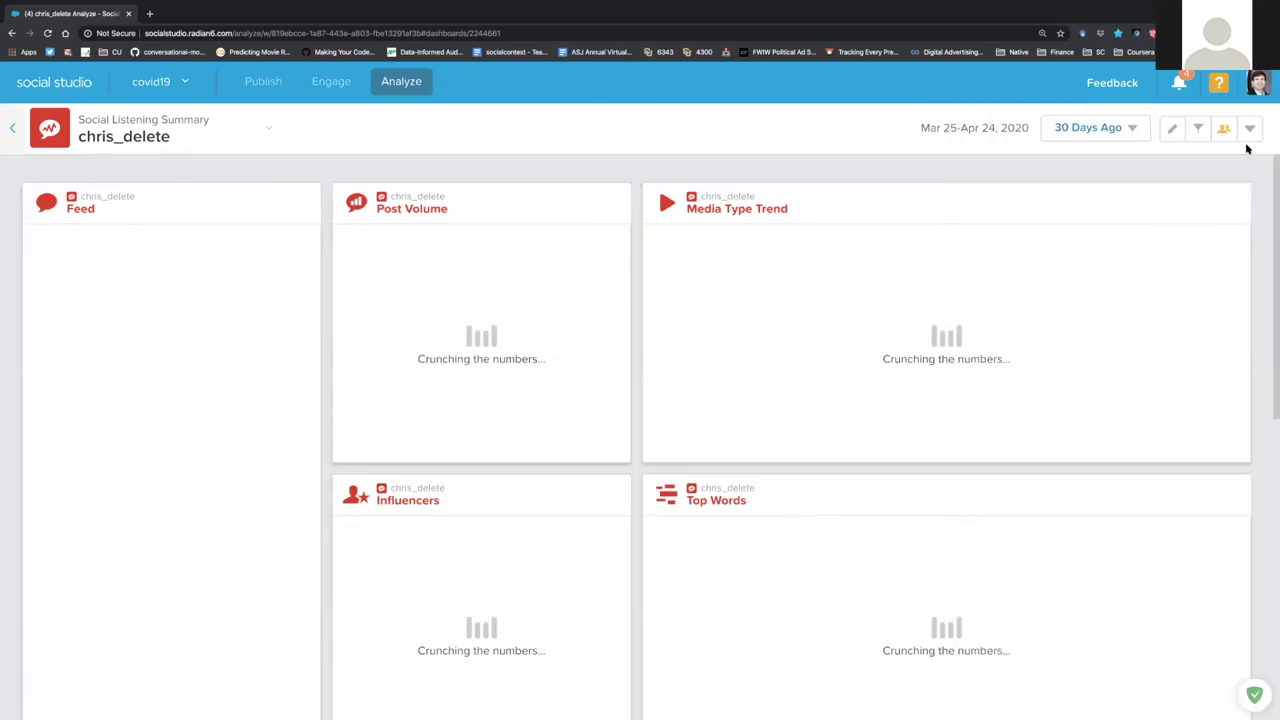
- Open the dashboard's currently selected topic profile for editing through Bulk Edit Sources and delete its Biden keyword group
click(1249, 129)
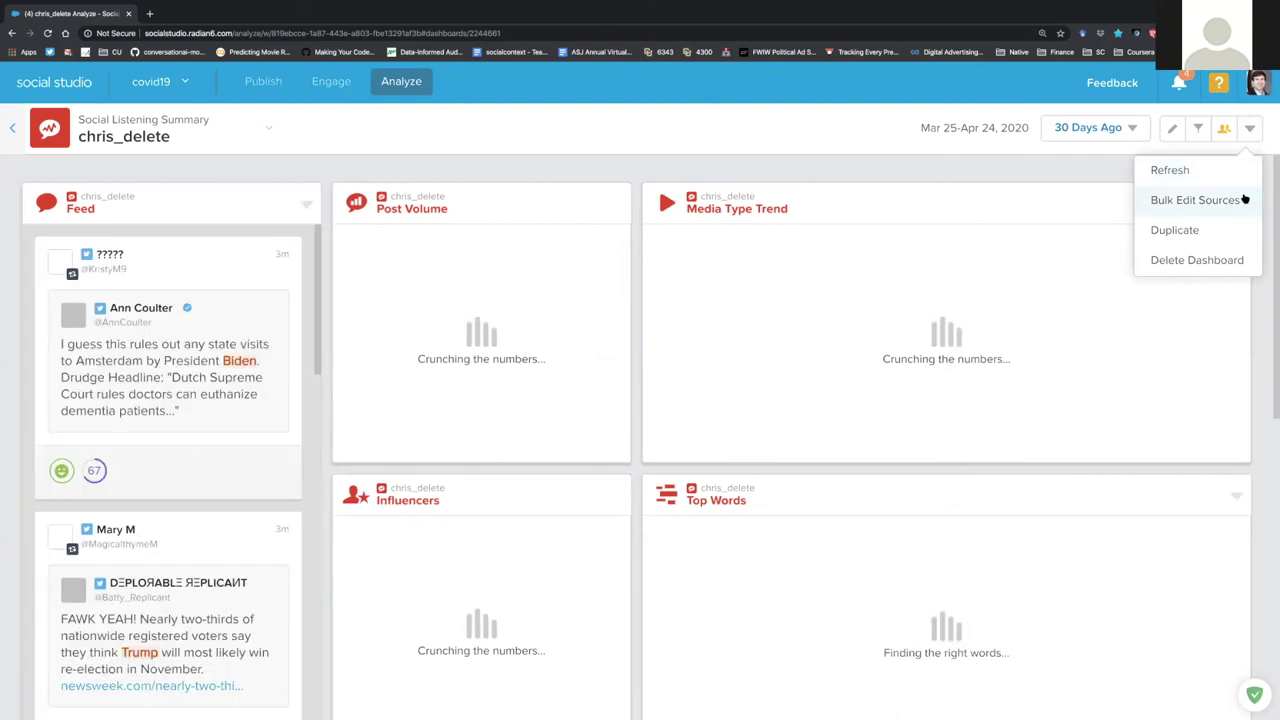
click(1194, 200)
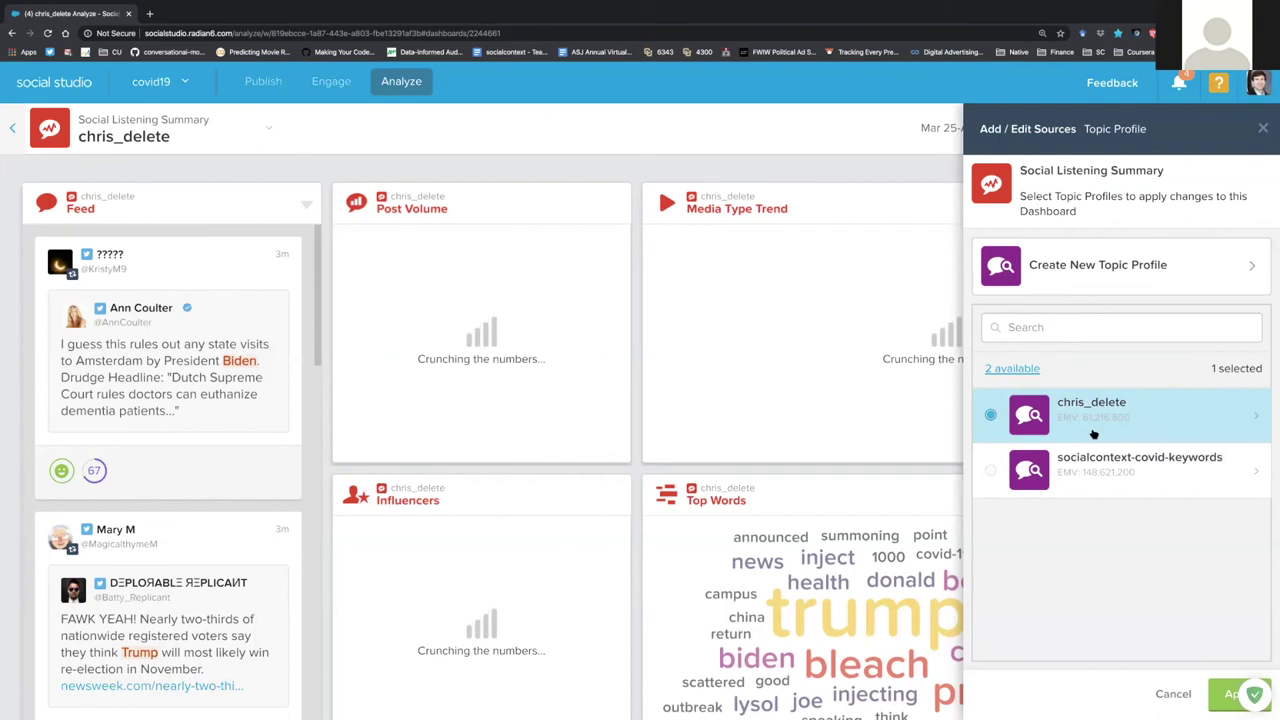
click(1249, 415)
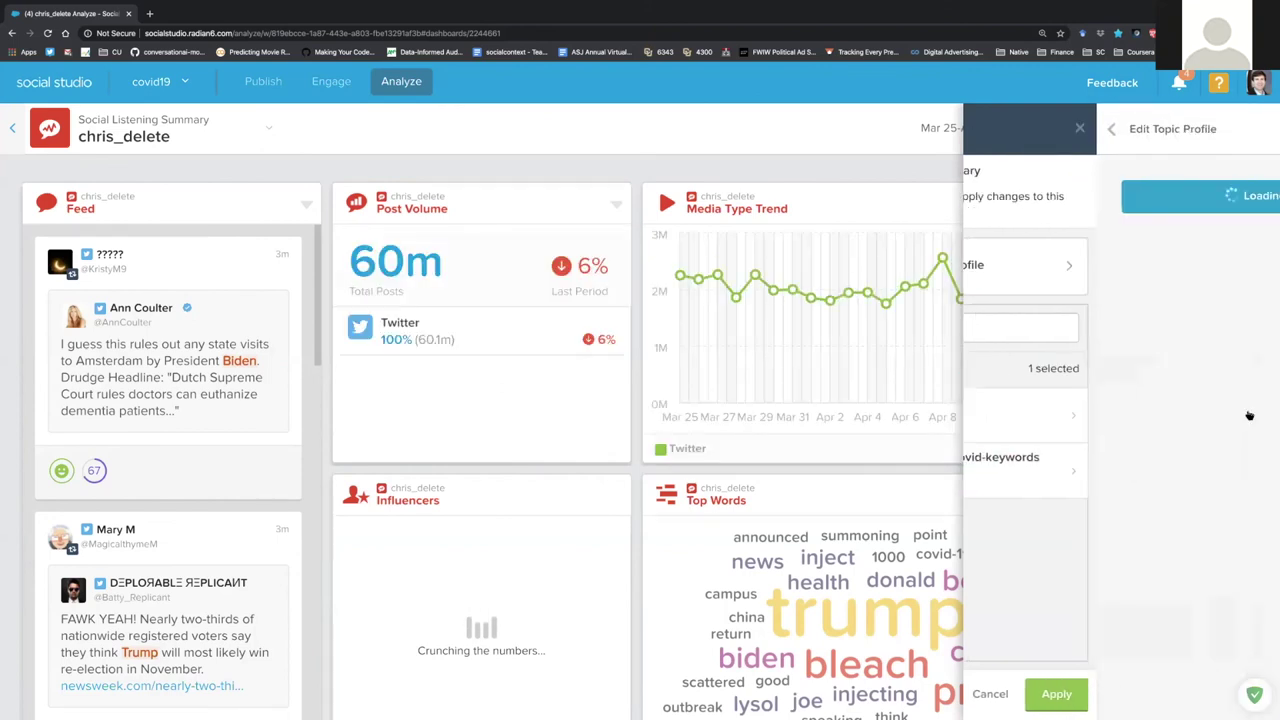
scroll(1124, 491, down, 1)
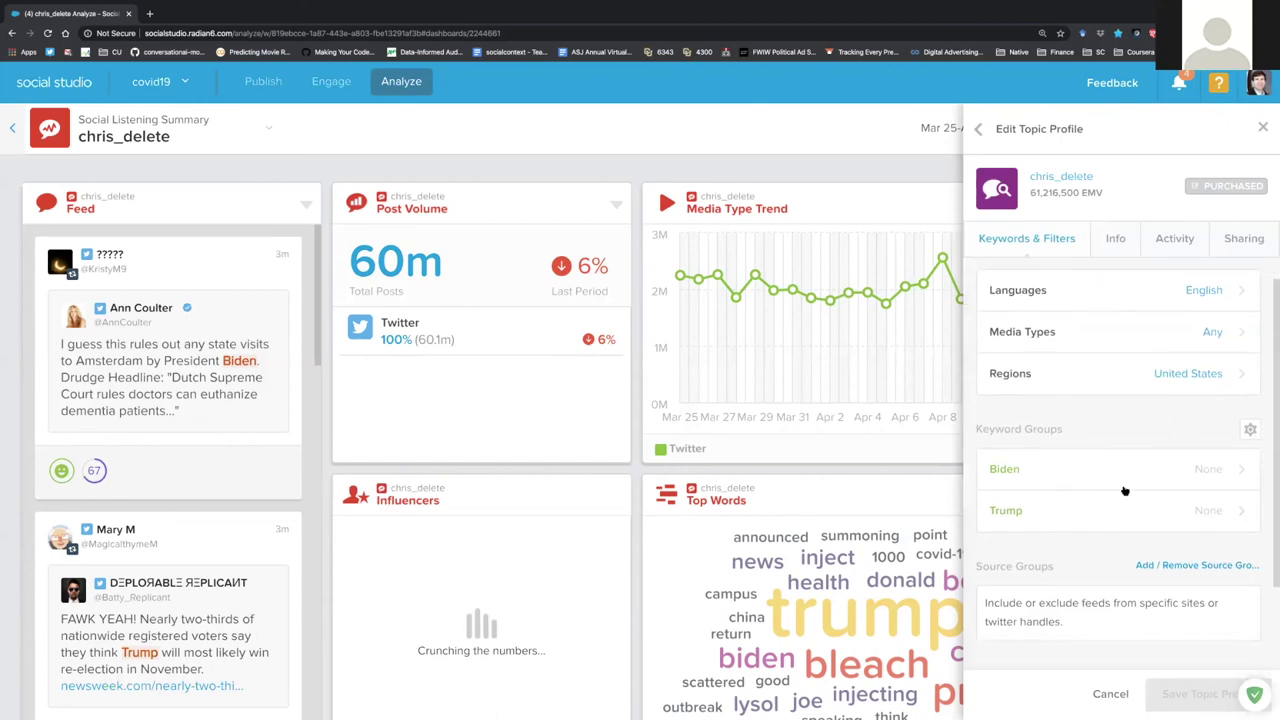
click(1232, 461)
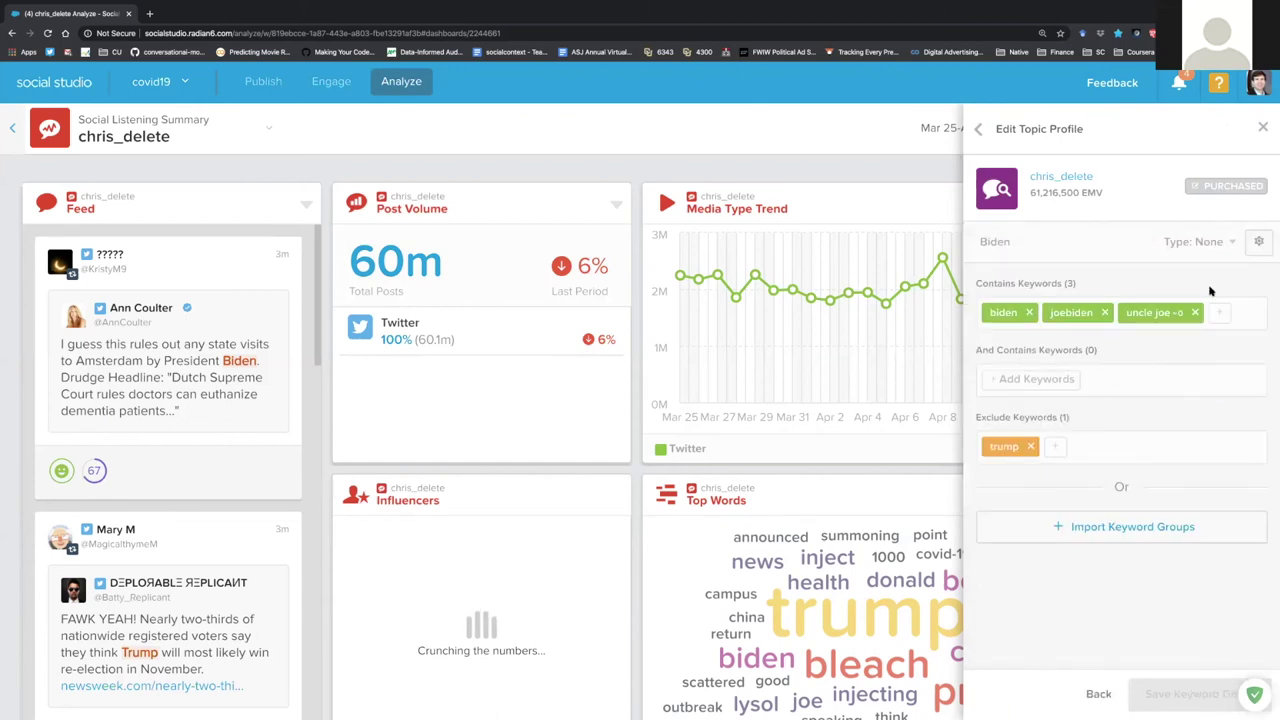
click(1256, 241)
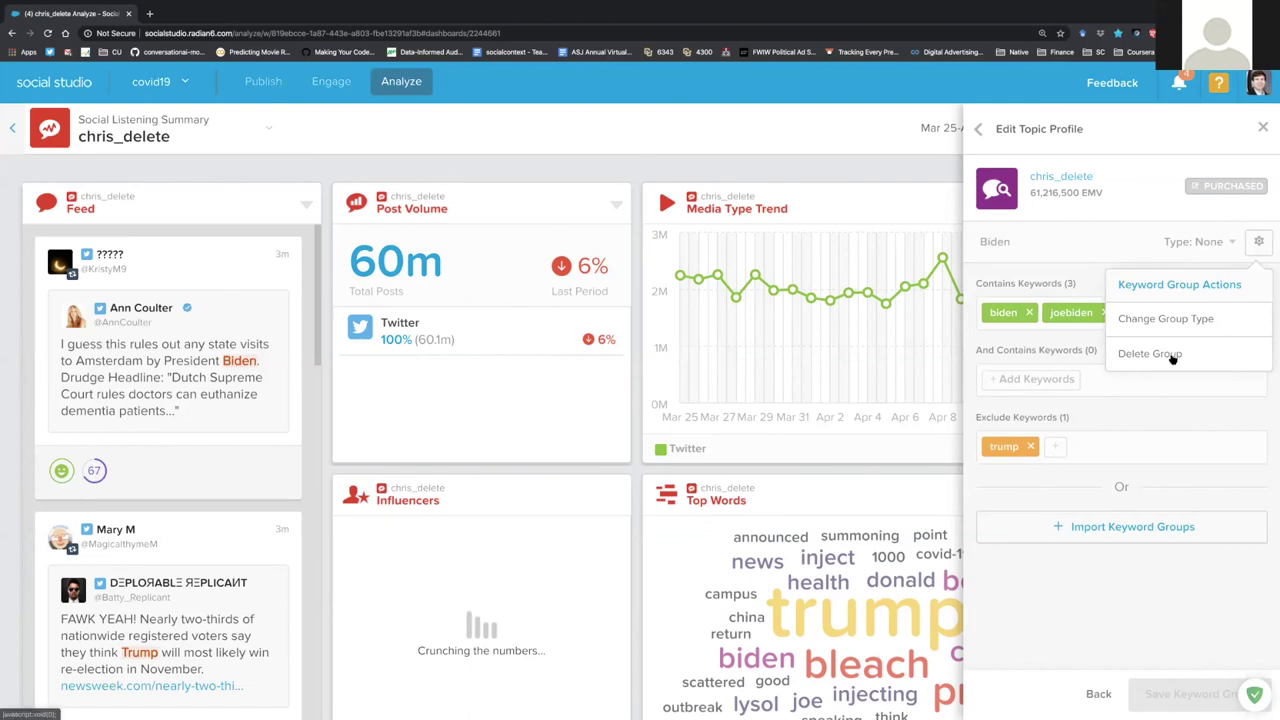
click(1170, 352)
click(760, 450)
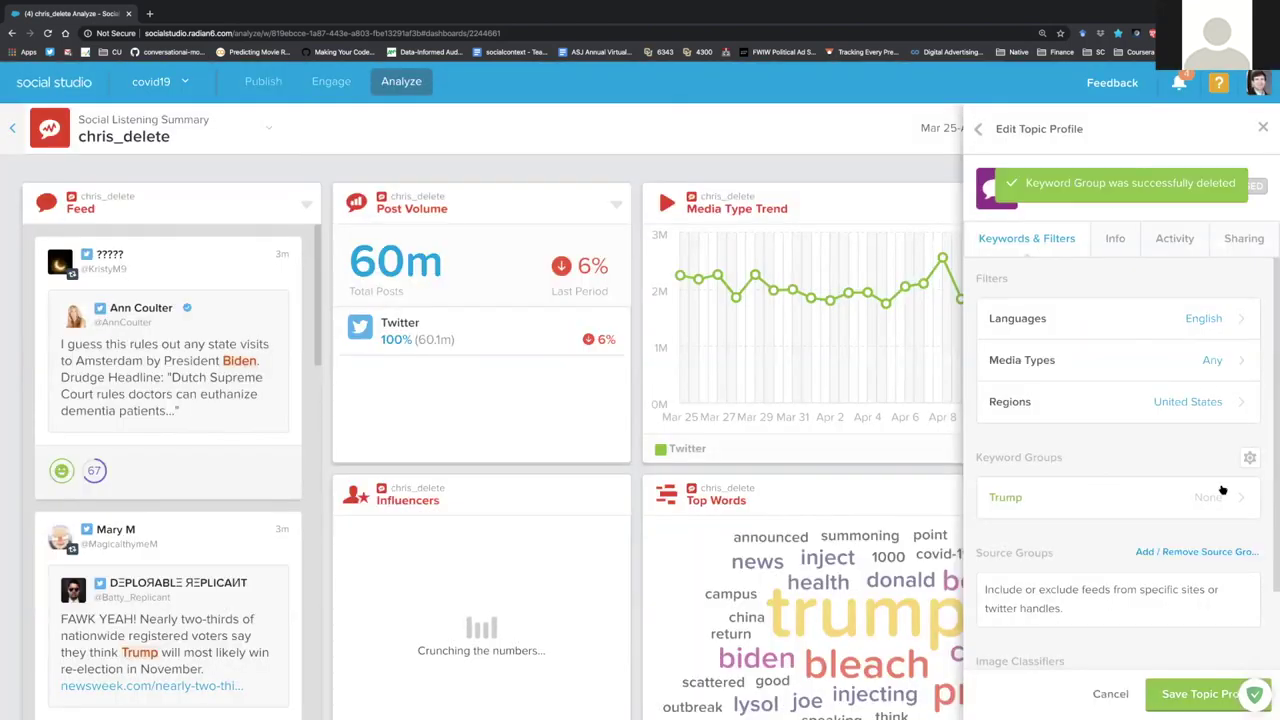
- Delete the Trump keyword group from the topic profile
click(1224, 502)
click(1258, 241)
click(1170, 352)
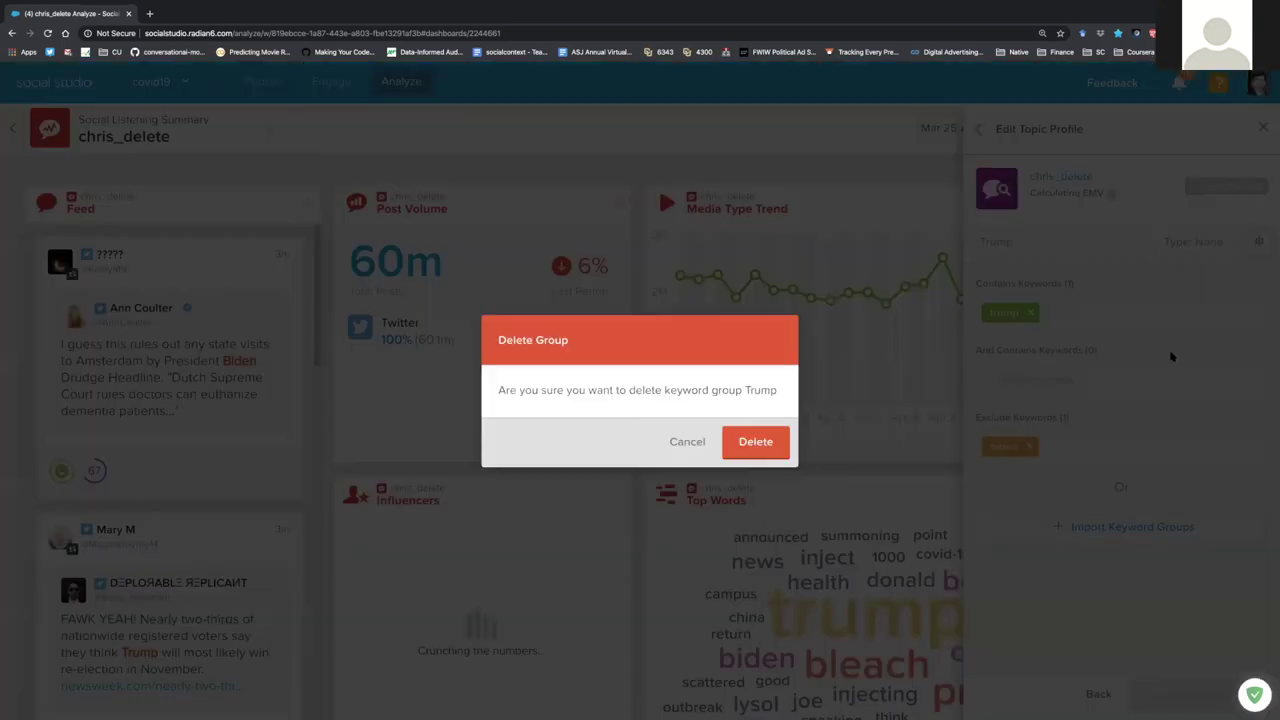
click(755, 442)
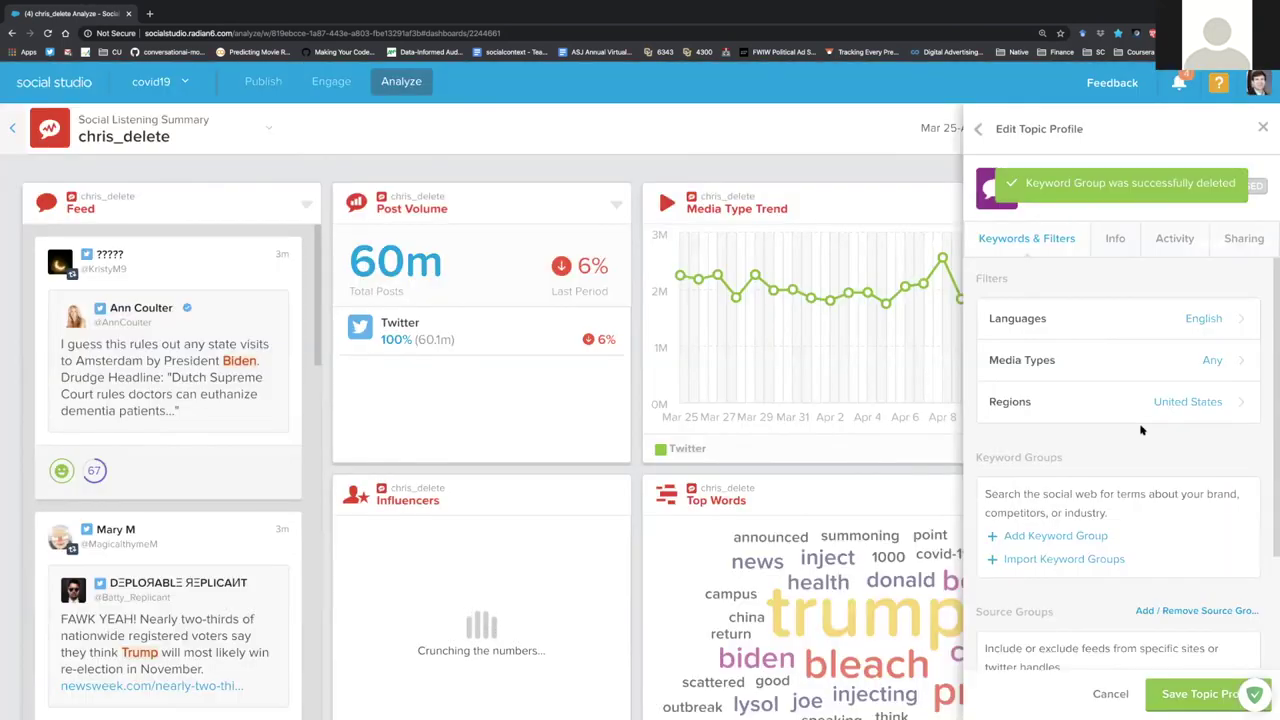
- Add the Wendy's FB source group to the topic profile, set it to include all content and save the association
scroll(1148, 453, down, 2)
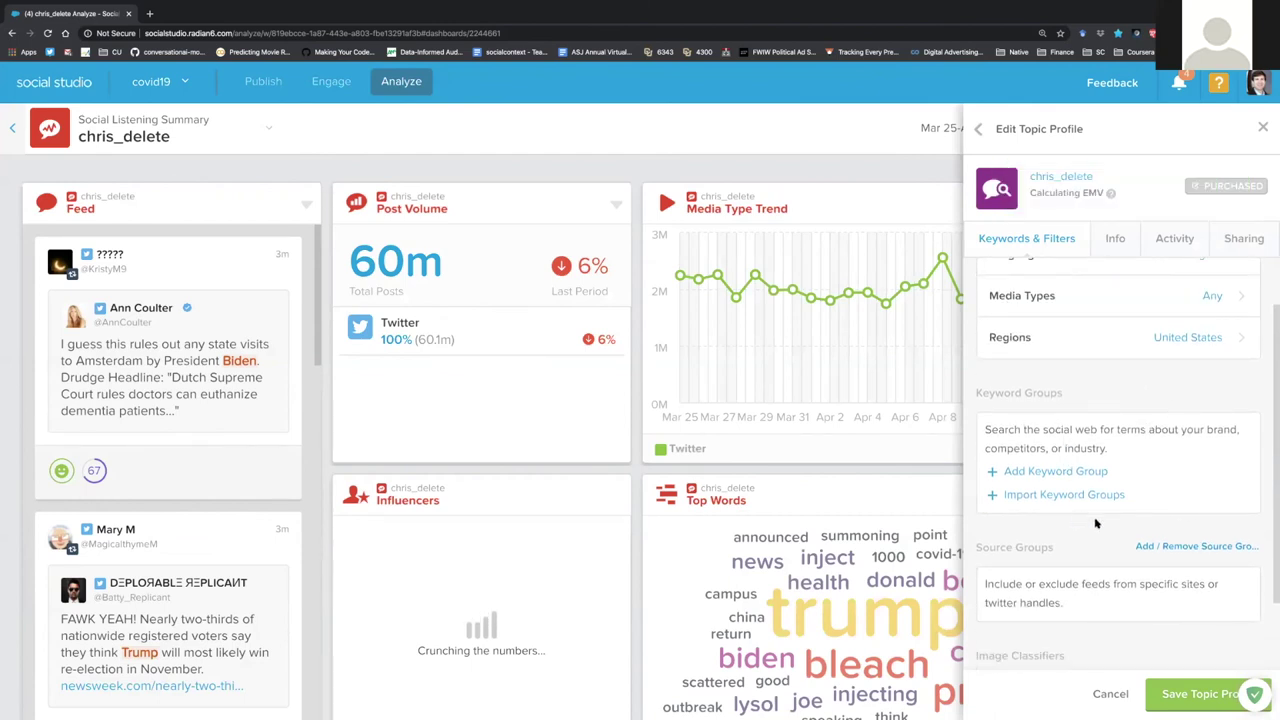
scroll(1095, 523, down, 2)
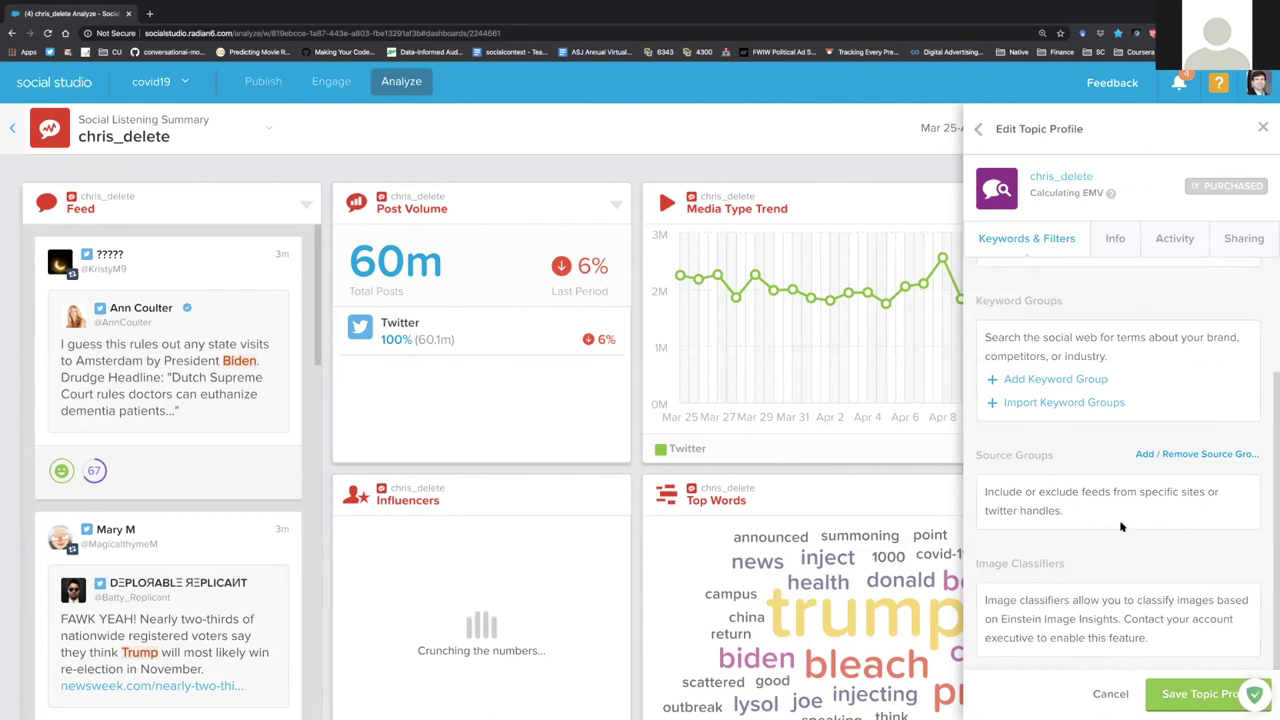
click(1198, 456)
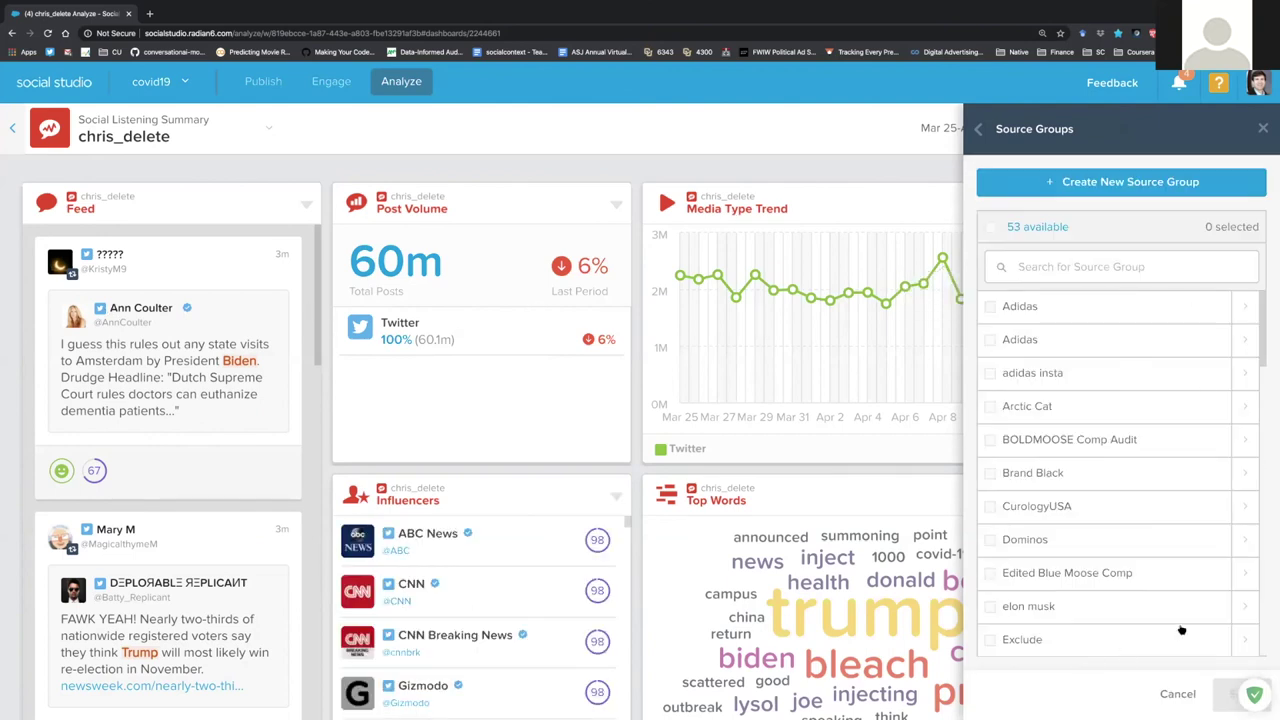
scroll(1189, 601, down, 7)
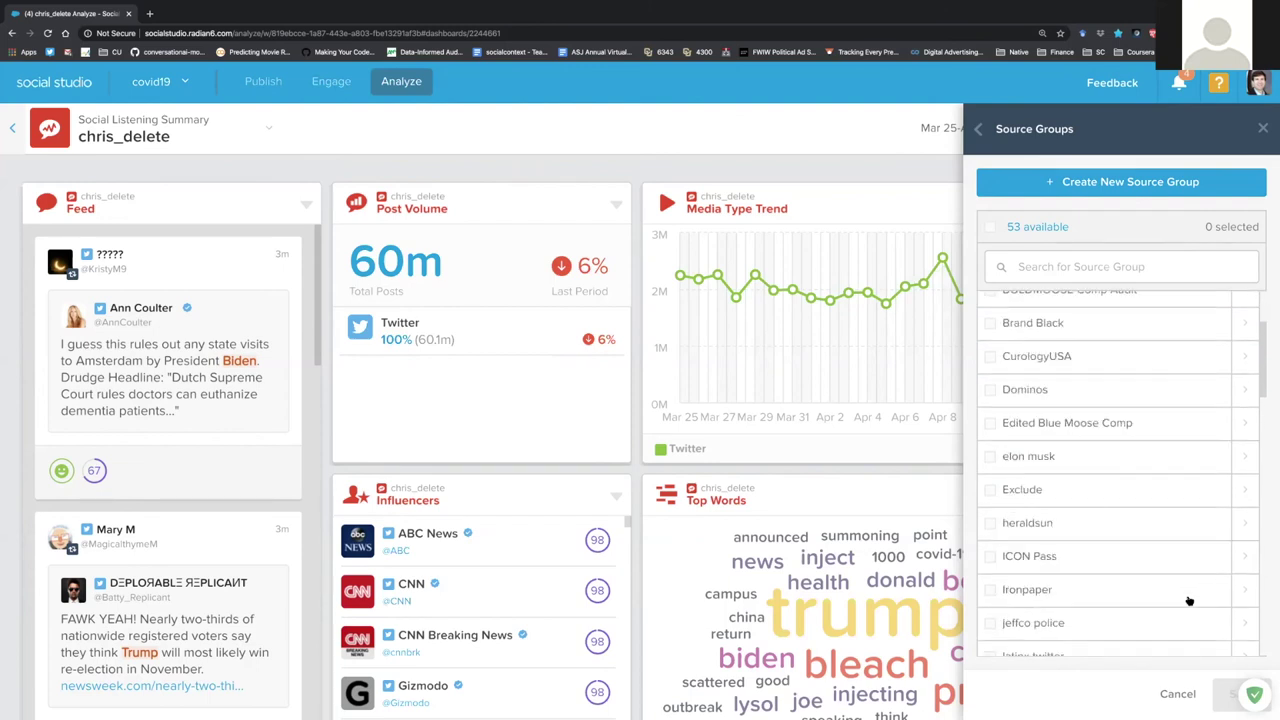
scroll(1189, 601, down, 5)
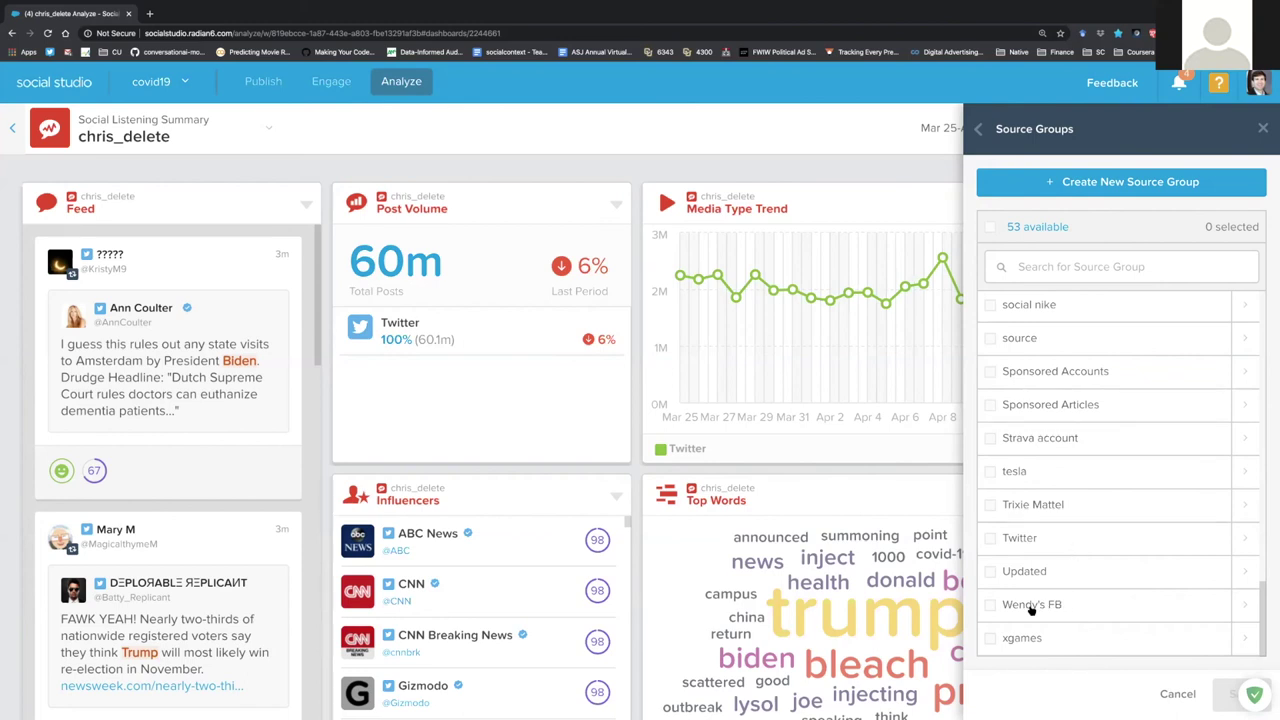
click(991, 605)
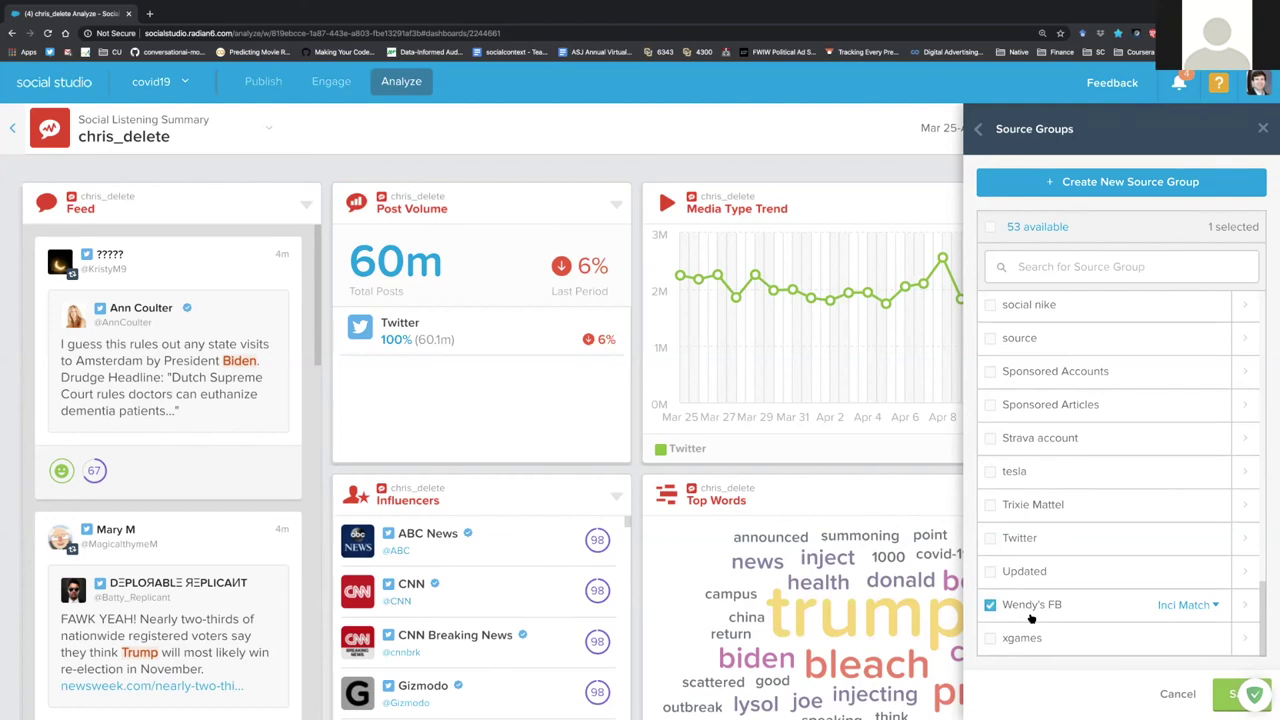
click(1216, 606)
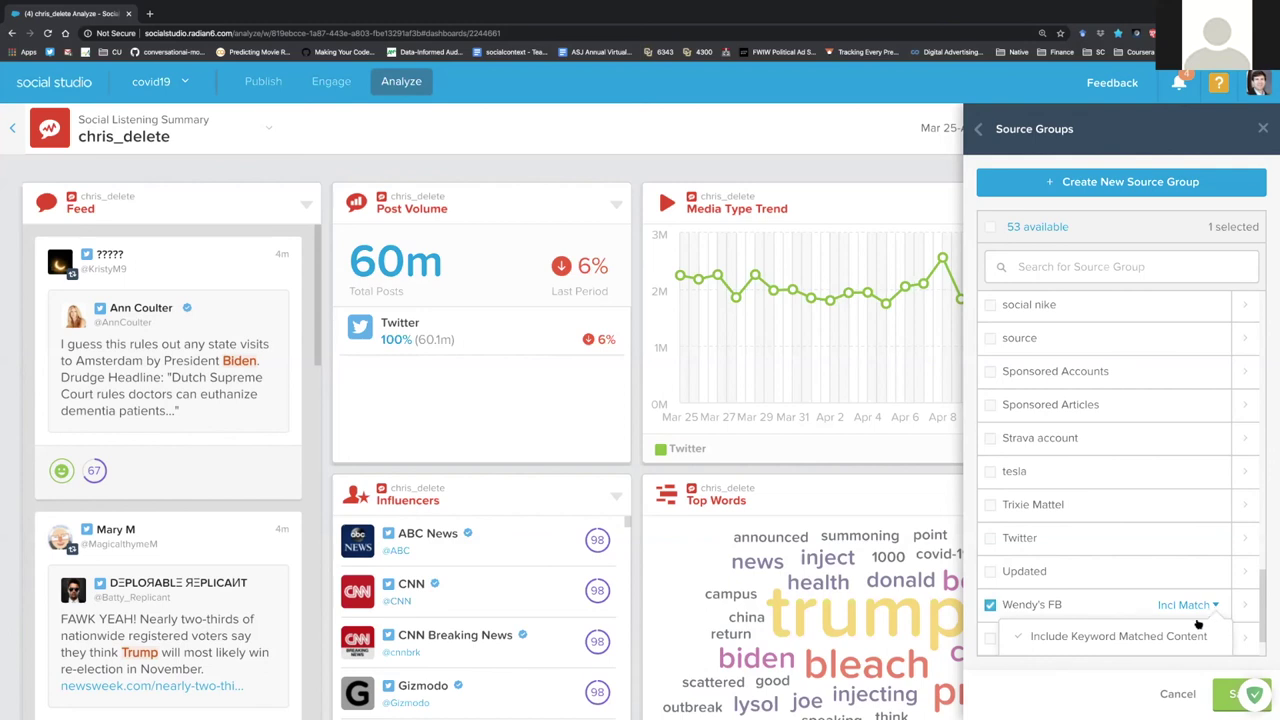
click(1133, 600)
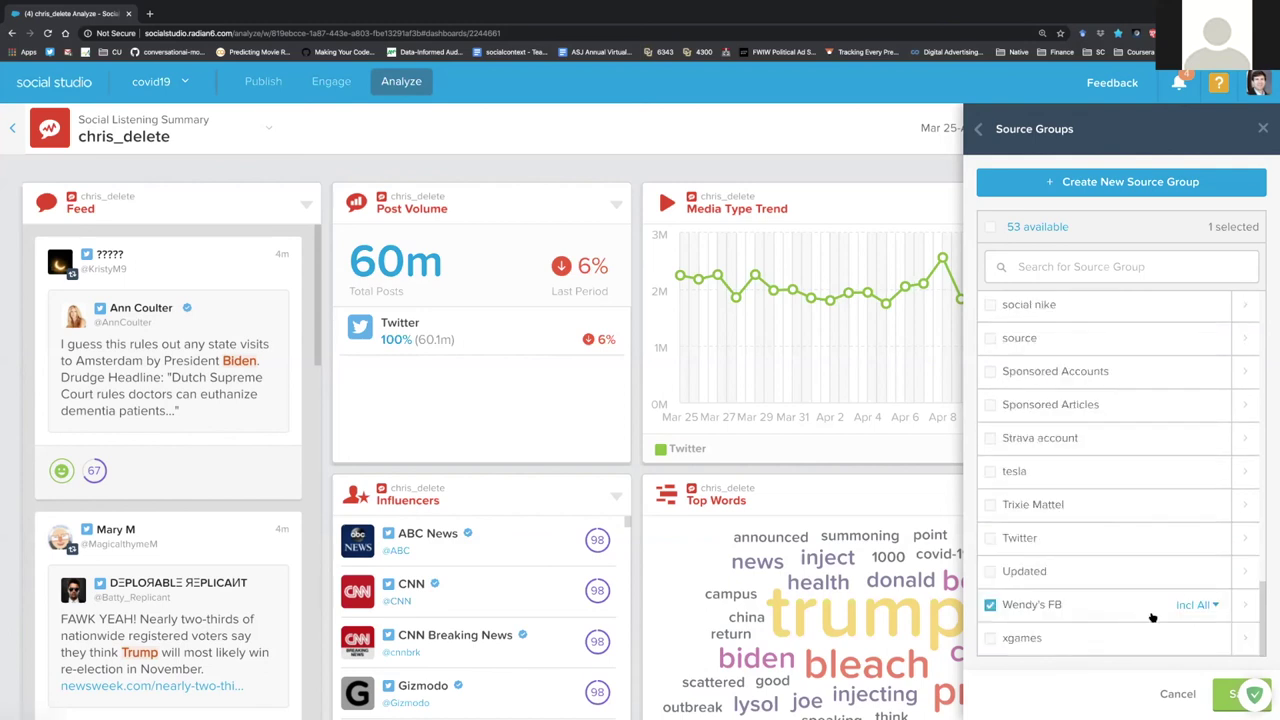
click(1218, 695)
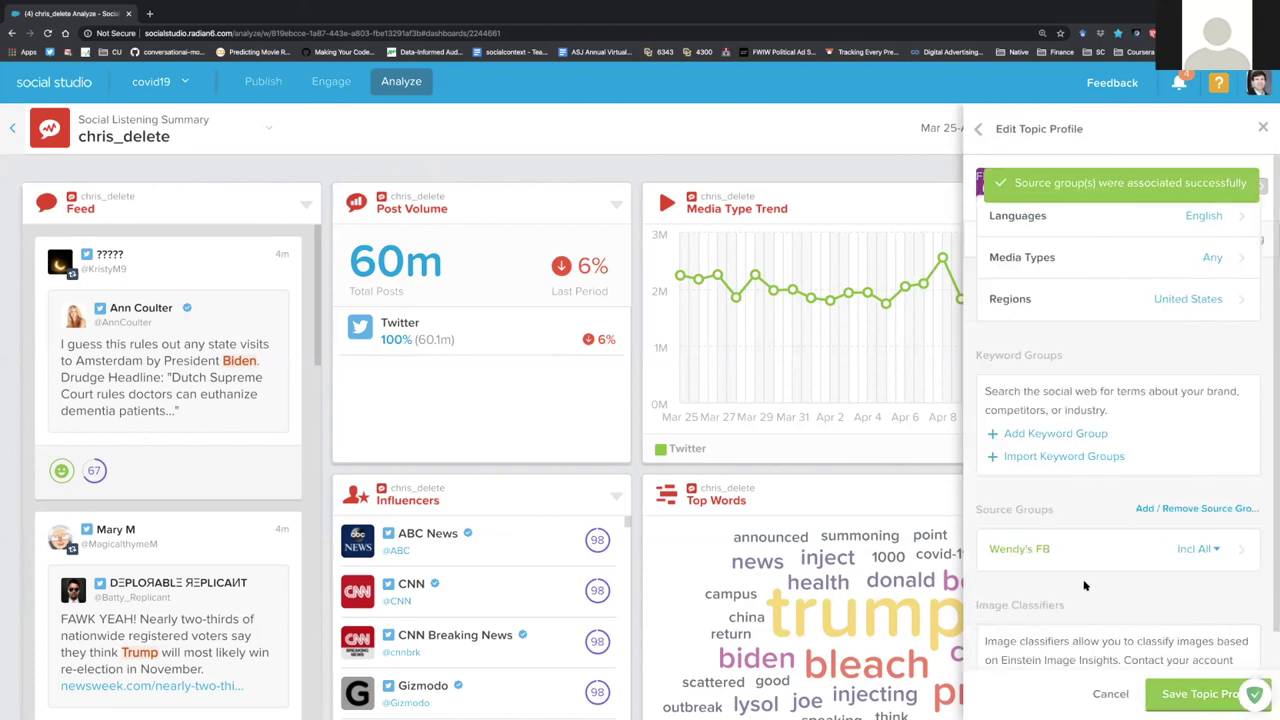
- Examine the full Facebook page URL listed in the Wendy's FB source group and return to the topic profile
click(1003, 545)
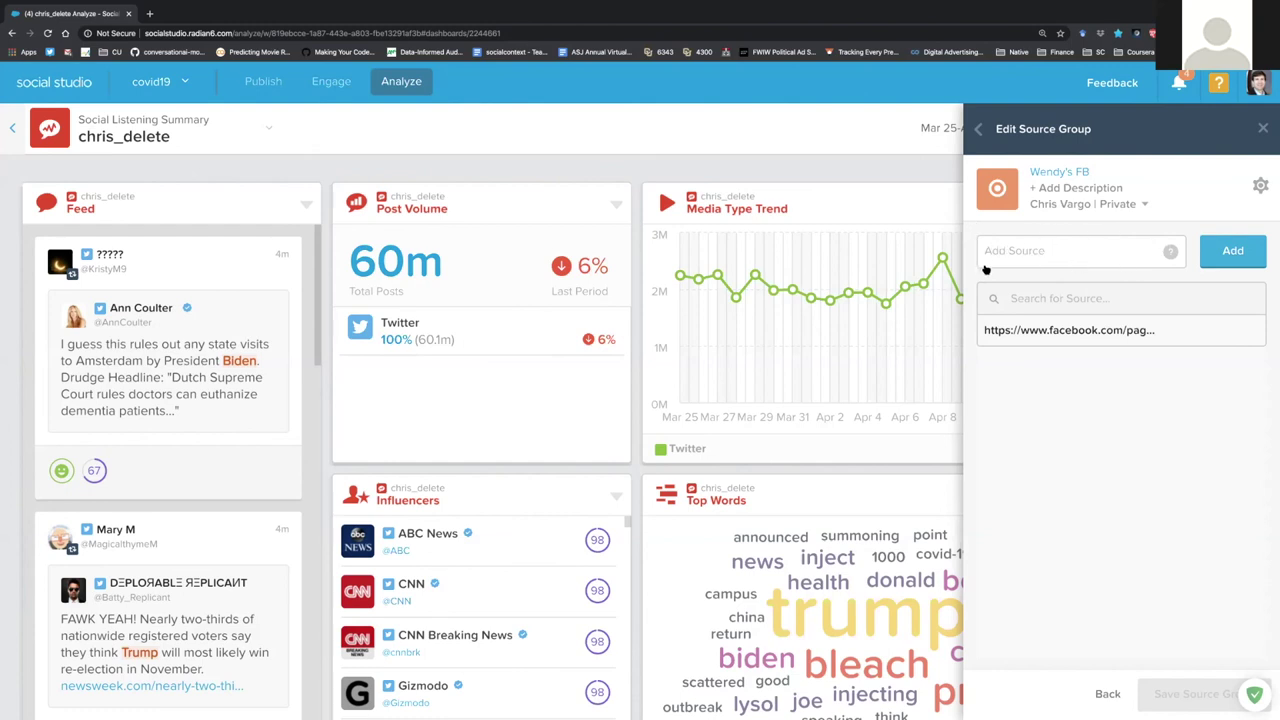
click(1072, 340)
drag(1080, 337, 893, 330)
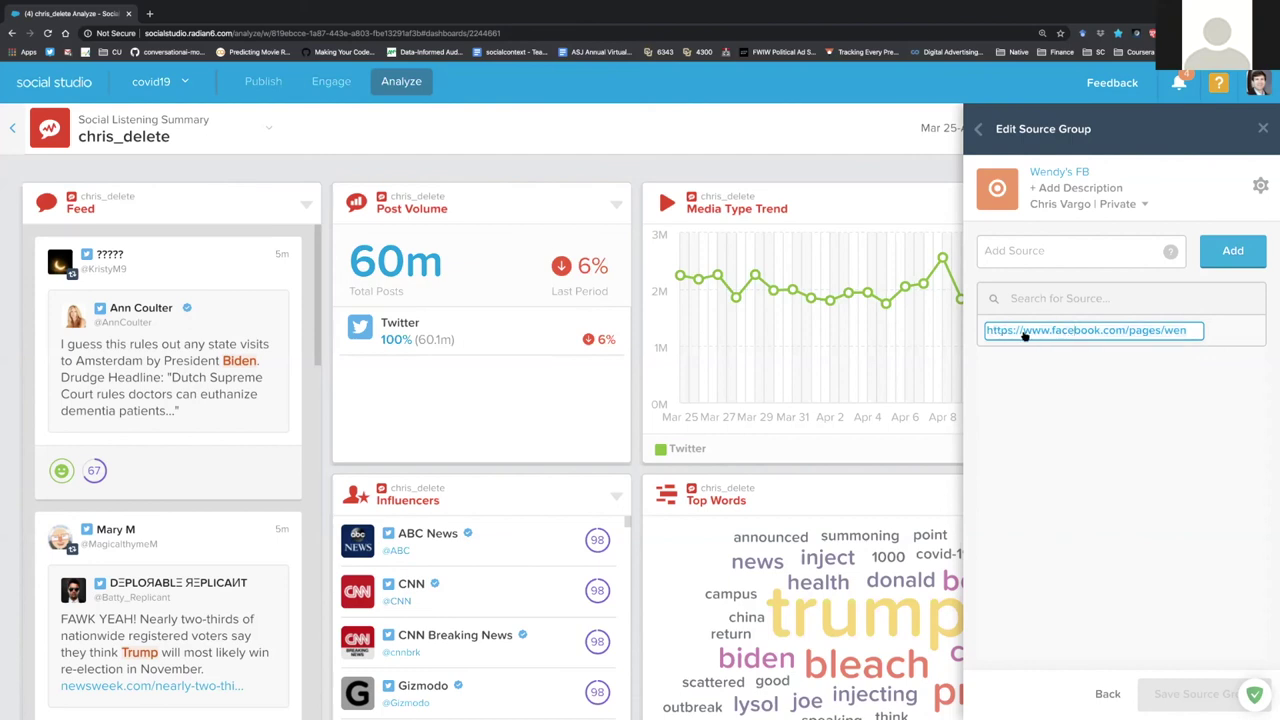
drag(1132, 334, 1177, 333)
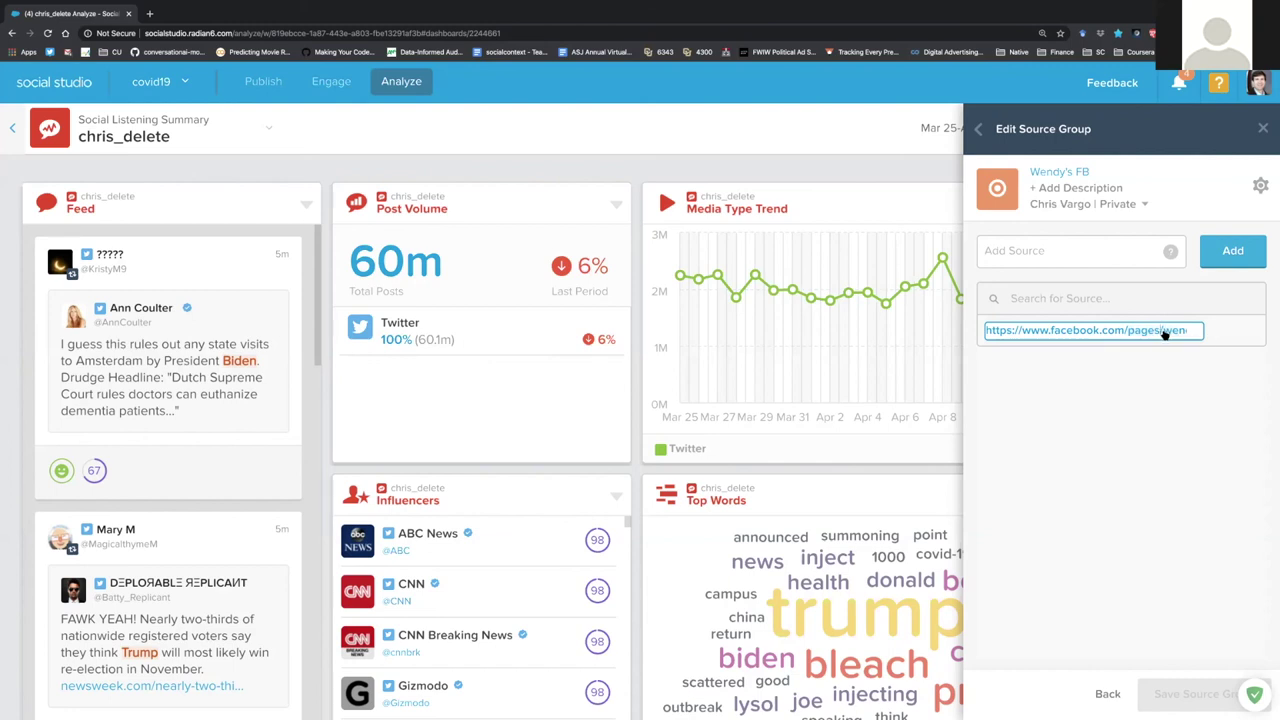
key(End)
click(1063, 355)
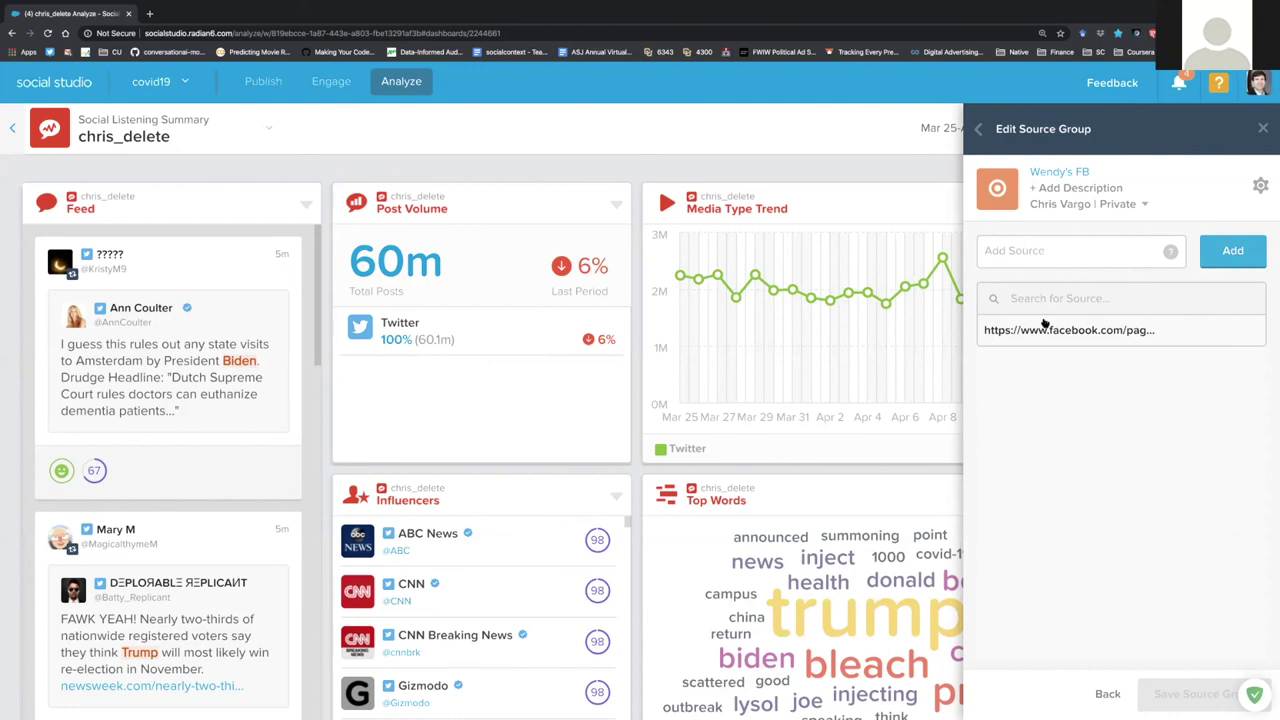
click(1108, 338)
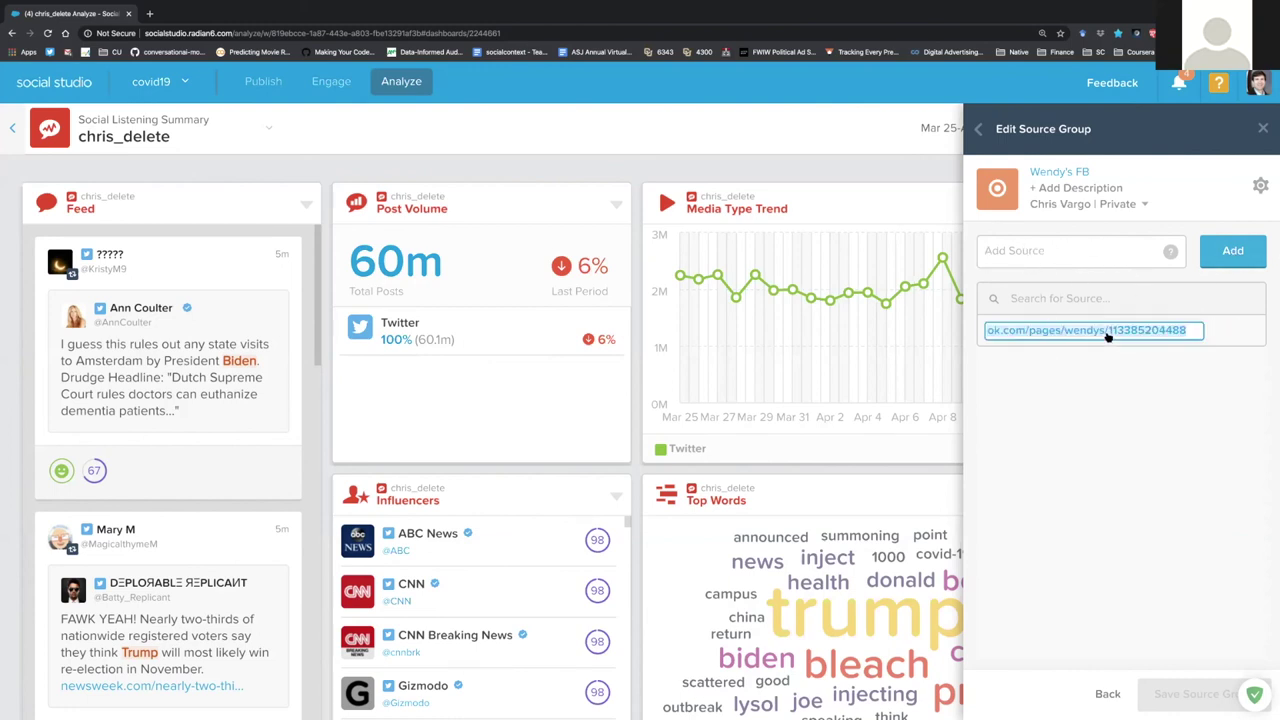
click(1108, 386)
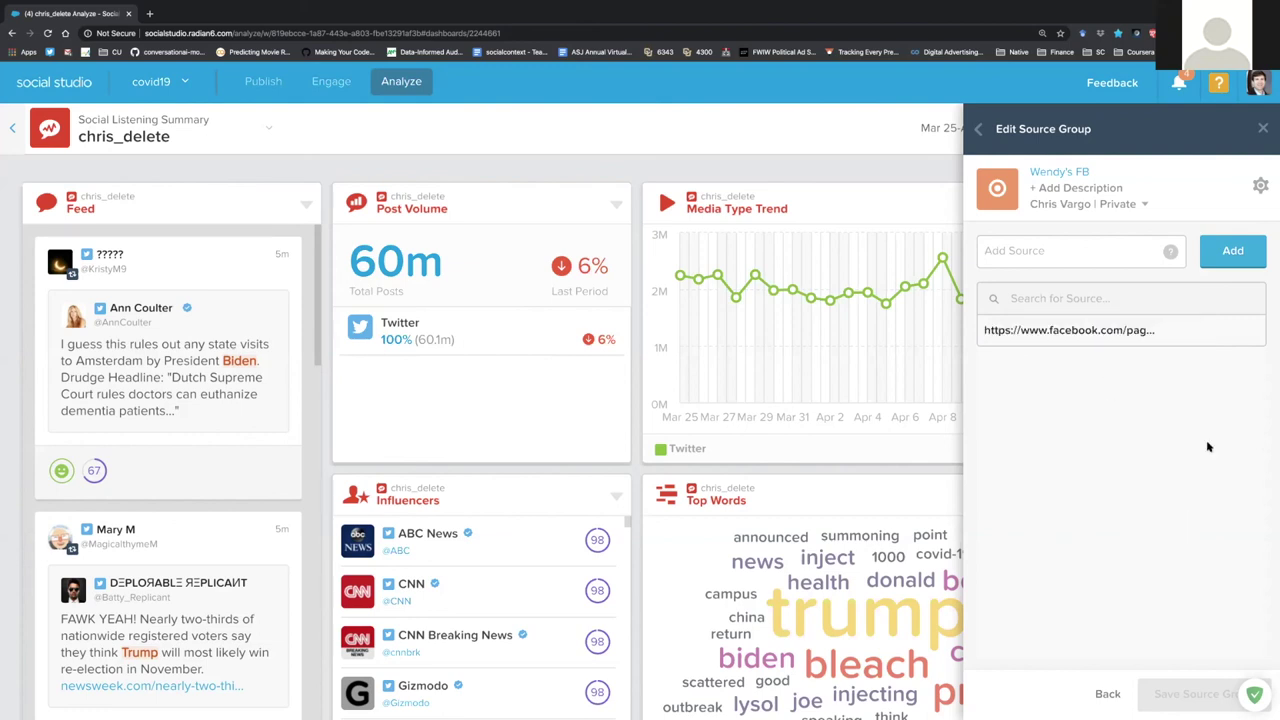
click(1107, 695)
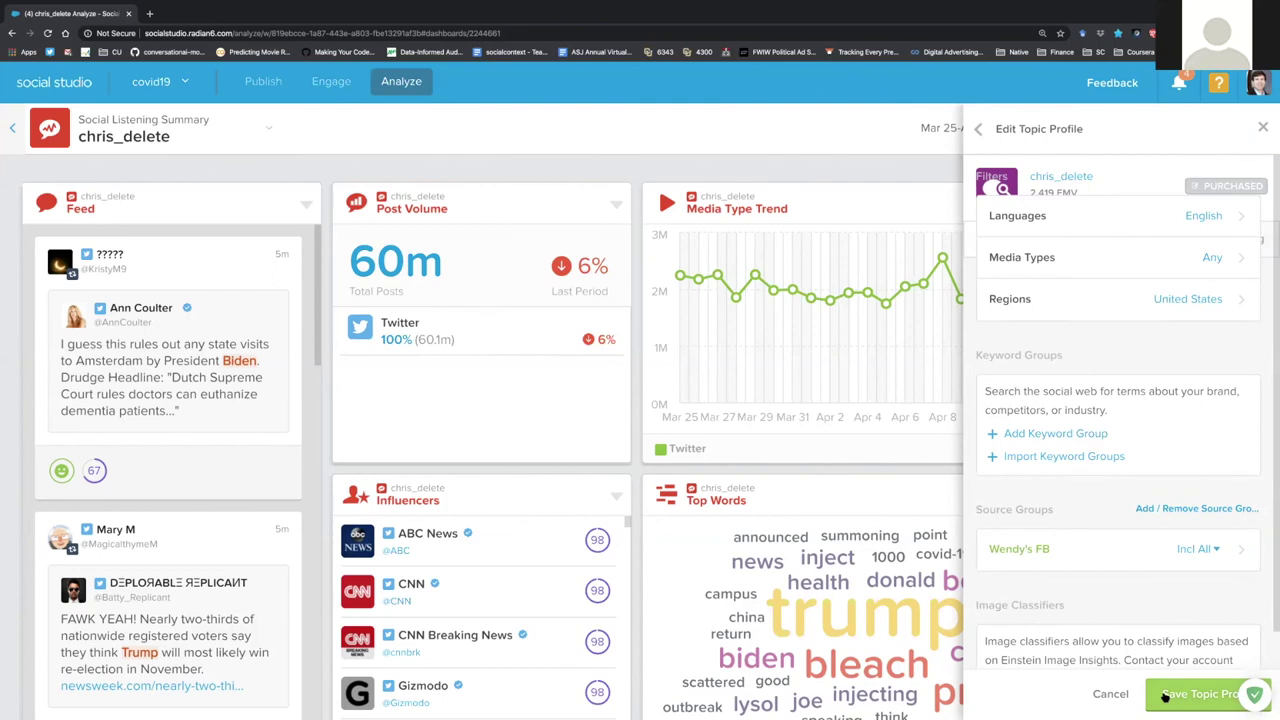
- Save the edited topic profile and apply it to the dashboard
click(1163, 697)
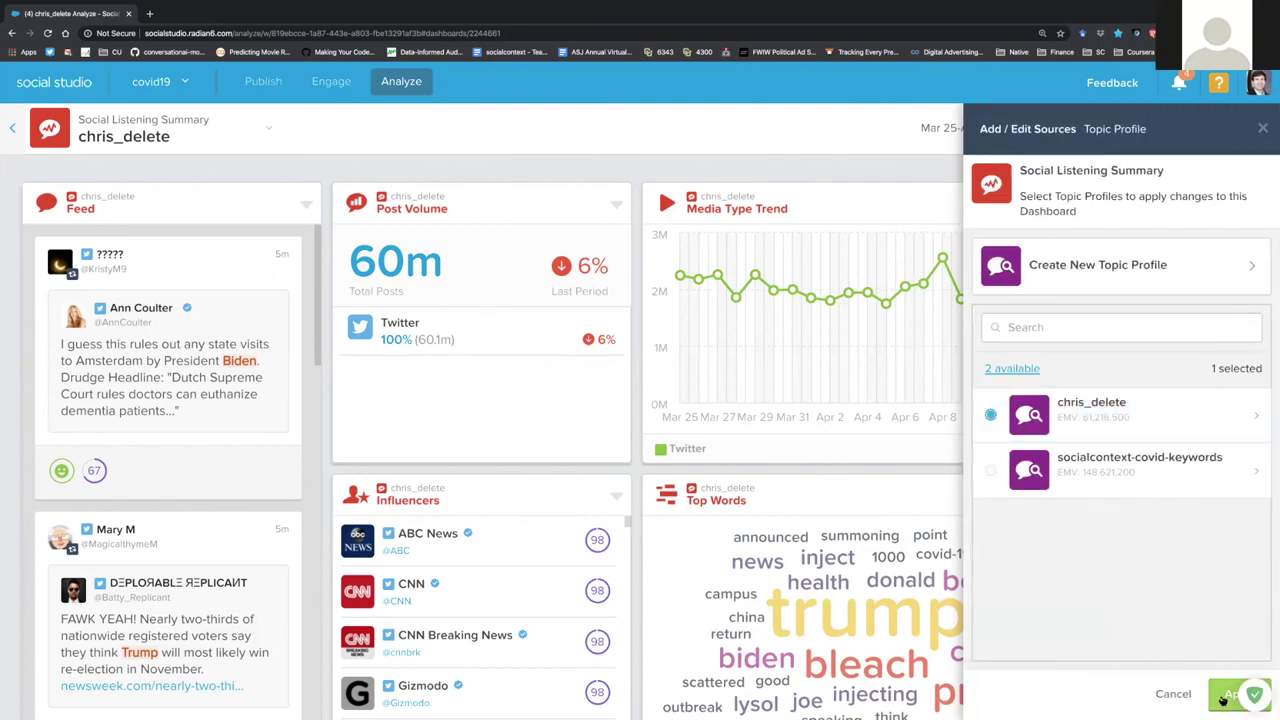
click(1224, 697)
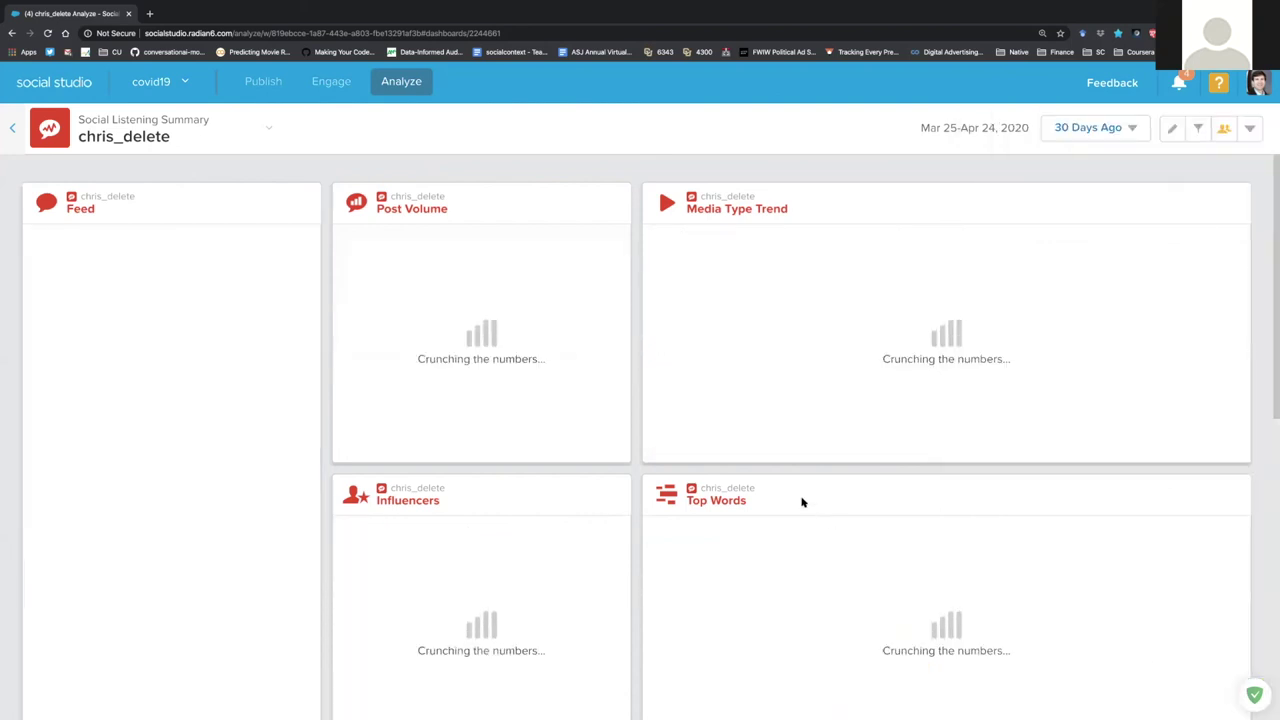
- Set the dashboard's Media Types filter to Any and apply it
click(1197, 128)
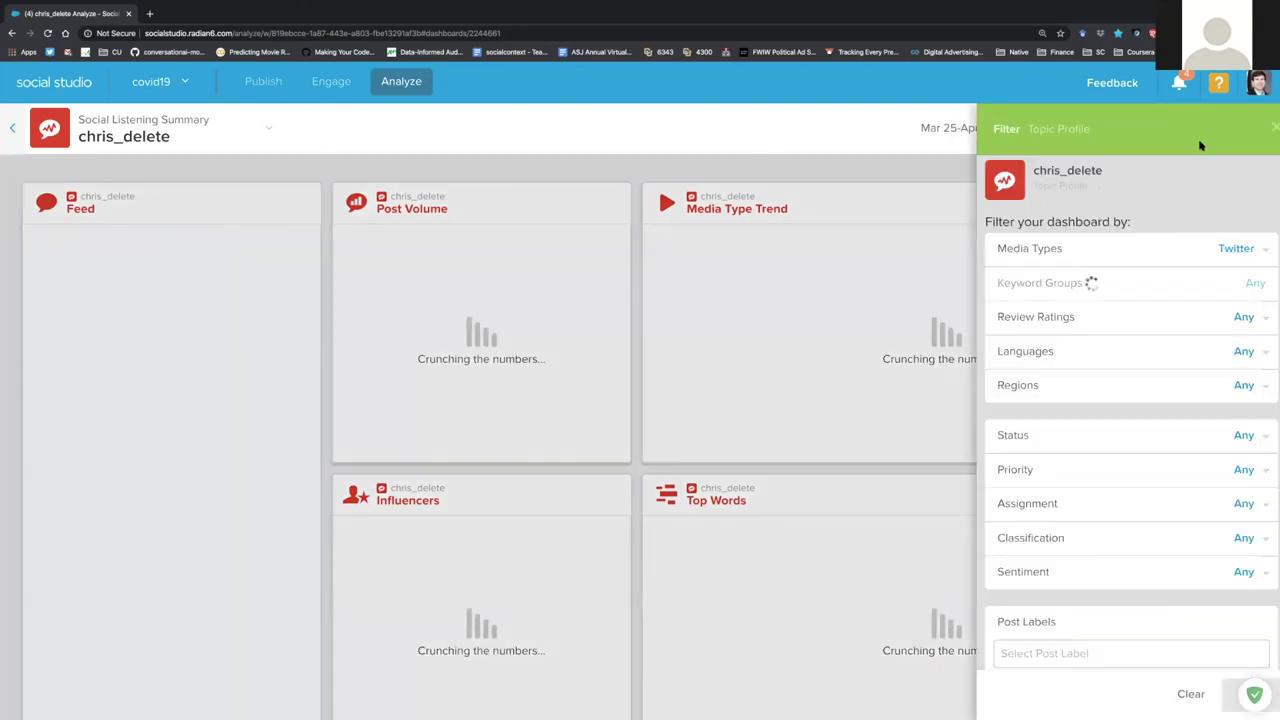
click(1215, 256)
click(1020, 287)
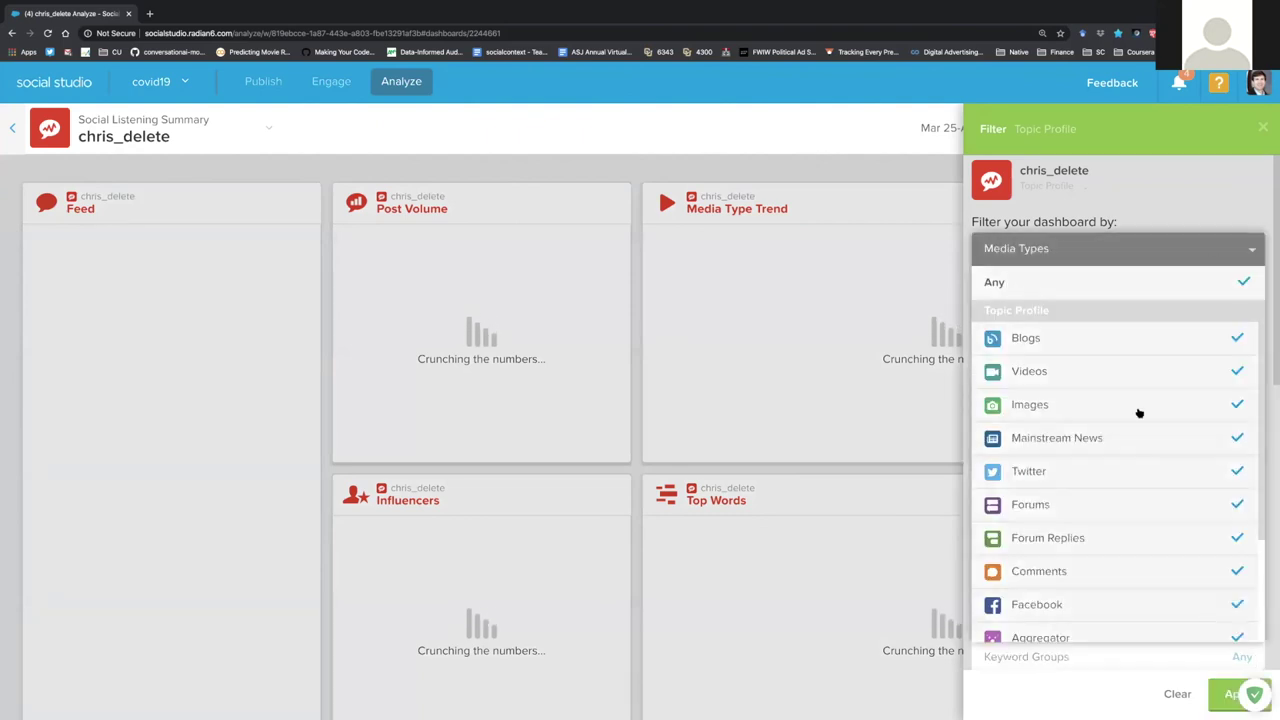
click(1233, 700)
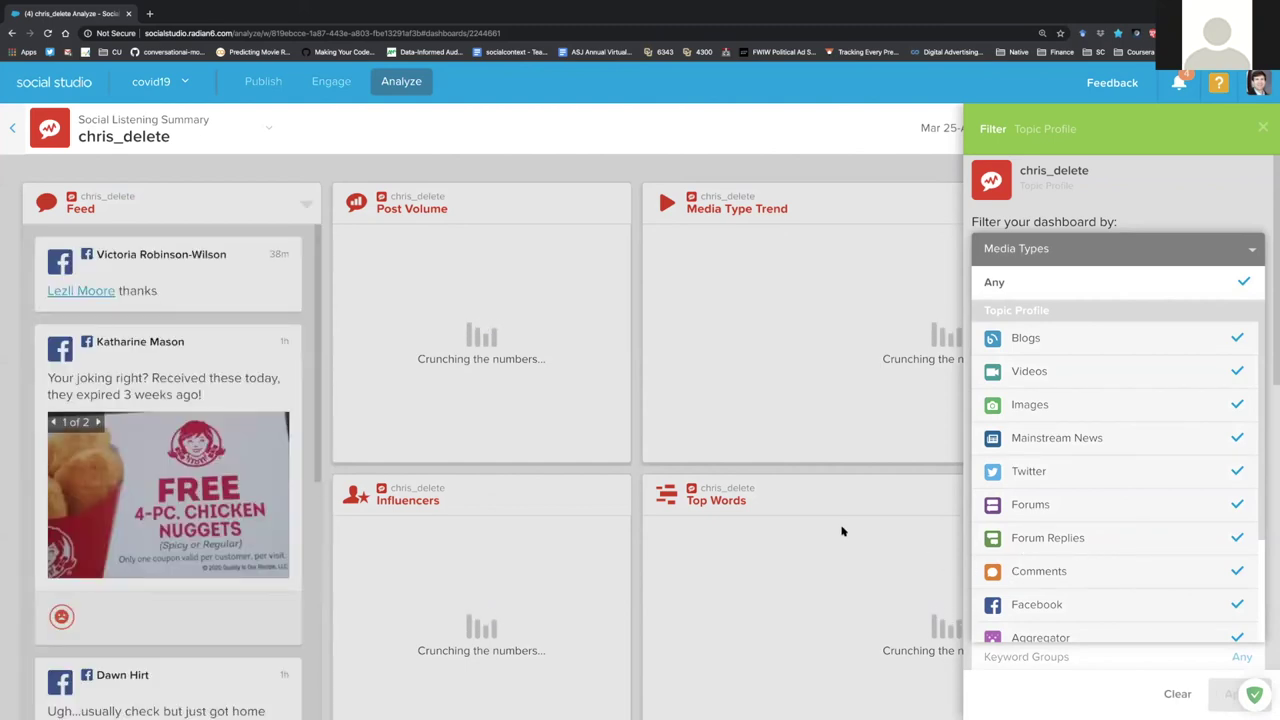
- Close the dashboard filter and examine the Facebook posts in the feed along with the post volume, media trend, top words, countries and languages cards
click(1264, 127)
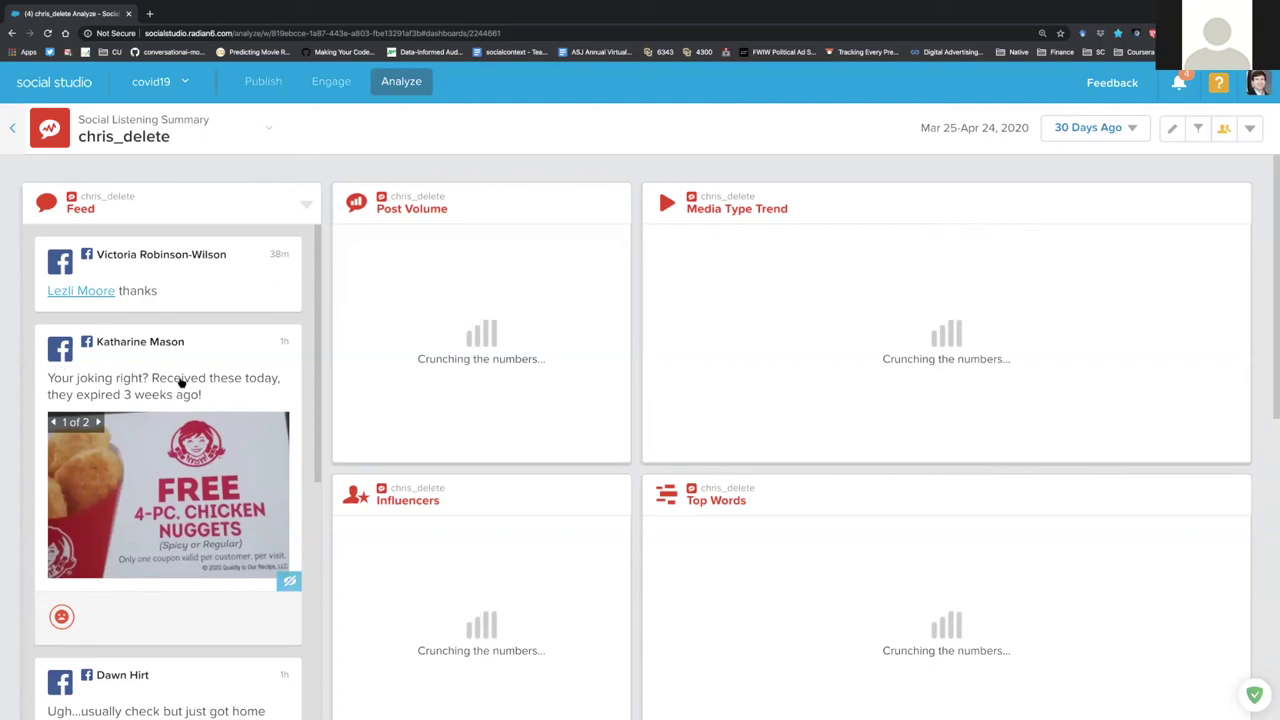
scroll(110, 564, down, 2)
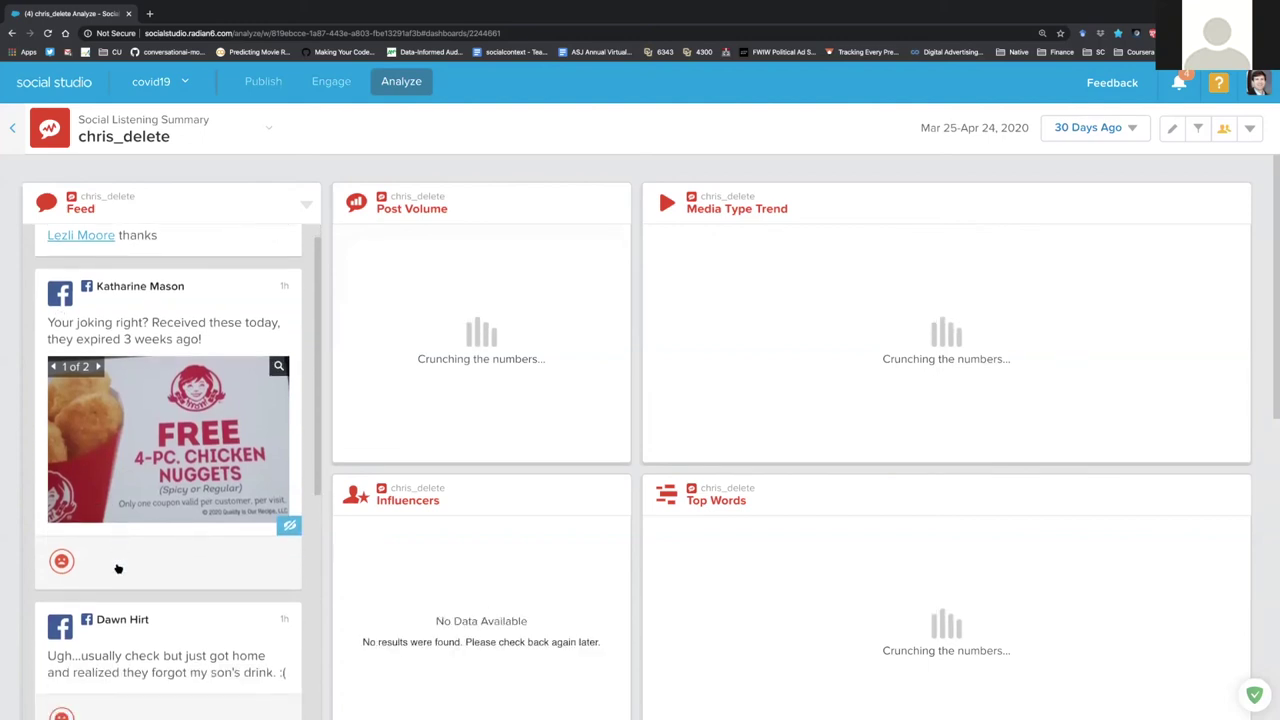
scroll(117, 567, down, 1)
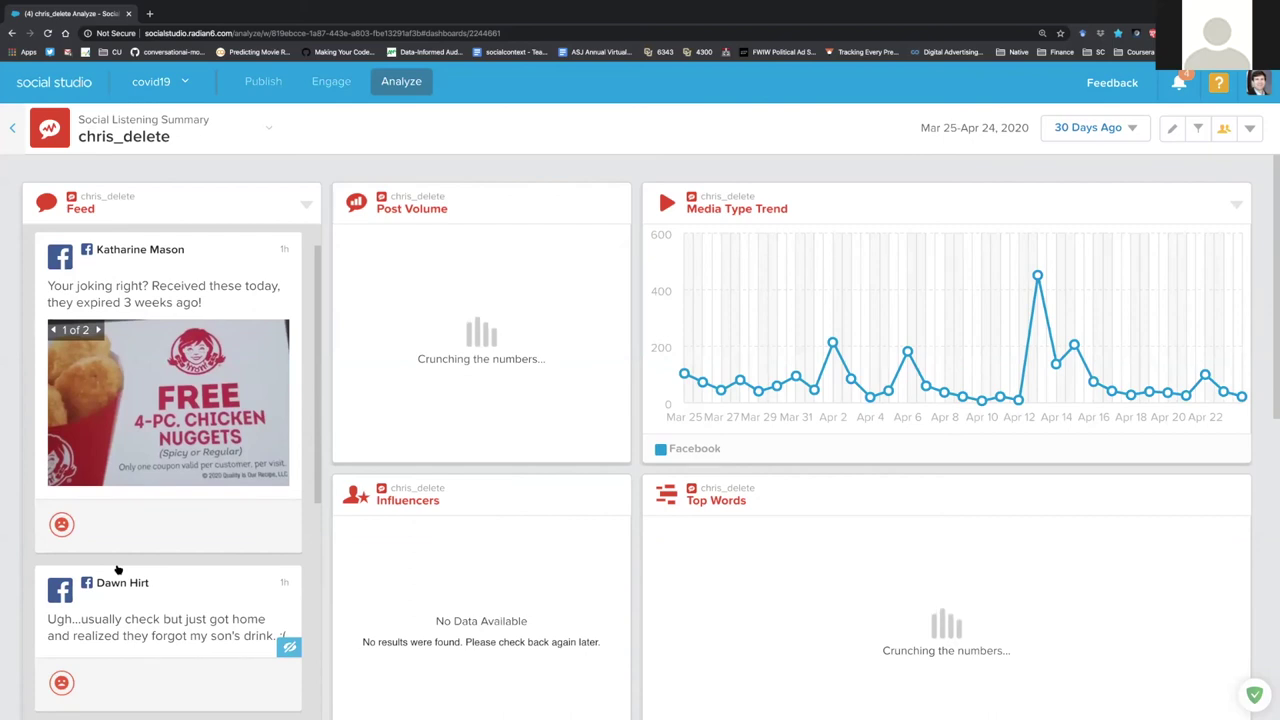
scroll(117, 569, down, 3)
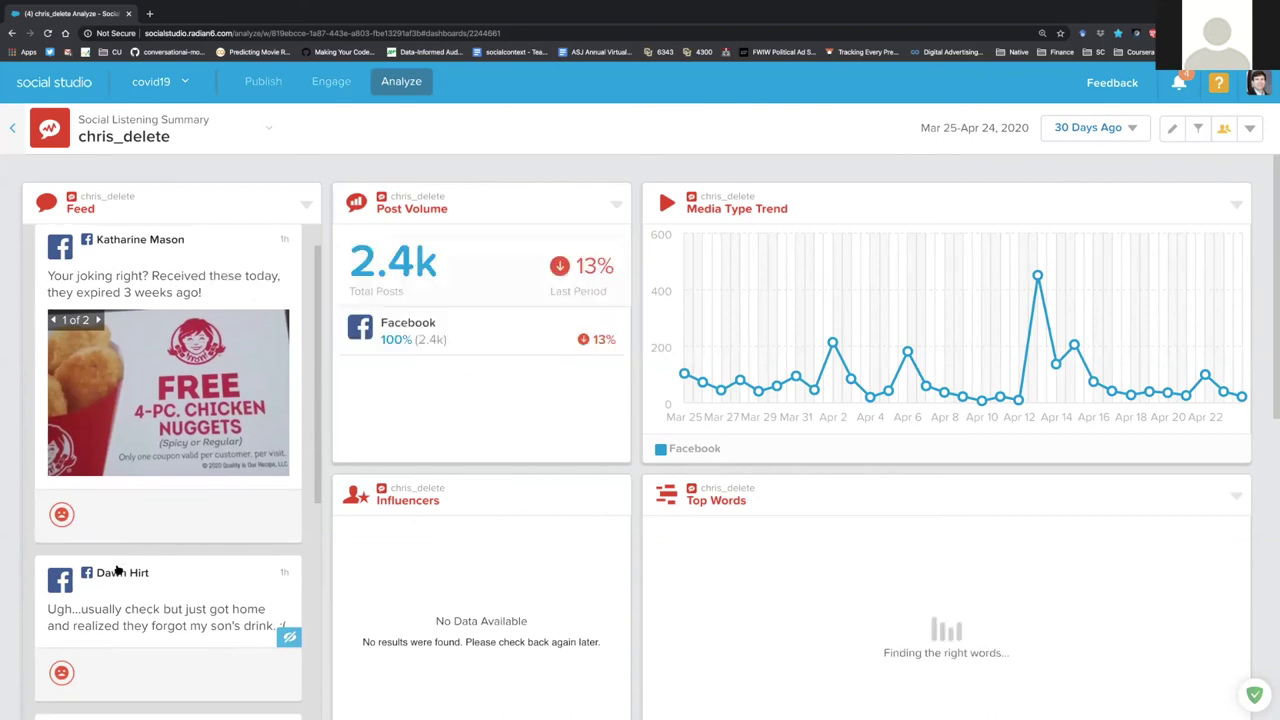
scroll(117, 568, down, 5)
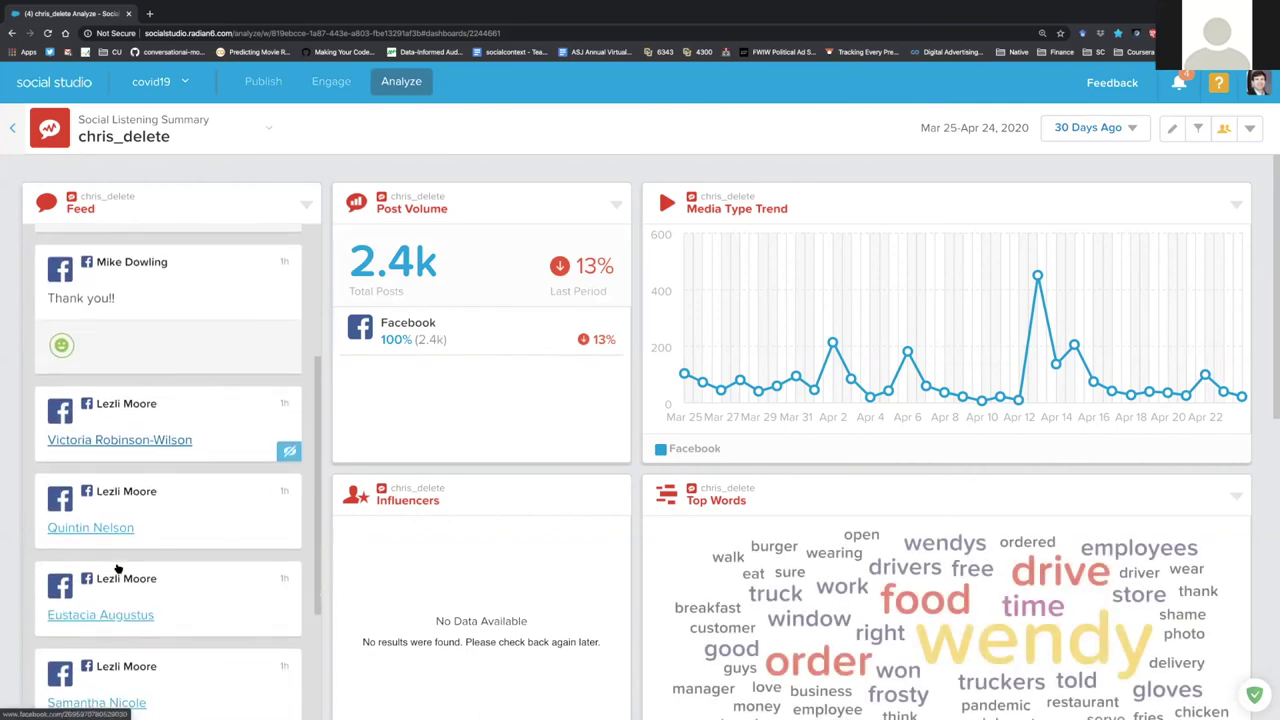
scroll(117, 568, down, 5)
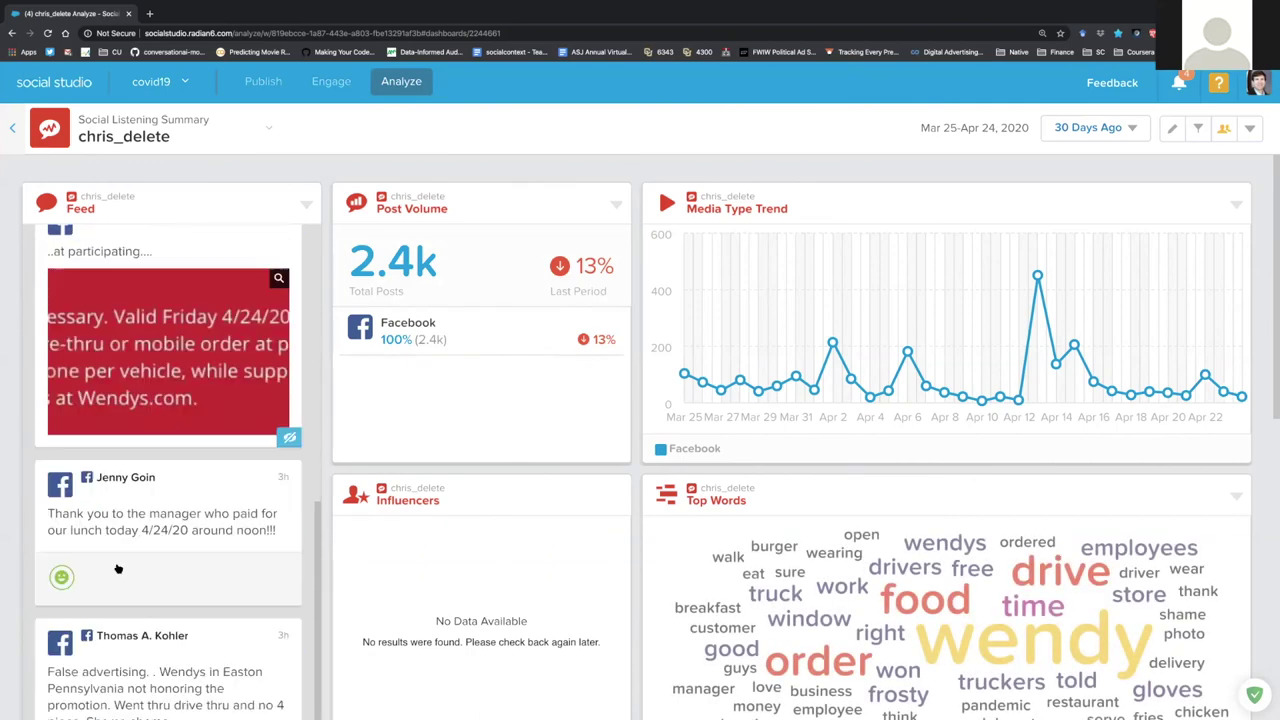
scroll(117, 568, down, 2)
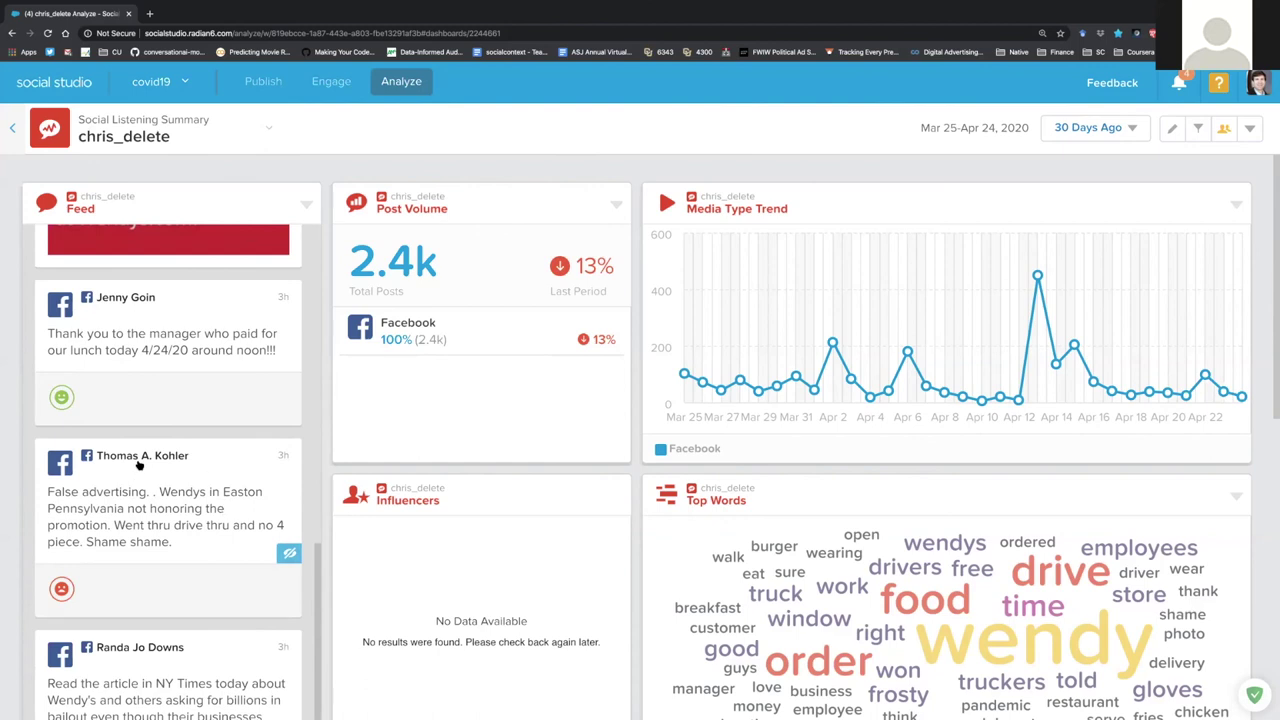
scroll(170, 603, down, 1)
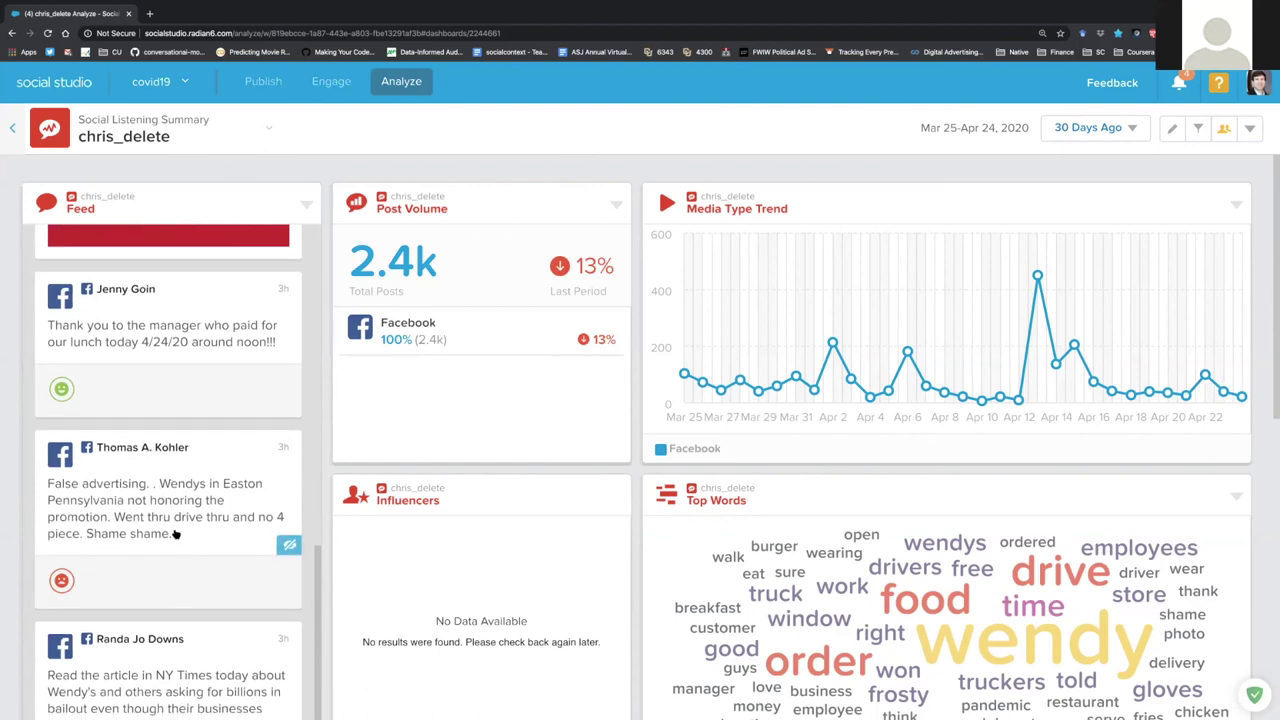
scroll(580, 444, down, 3)
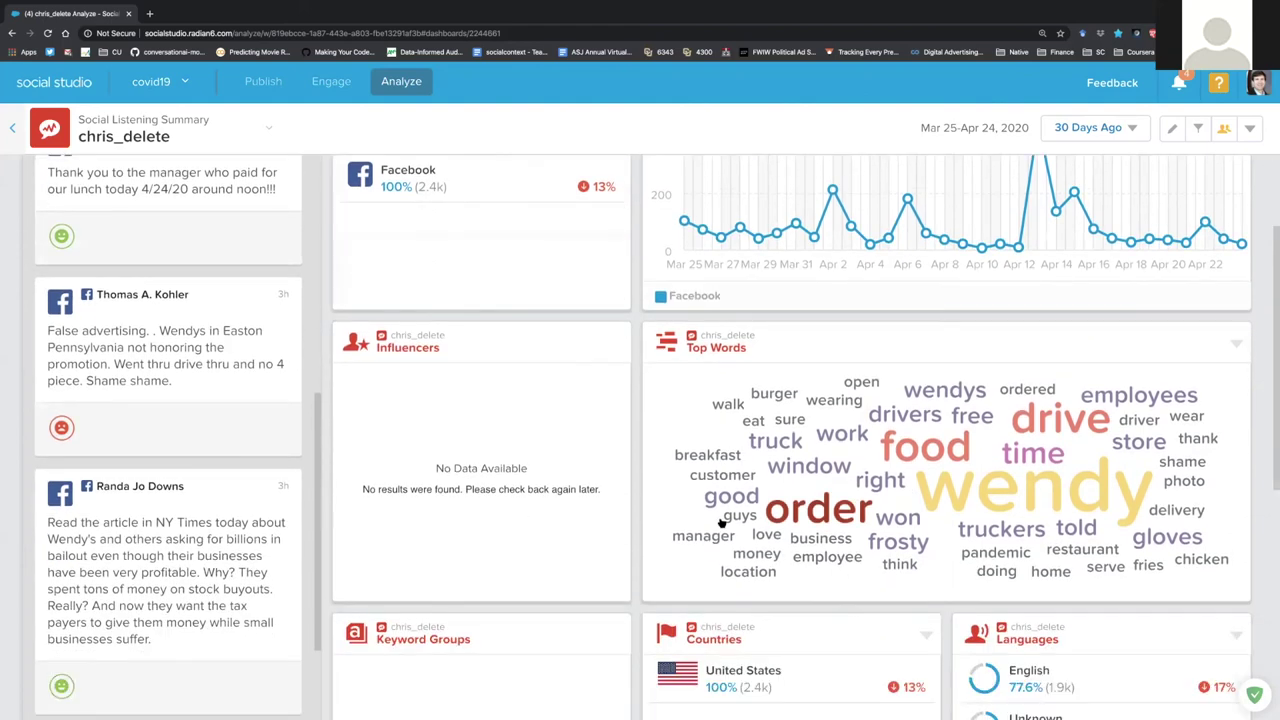
scroll(580, 444, down, 1)
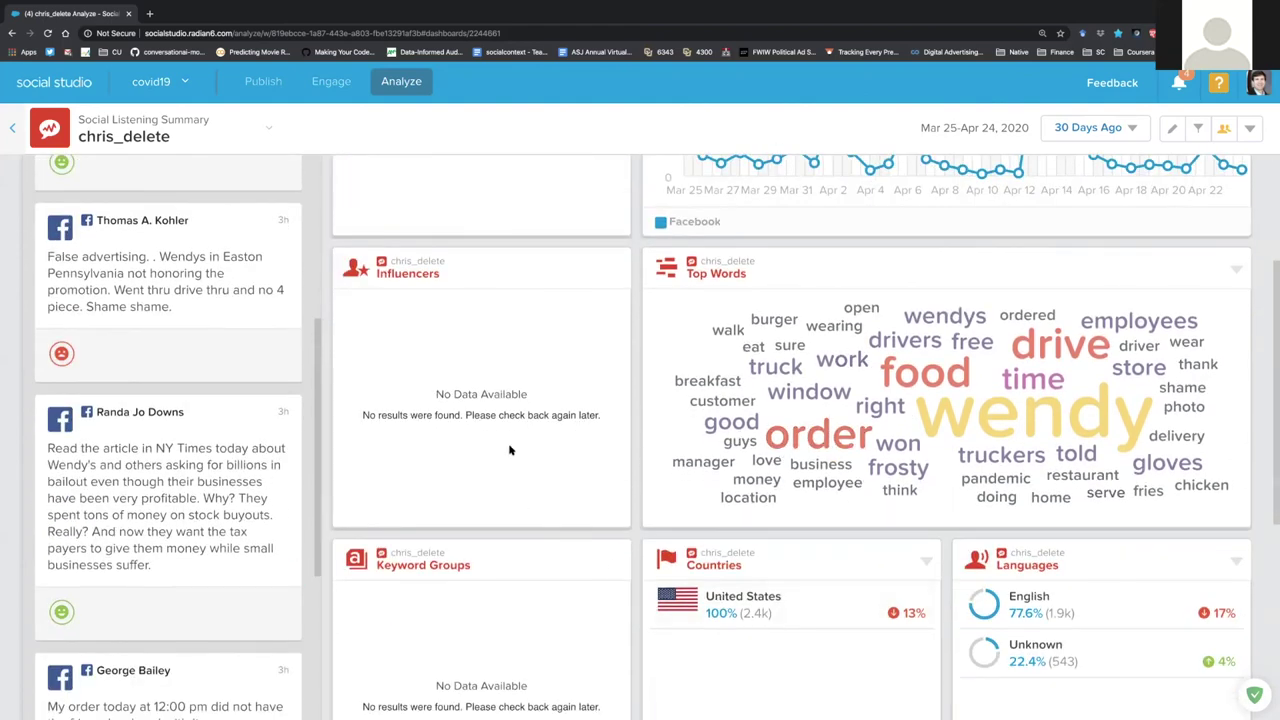
scroll(658, 144, up, 4)
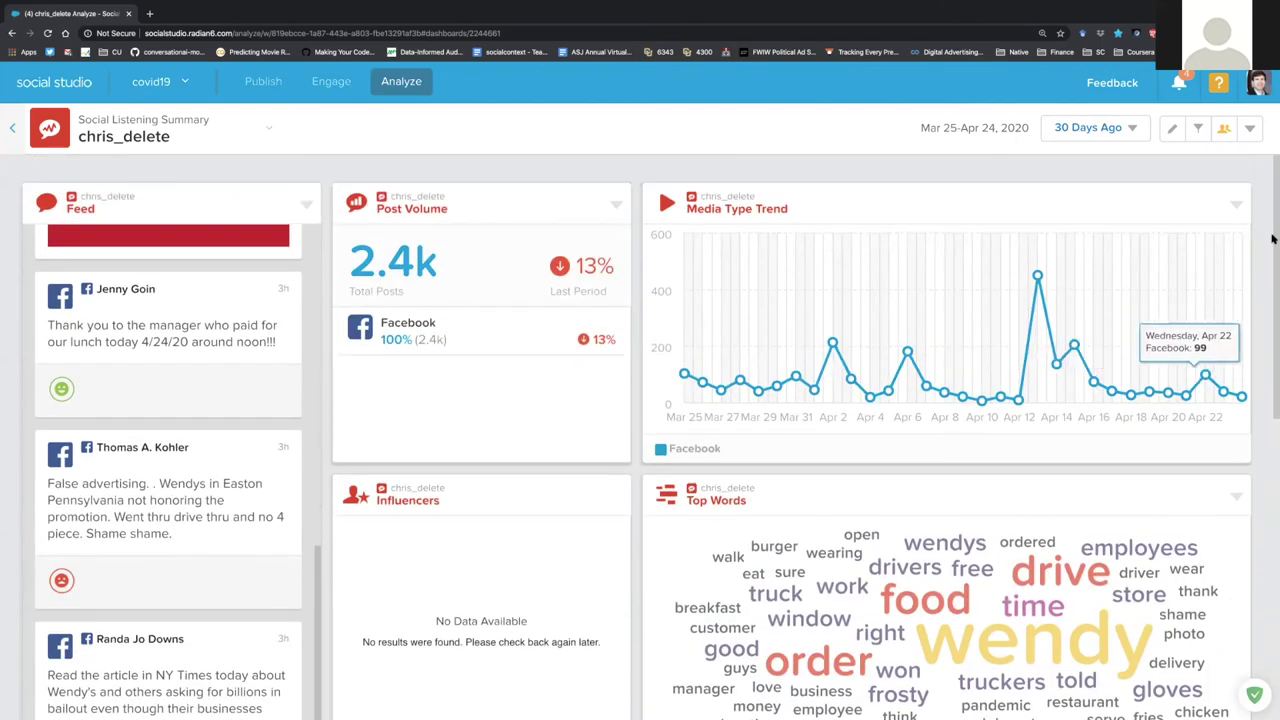
- Open the dashboard's selected topic profile for editing through bulk source editing and bring up its list of available source groups
click(1254, 138)
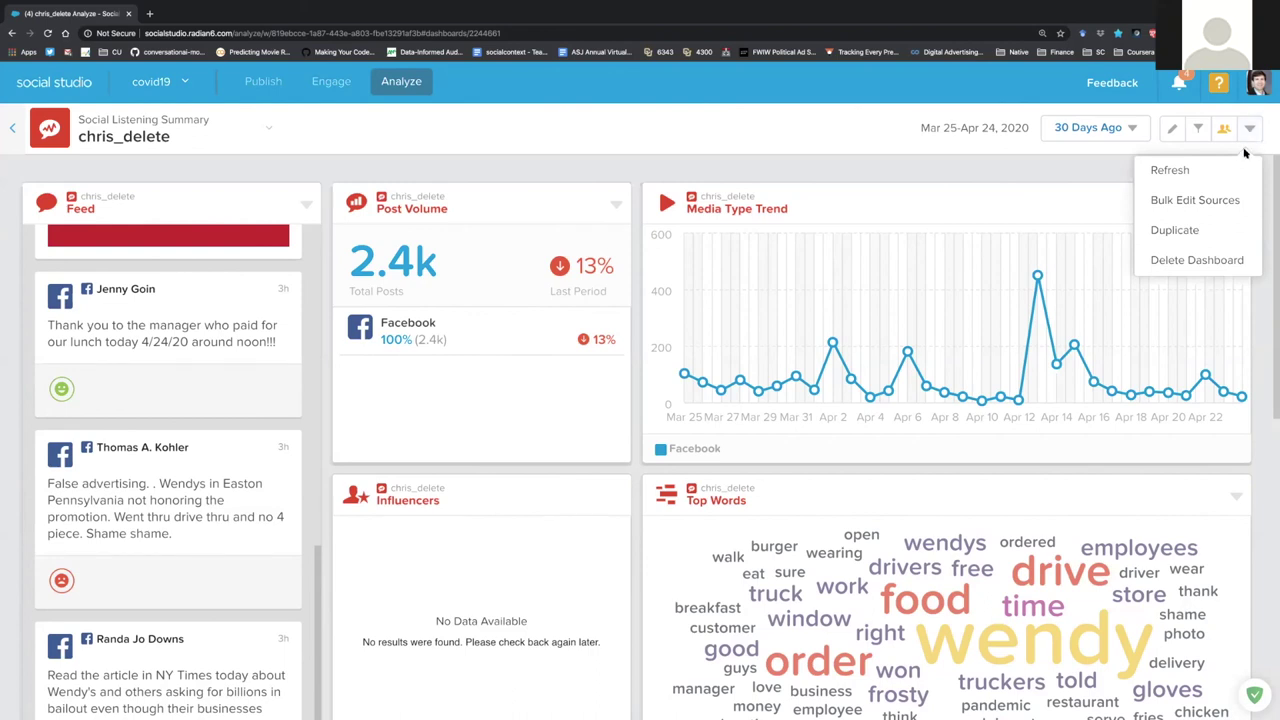
click(1228, 205)
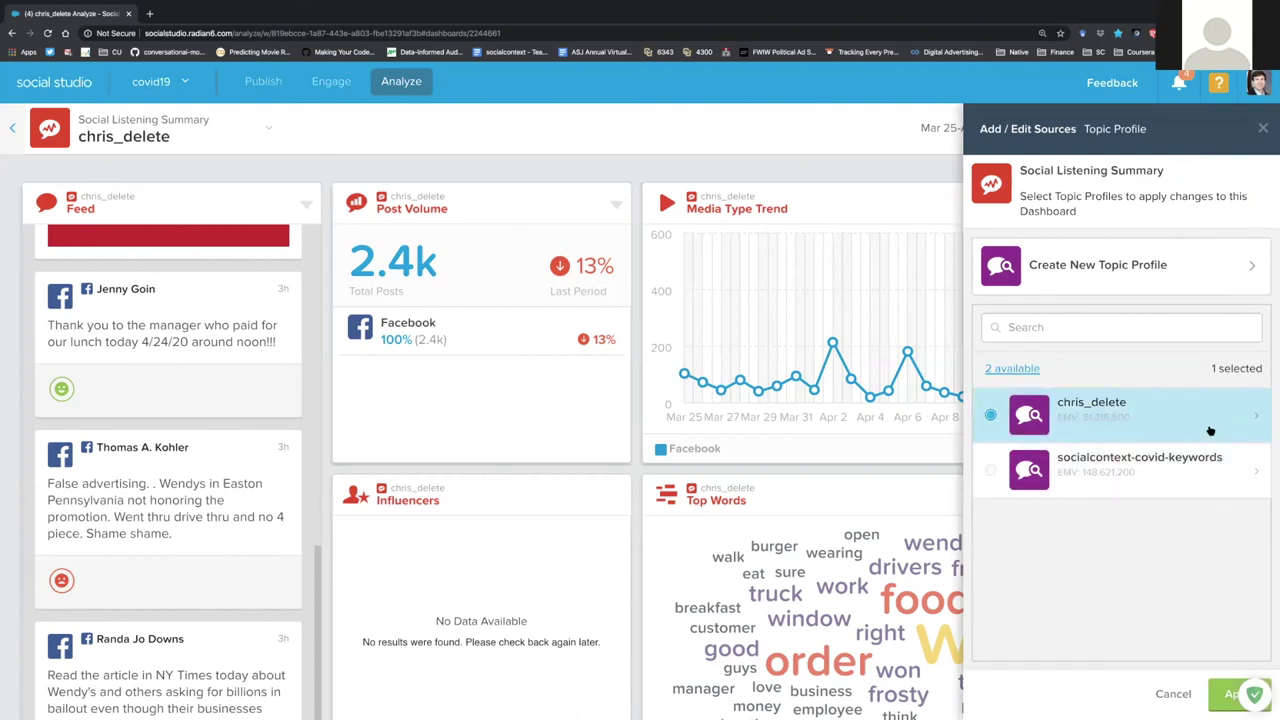
click(1252, 415)
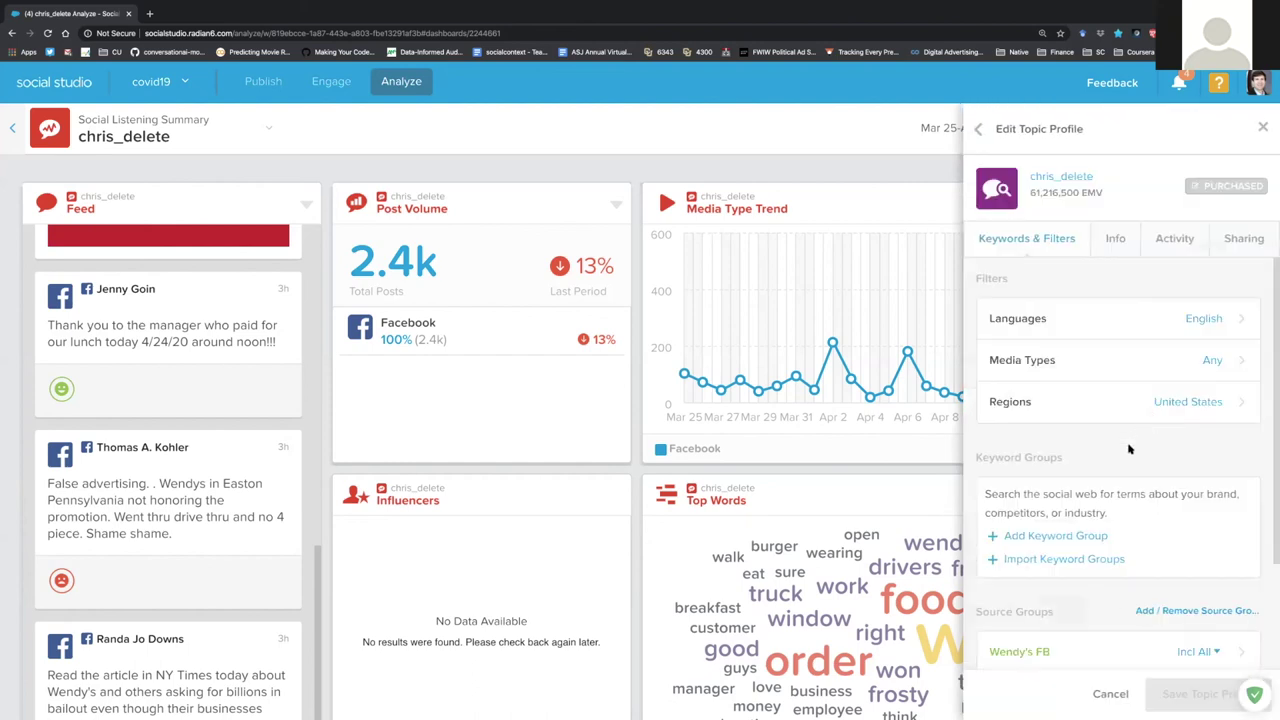
scroll(1140, 470, down, 3)
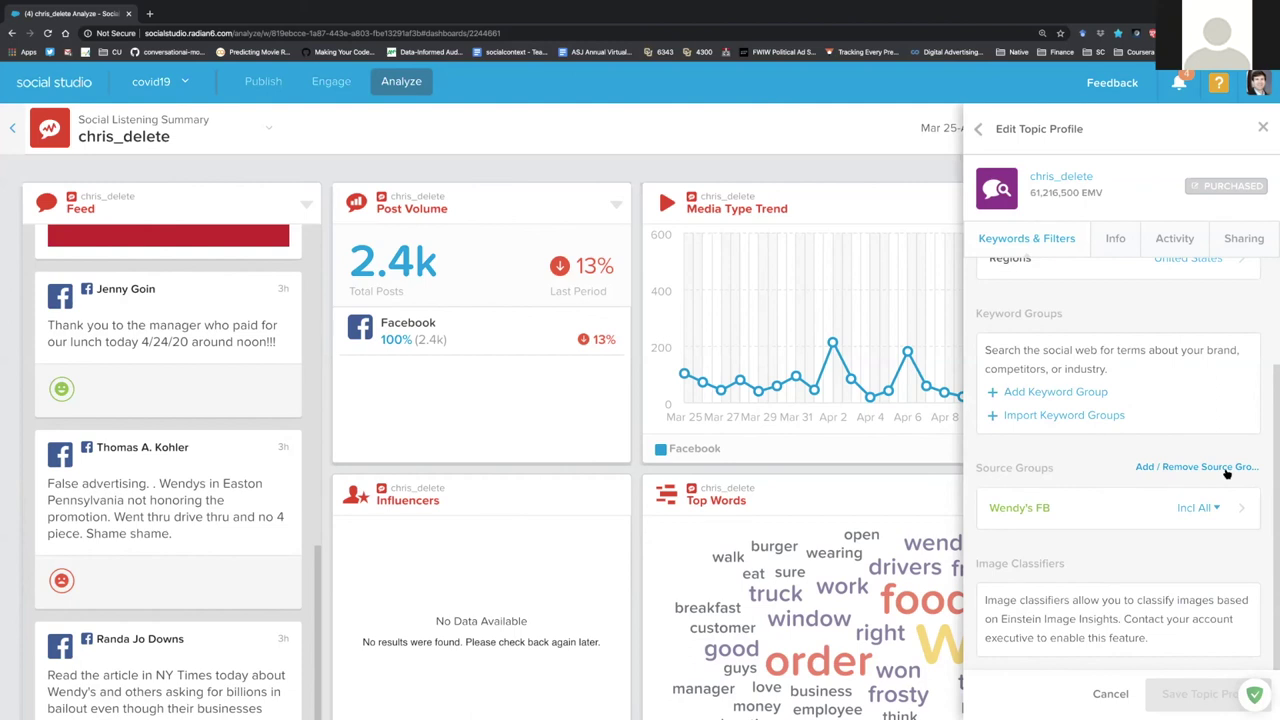
click(1225, 467)
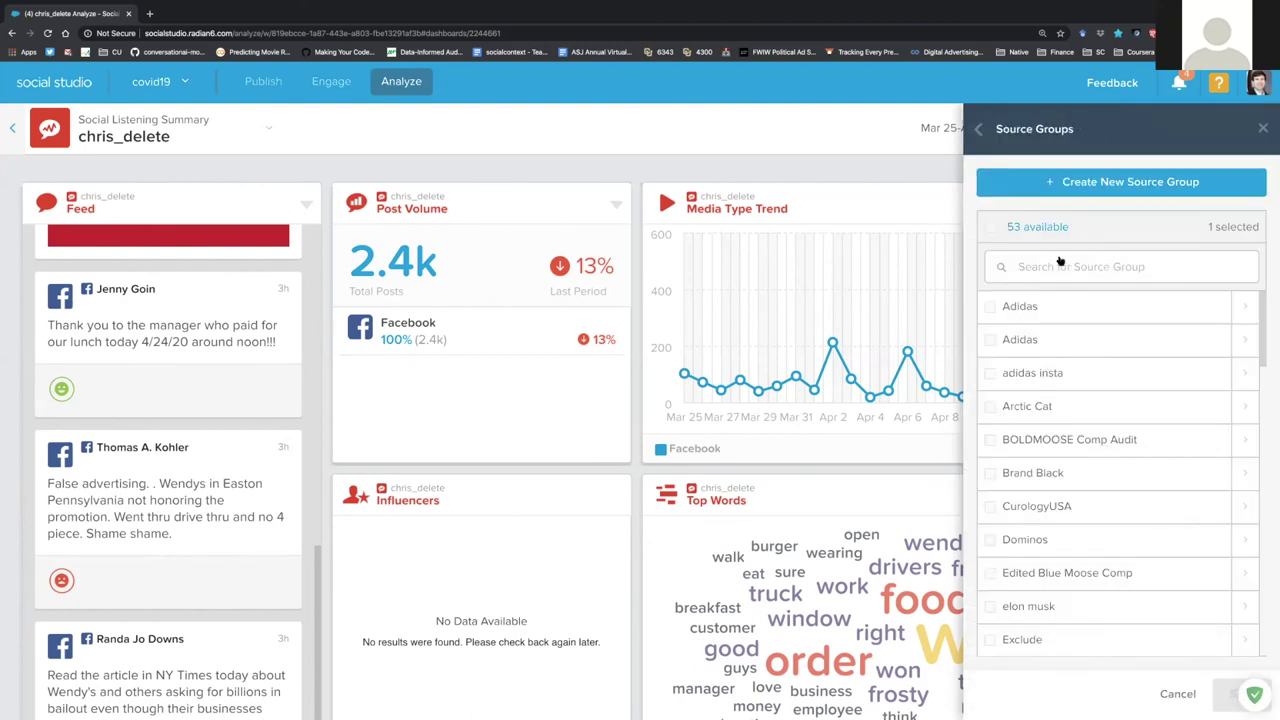
click(1132, 181)
click(1071, 254)
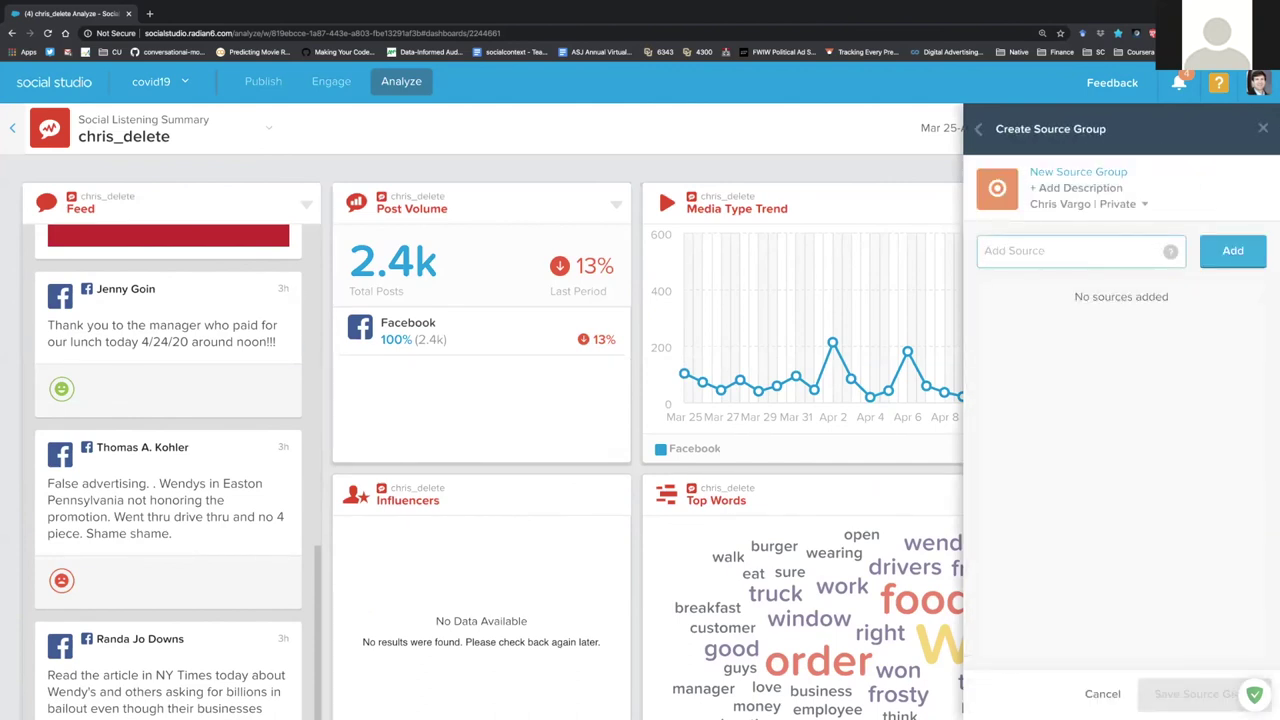
text(https://twitter.com/wendys)
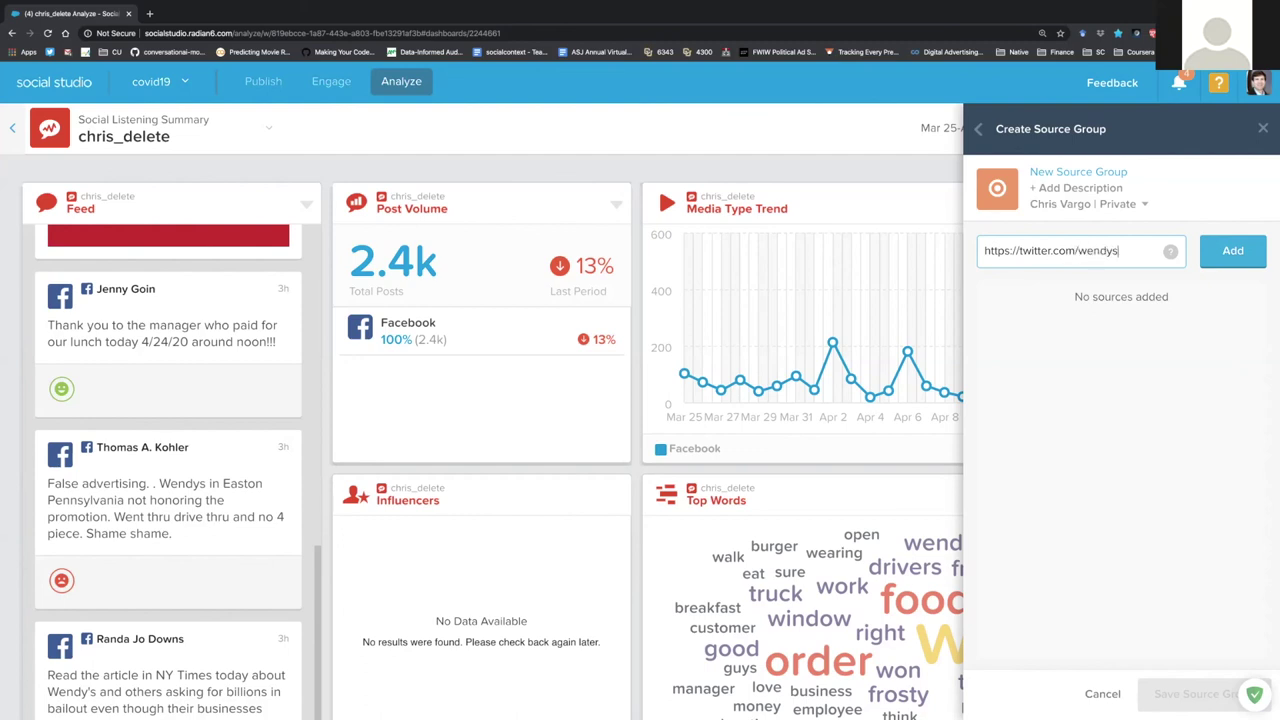
click(1254, 262)
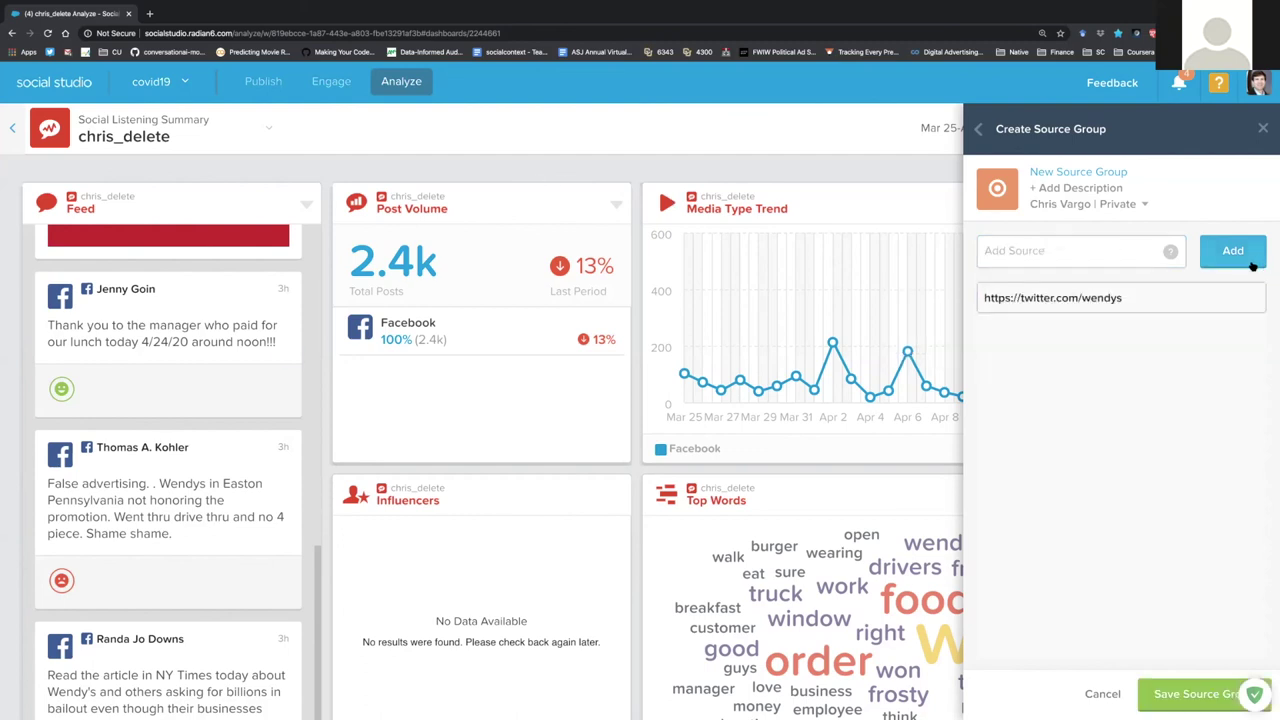
click(1200, 694)
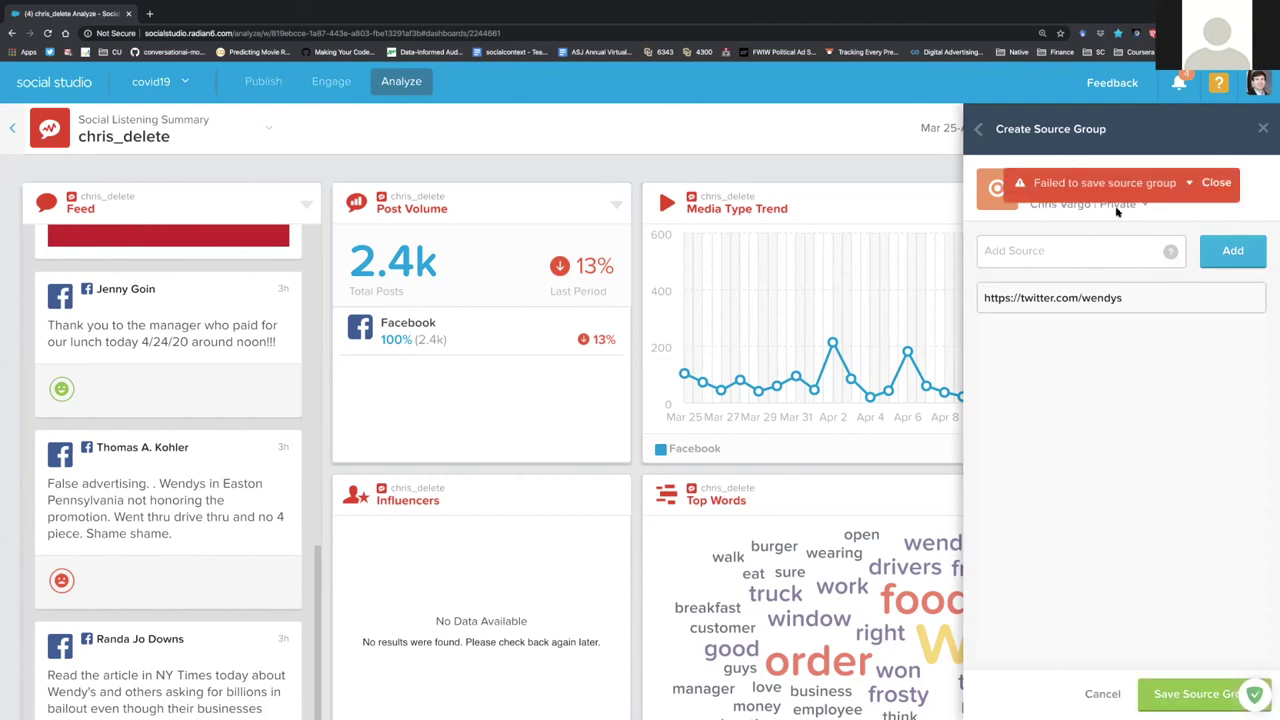
click(1222, 182)
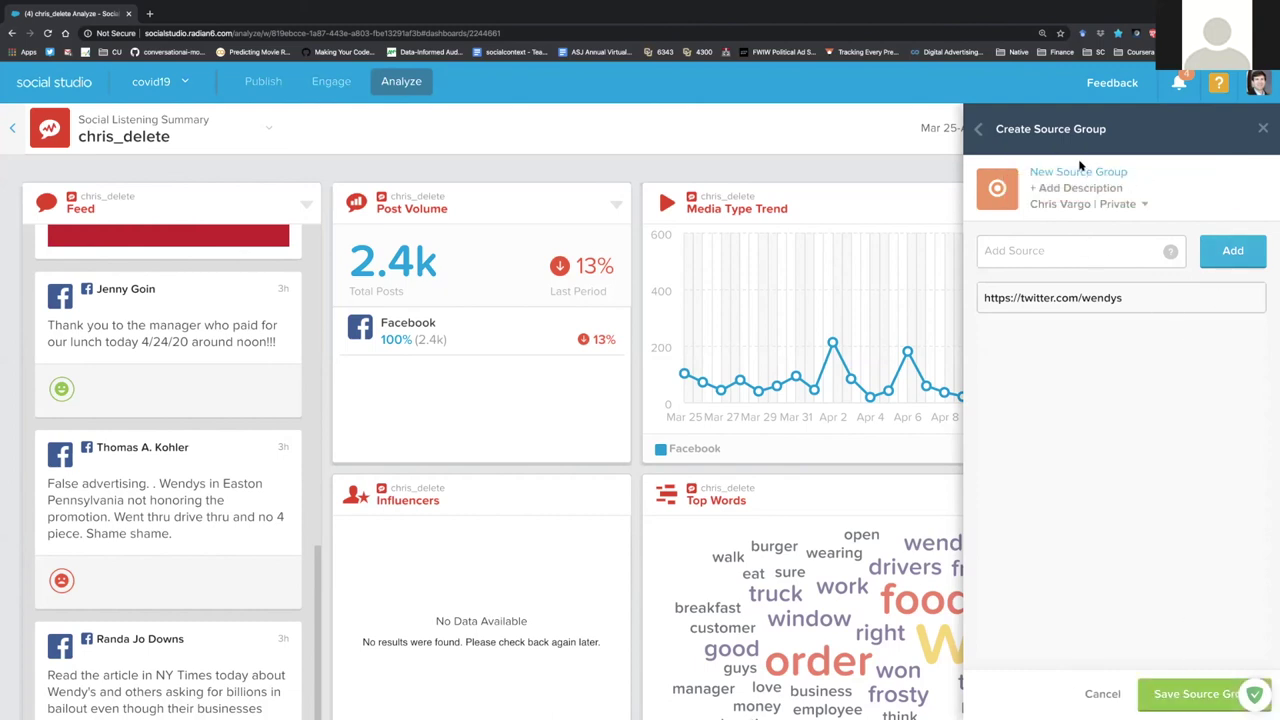
- Name the new source group Wendy's and save it
click(1079, 171)
text(Wendy's)
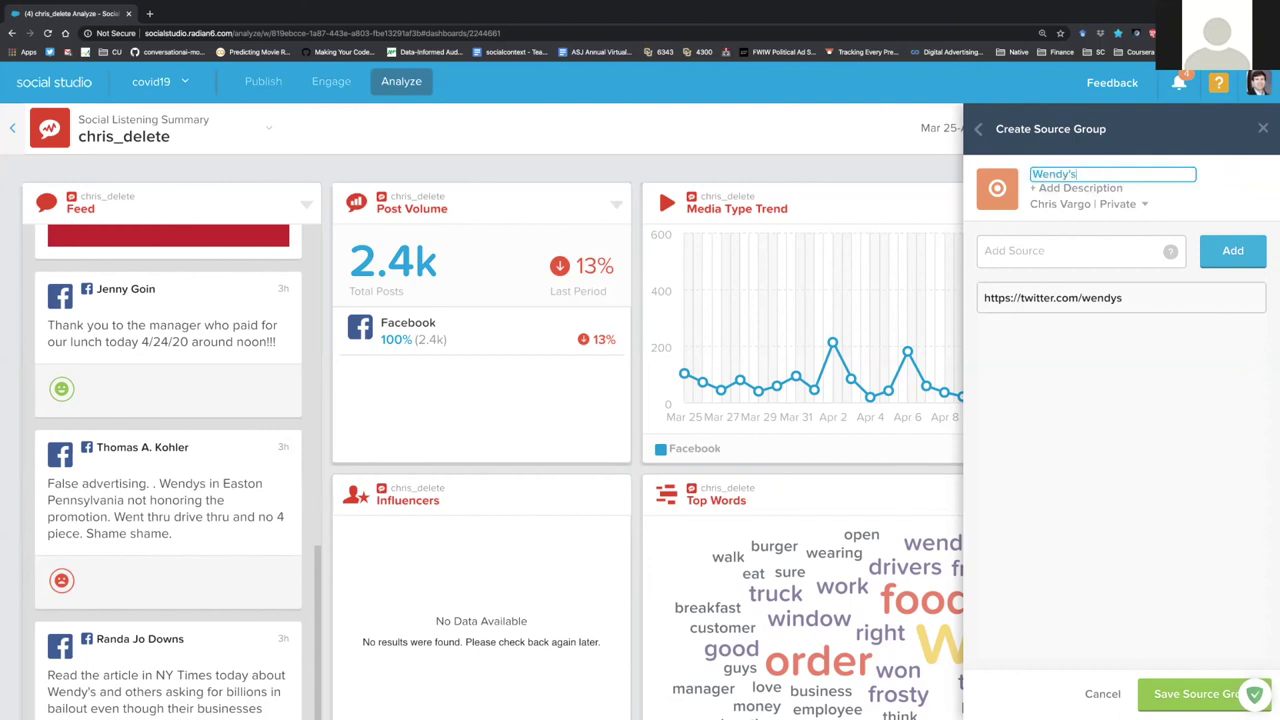
key(Return)
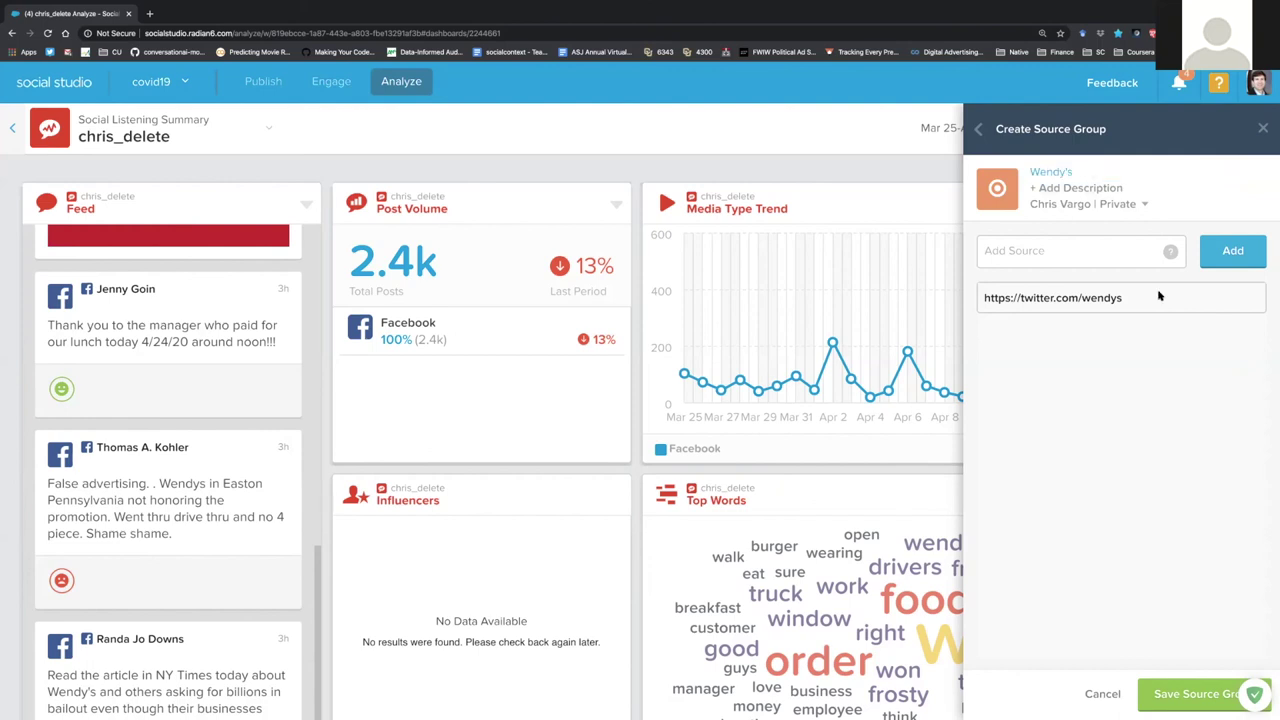
click(1215, 693)
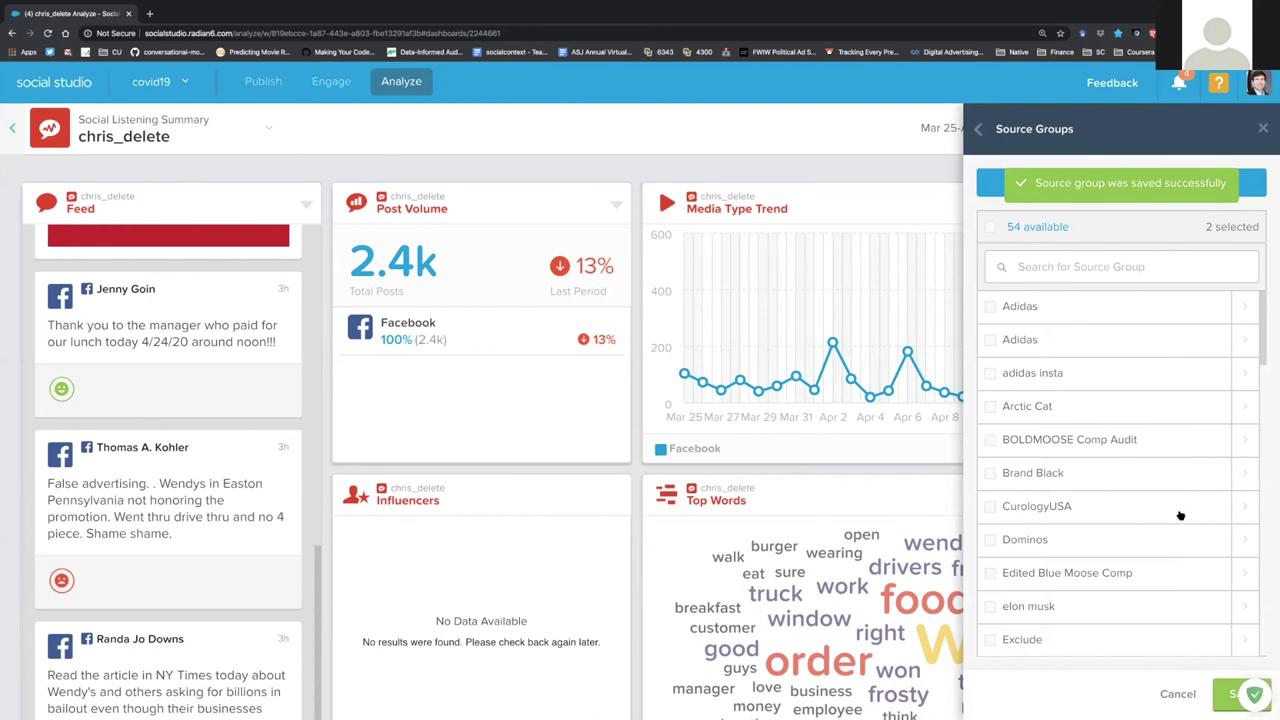
- Associate the Wendy's source group with the topic profile, save the profile and apply it to the dashboard
click(1235, 700)
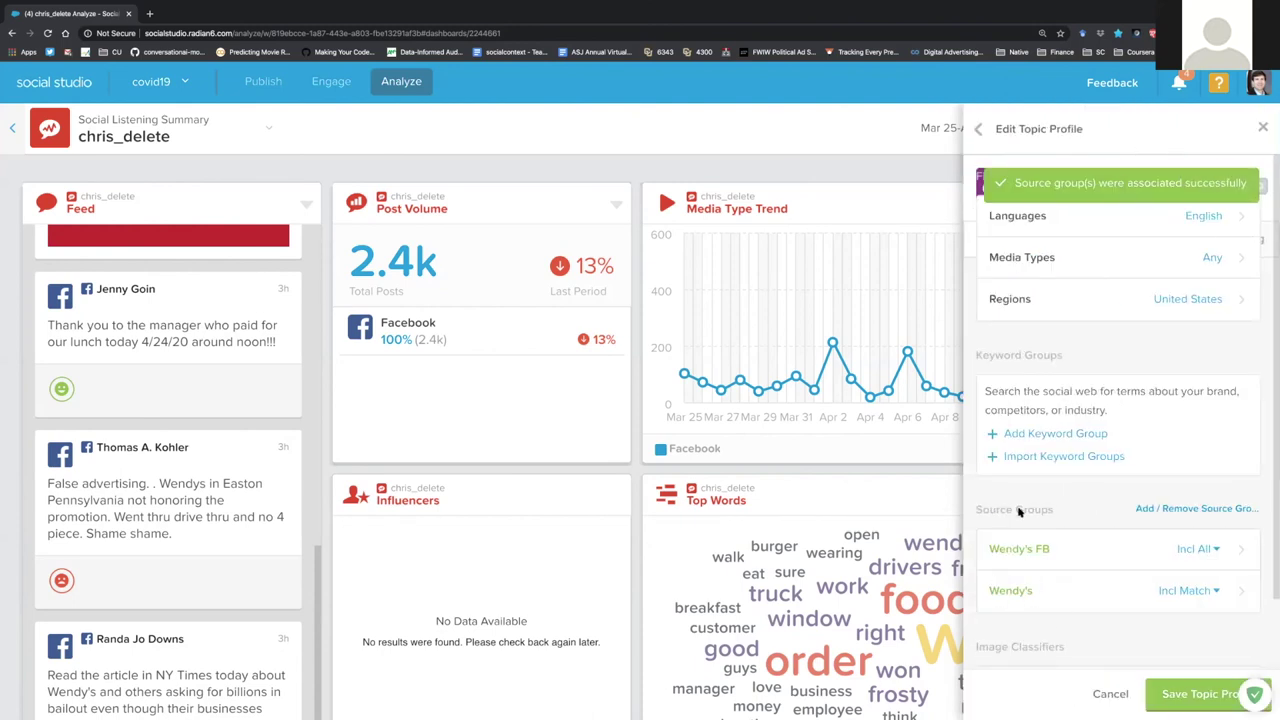
click(1180, 705)
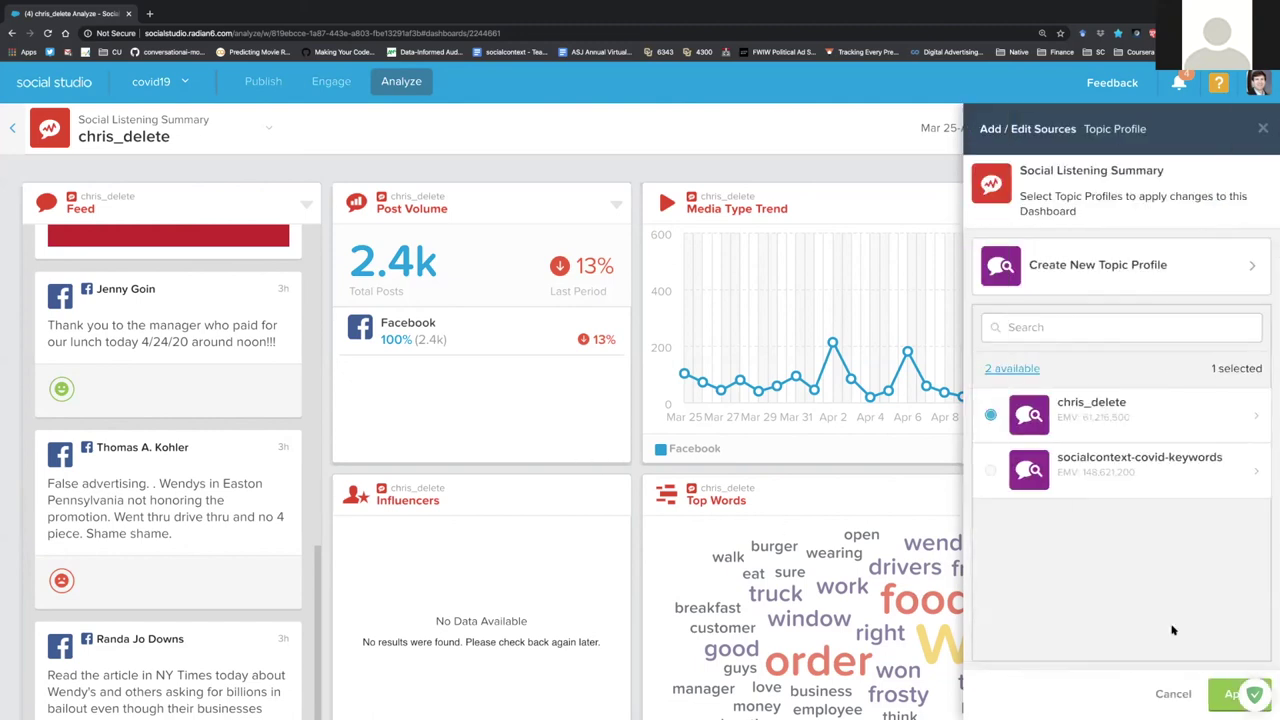
click(1218, 697)
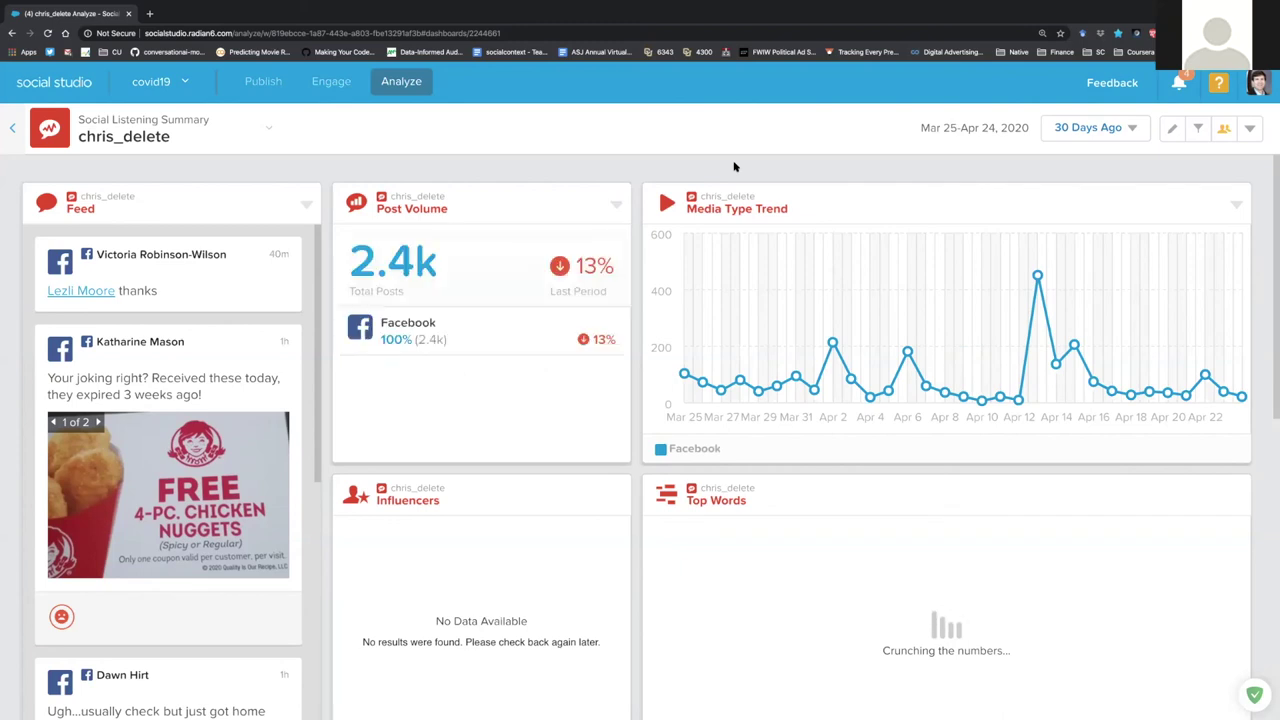
mouse_move(1225, 128)
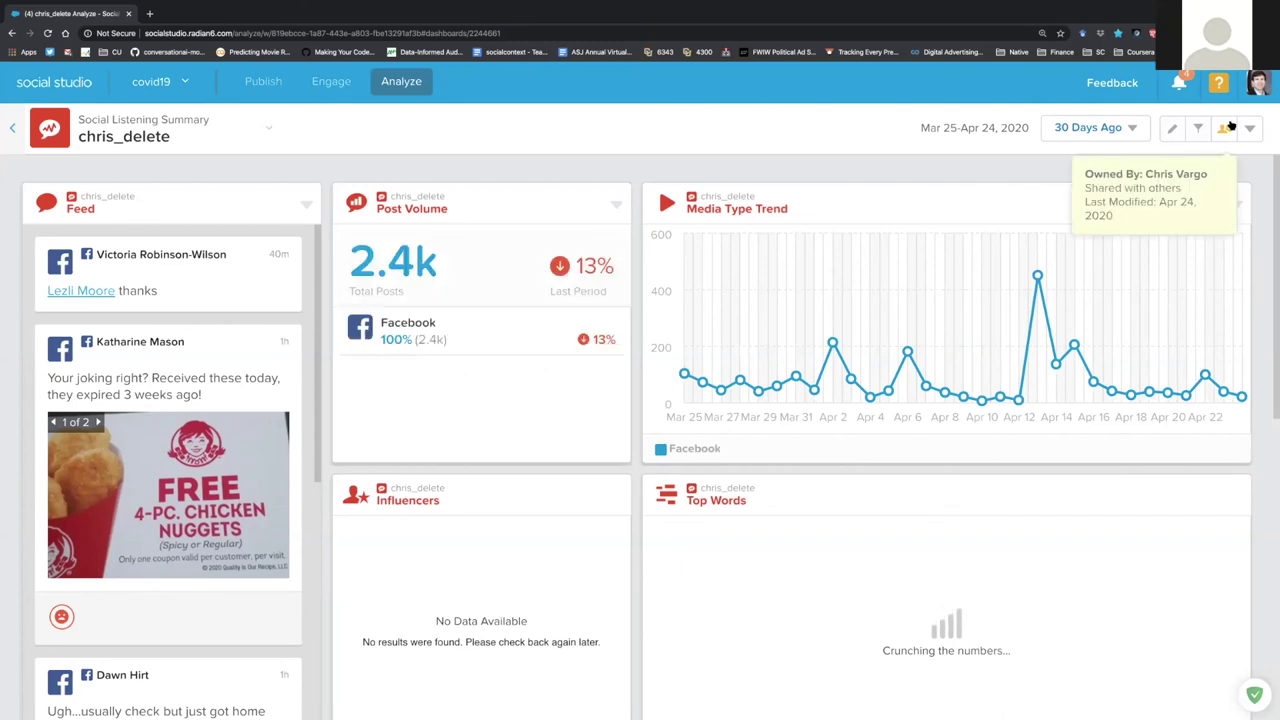